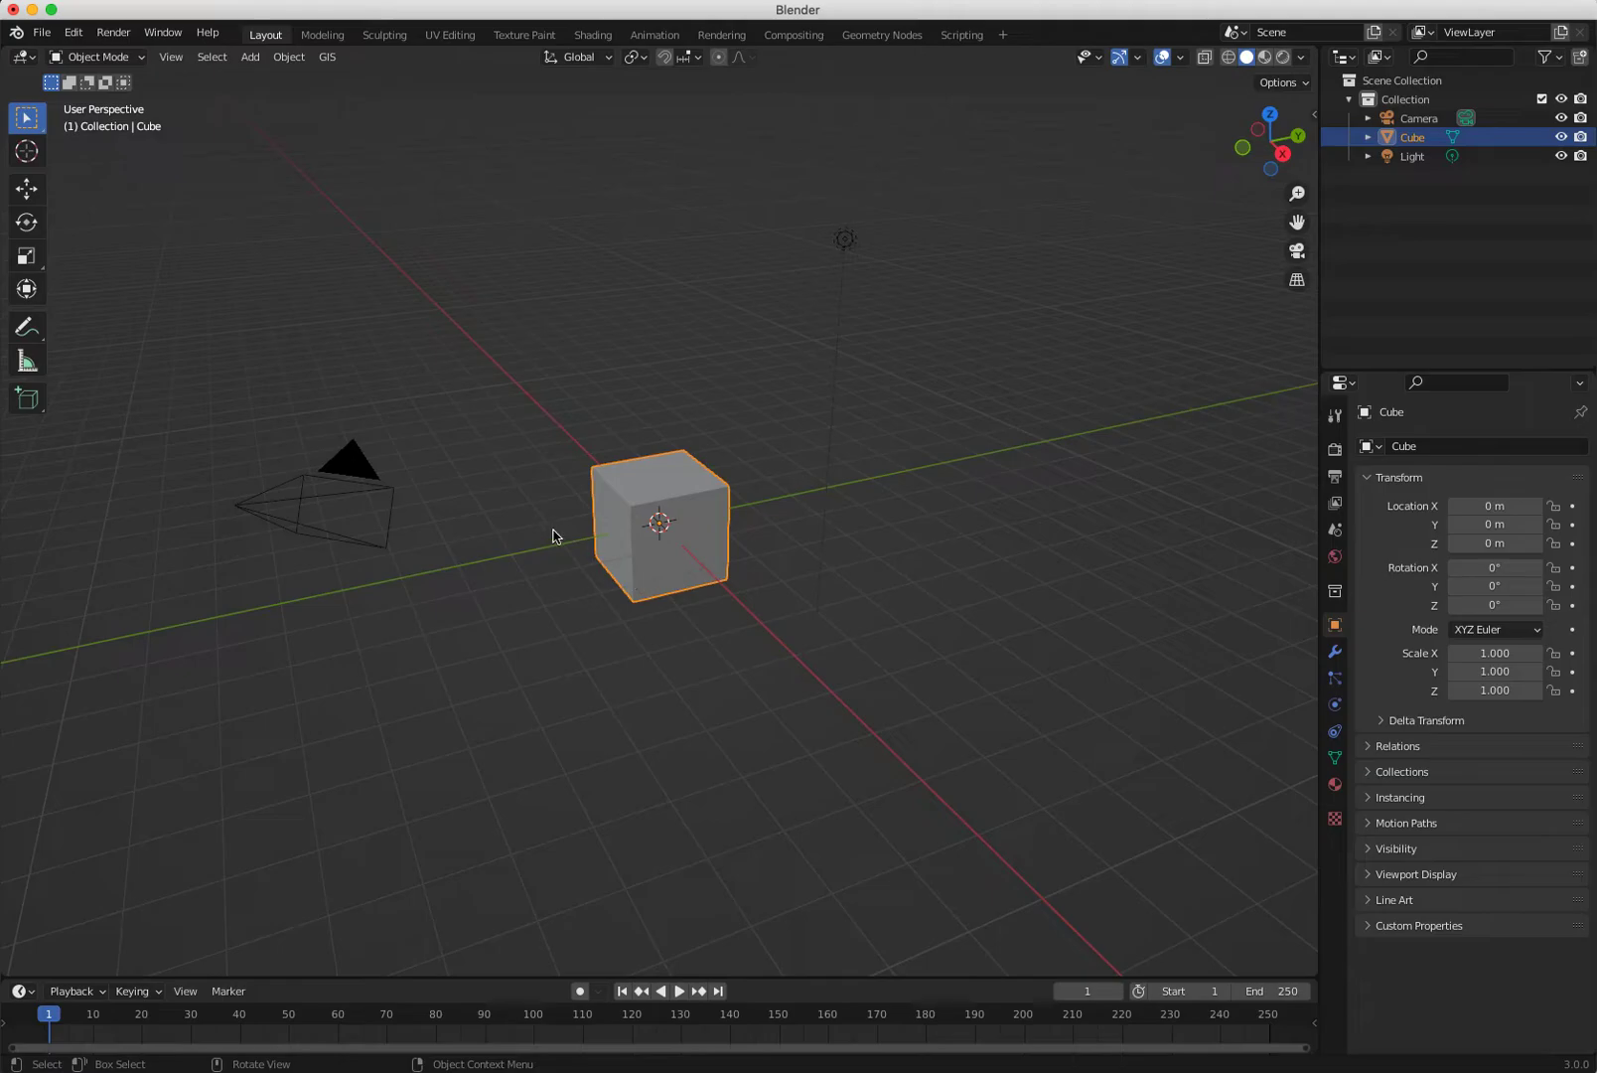
Select the default Cube and activate the Move tool so its move gizmo appears.
left_click(514, 501)
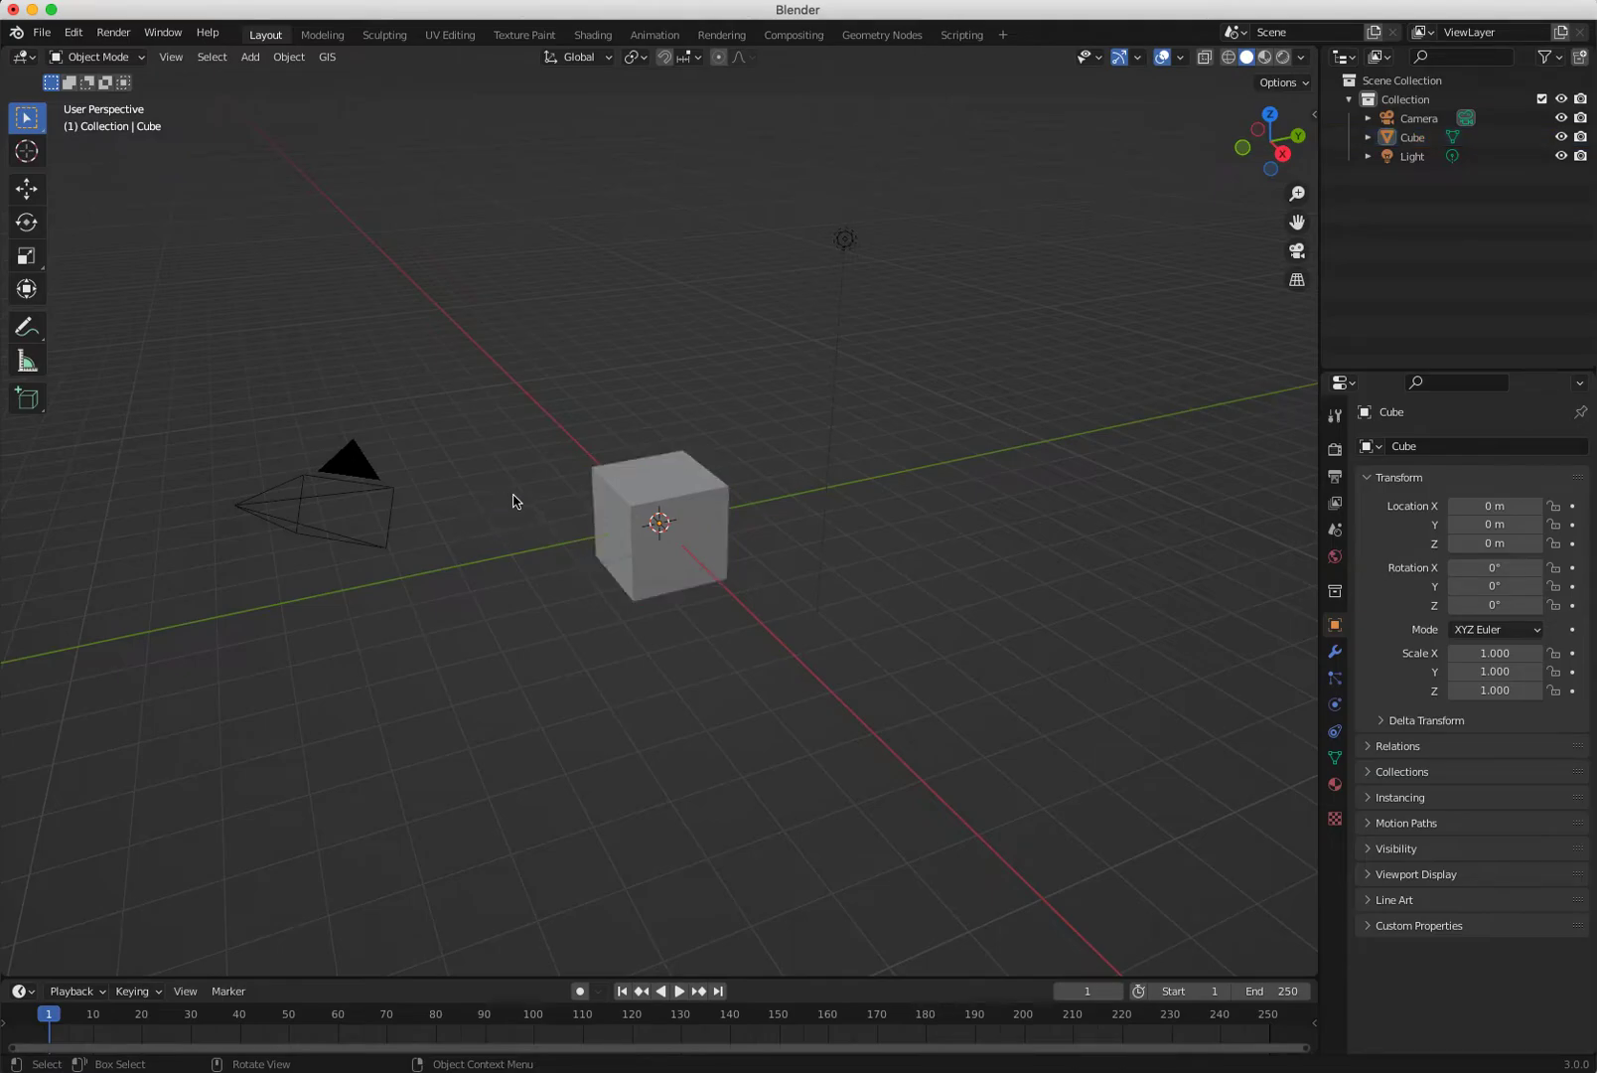
left_click(616, 507)
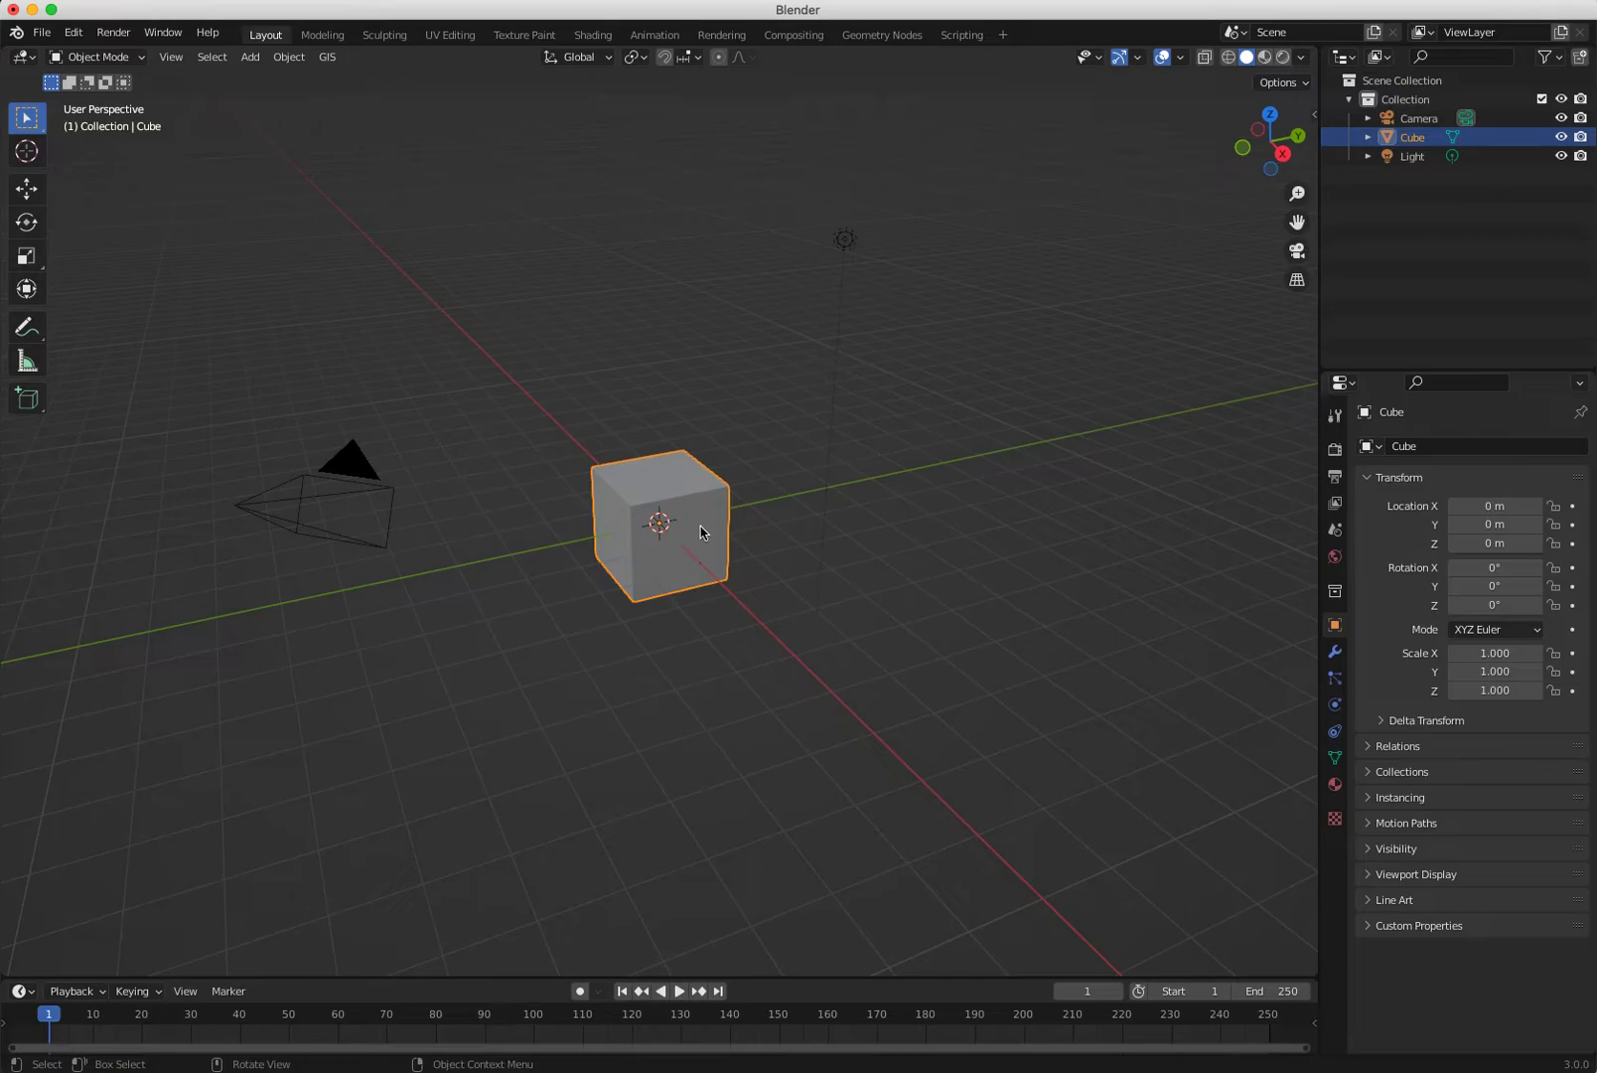
left_click(530, 509)
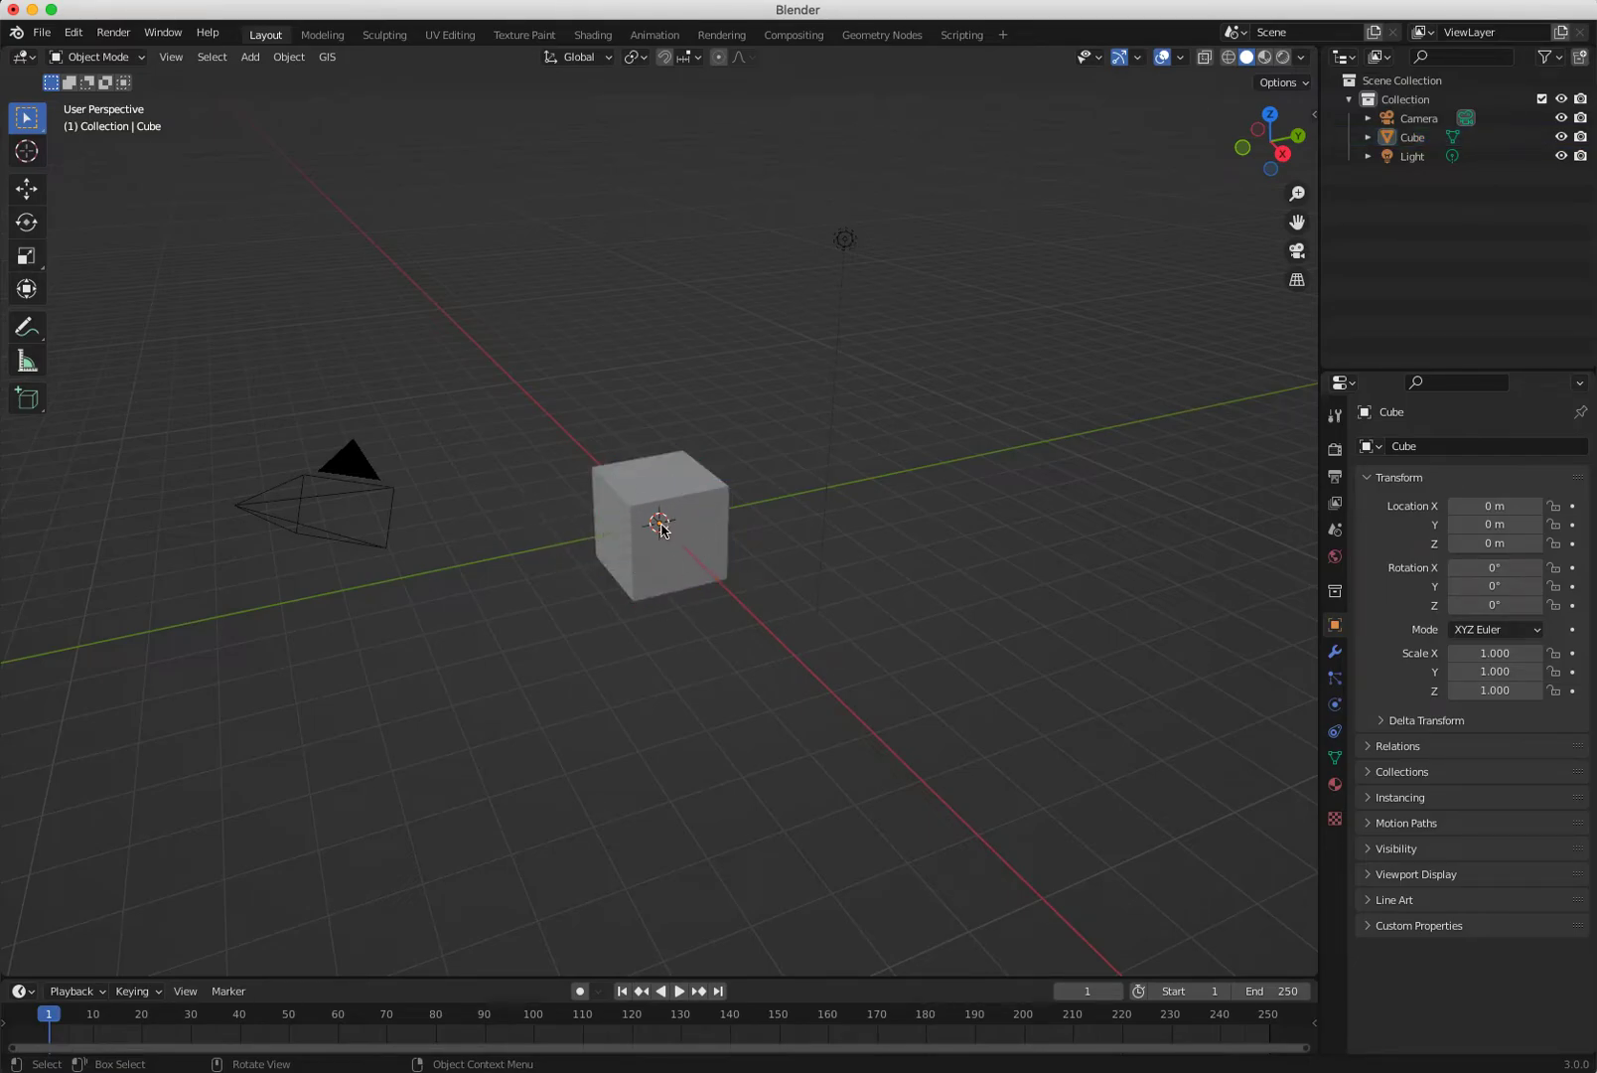
left_click(662, 531)
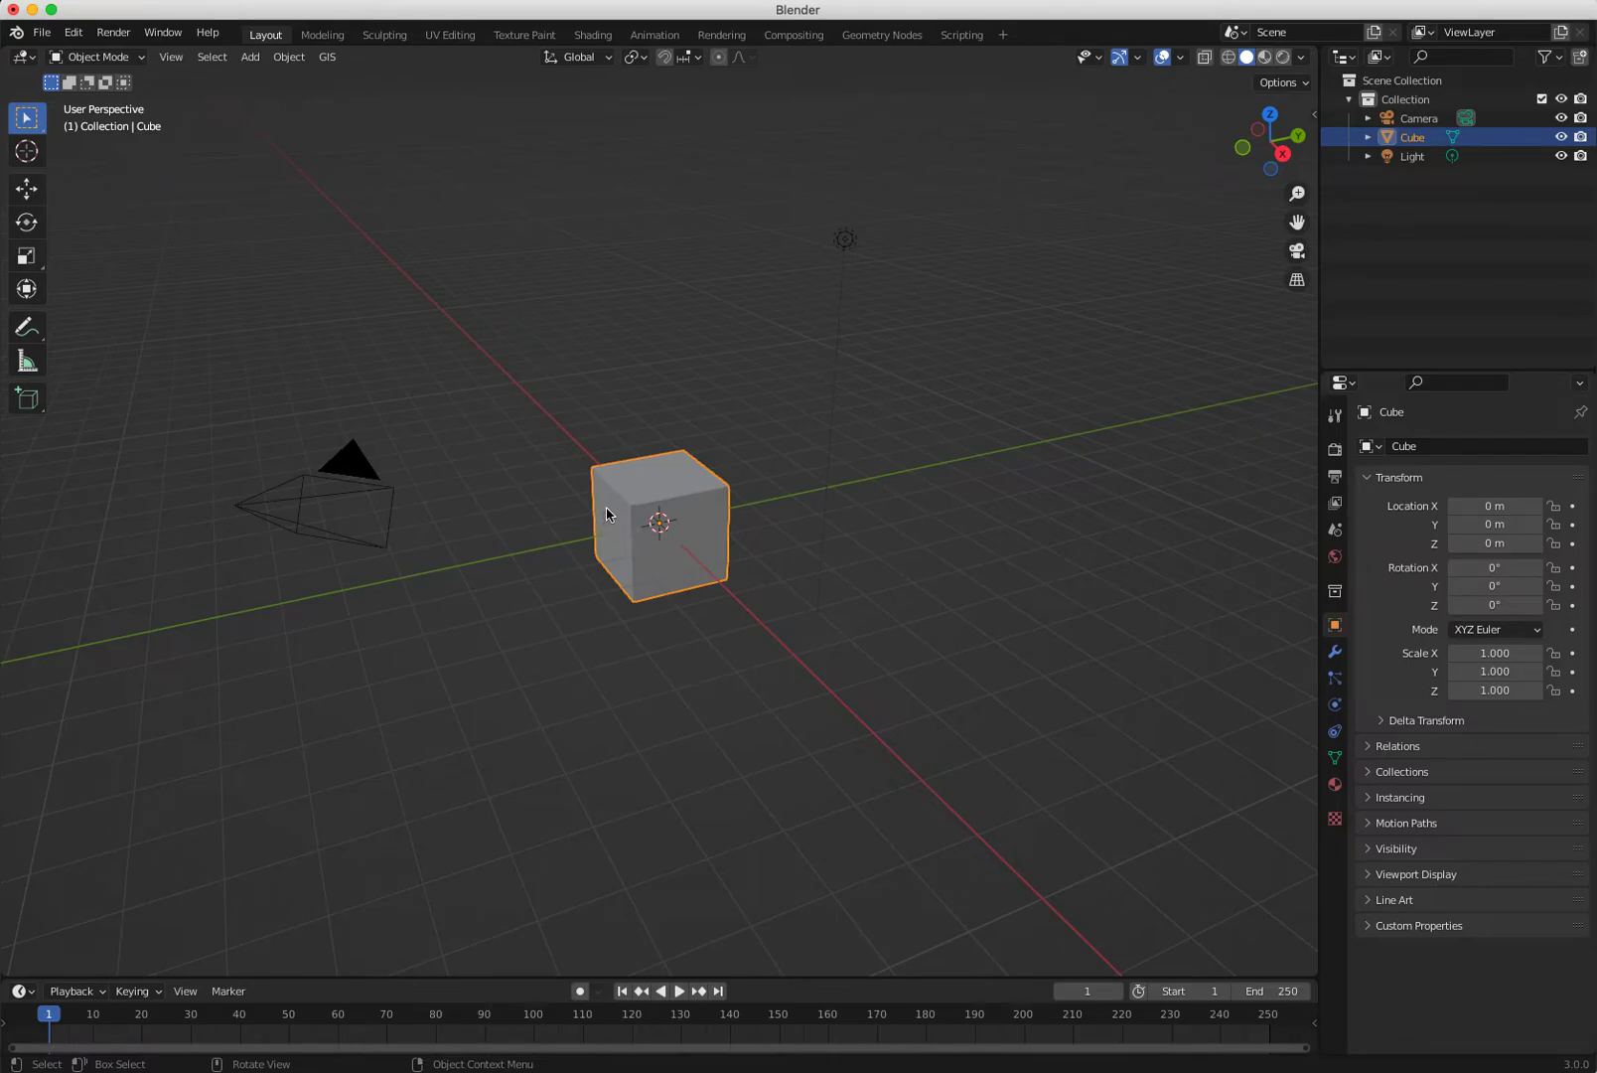
key("shift+space")
key("g")
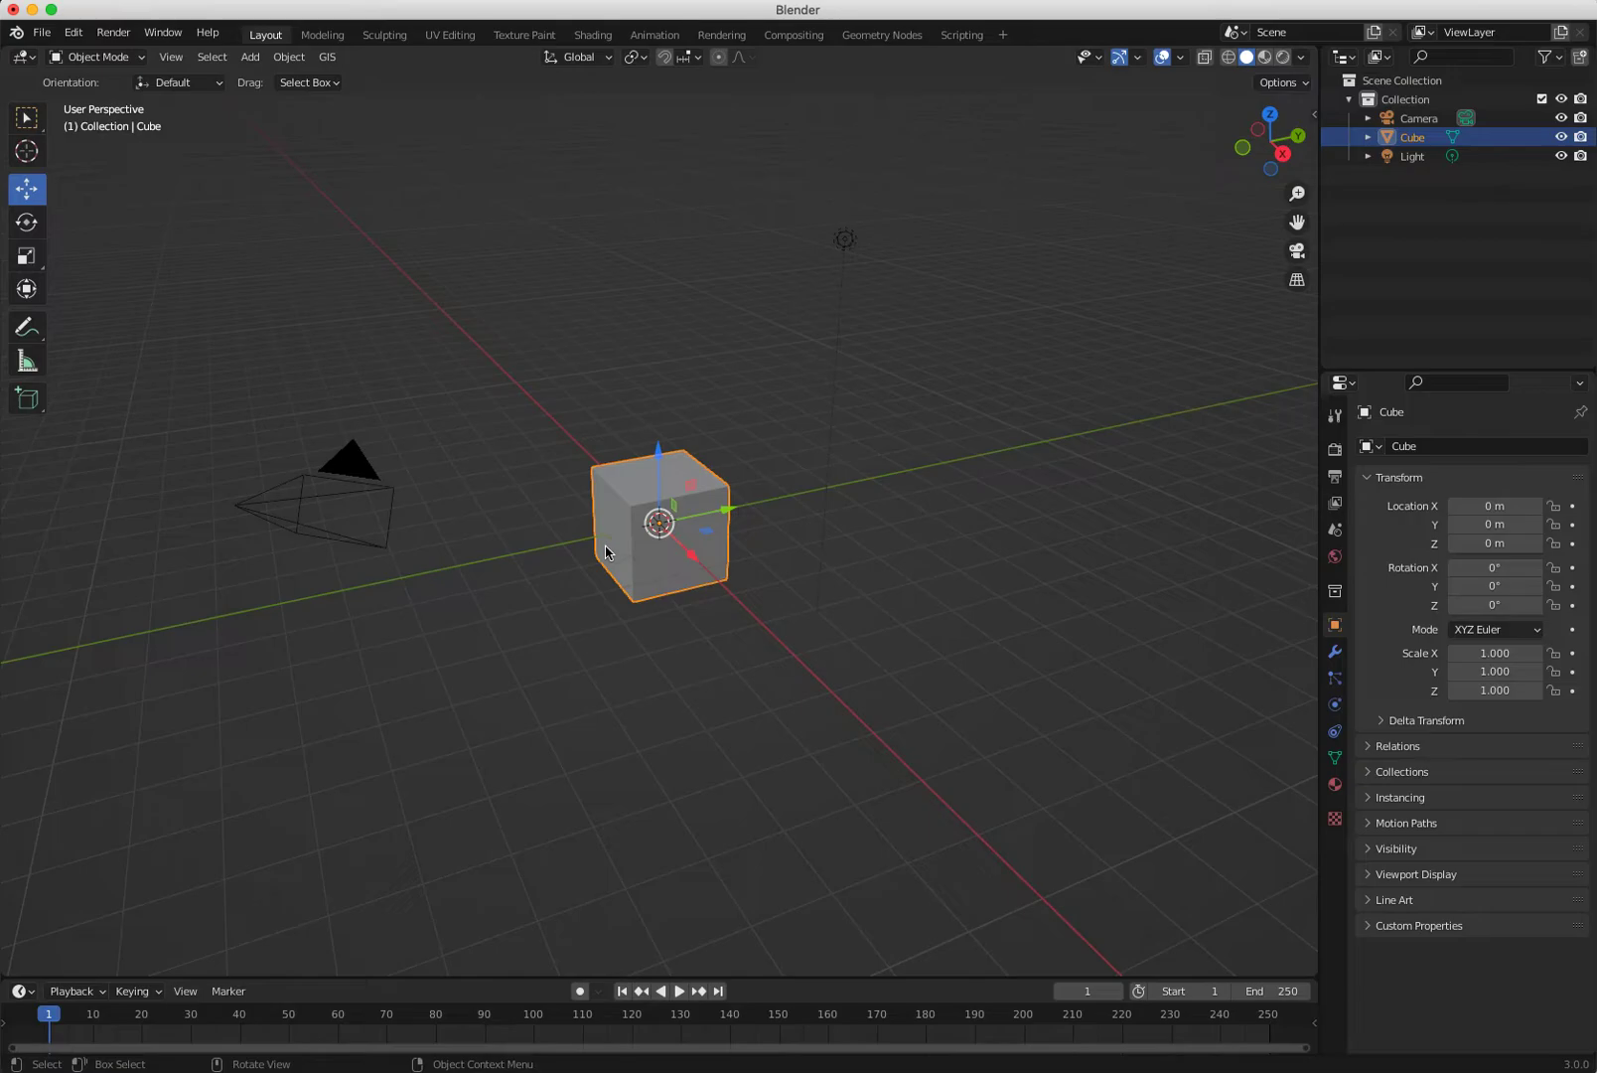
left_click_drag(659, 524, 765, 459)
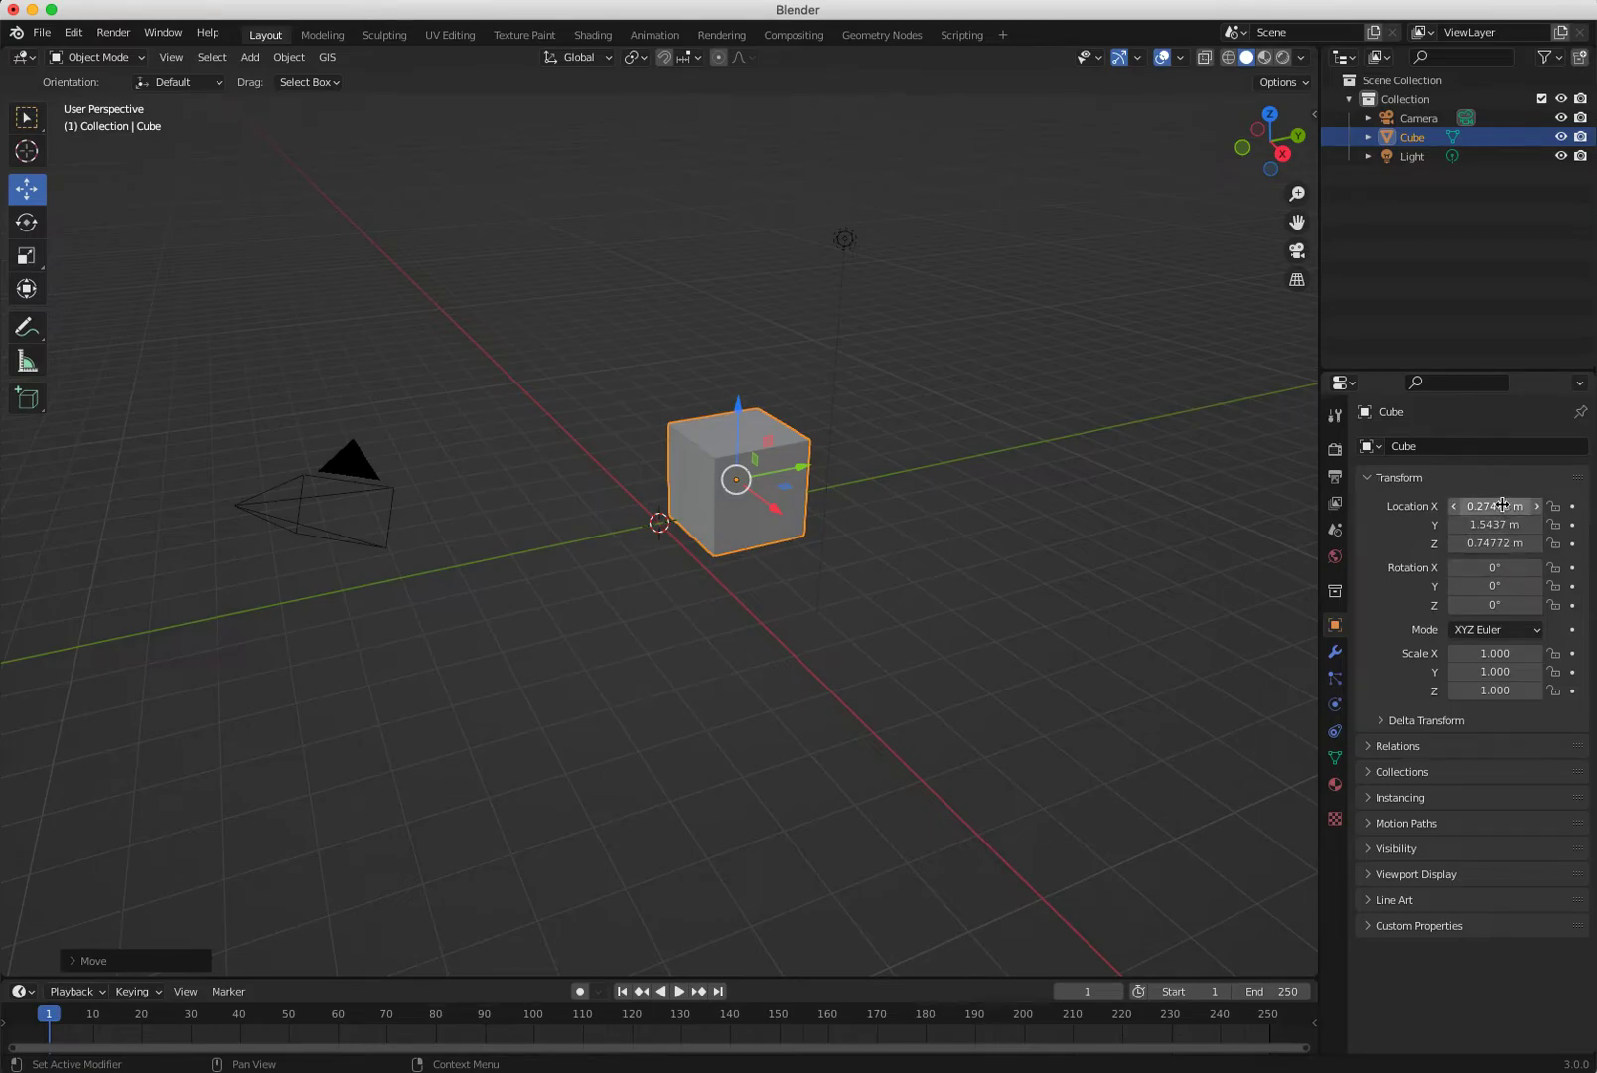
left_click_drag(736, 480, 1062, 211)
middle_click_drag(913, 788, 852, 755)
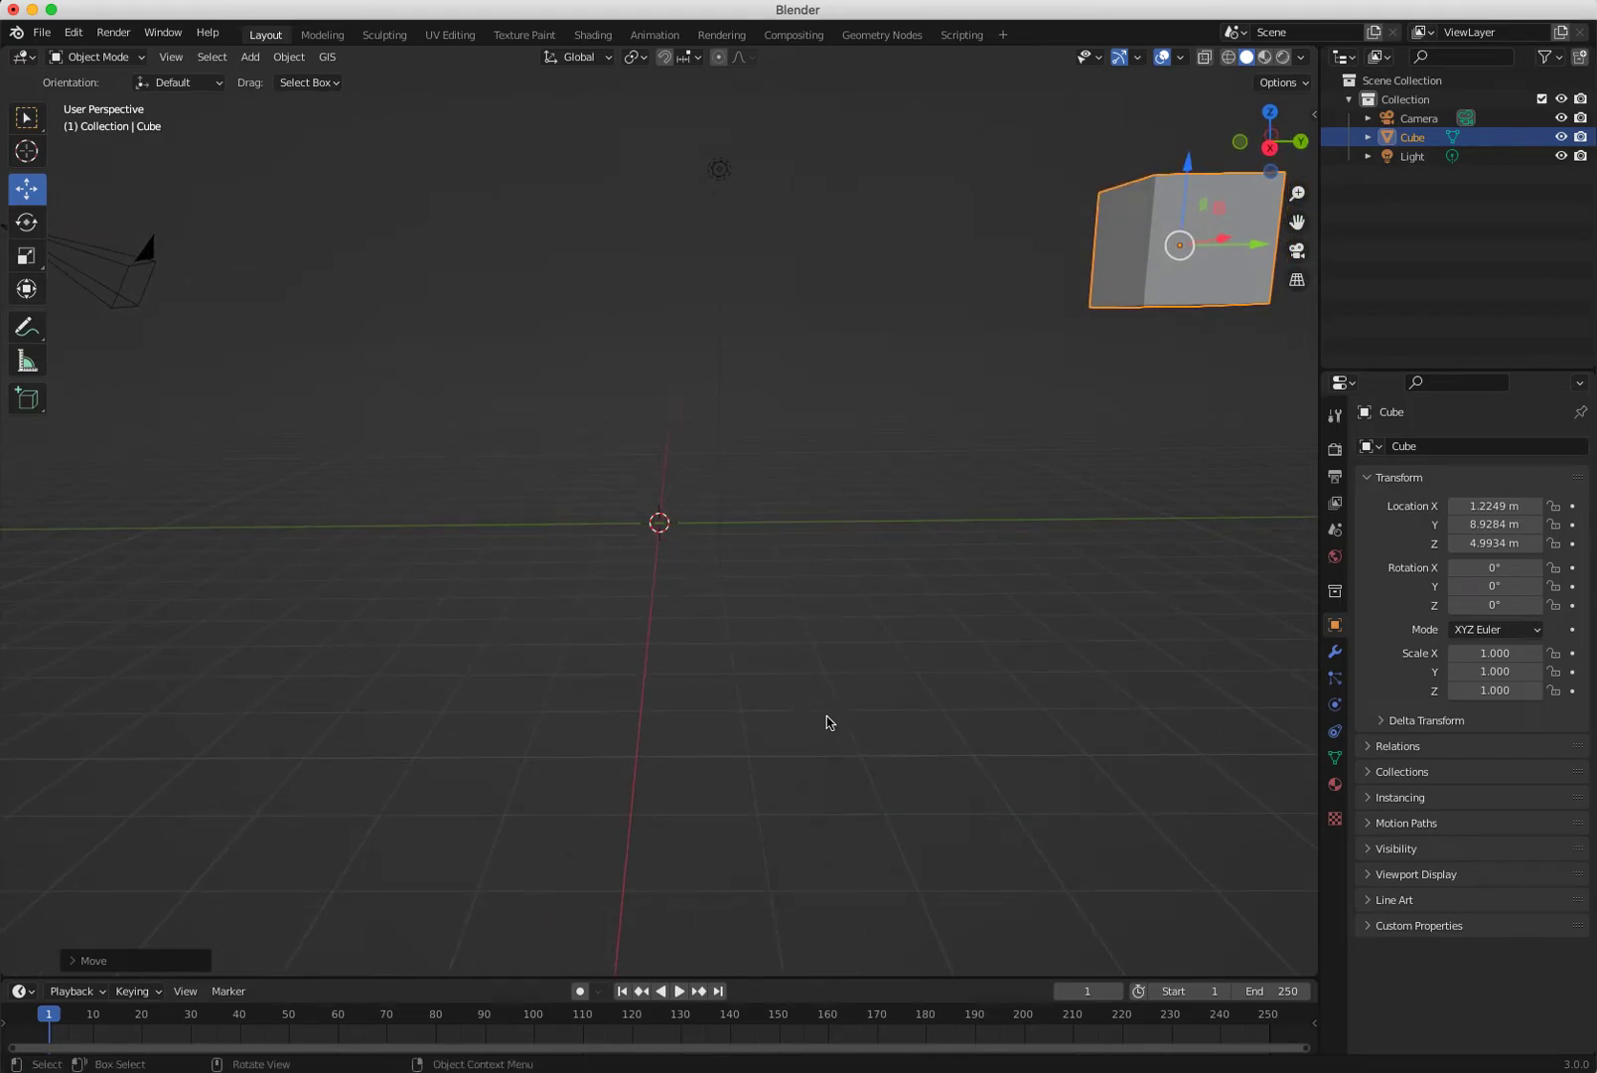
key("alt+g")
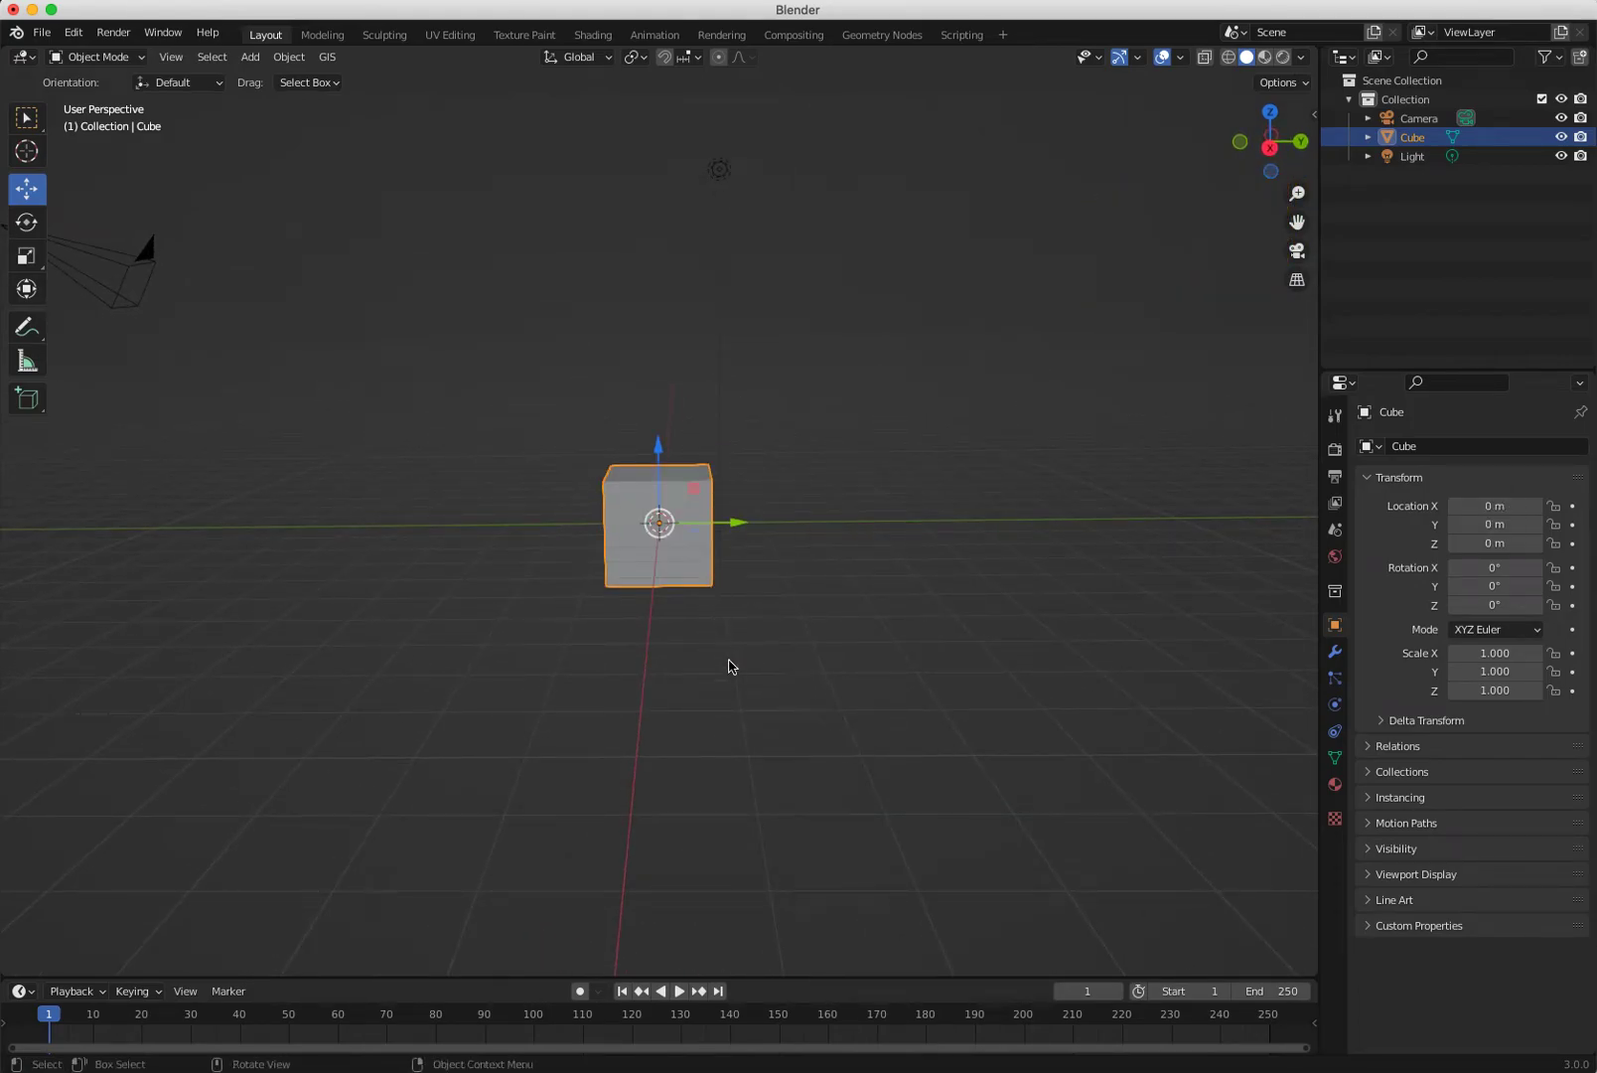
right_click(745, 684)
middle_click_drag(367, 663, 662, 485)
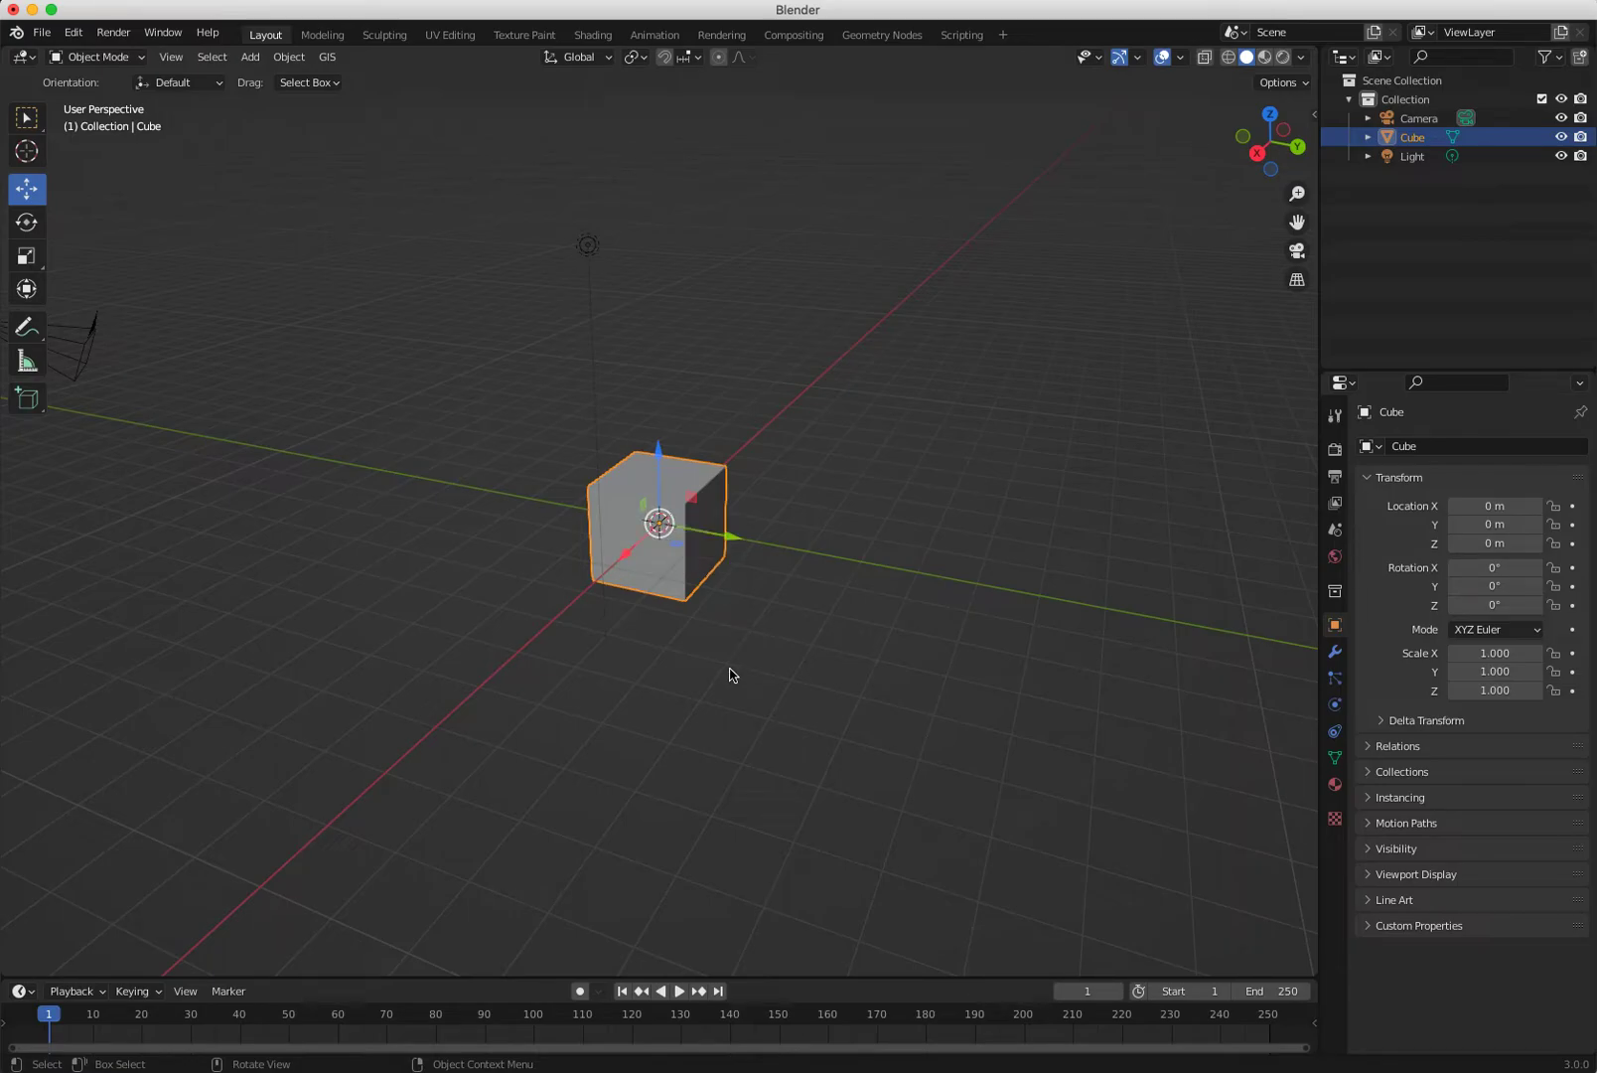
left_click(1138, 59)
mouse_move(797, 693)
middle_mouse_down()
mouse_move(781, 678)
mouse_move(809, 708)
middle_mouse_up()
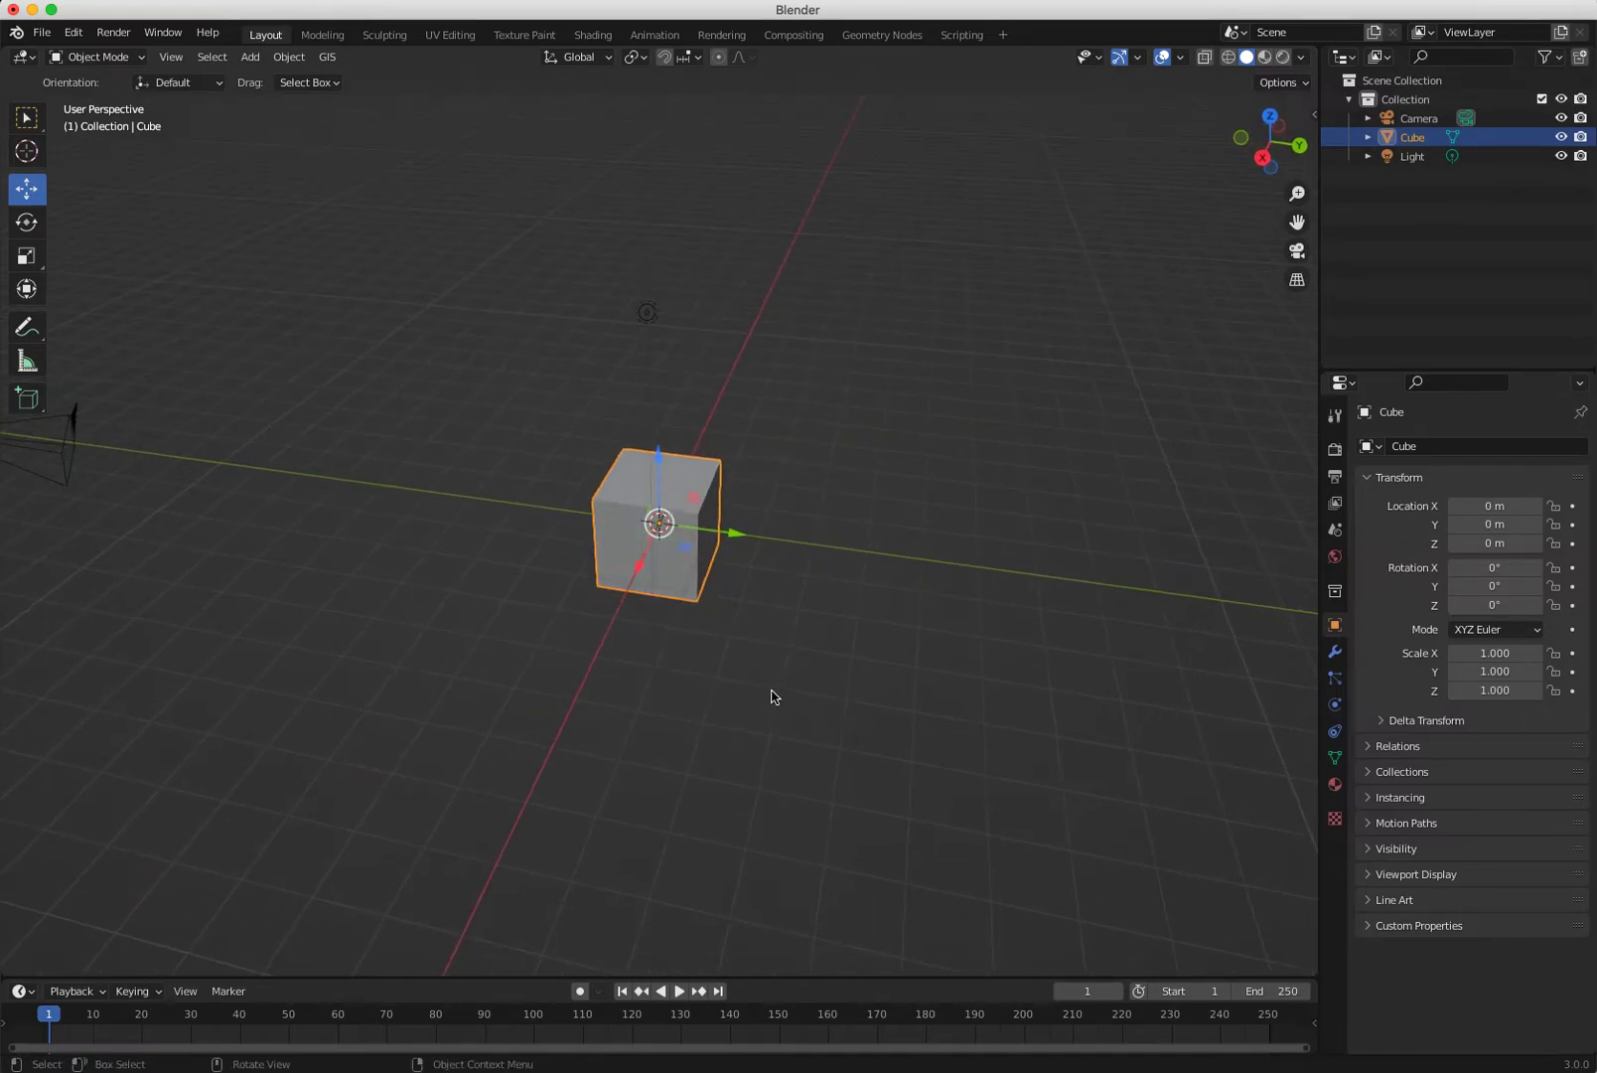
key("s")
left_click(710, 692)
left_click_drag(699, 681, 552, 654)
left_click(706, 538)
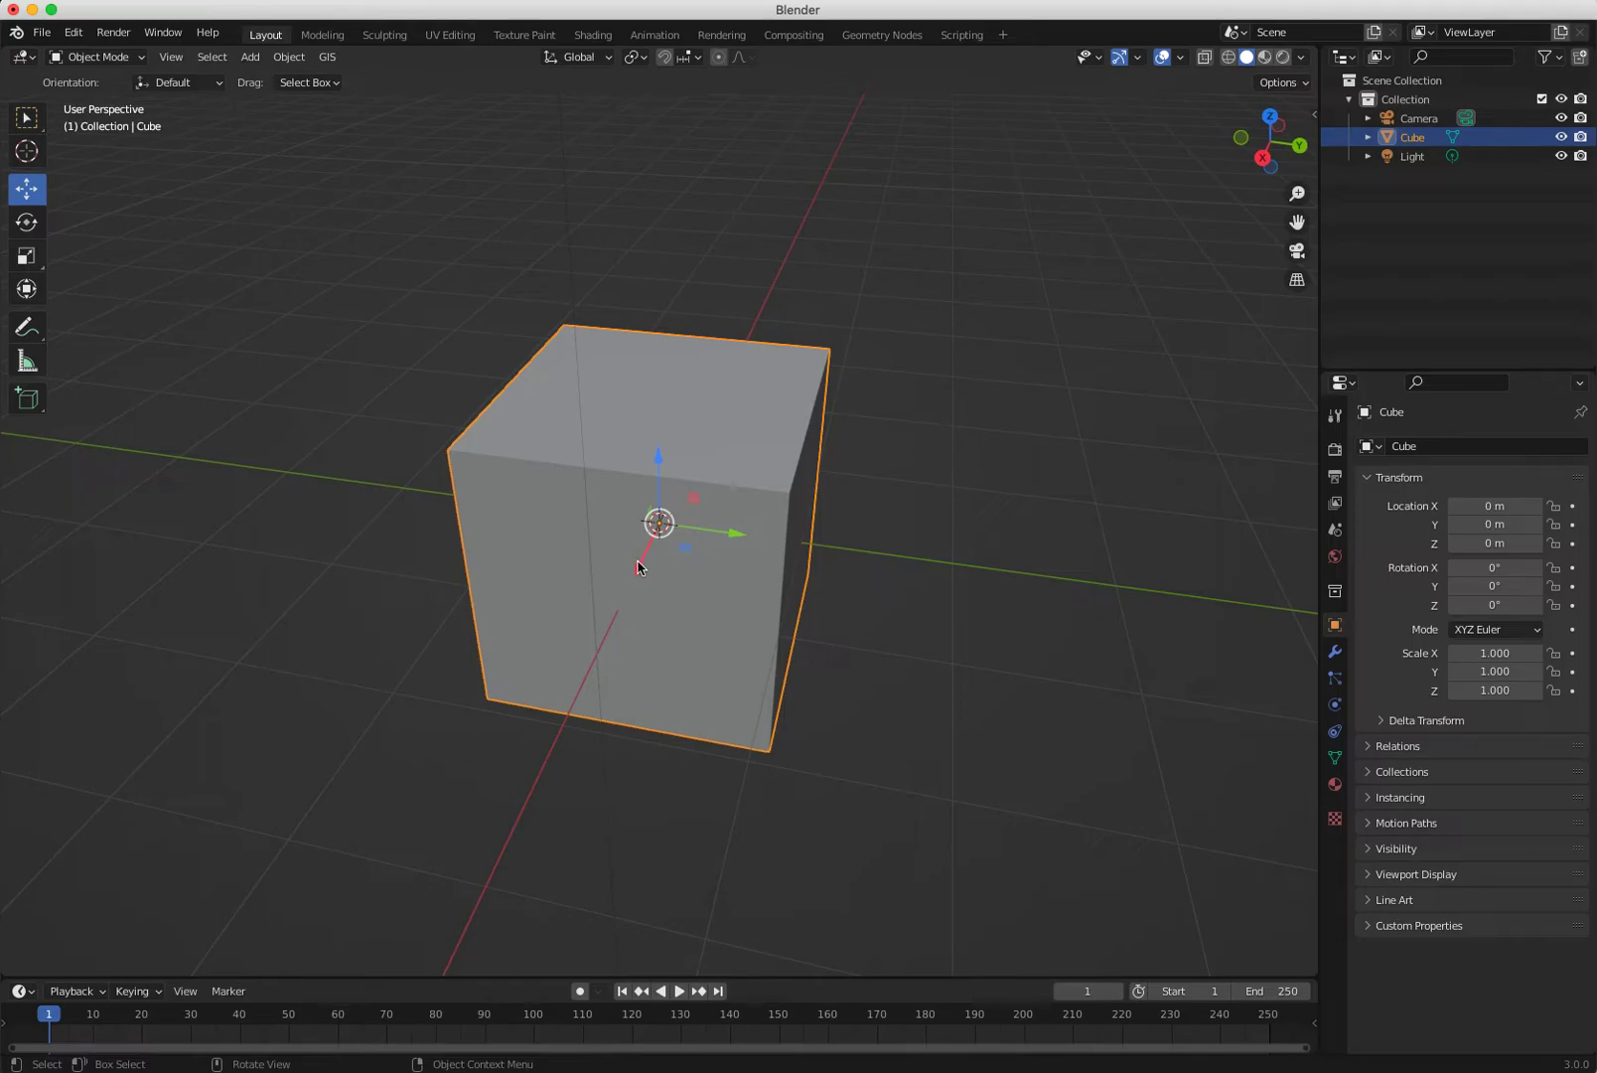
left_click_drag(642, 563, 622, 601)
key("super+z")
Turn Show Gizmo off in the viewport gizmo options.
left_click(1138, 58)
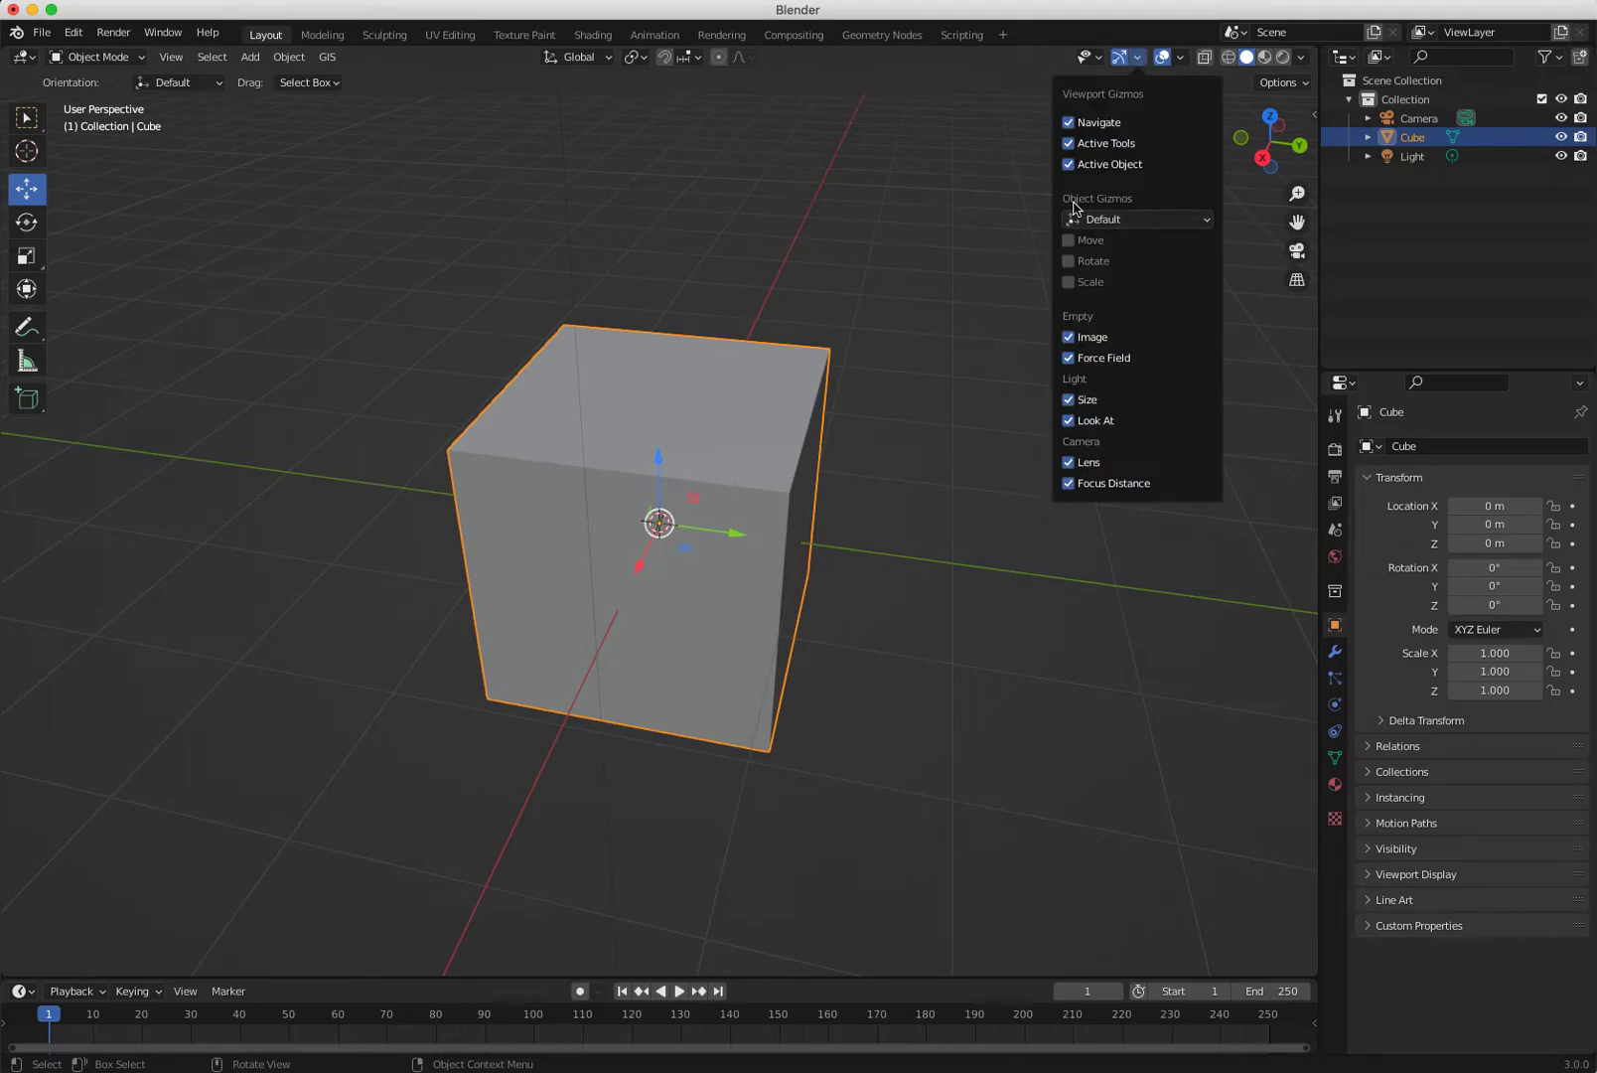
left_click(1118, 58)
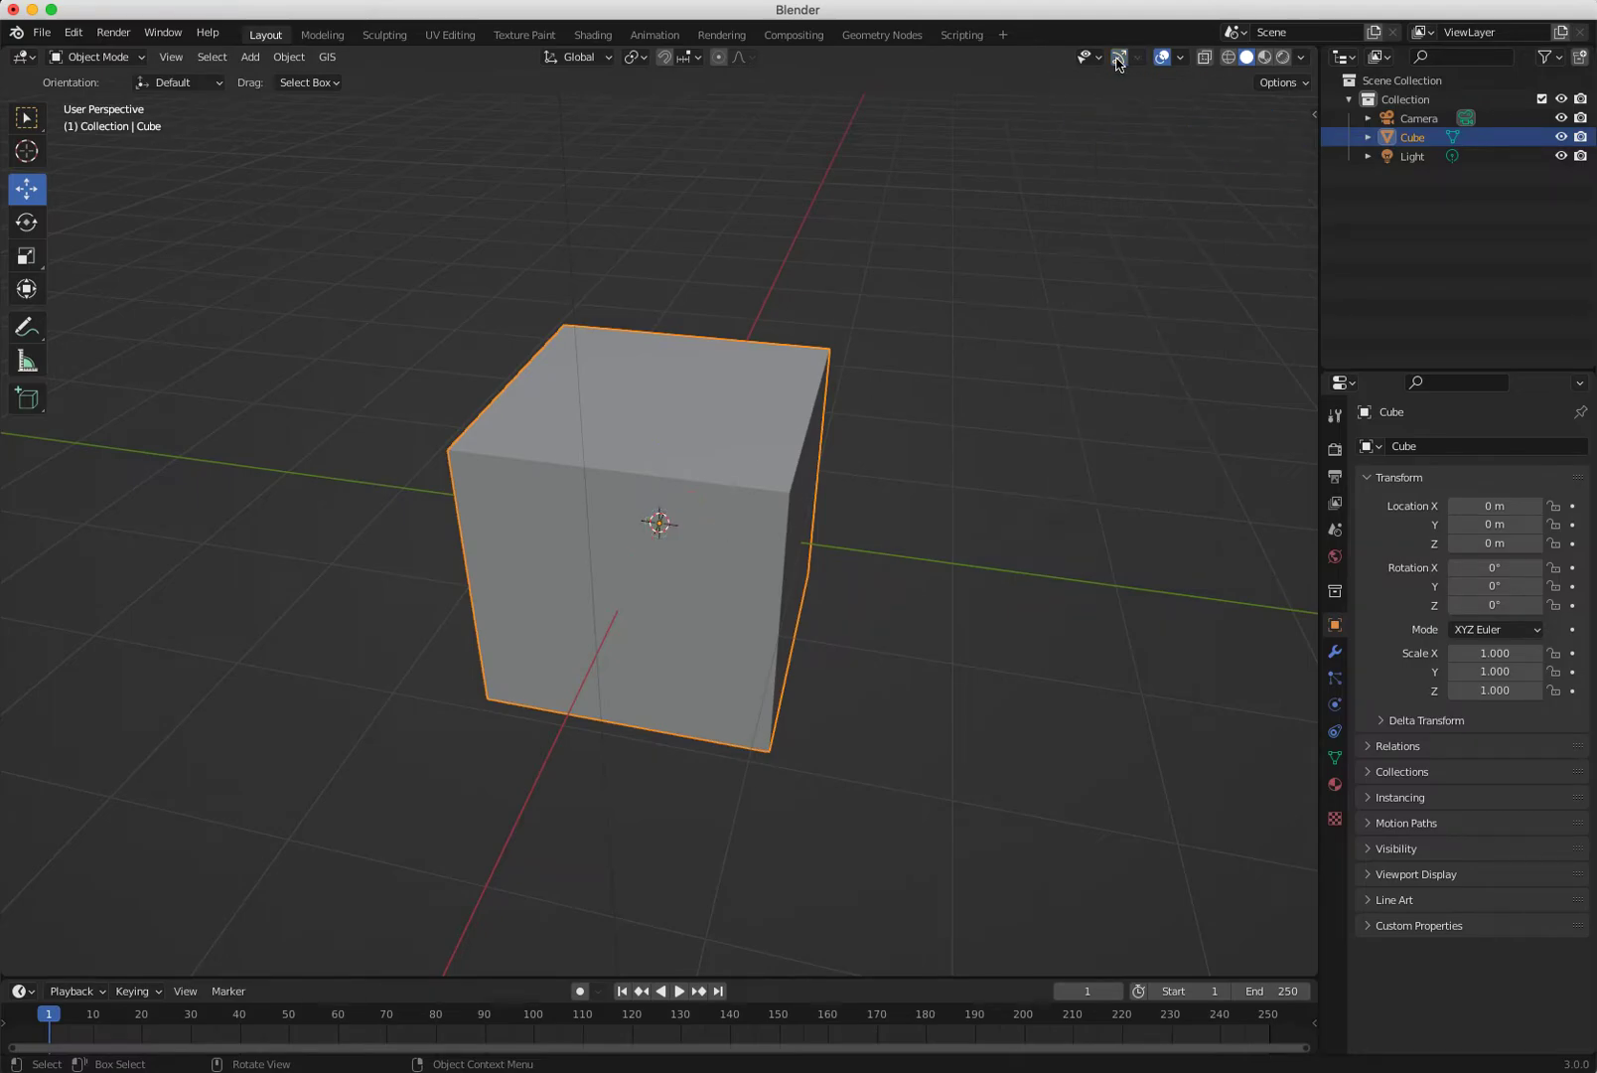
left_click(1119, 58)
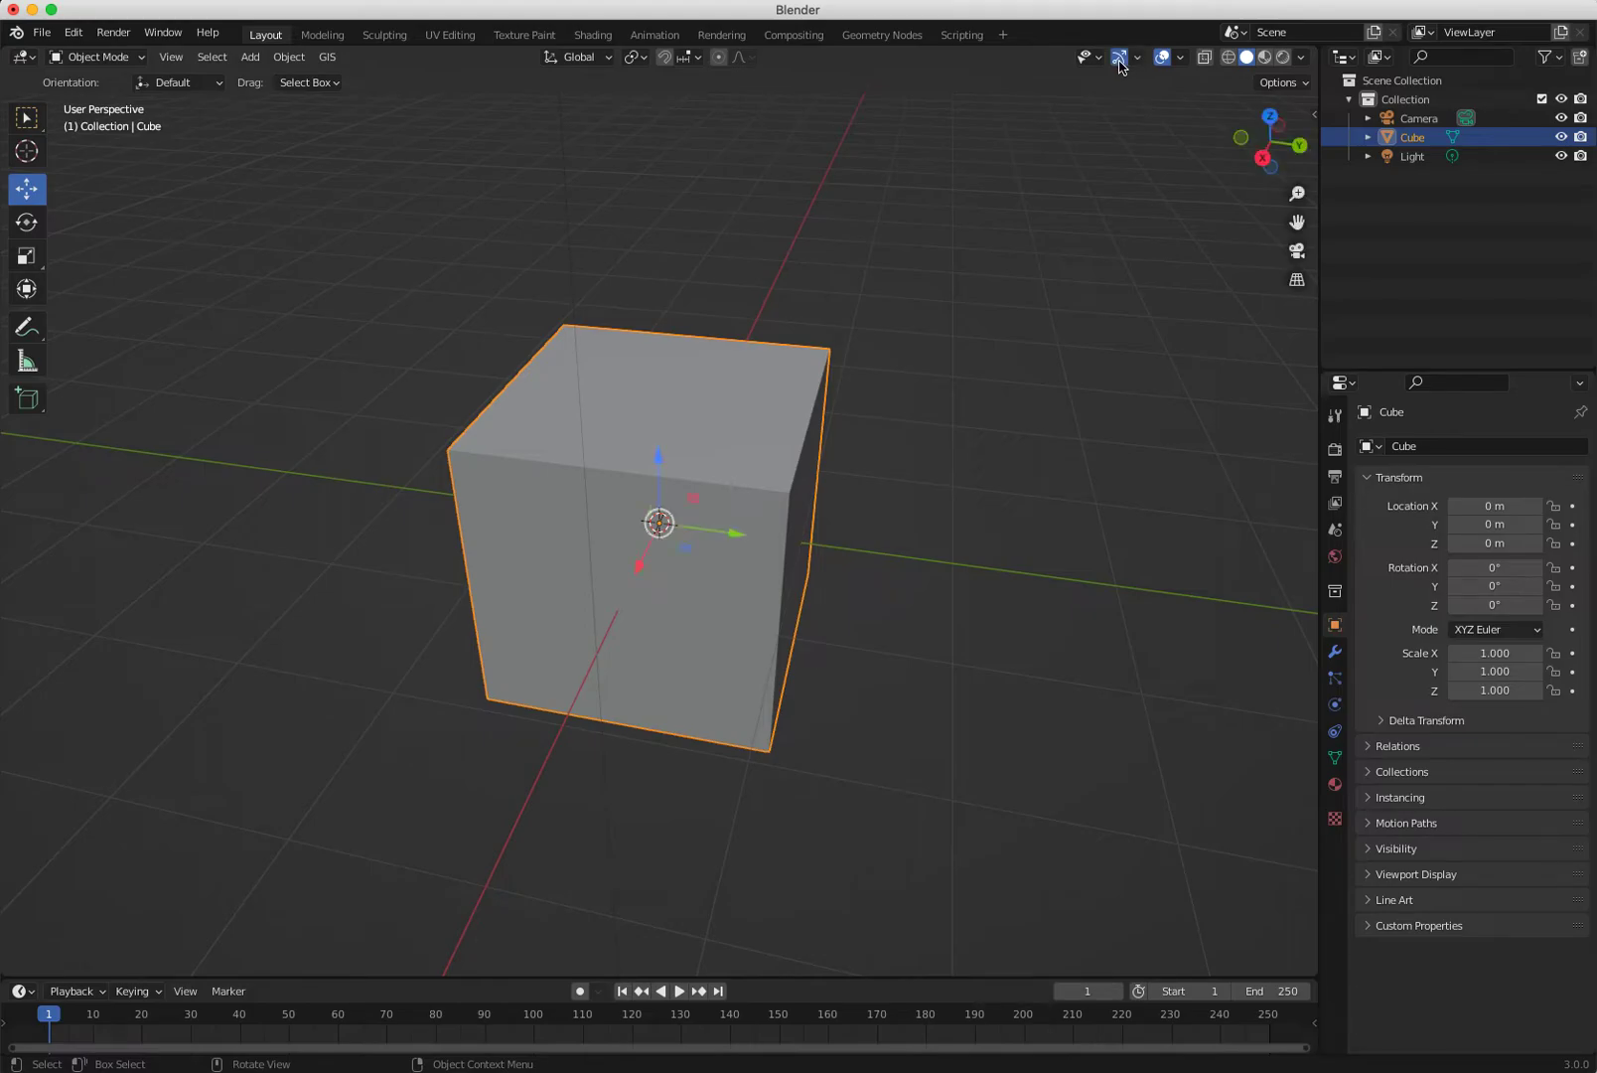
left_click(1120, 60)
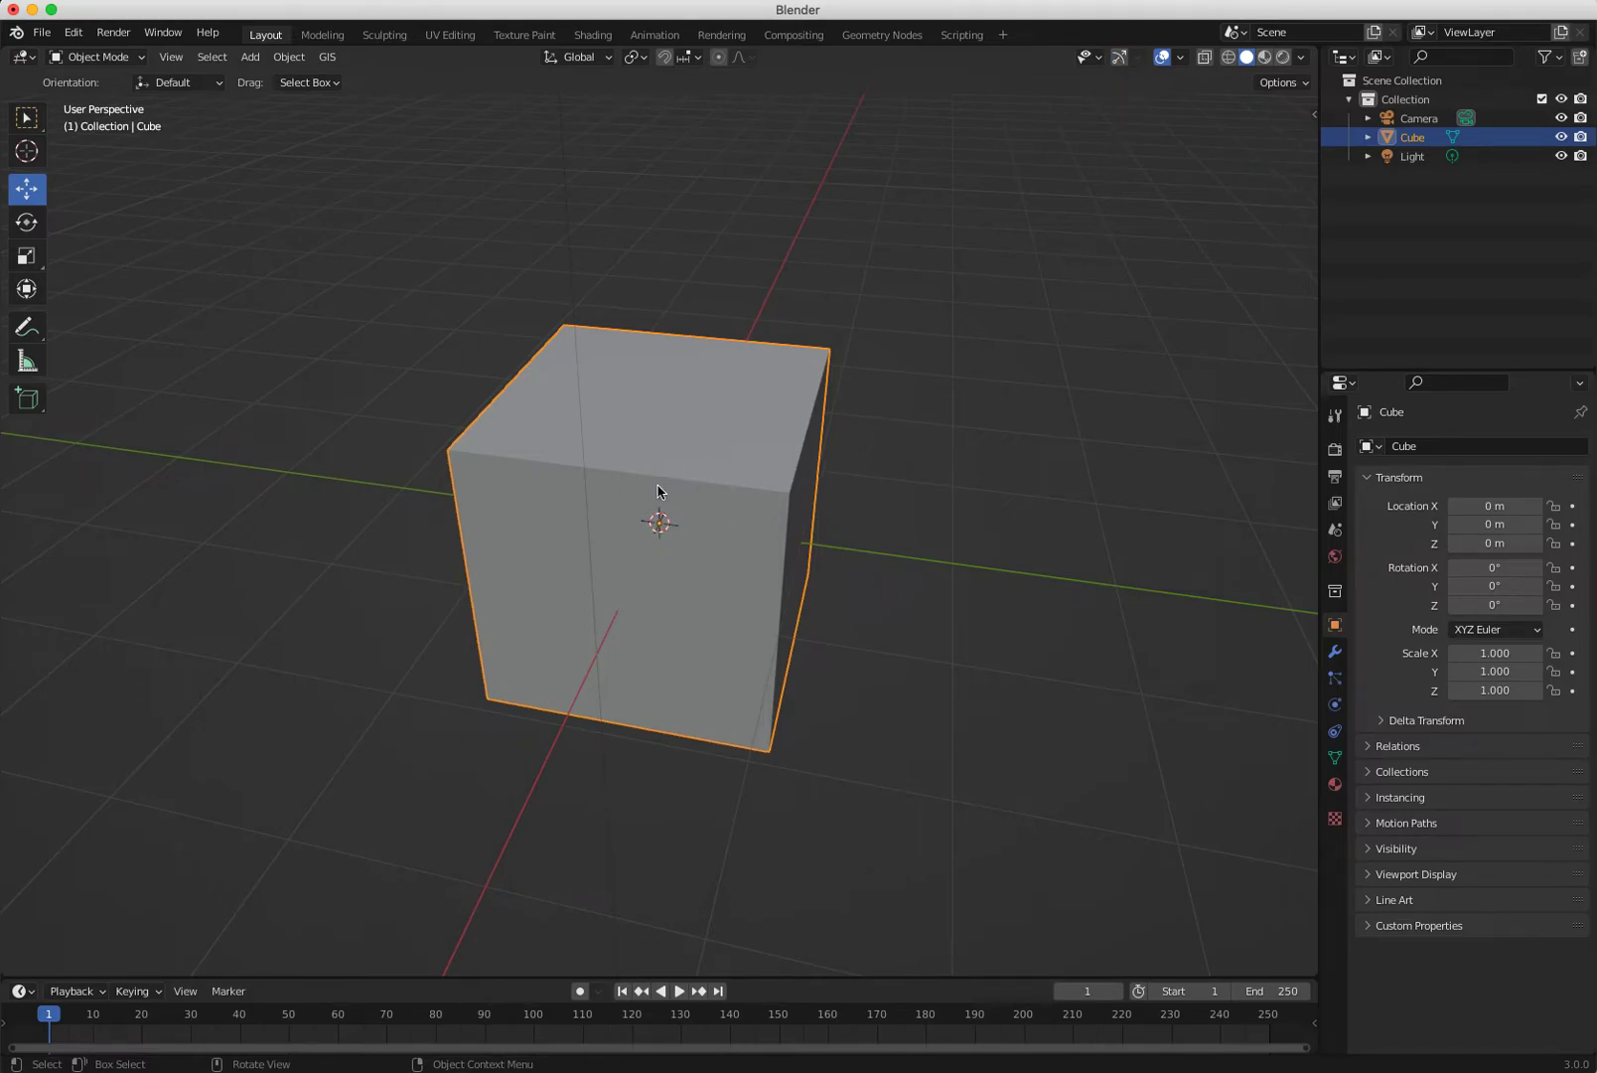
Box-select the cube and switch to the Rotate tool with R.
left_click_drag(672, 461, 563, 336)
left_click_drag(660, 526, 956, 492)
left_click_drag(660, 524, 811, 570)
left_click_drag(658, 524, 912, 578)
key("r")
left_click_drag(664, 522, 683, 527)
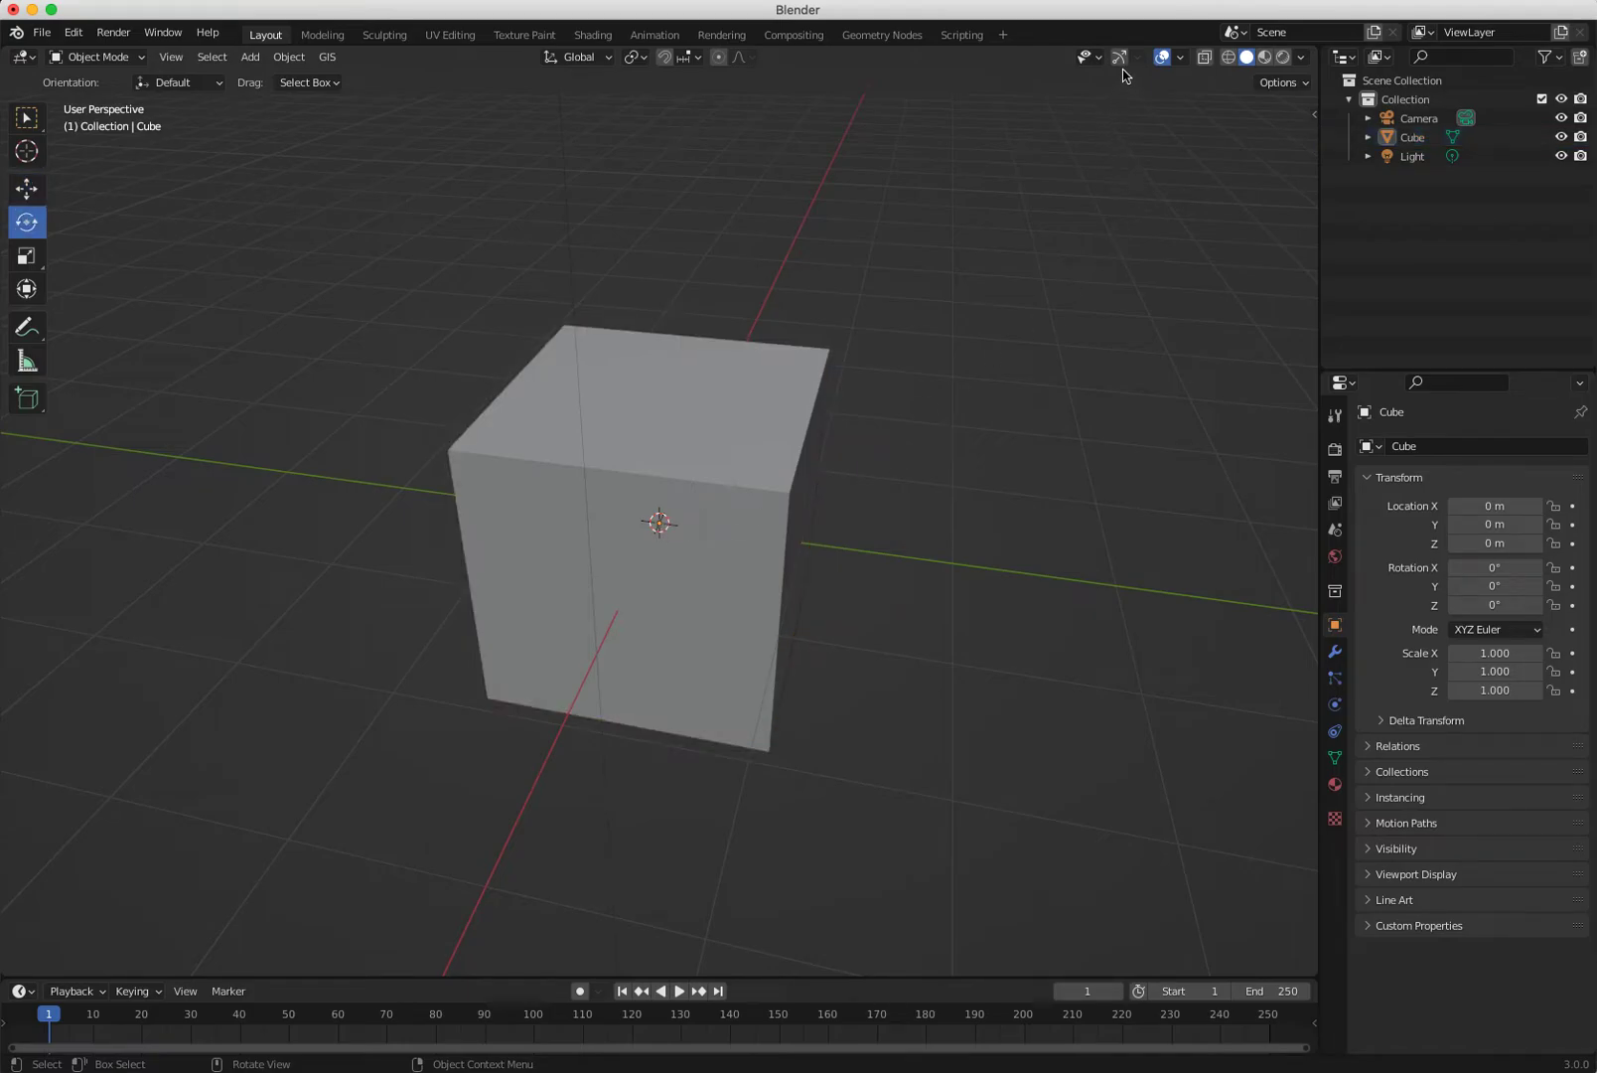
Re-enable Show Gizmo, then trial rotate, move and scale on the cube, cancelling each.
left_click(1120, 57)
left_click(698, 530)
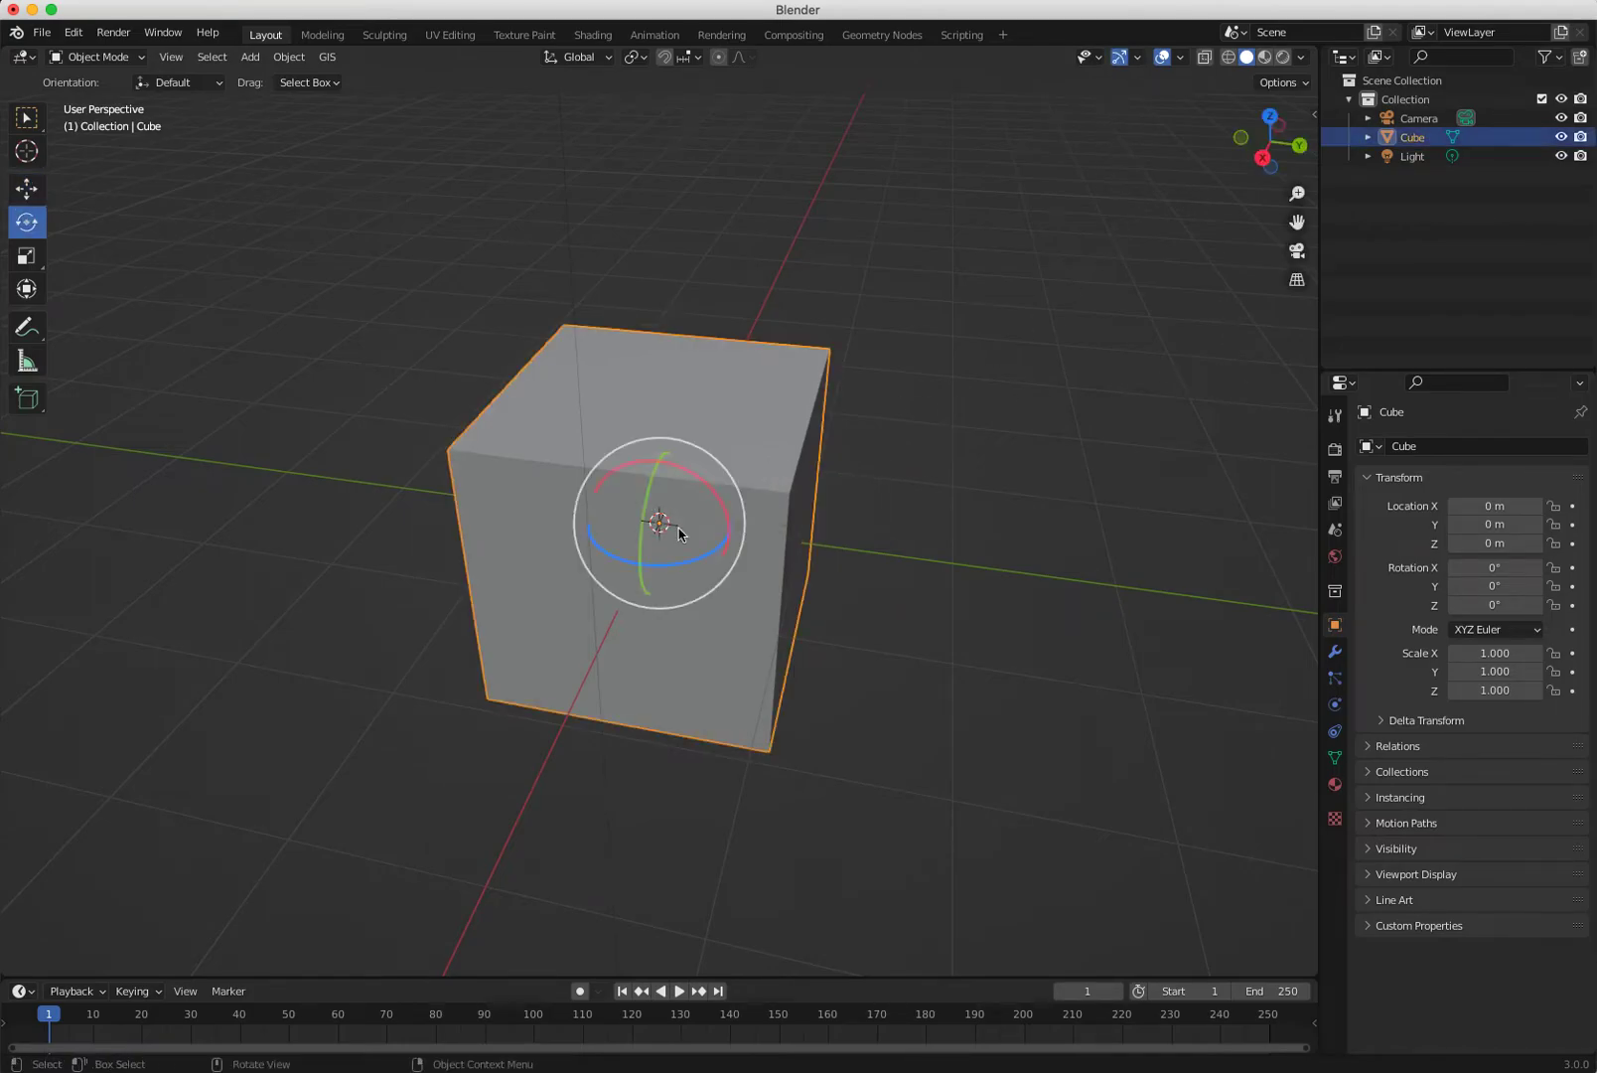
left_click_drag(663, 527, 649, 562)
key("Escape")
key("g")
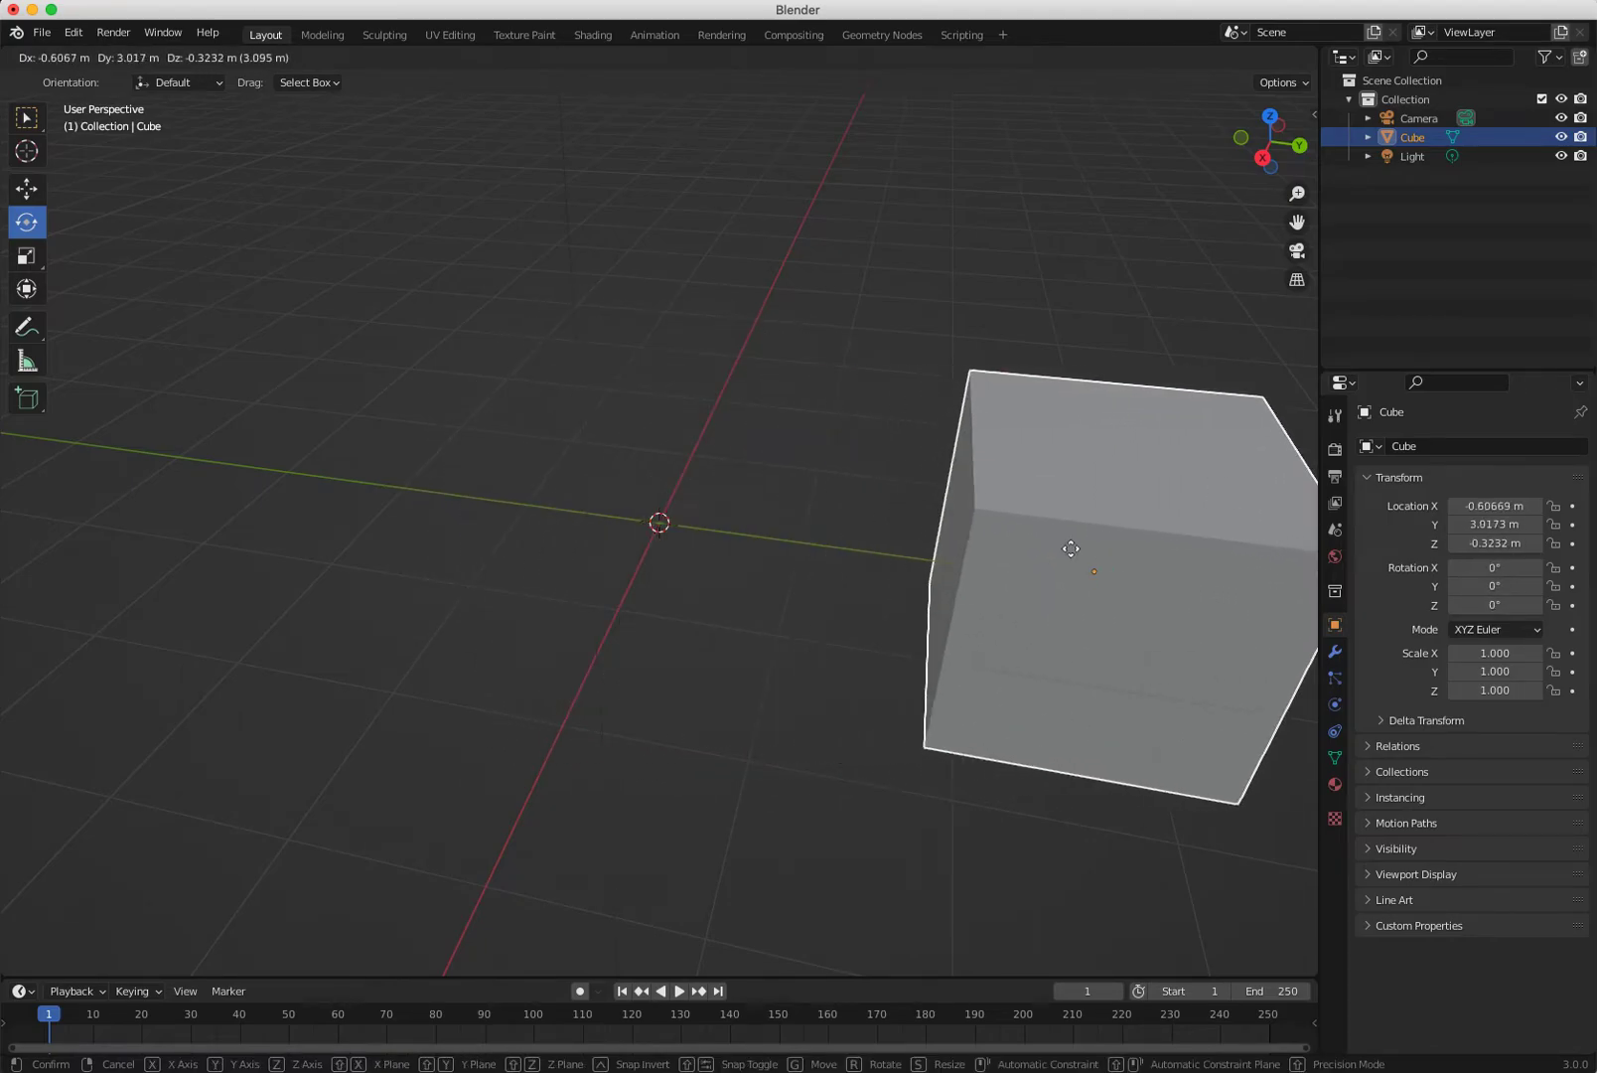
key("Escape")
key("s")
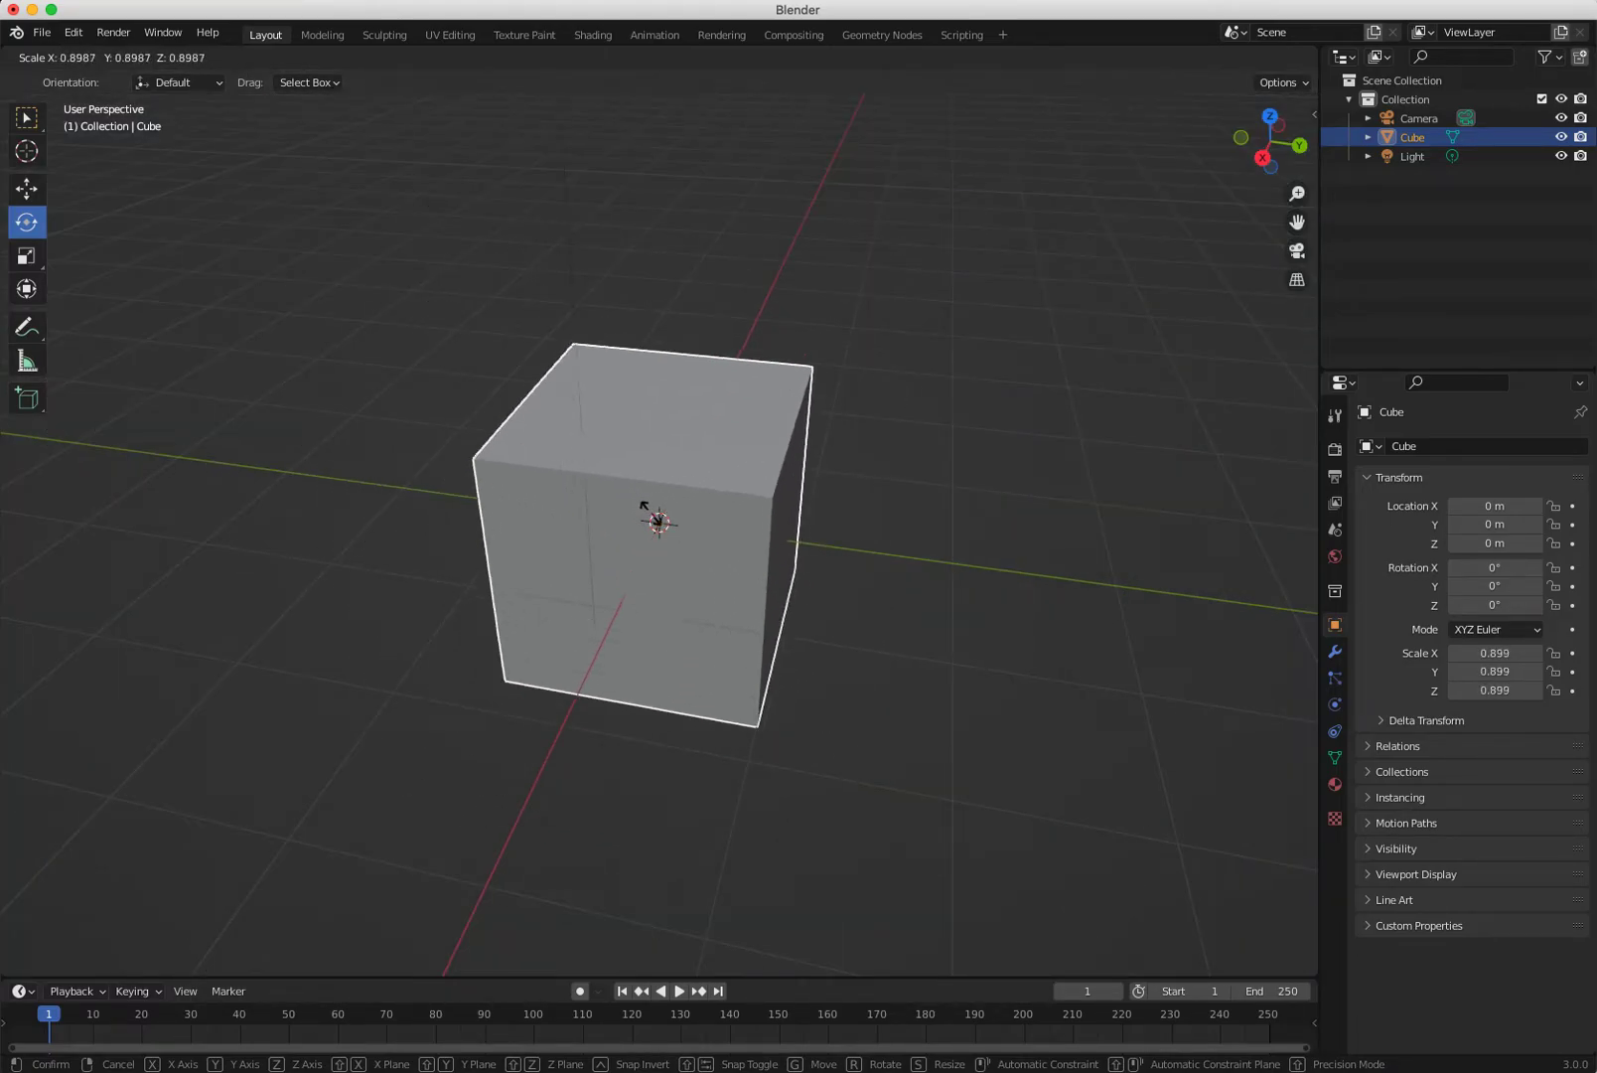
key("Escape")
Deselect and box-select the cube again, then return to the Move tool.
key("alt+a")
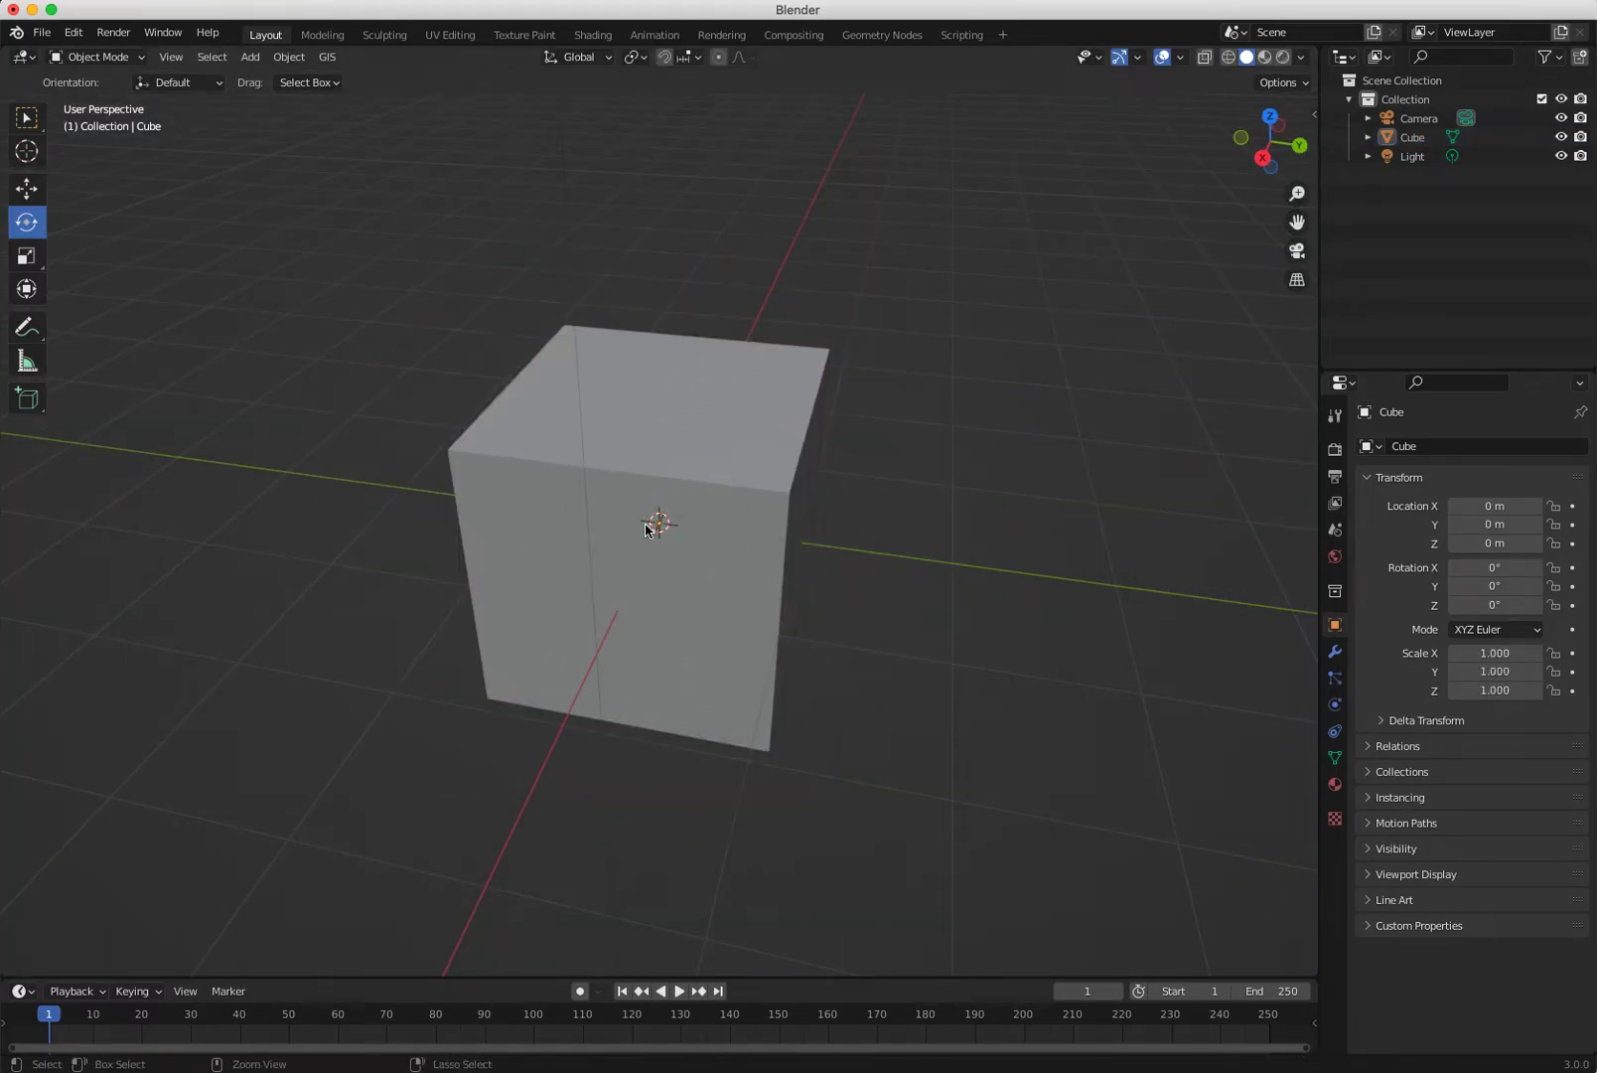
key("b")
left_click_drag(688, 477, 685, 480)
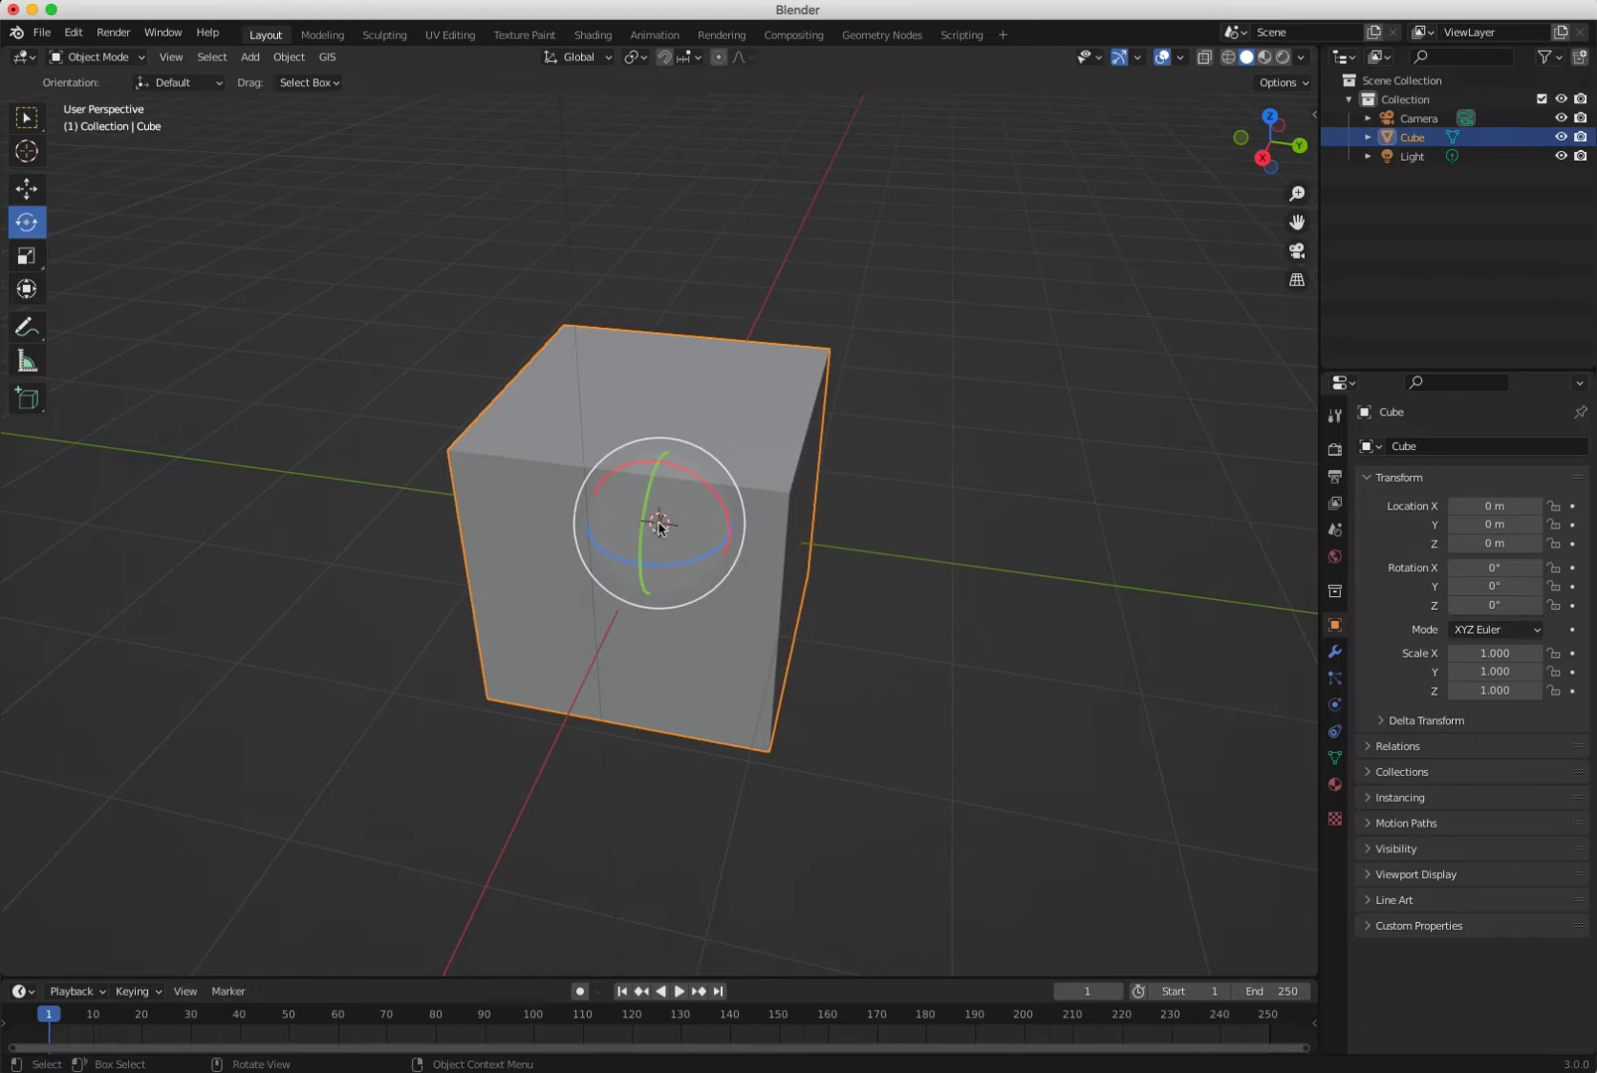
left_click(386, 484)
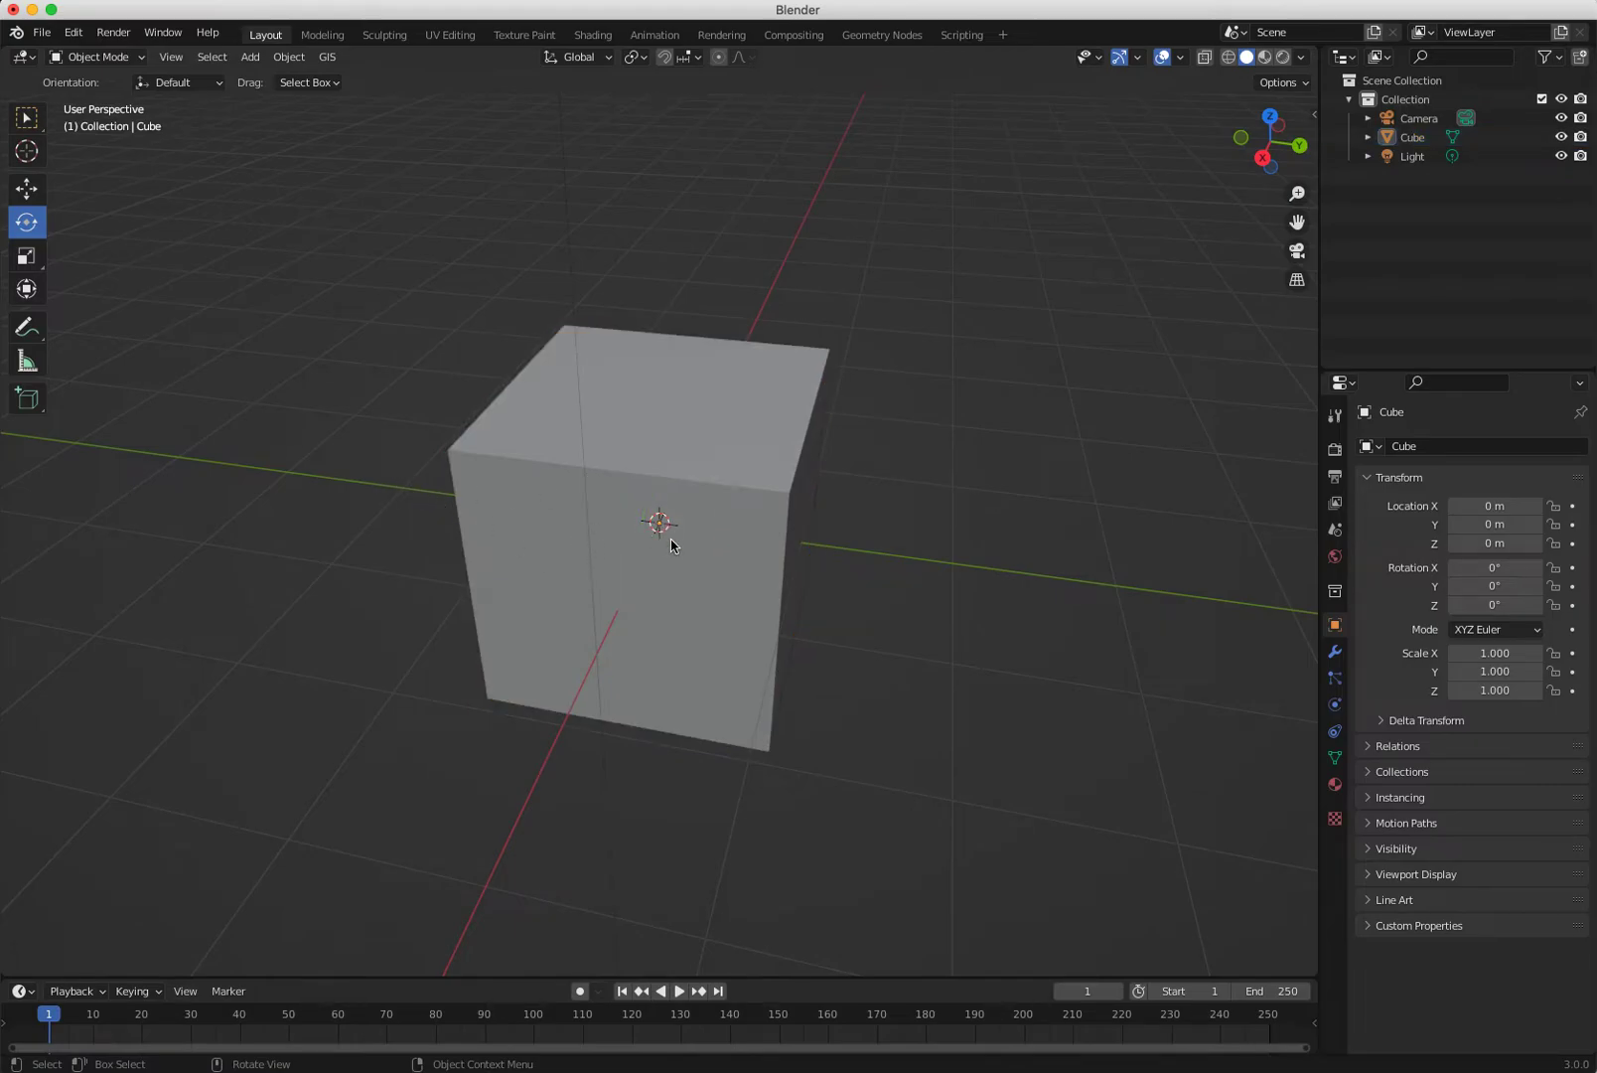
key("shift+space")
Move the cube along Z only to Location Z 1.8593 m and show the sidebar transform panel.
key("g")
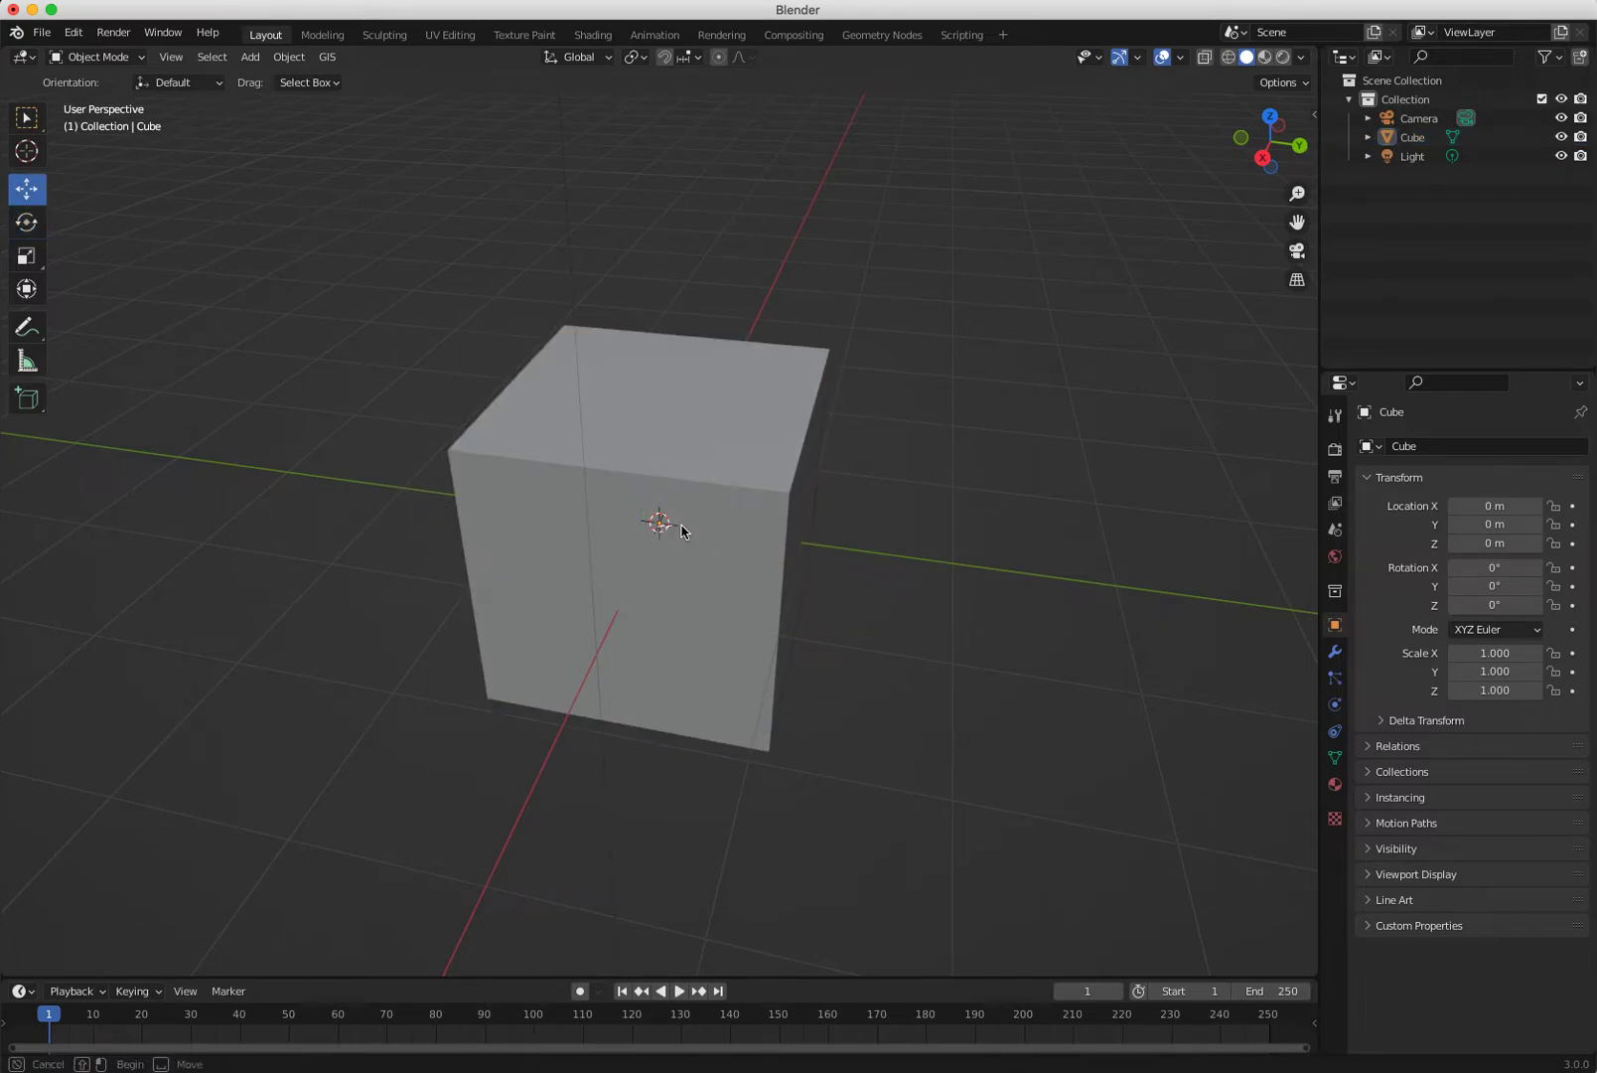
left_click(660, 526)
left_click_drag(663, 528, 763, 274)
key("x")
key("y")
key("z")
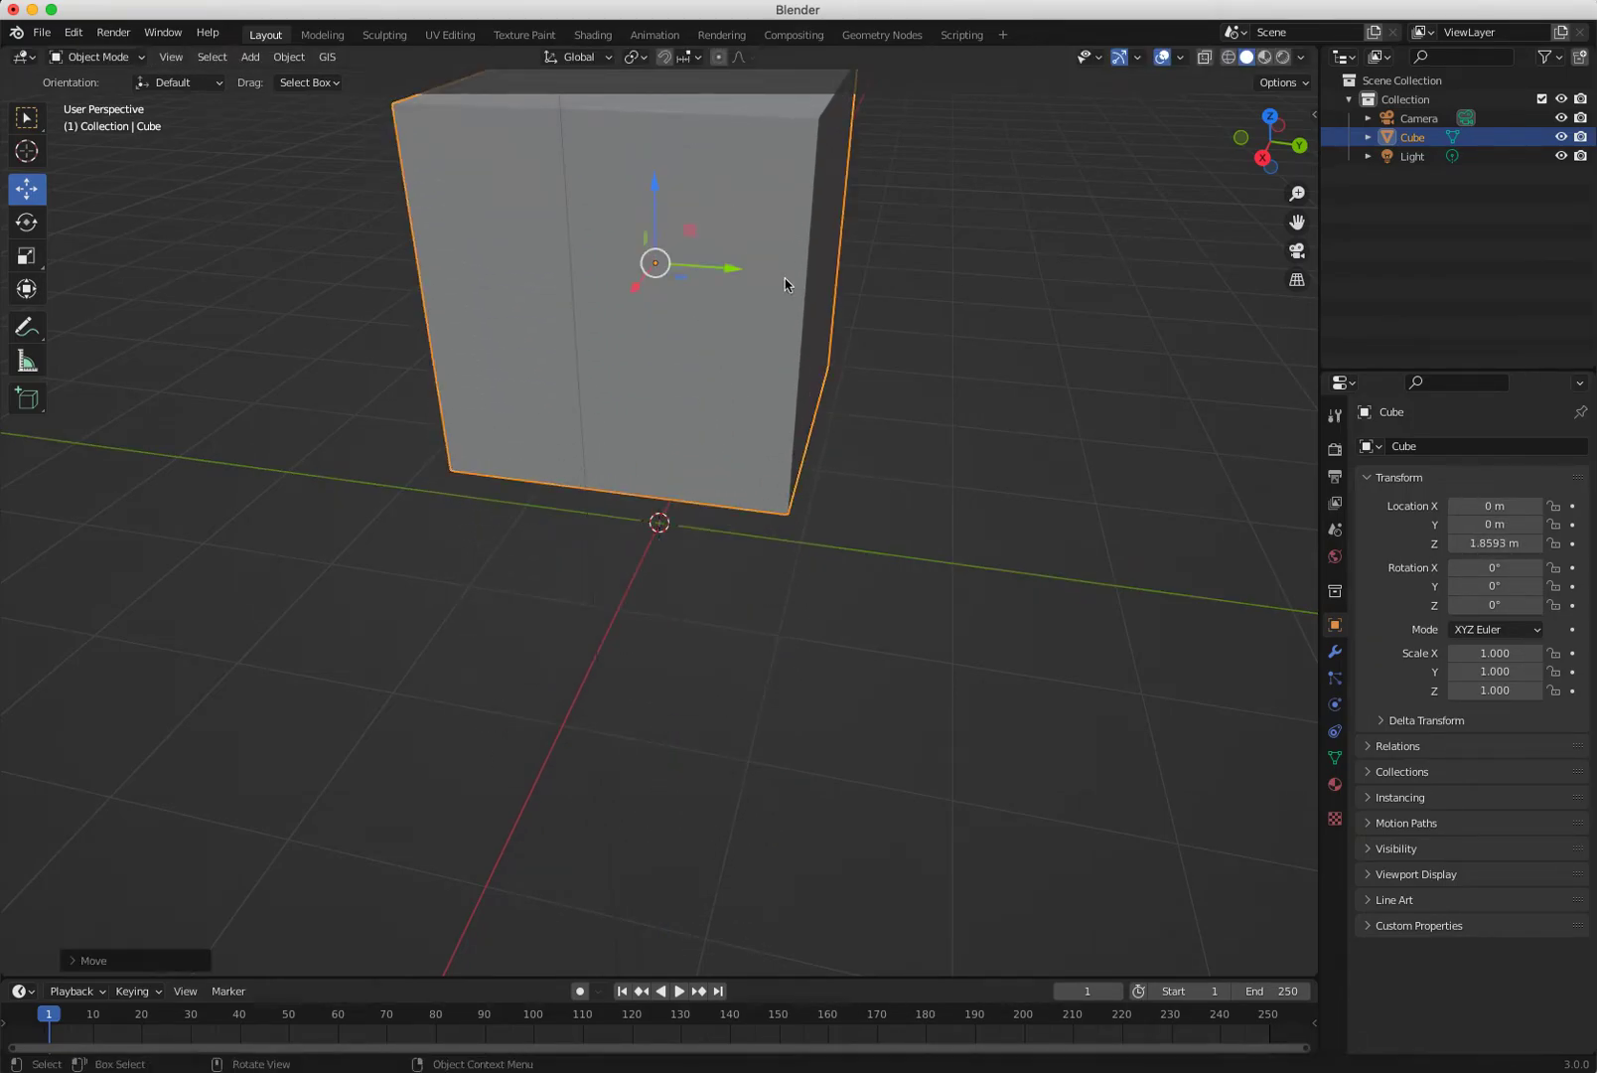
left_click(1502, 545)
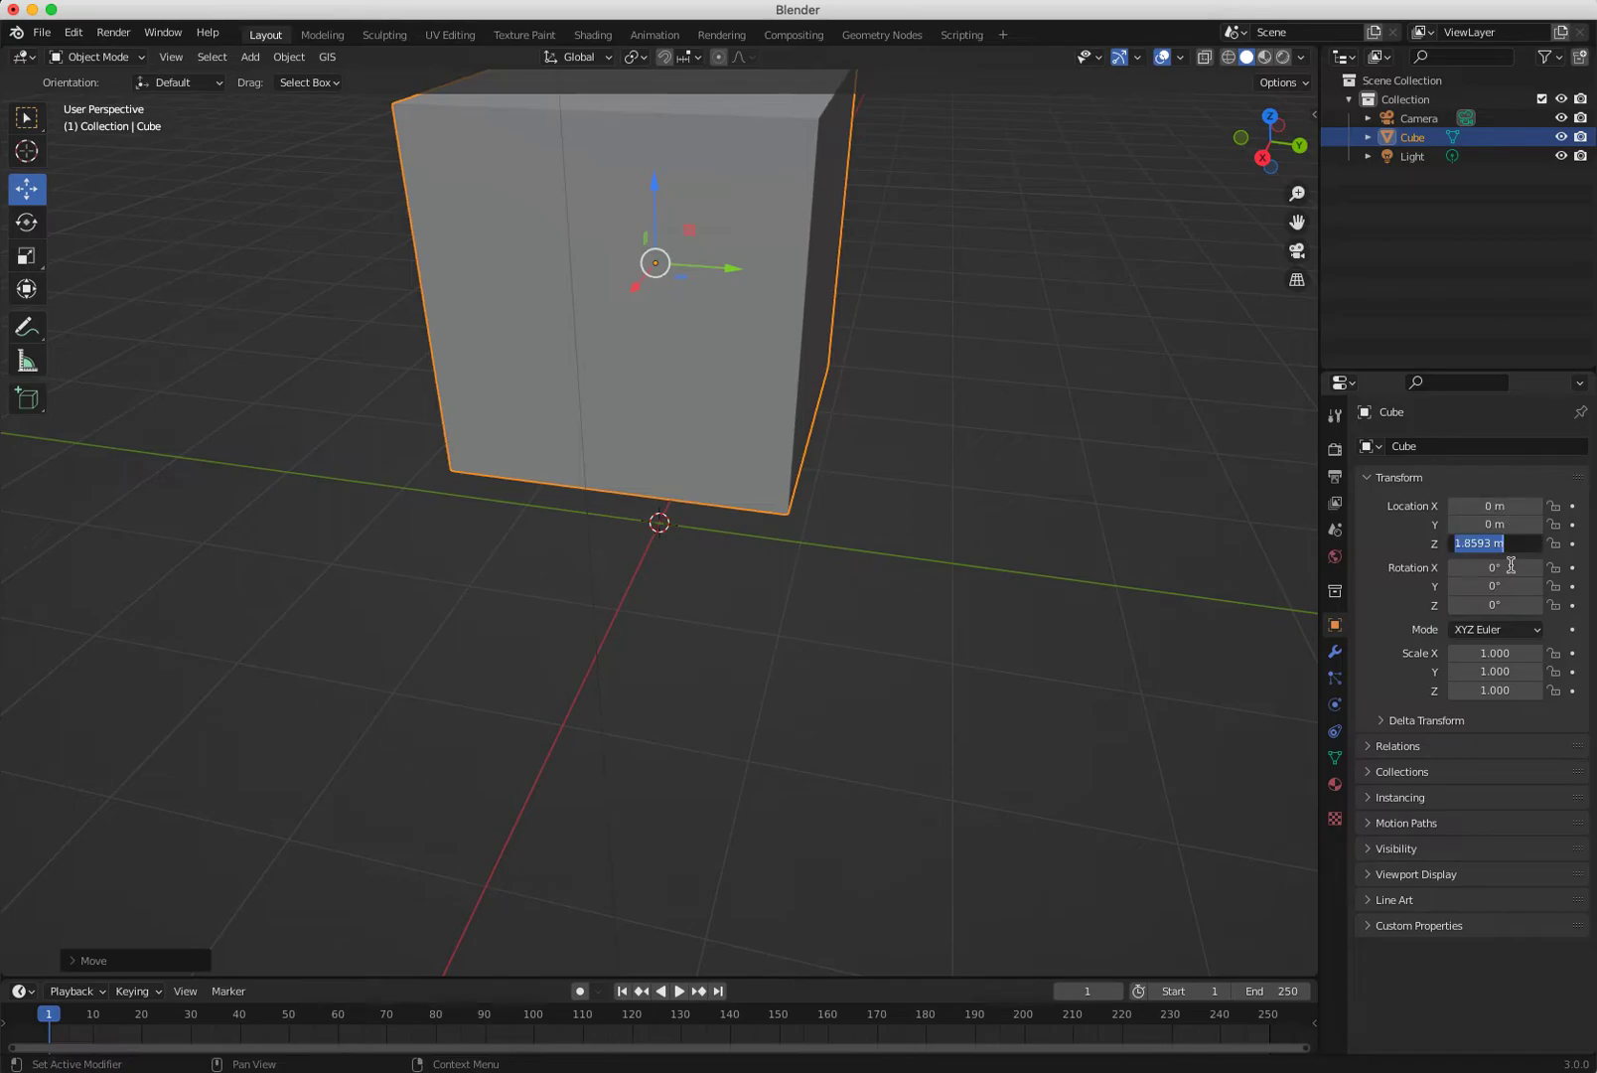
left_click(1044, 395)
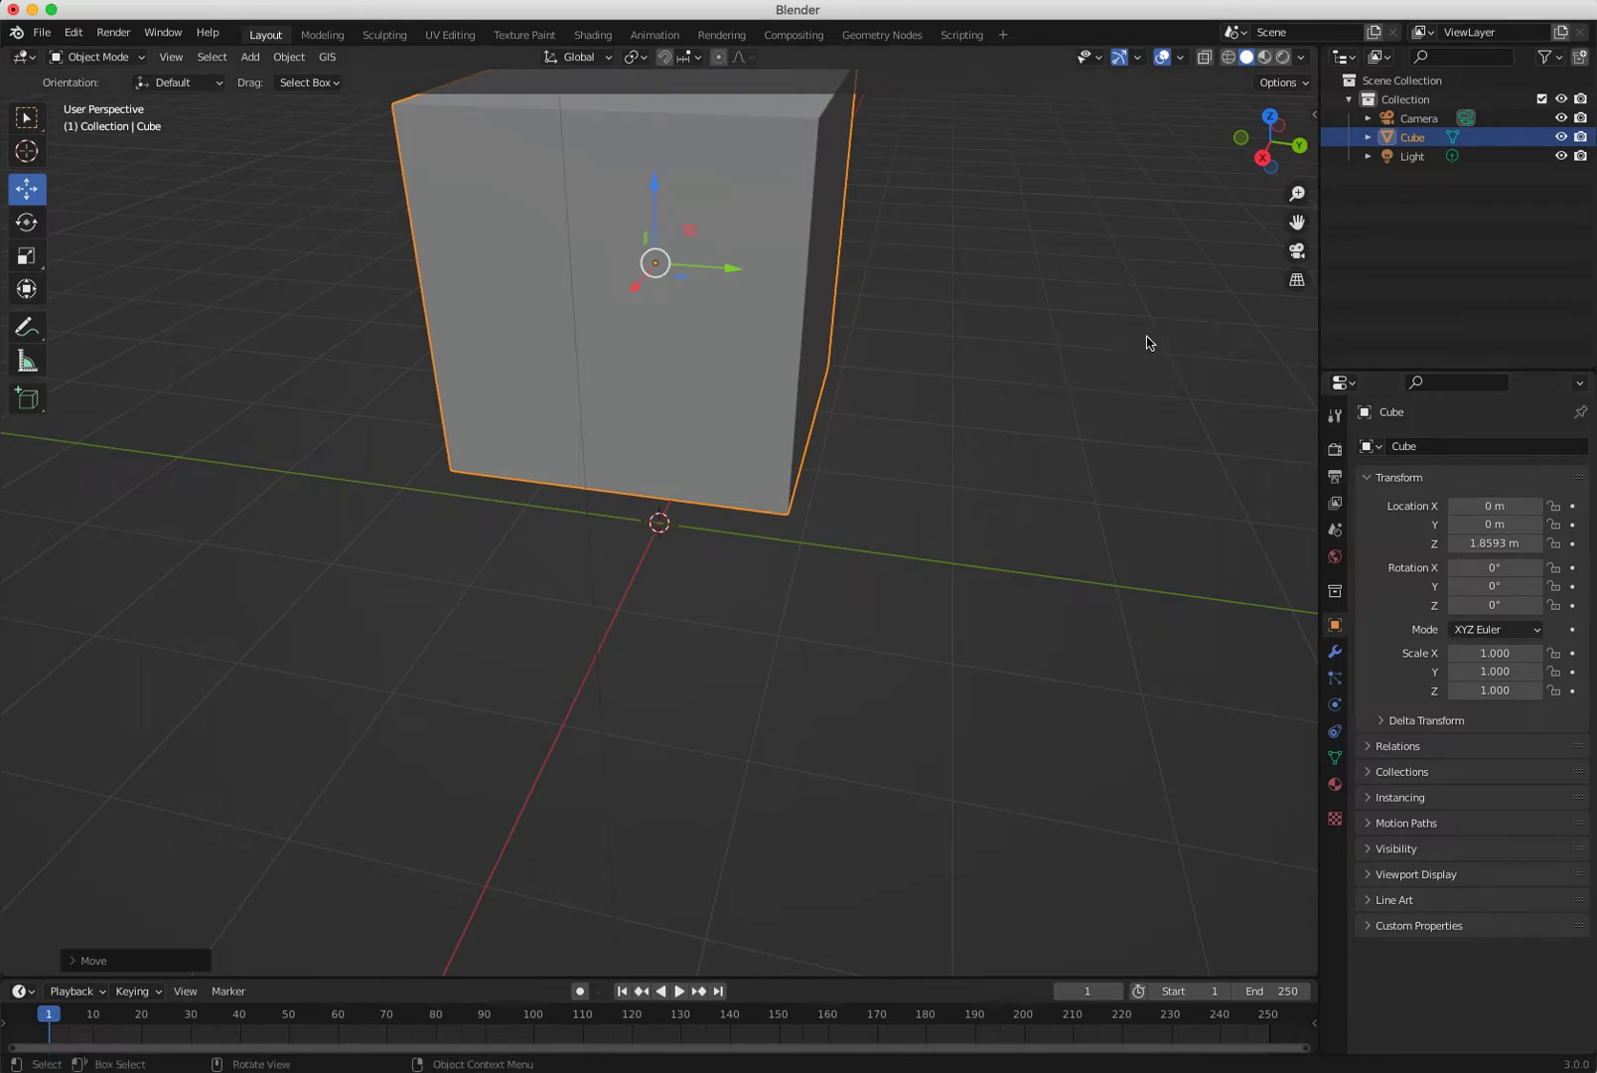
left_click(1313, 116)
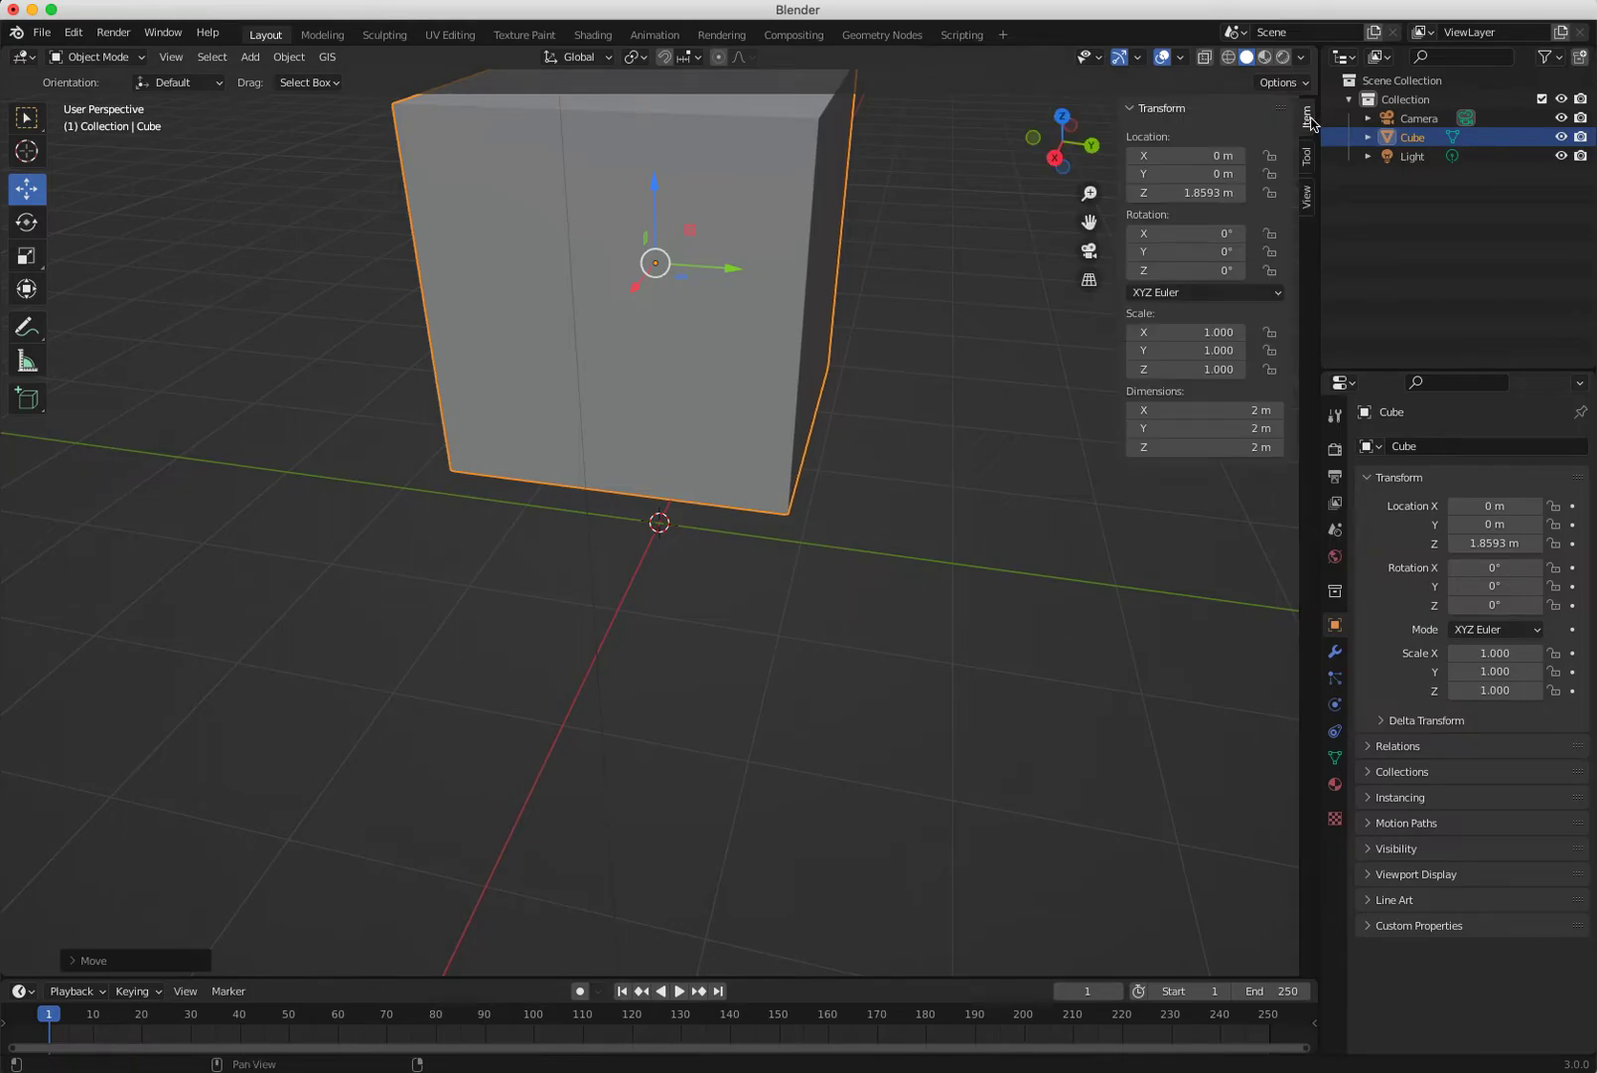
key("n")
left_click(1315, 124)
left_click(1187, 156)
left_click(1019, 211)
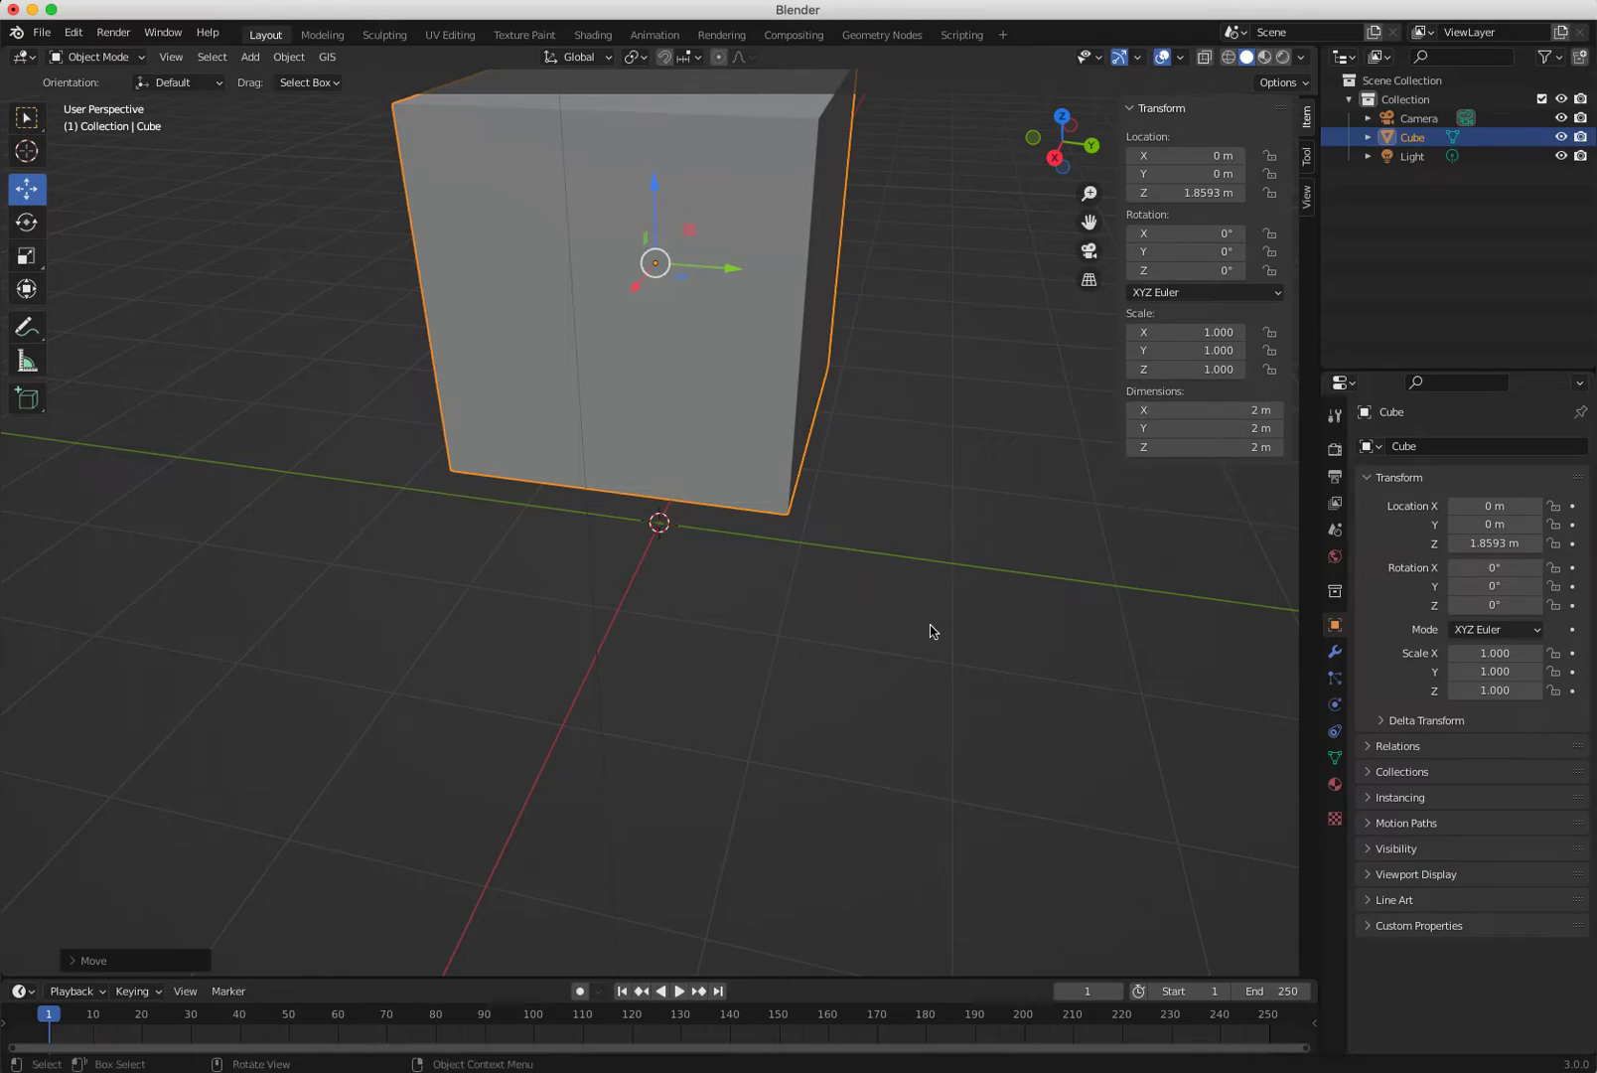
Toggle the object move gizmo options in the Viewport Gizmos dropdown.
scroll(945, 636, "down", 4)
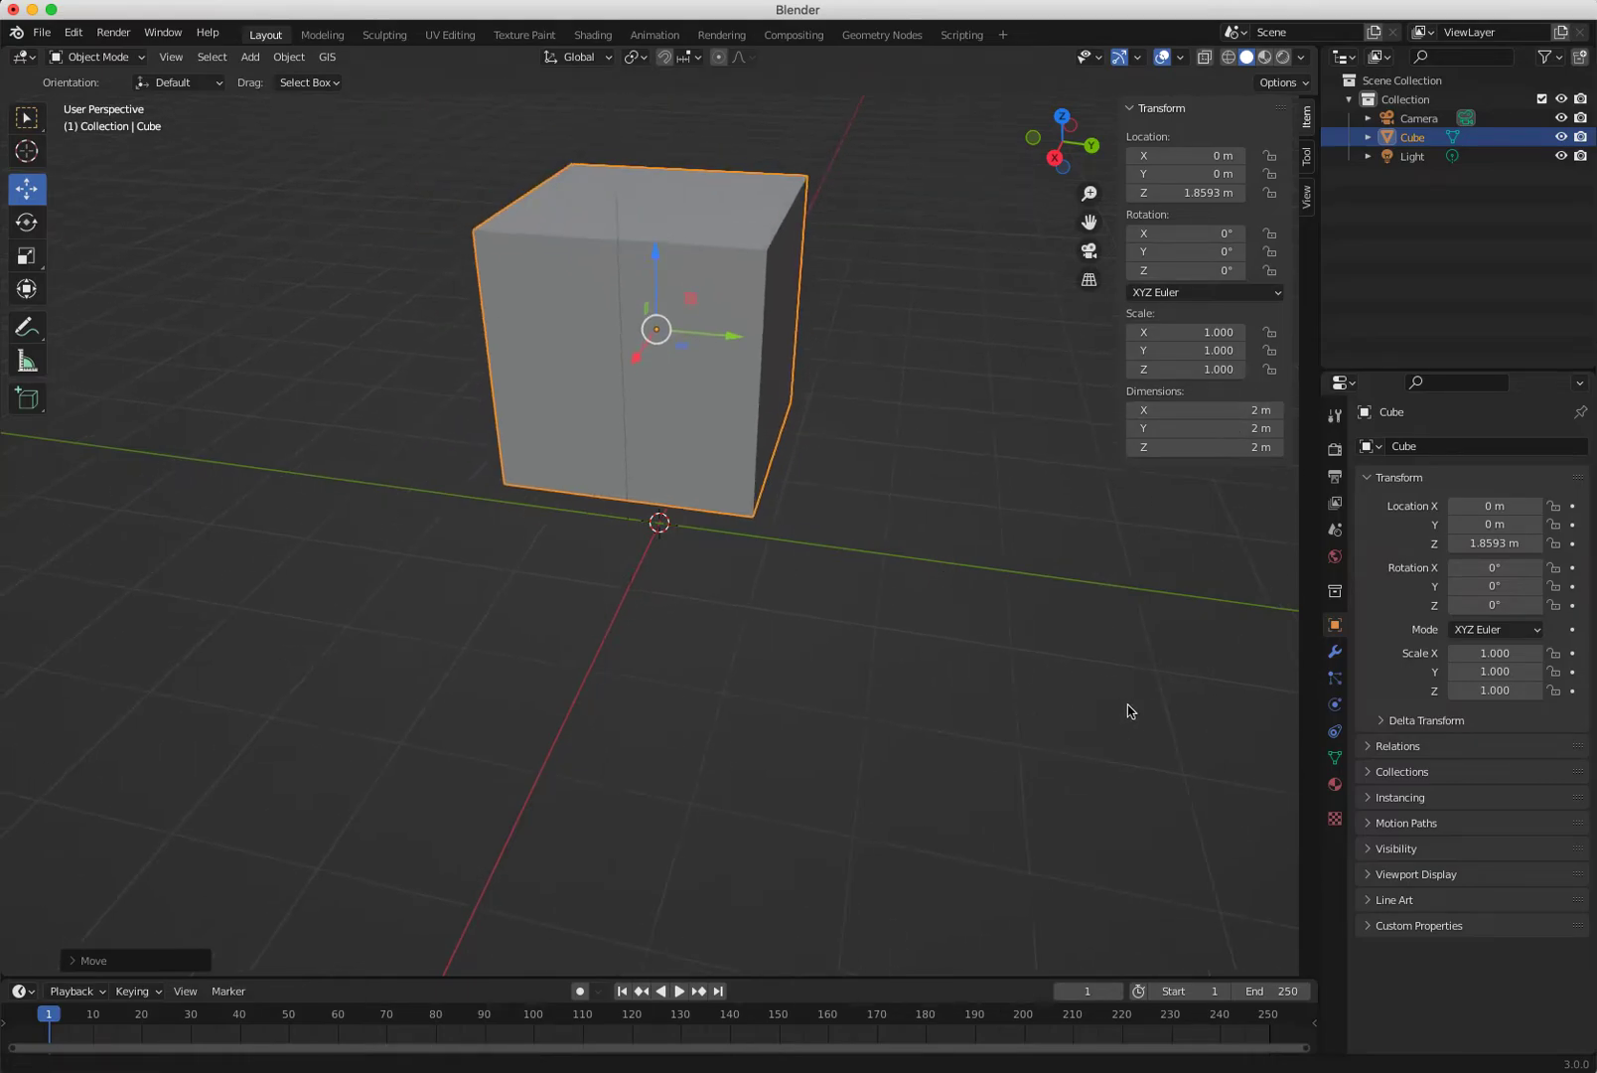
scroll(1252, 794, "down", 2)
middle_click_drag(804, 671, 907, 469)
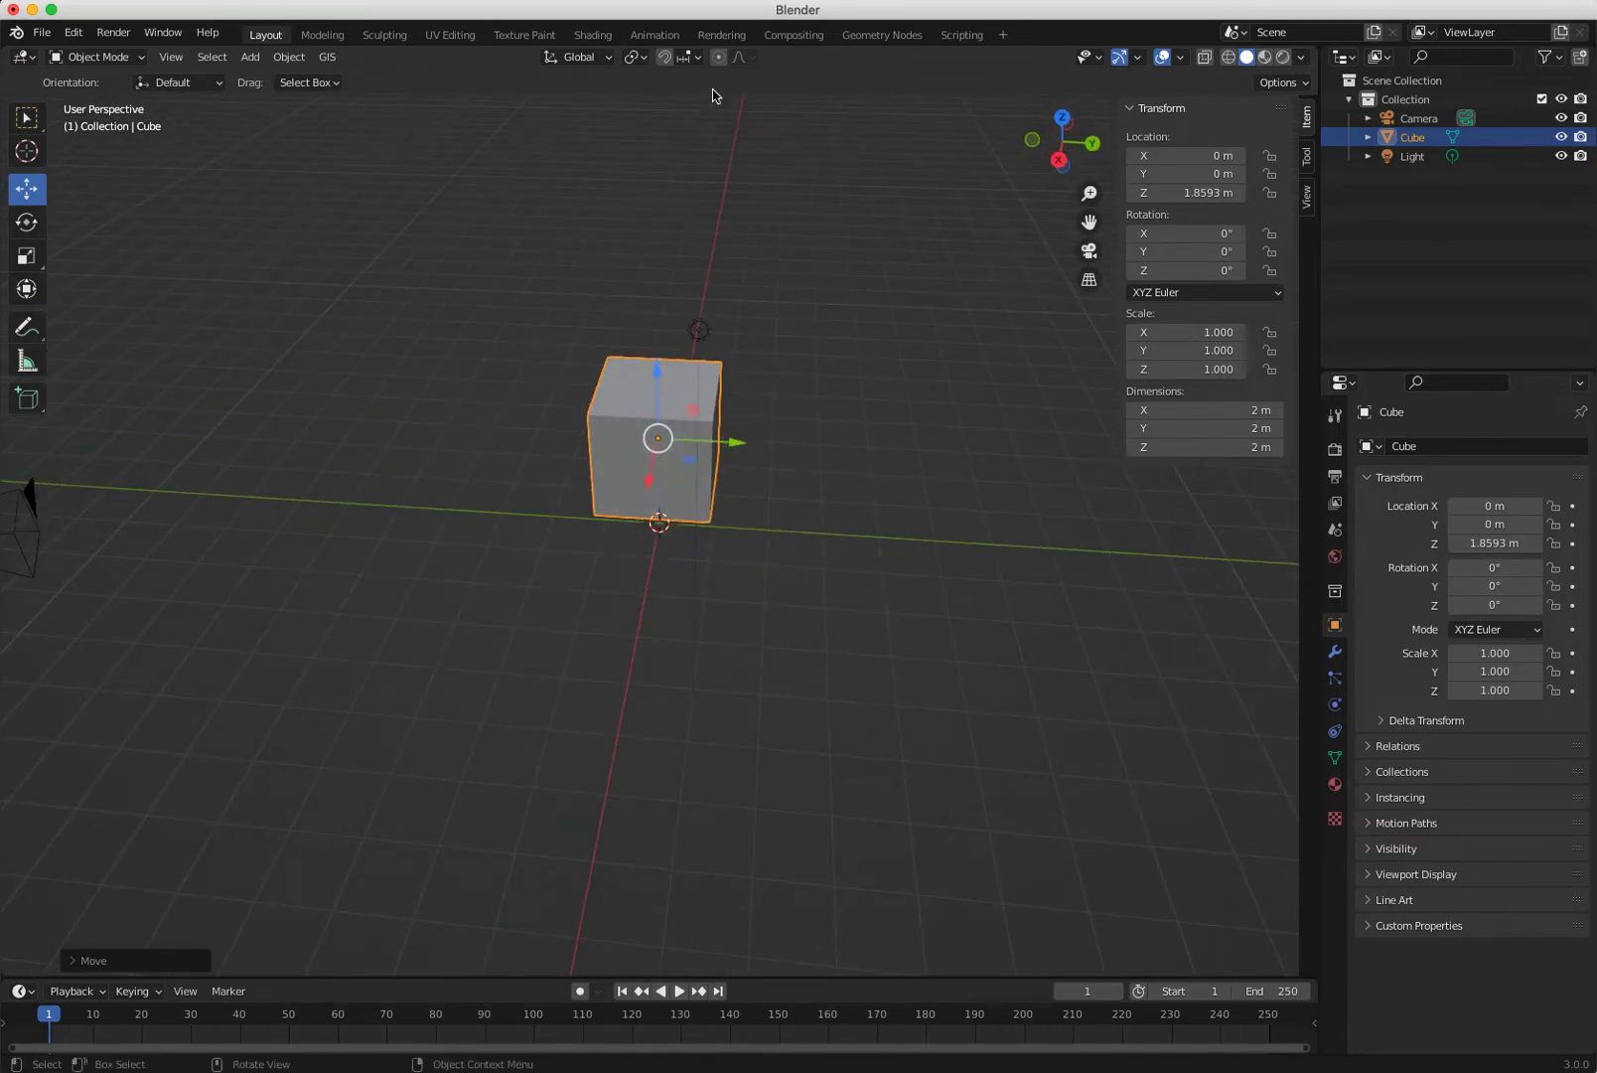
left_click(1140, 57)
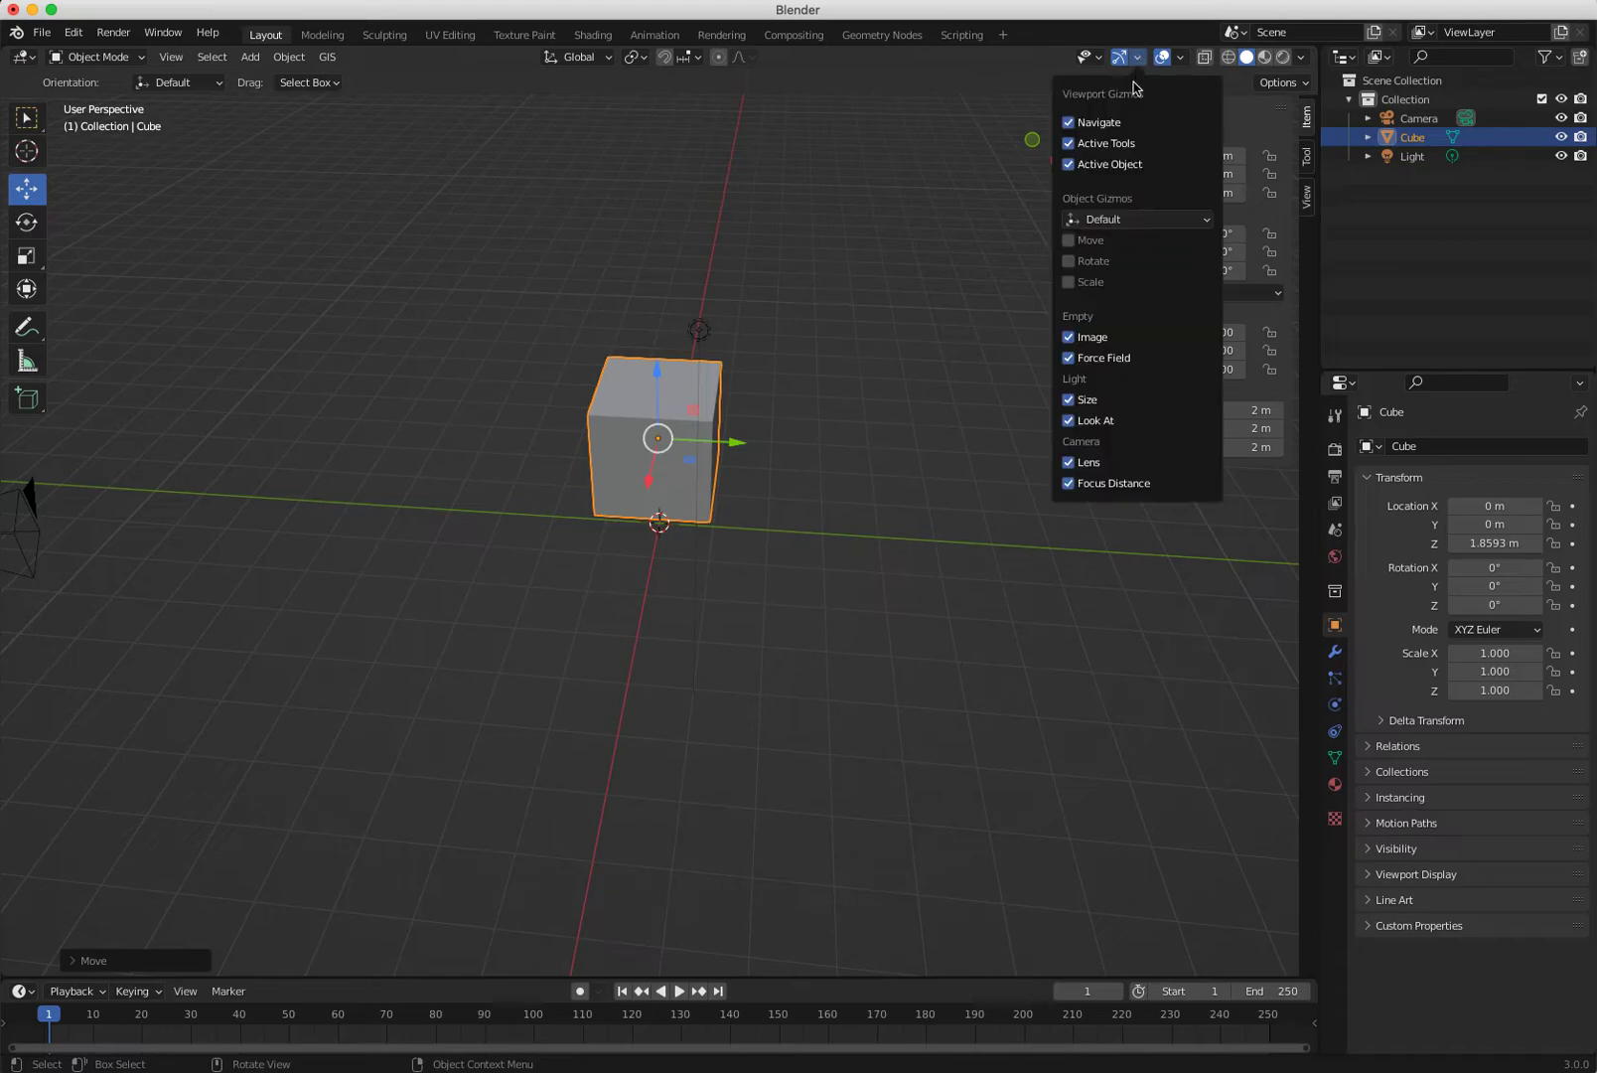
left_click(1070, 242)
left_click_drag(1070, 285, 1070, 240)
Drag the gizmo arrows to place the cube at X 1.3076, Y -1.9963, Z 1.0565 m.
left_click_drag(740, 451, 680, 440)
left_click_drag(584, 384, 771, 480)
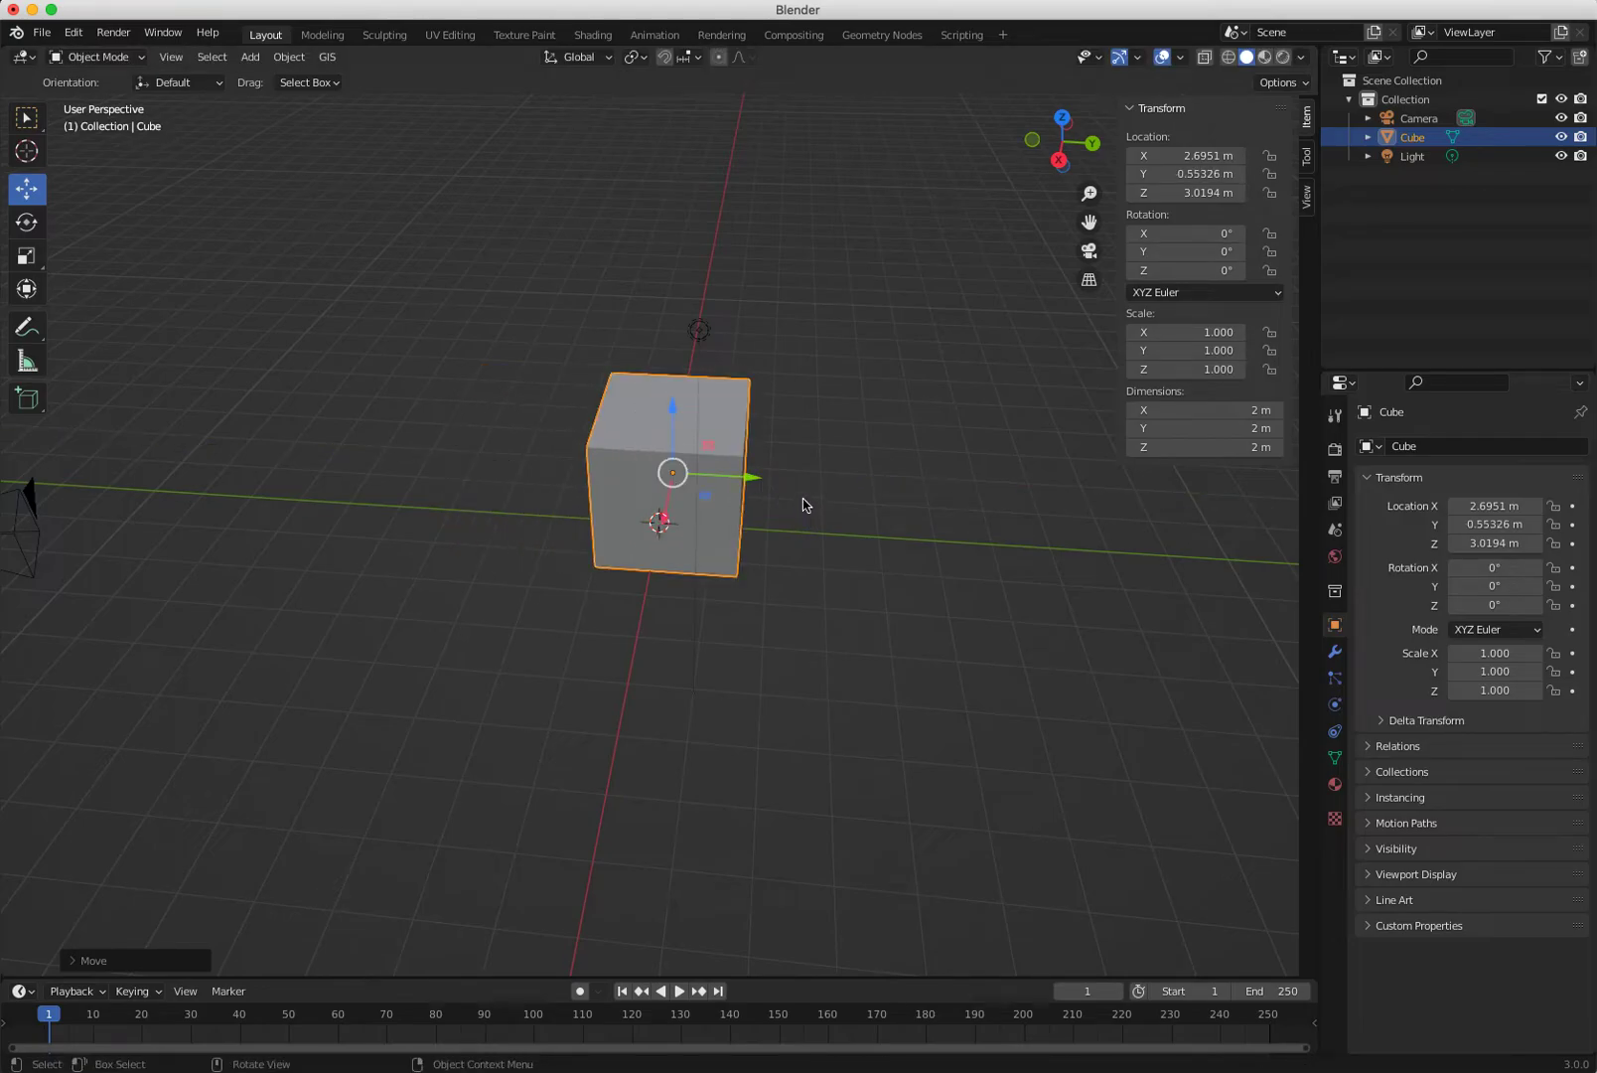
left_click_drag(757, 484, 720, 500)
mouse_move(646, 419)
left_mouse_down()
mouse_move(644, 389)
mouse_move(633, 424)
left_mouse_up()
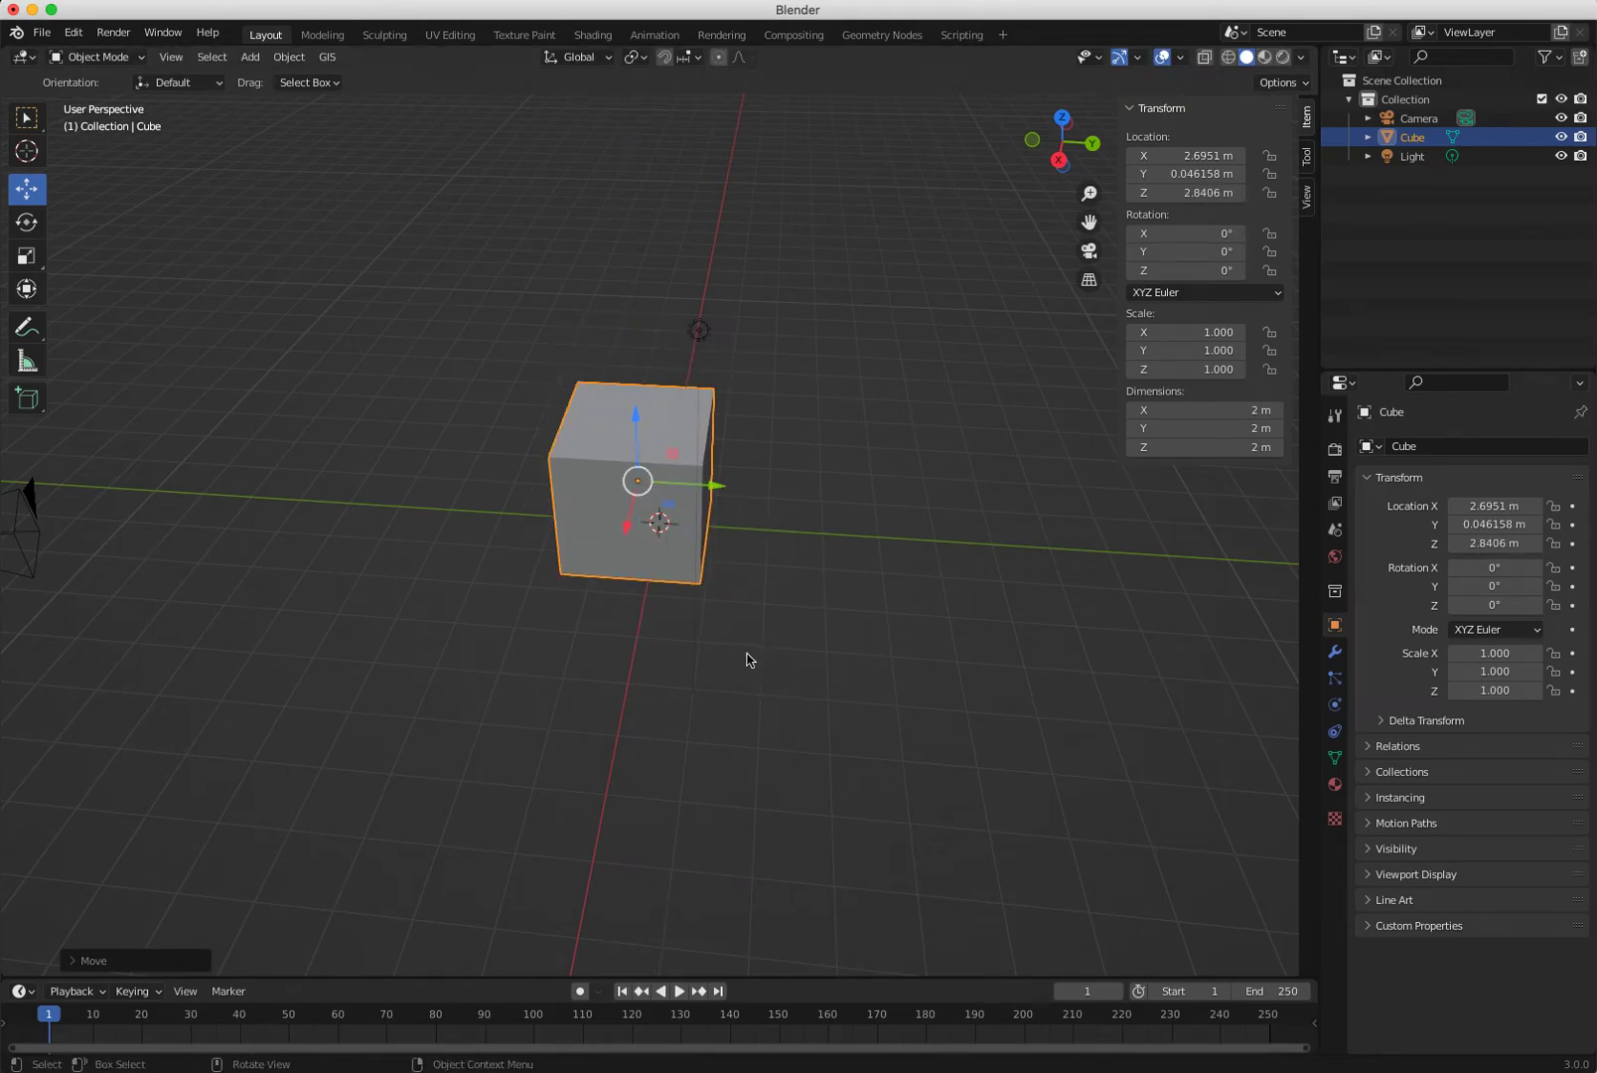
left_click_drag(637, 509, 998, 385)
left_click_drag(909, 290, 591, 493)
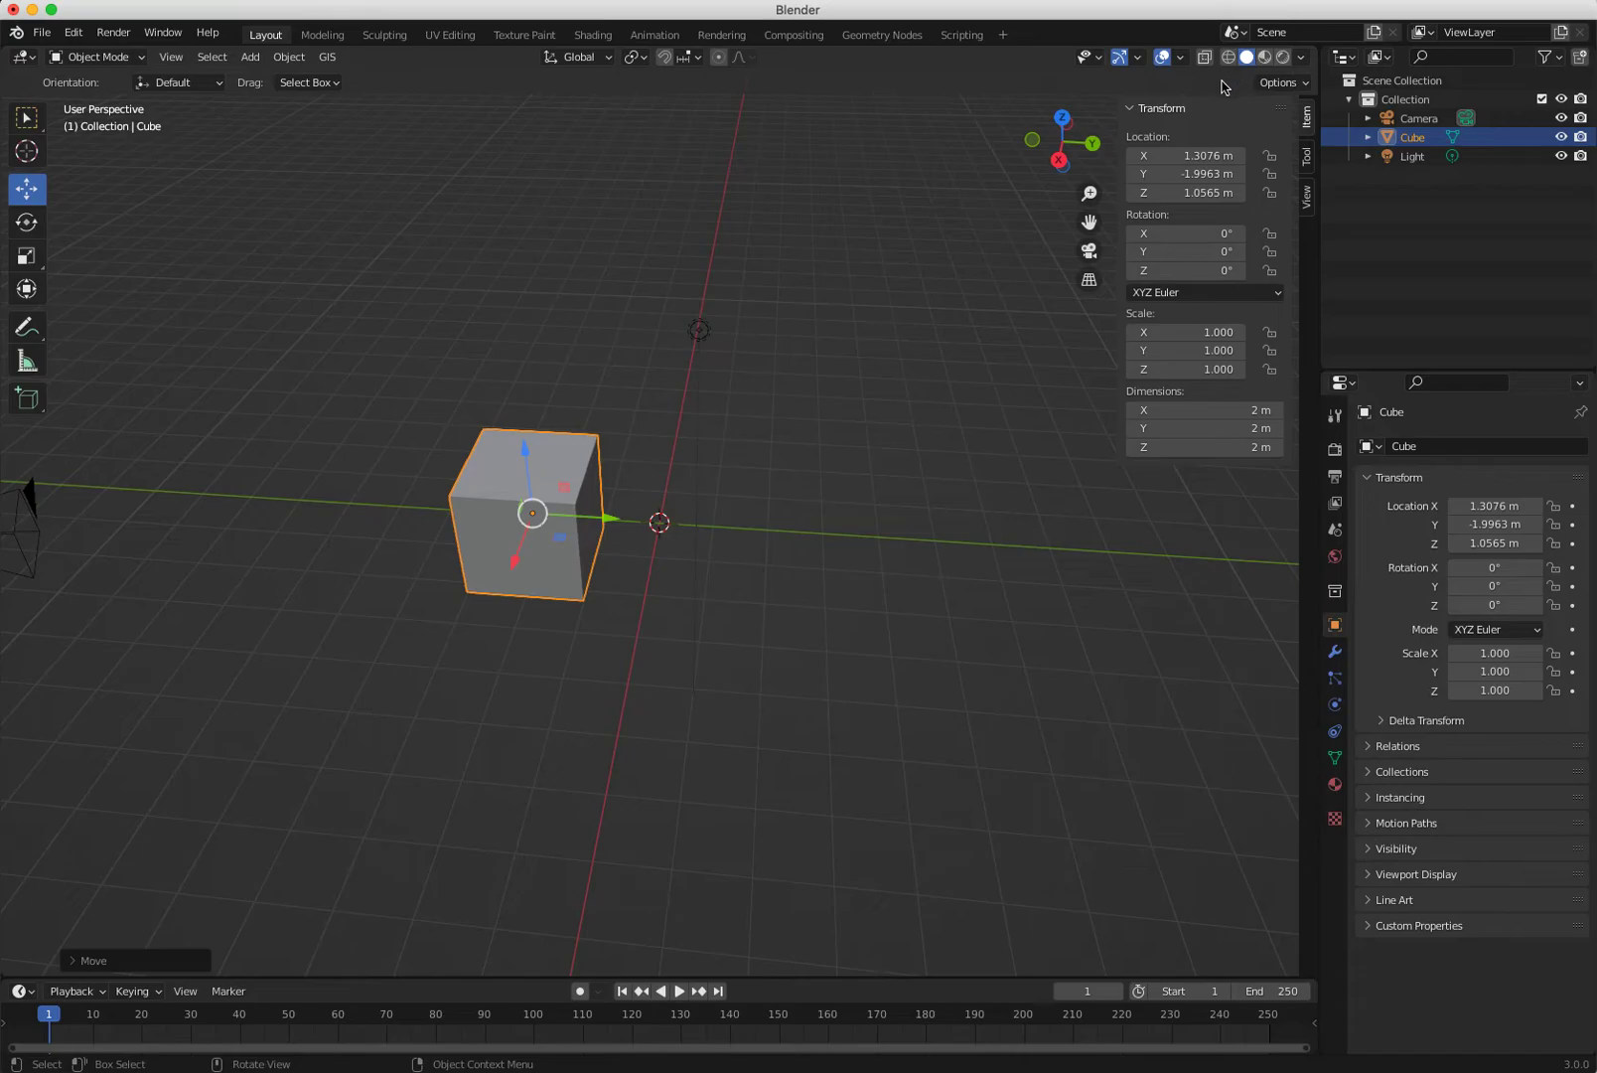
Reselect the cube, toggle viewport gizmos off and on, then switch to Rotate and Scale.
left_click(1136, 58)
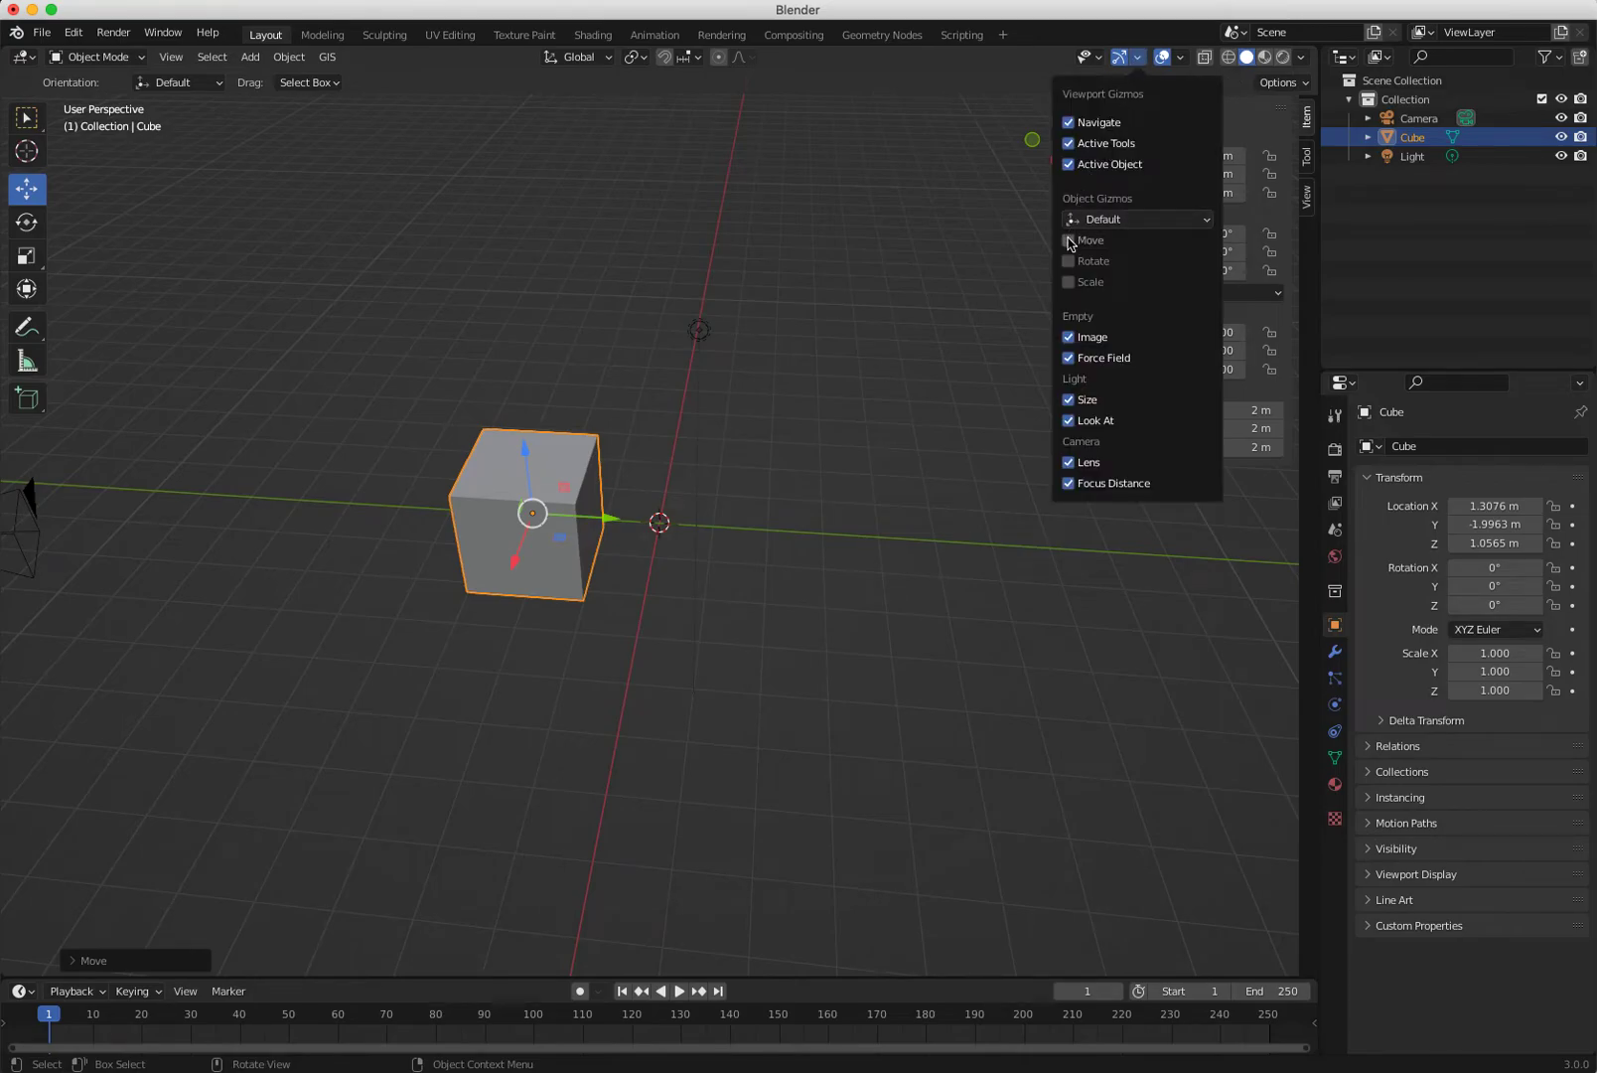
left_click(874, 466)
left_click(581, 477)
left_click(1120, 58)
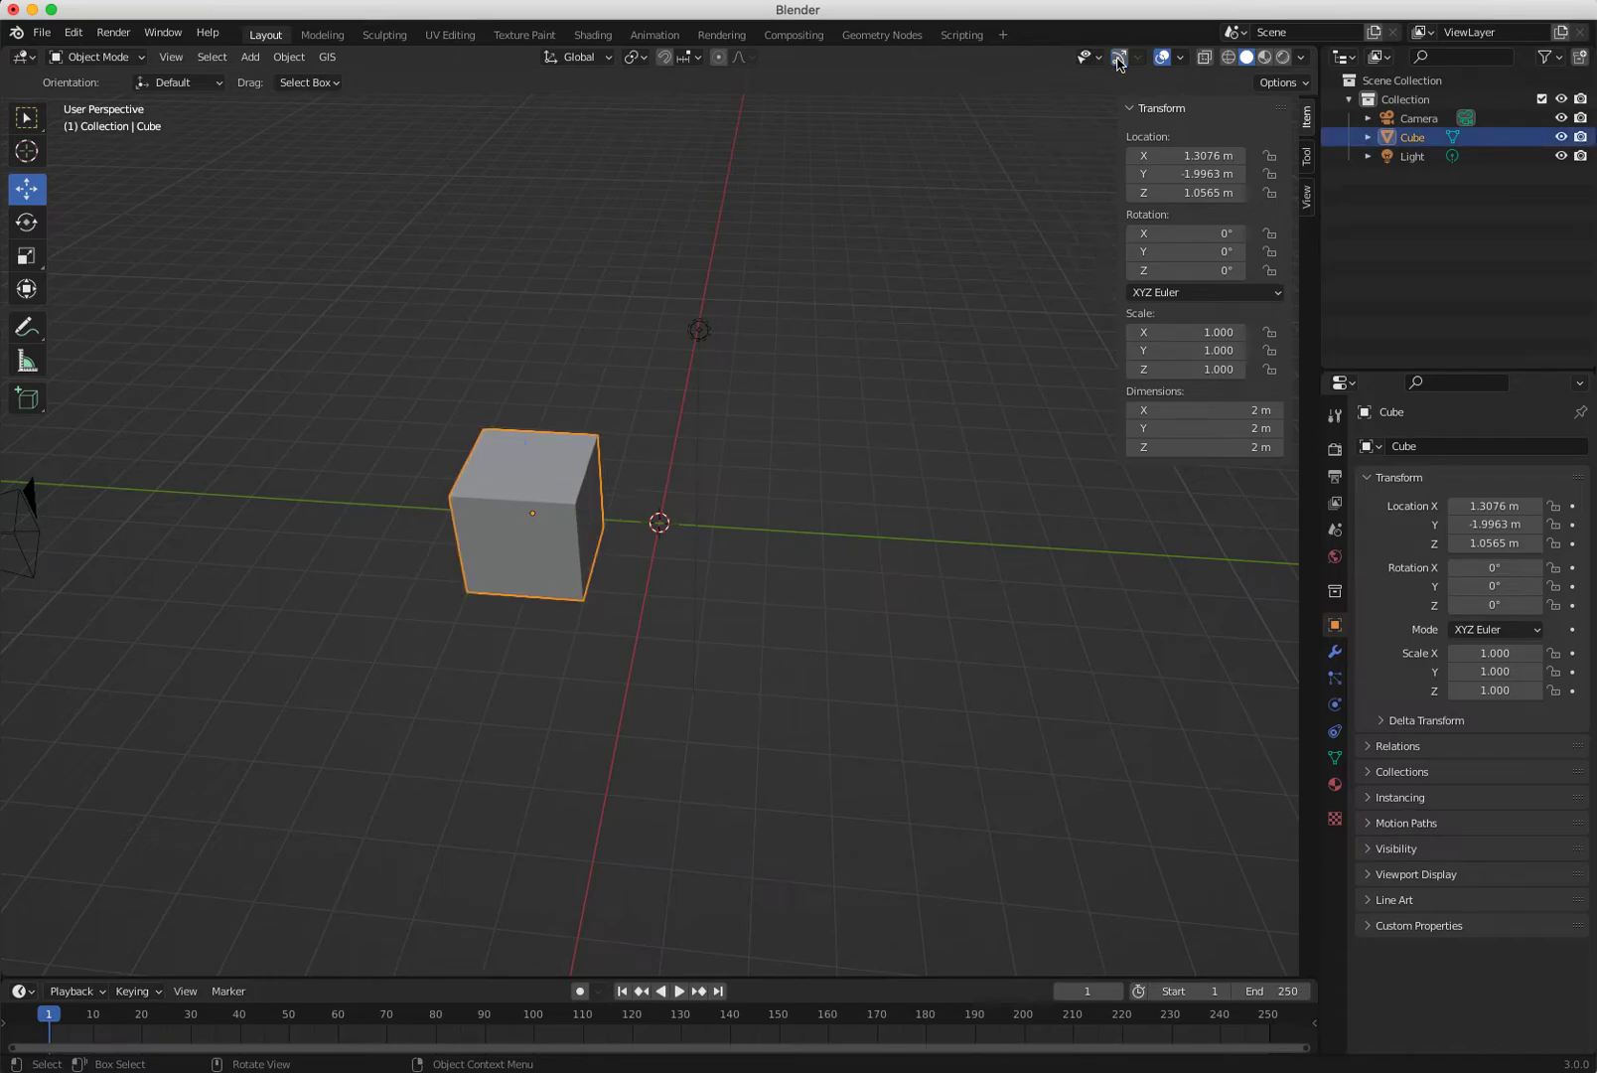
left_click(1119, 57)
left_click(1137, 58)
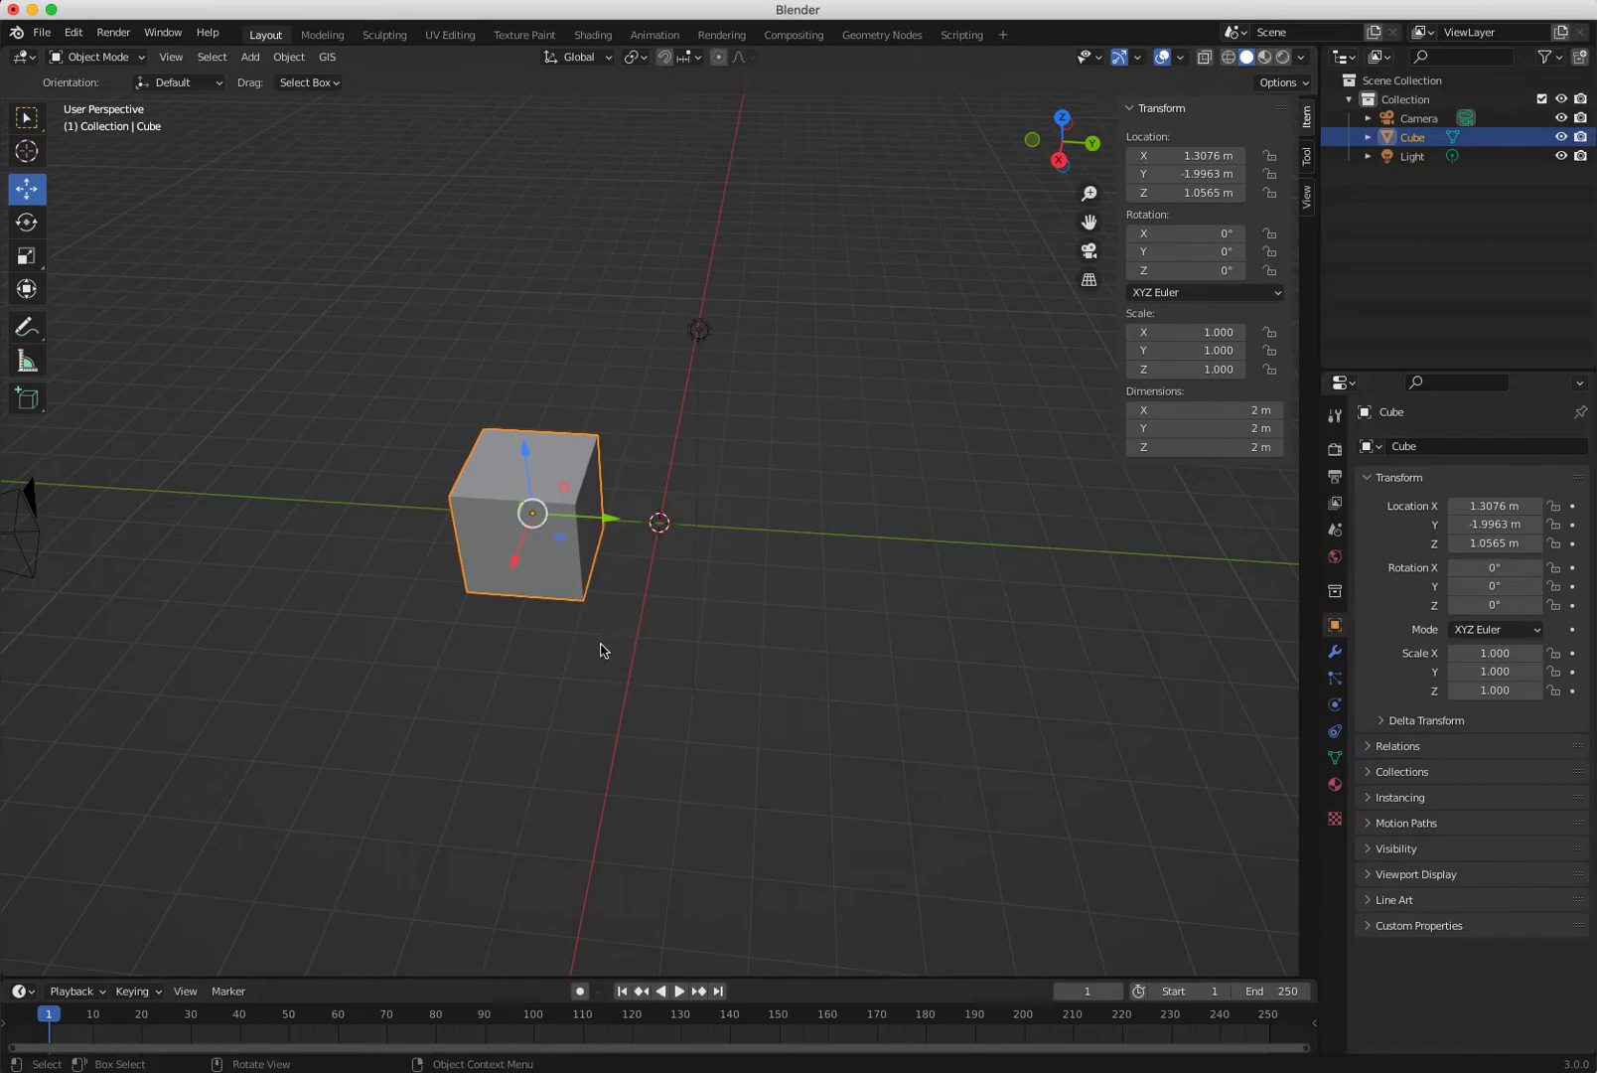
key("r")
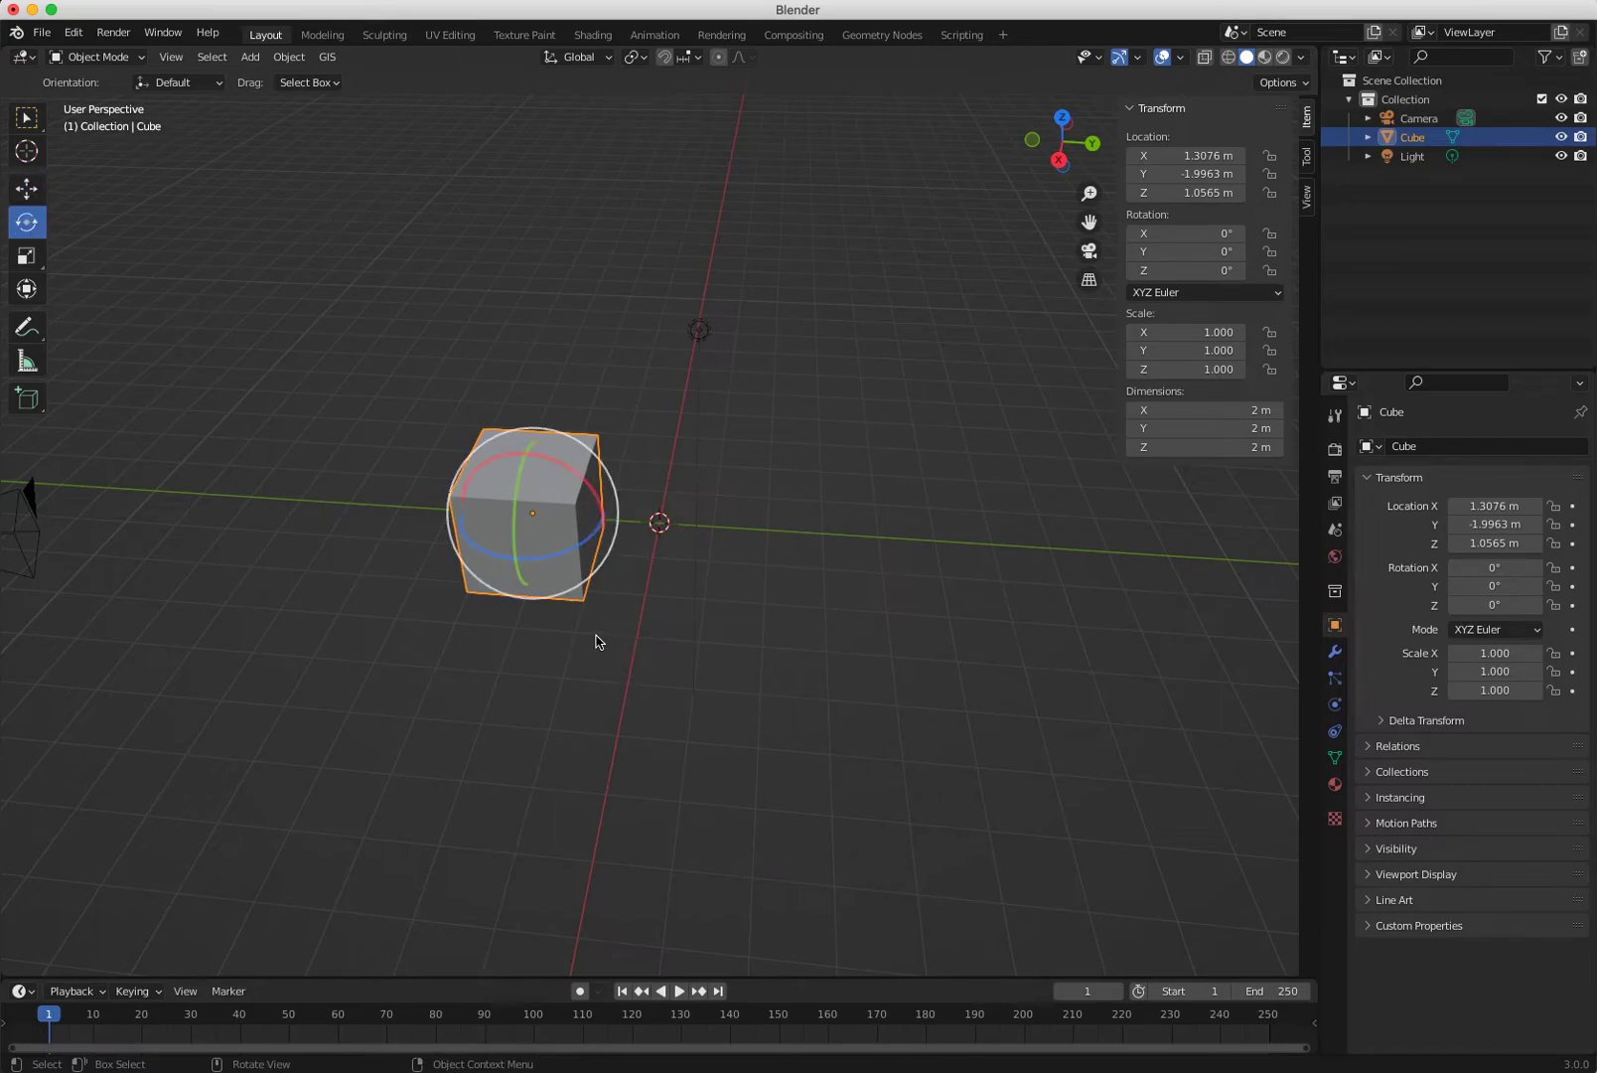
key("s")
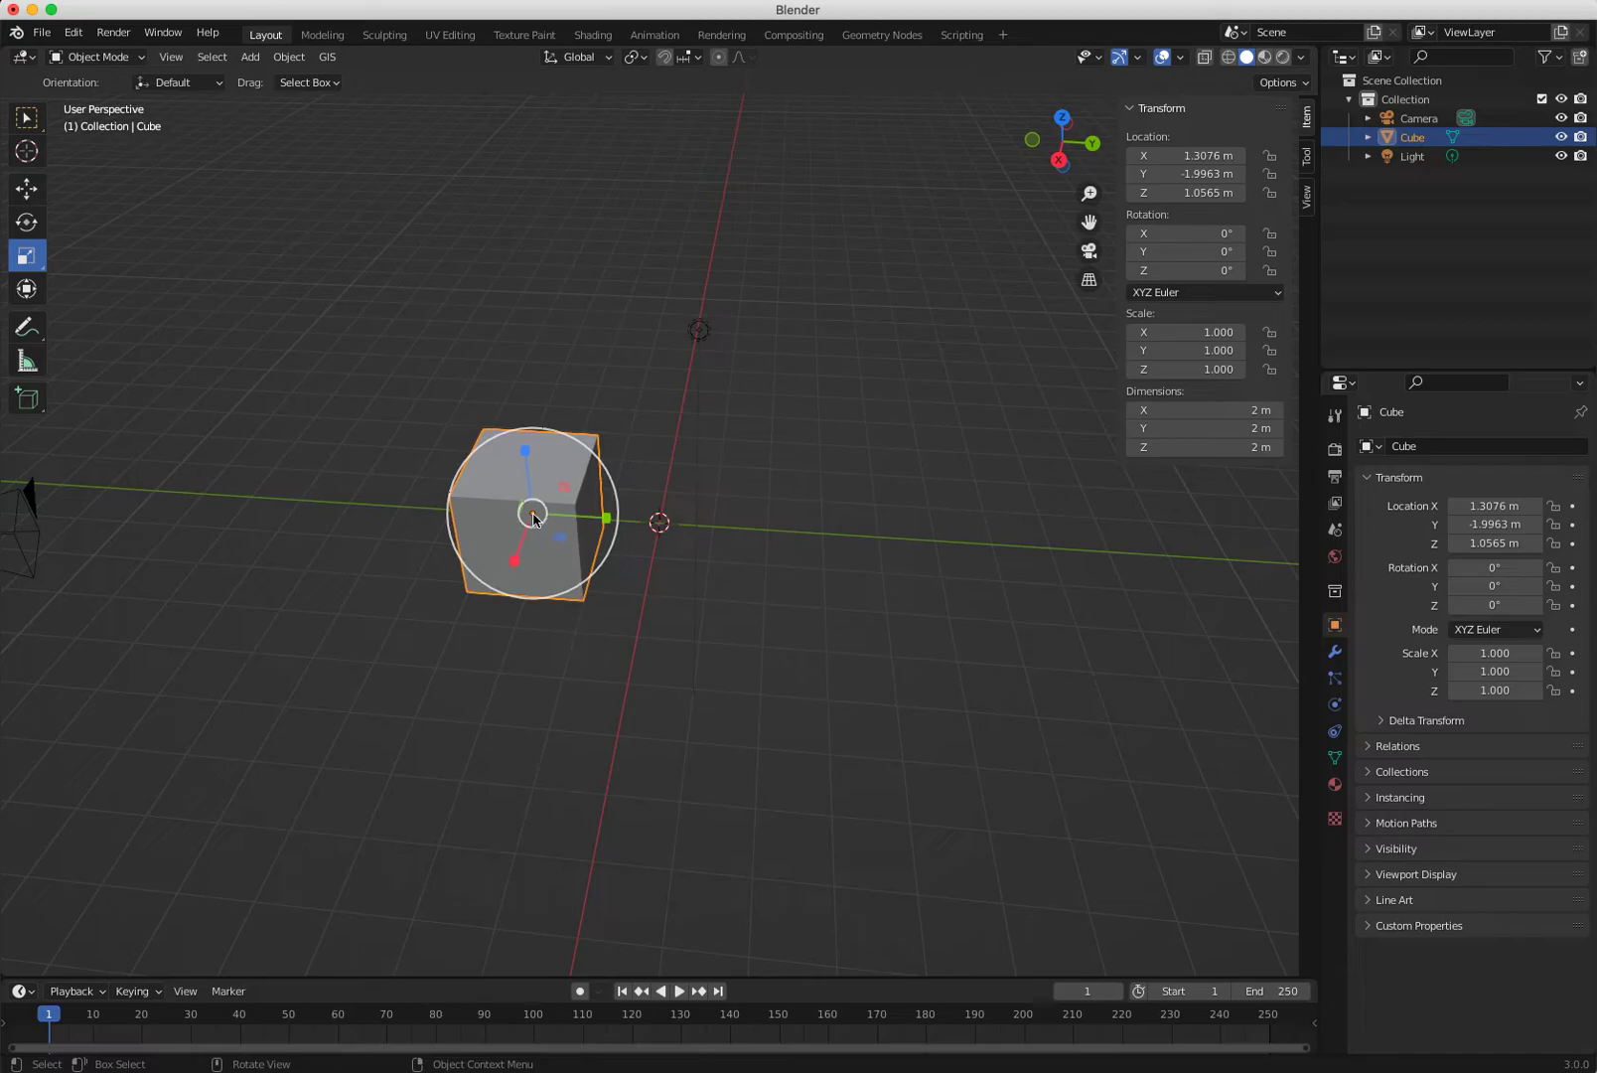
Scale the cube non-uniformly to X 1.674, Y 2.795, Z 2.182, undoing unwanted scales.
key("s")
key("x")
key("Escape")
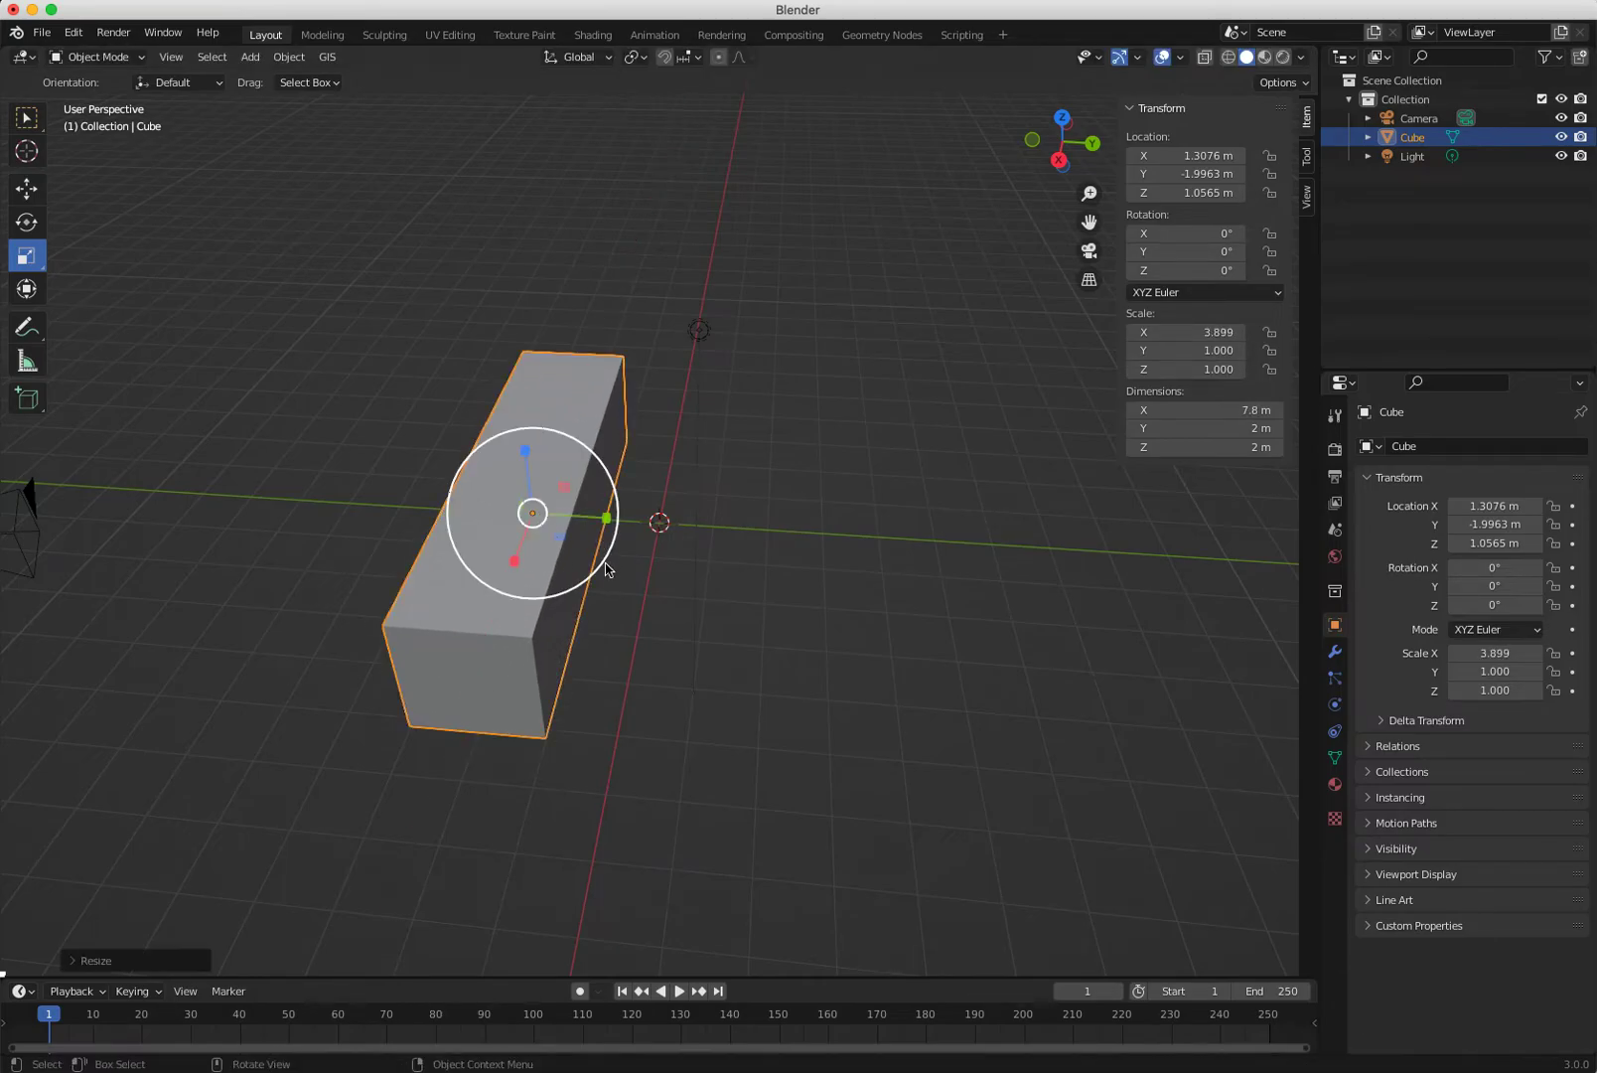
middle_click_drag(570, 631, 516, 581)
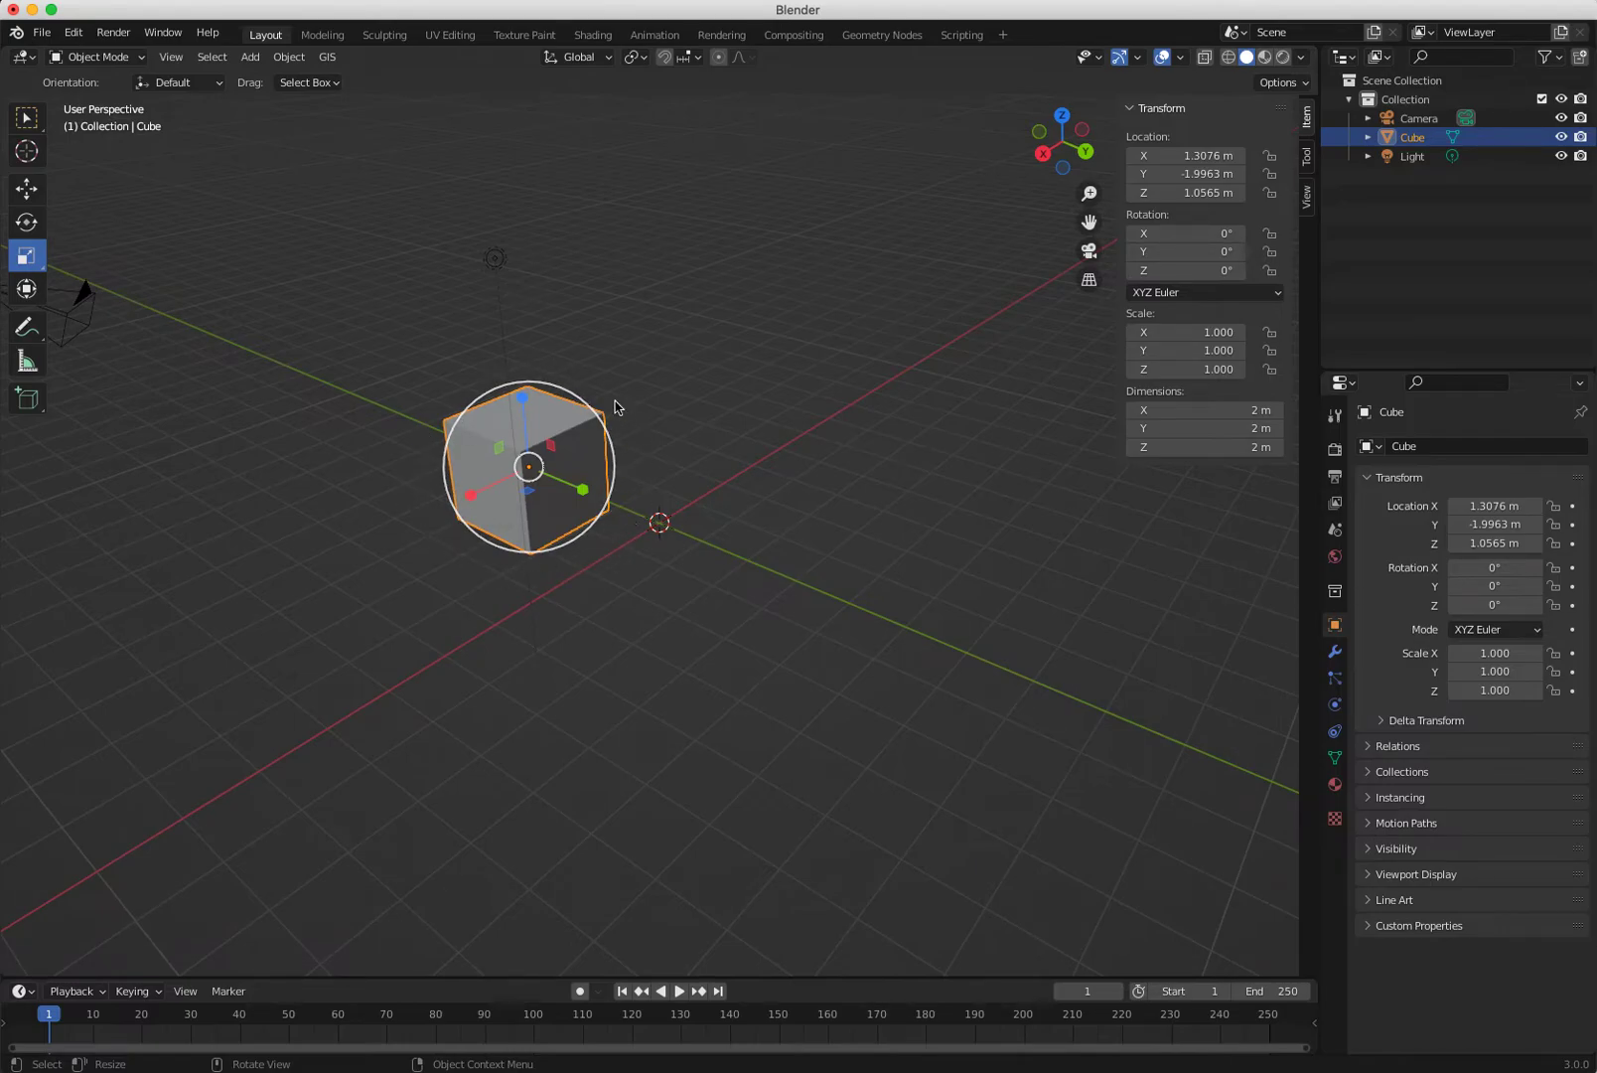
left_click_drag(573, 399, 722, 390)
key("ctrl+z")
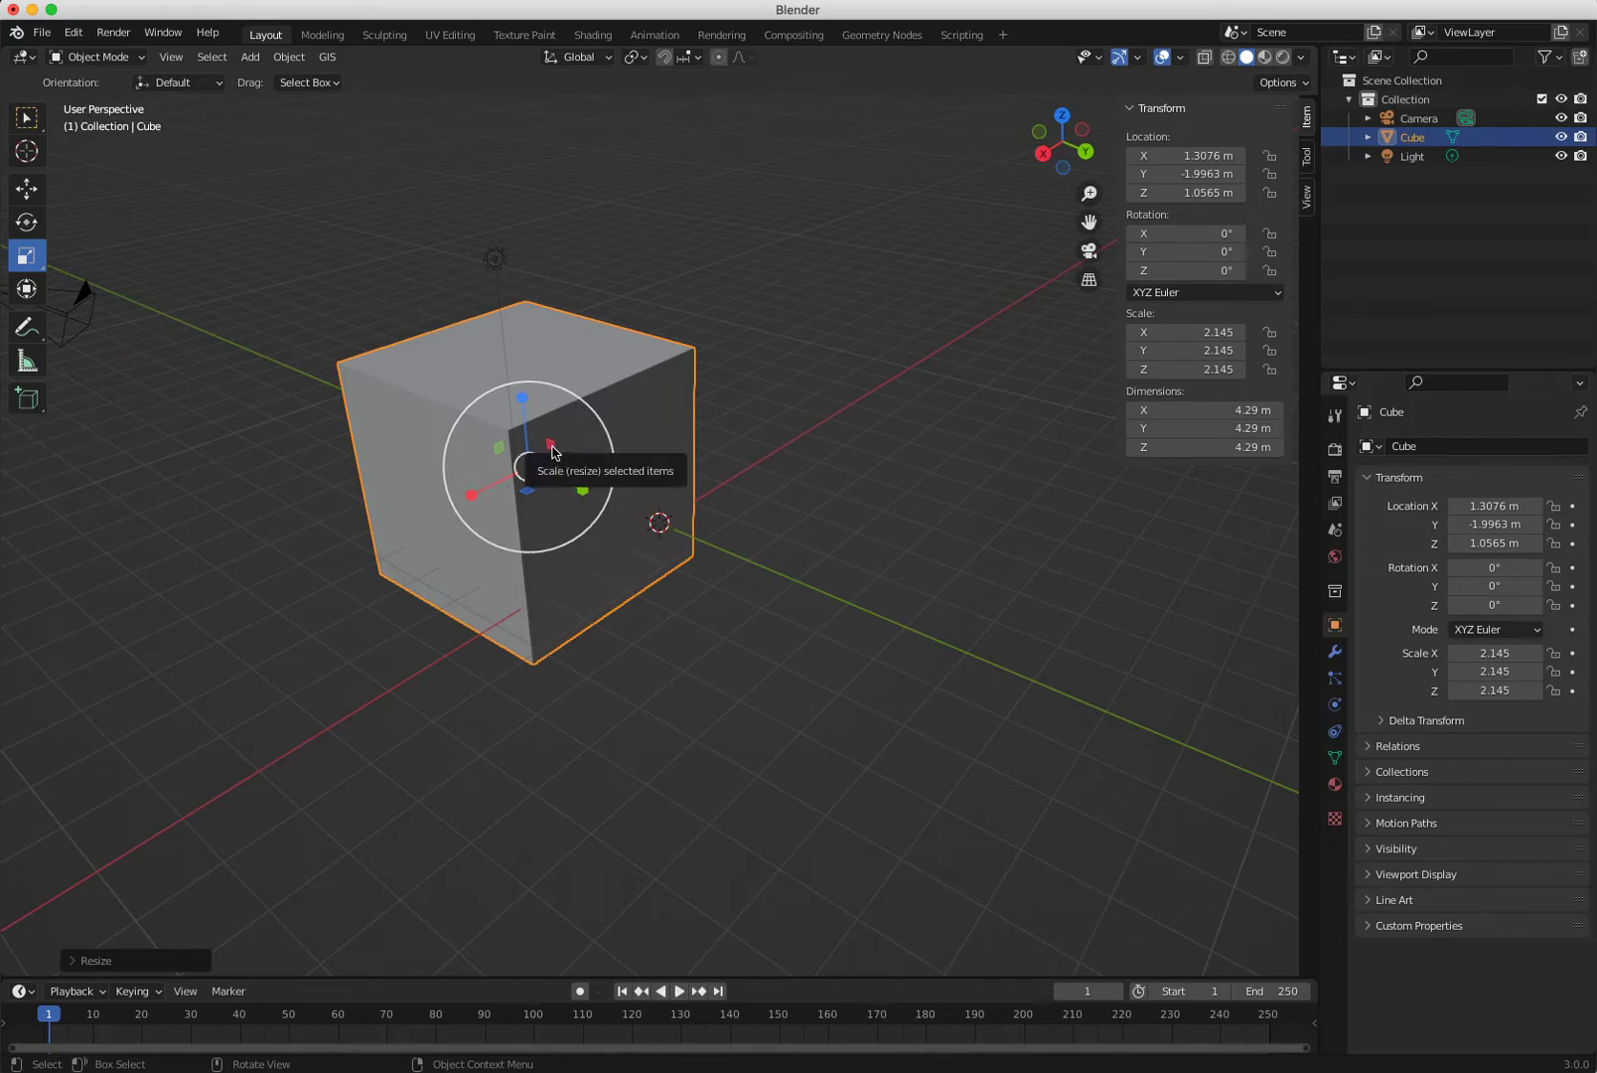
mouse_move(552, 450)
left_mouse_down()
mouse_move(660, 467)
mouse_move(551, 465)
mouse_move(623, 463)
mouse_move(563, 455)
left_mouse_up()
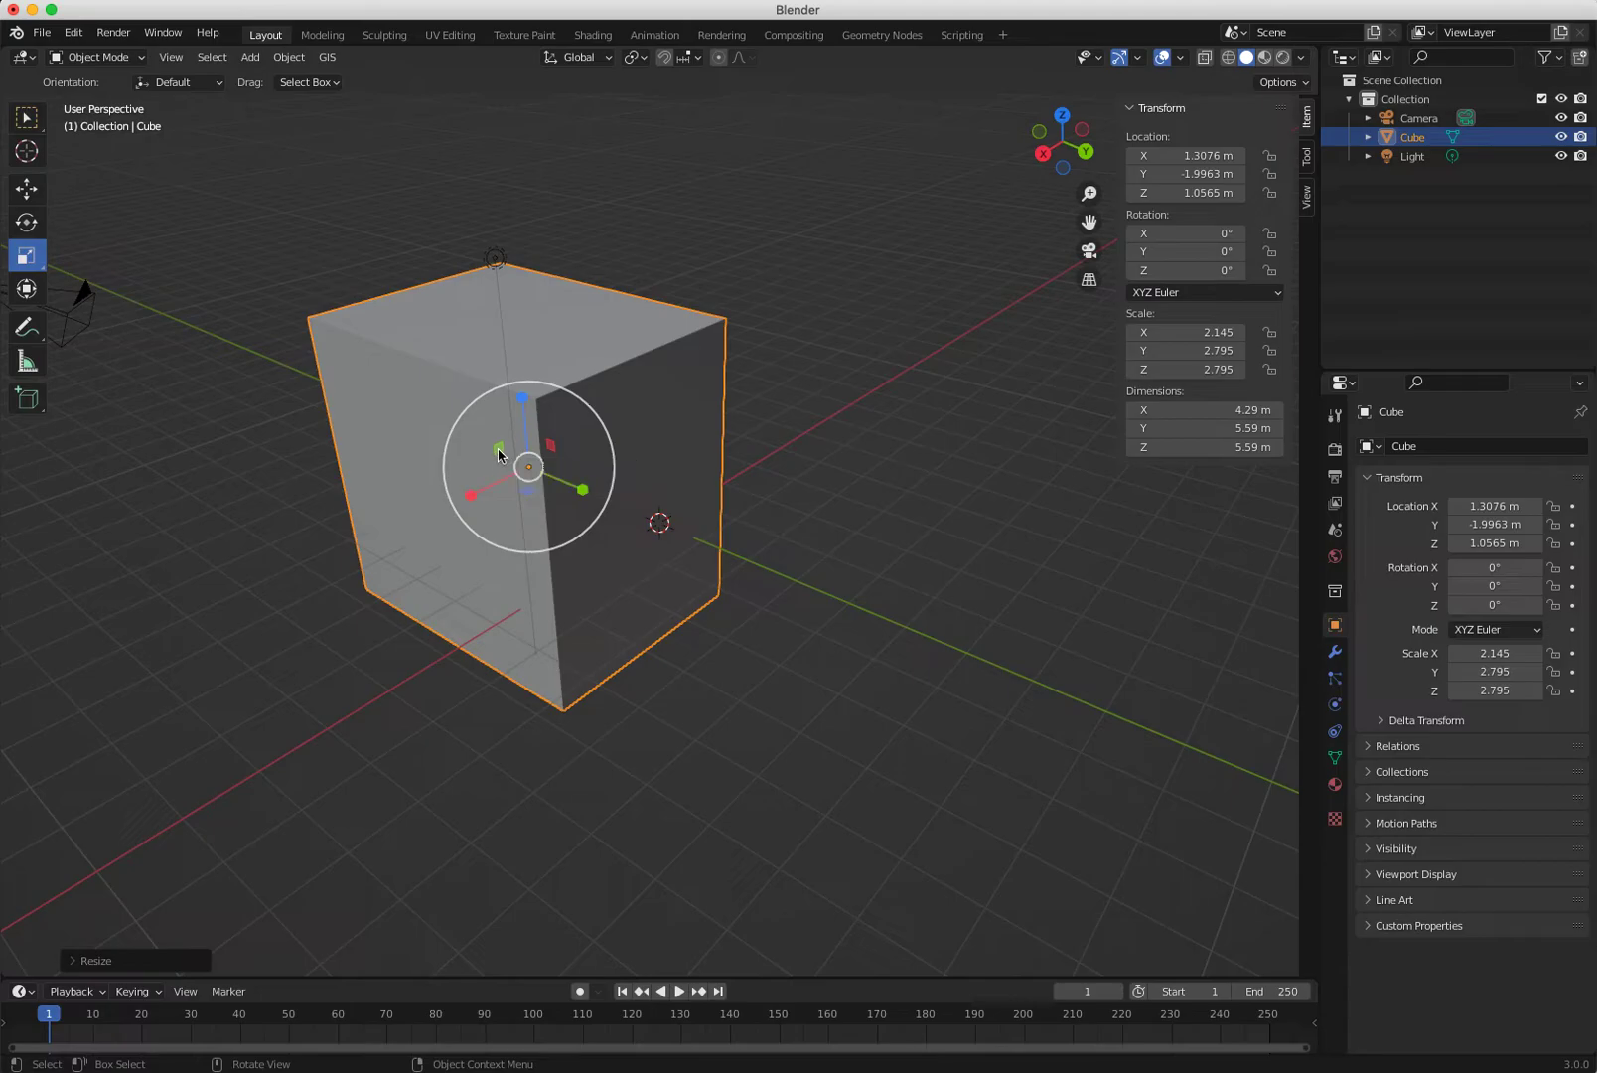
left_click_drag(492, 458, 442, 489)
left_click_drag(471, 485, 566, 487)
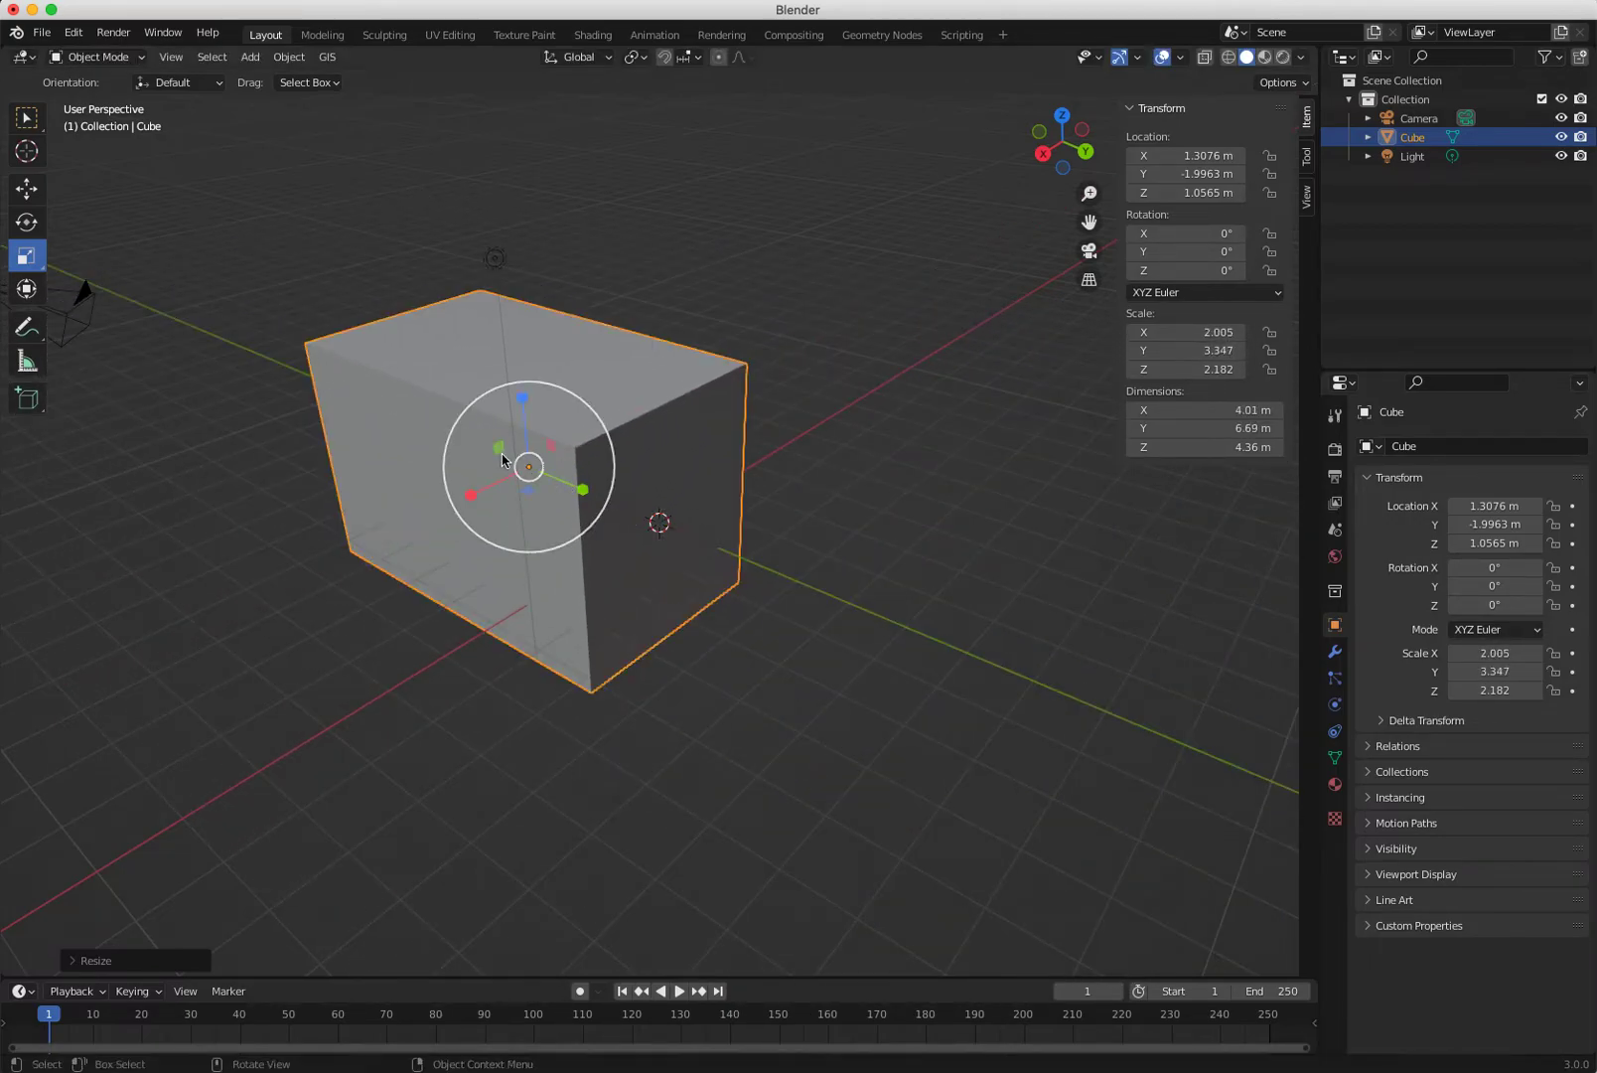
key("super+z")
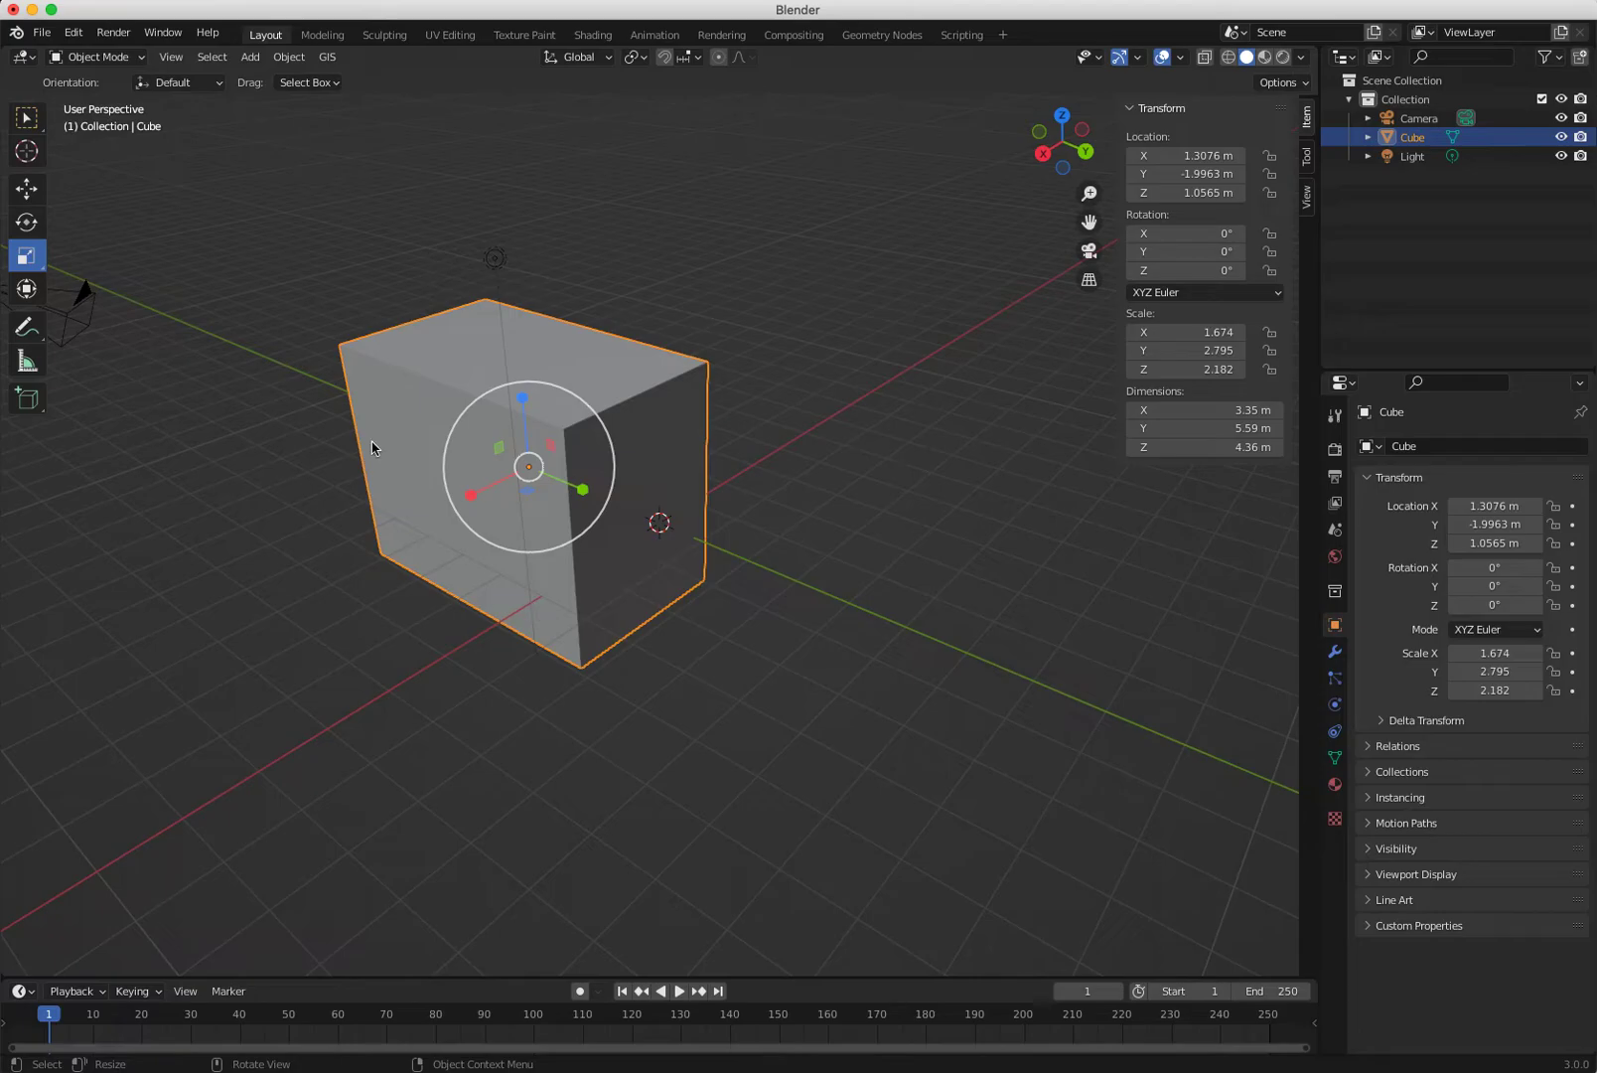
middle_click_drag(817, 715, 728, 619)
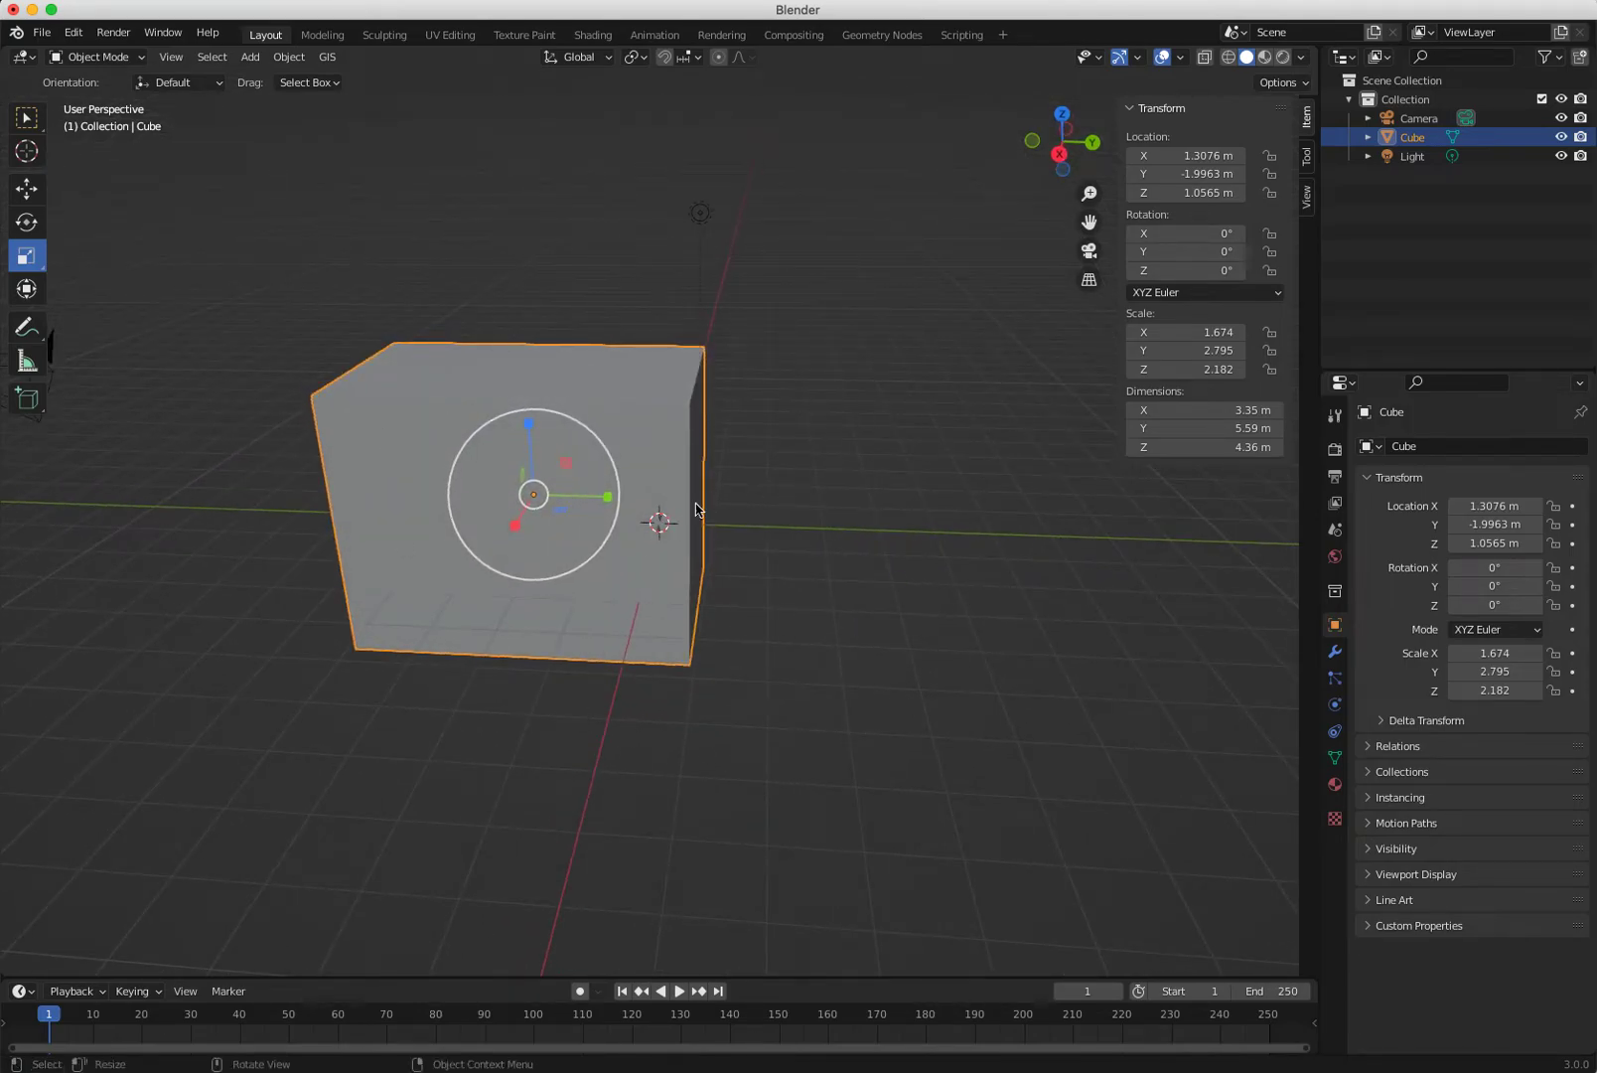
Switch to Rotate and try free trackball tumbles of the cube, undoing each one.
key("shift+space")
key("r")
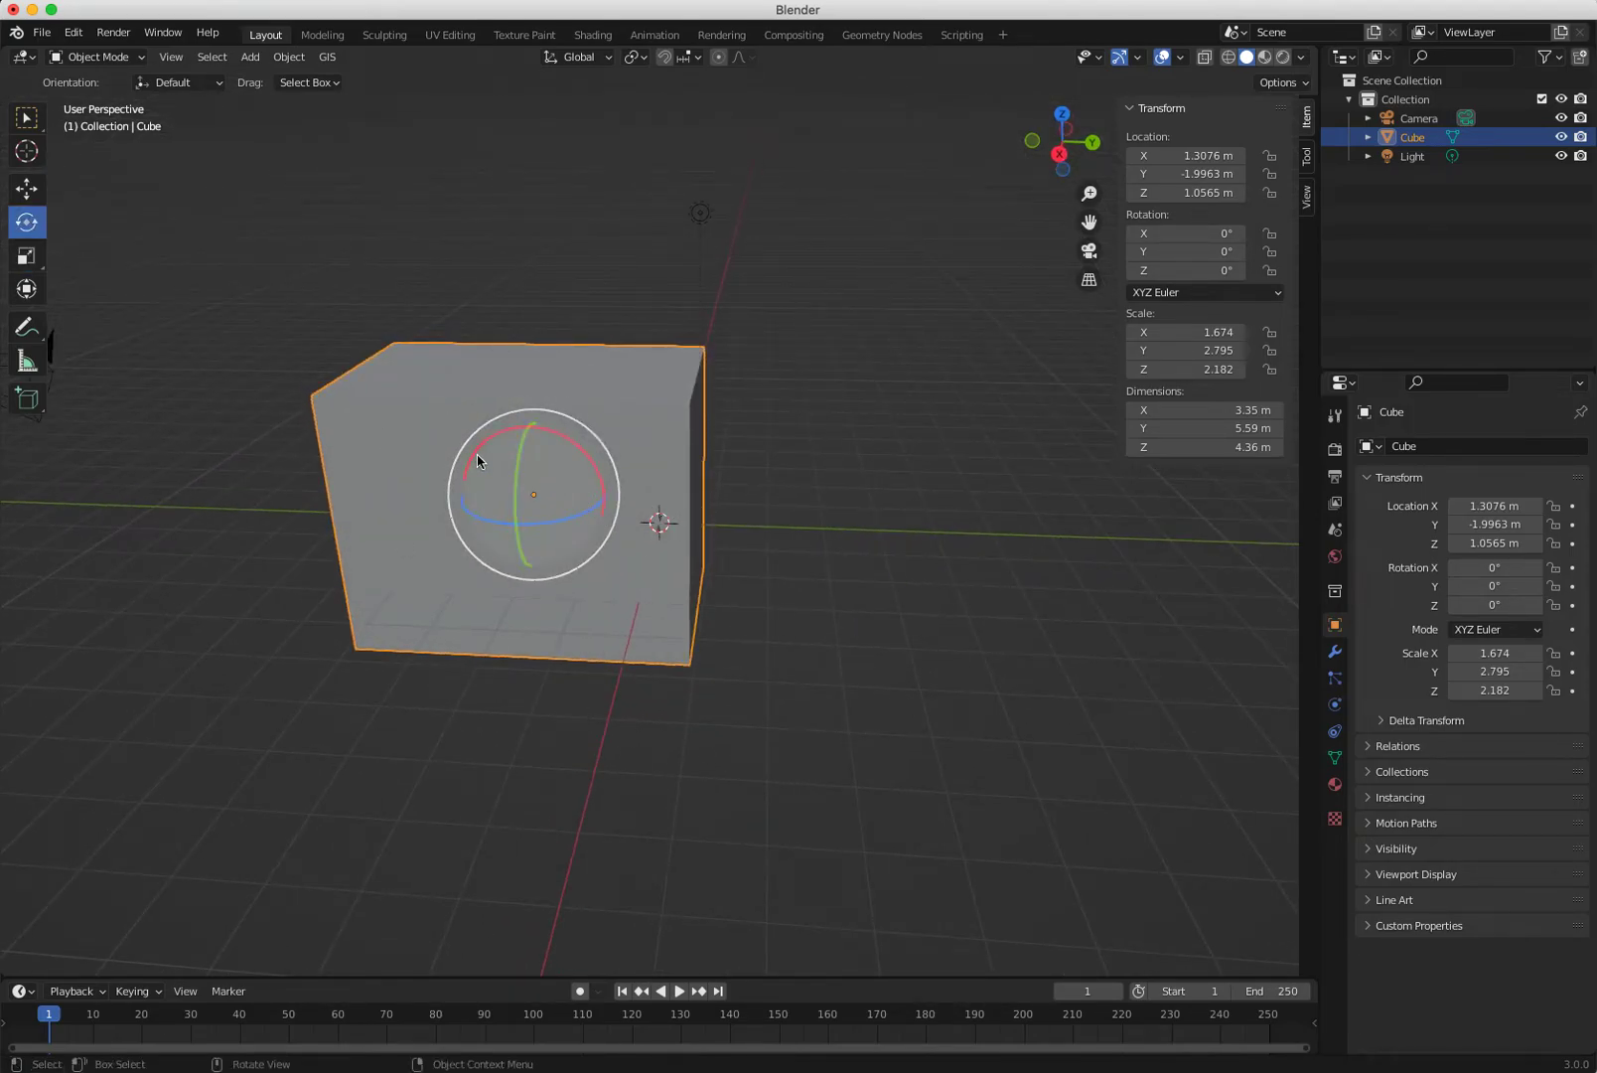
middle_click_drag(777, 665, 615, 604)
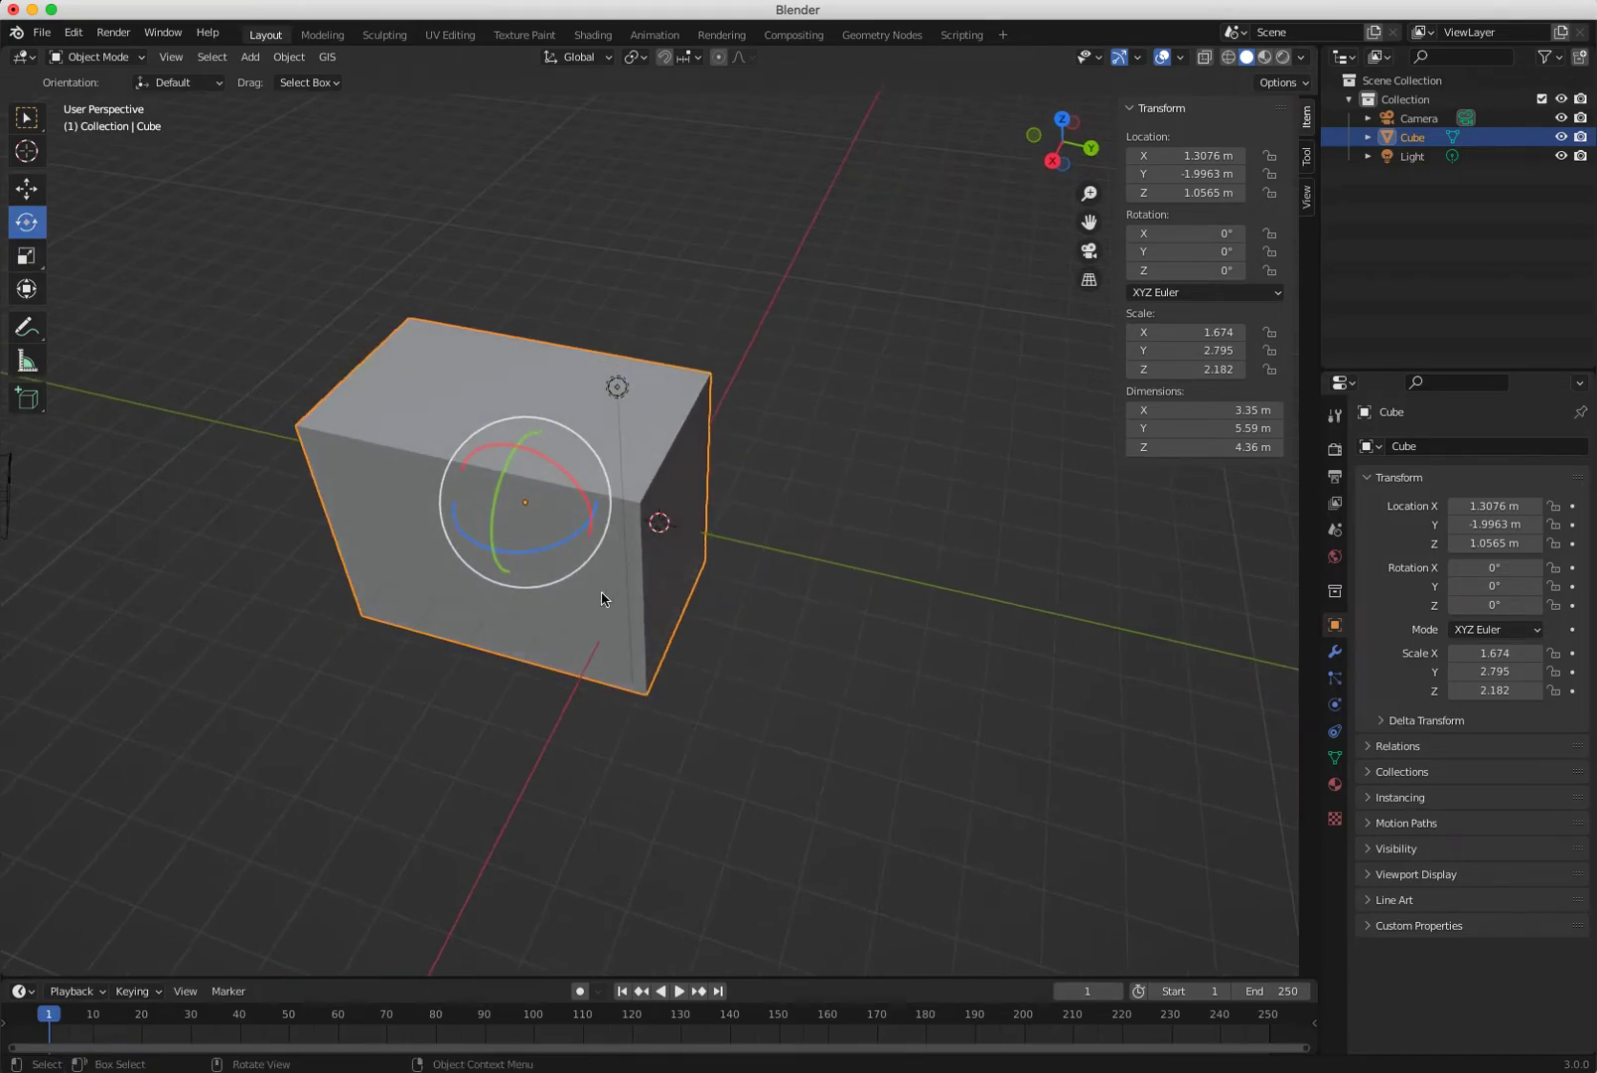
left_click_drag(527, 508, 657, 521)
left_click_drag(380, 591, 501, 448)
key("super+z")
left_click_drag(532, 511, 689, 685)
key("super+z")
left_click_drag(527, 504, 701, 527)
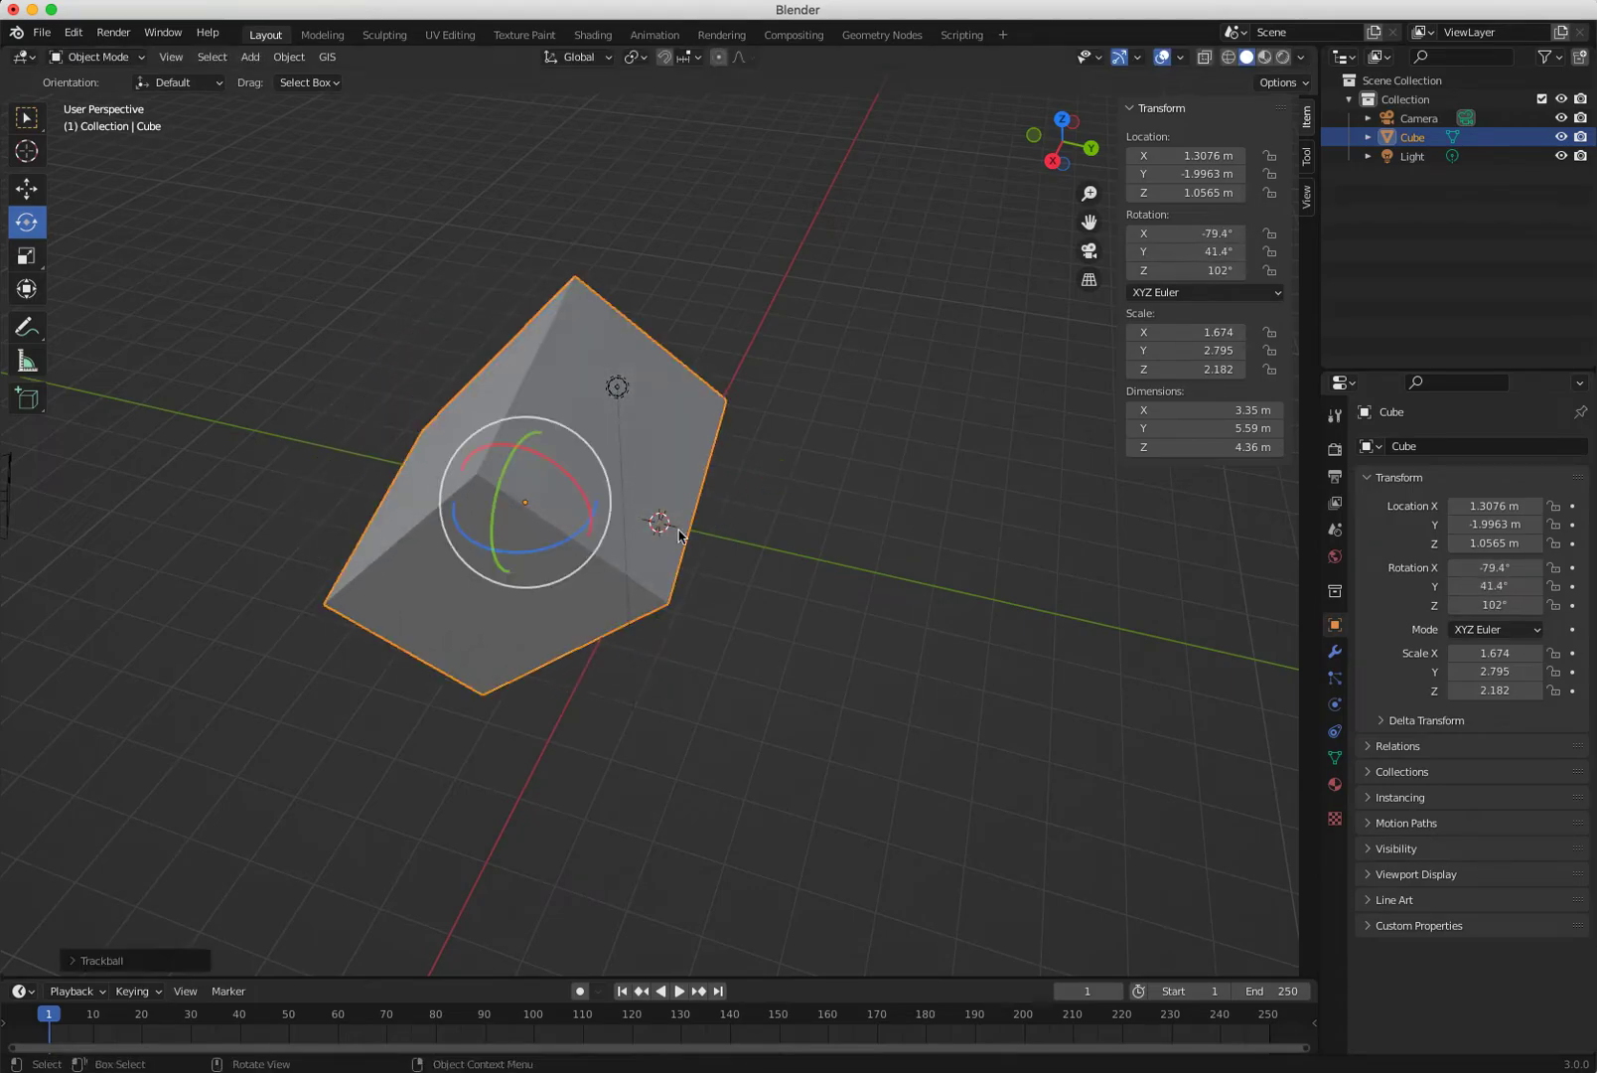
key("super+z")
Rotate the cube about global Y then Z to reach X -115°, Y 22.6°, Z 267°.
left_click(1137, 56)
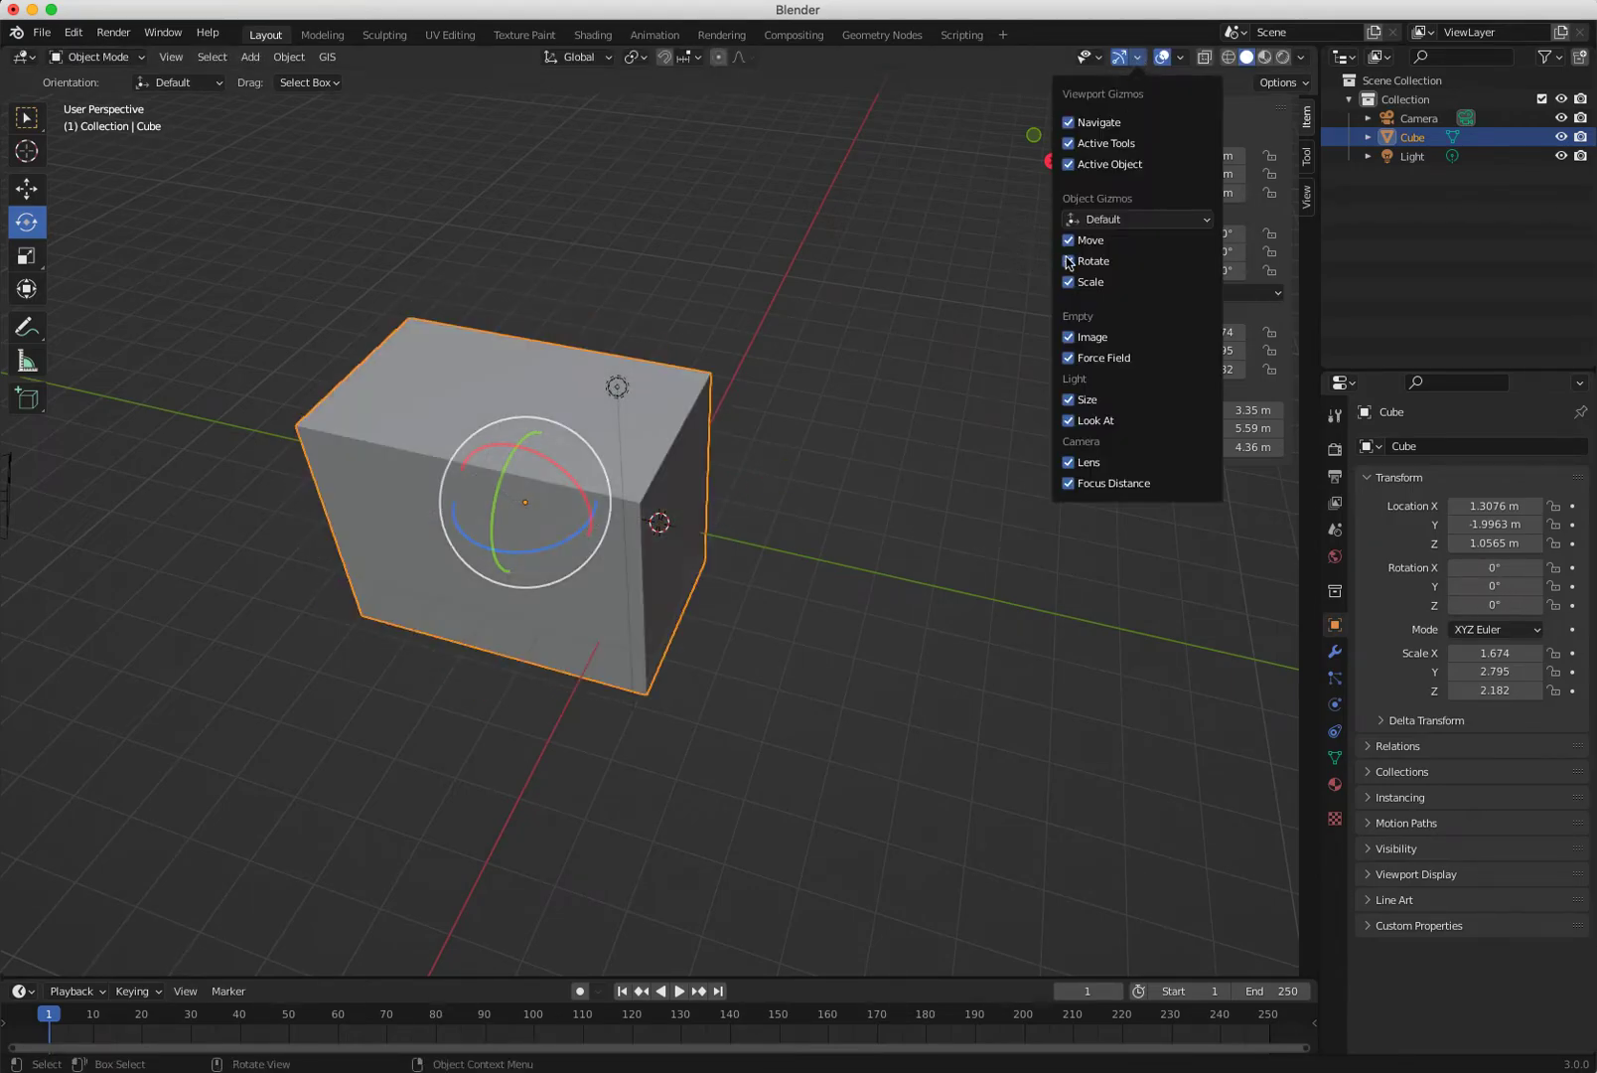
left_click(888, 553)
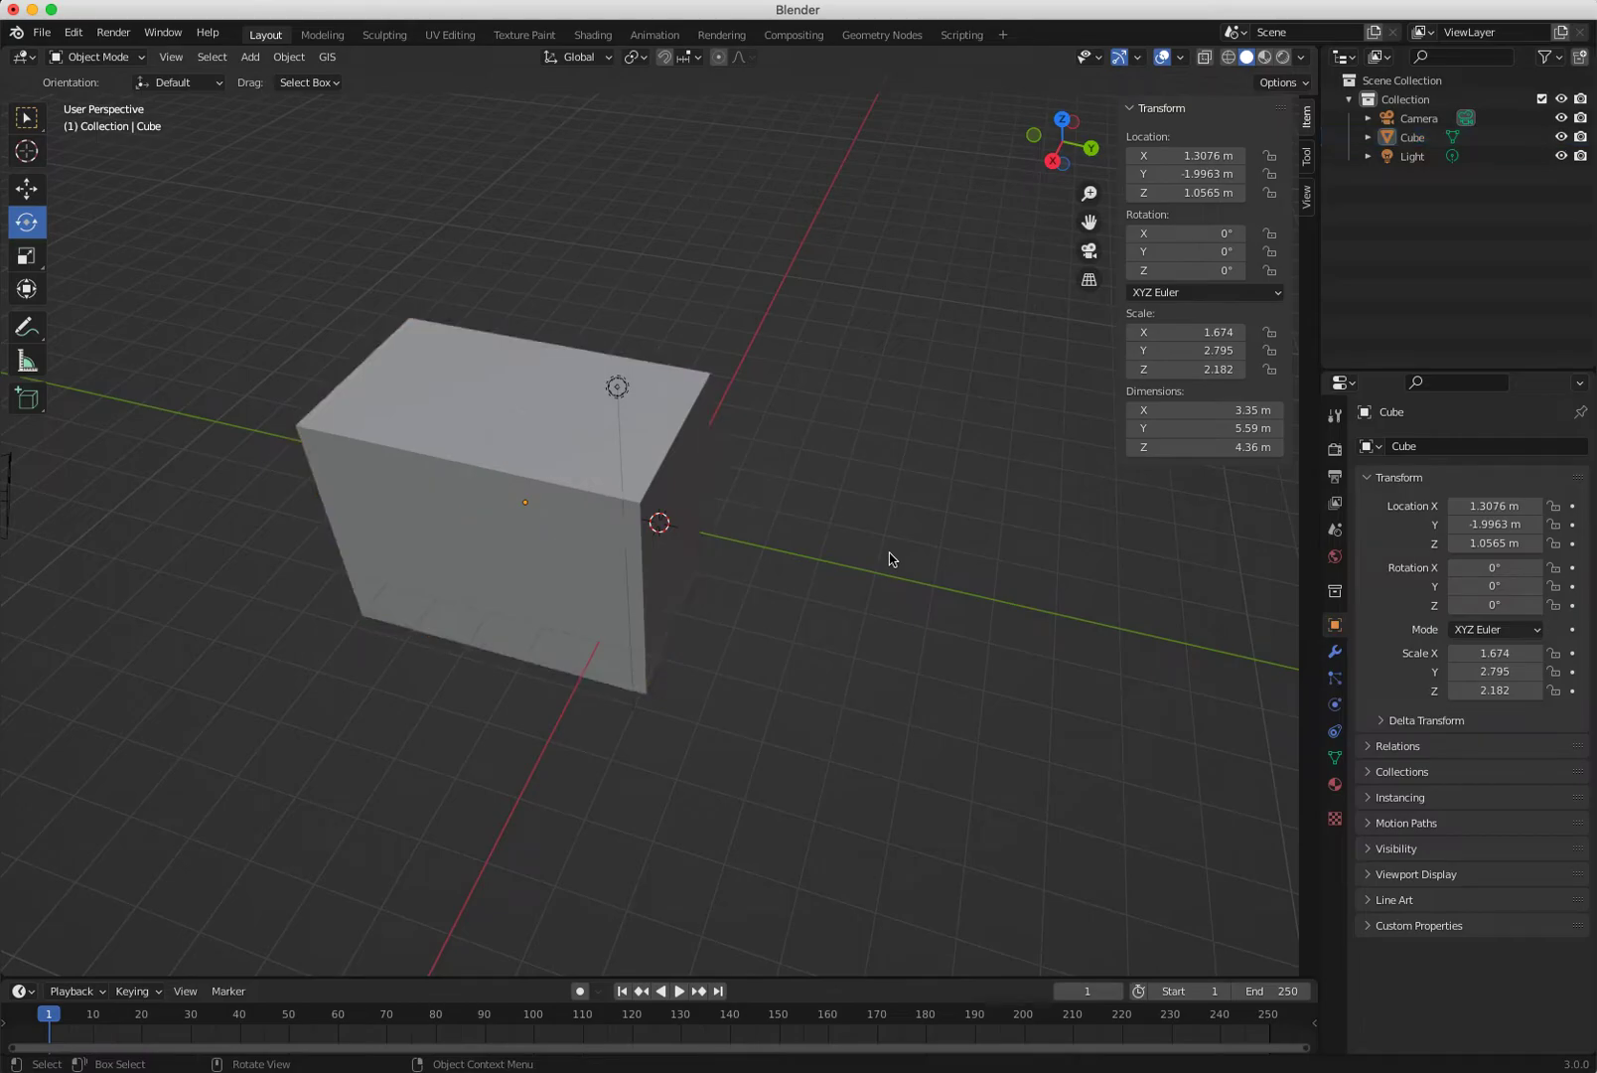
left_click(527, 553)
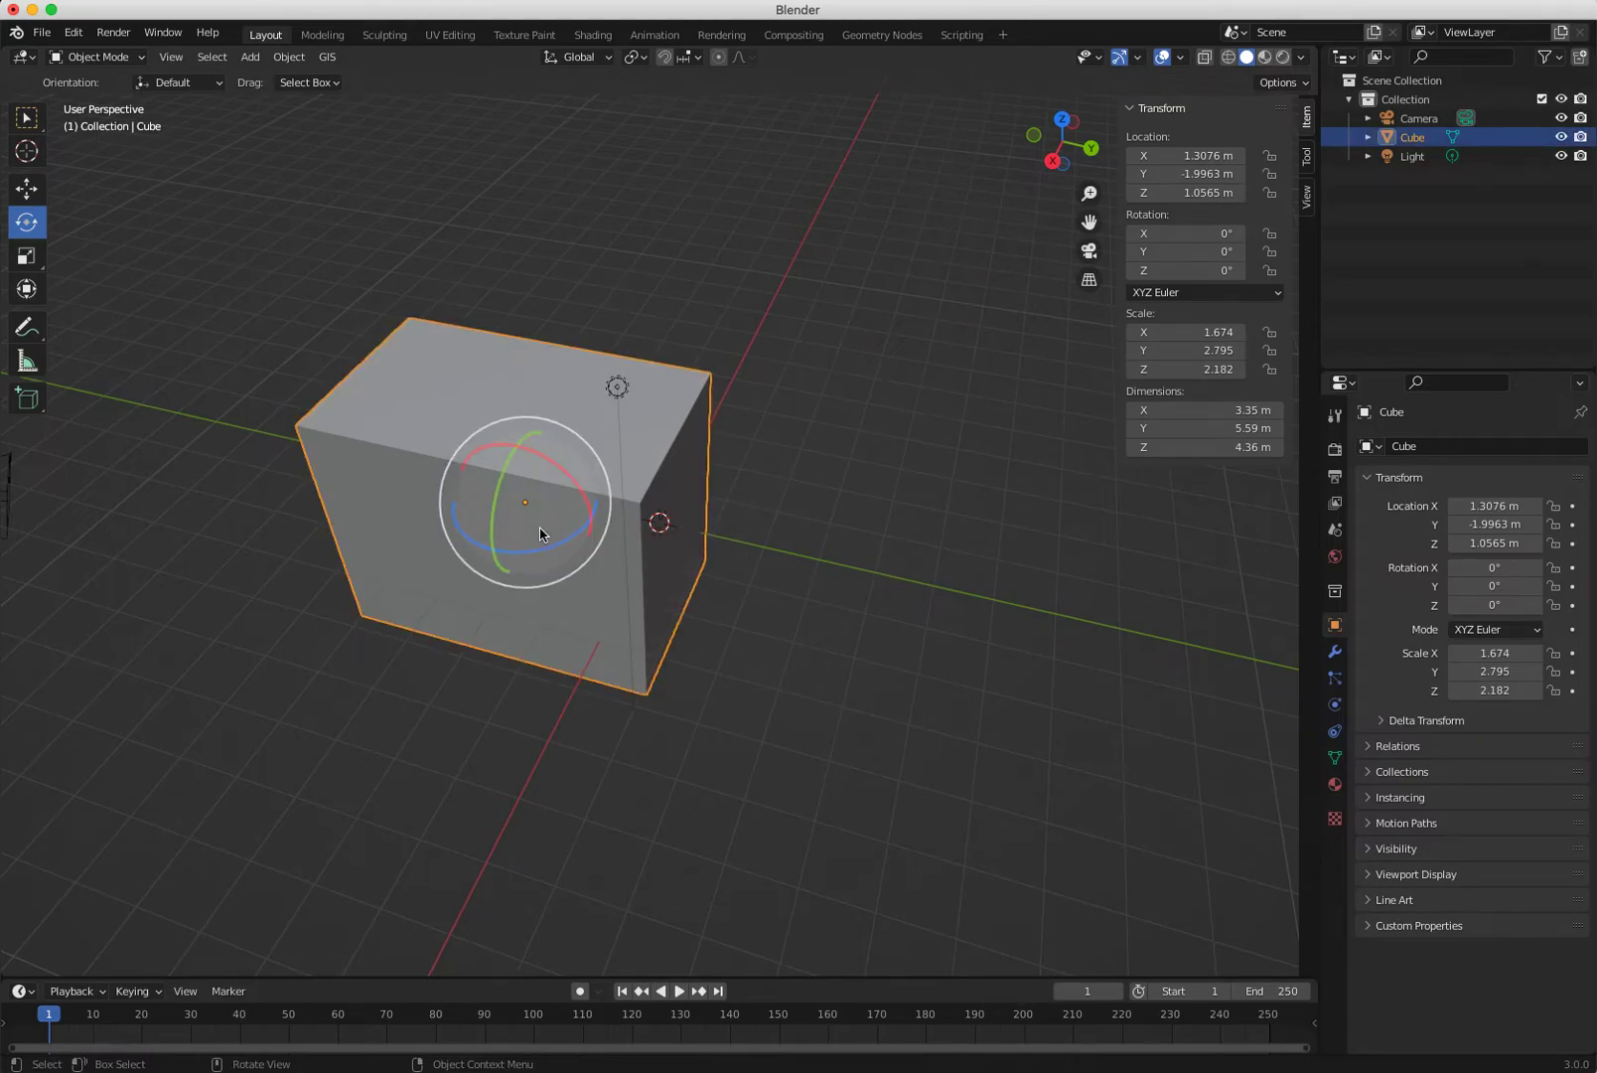
left_click_drag(538, 463, 793, 566)
key("super+z")
key("c")
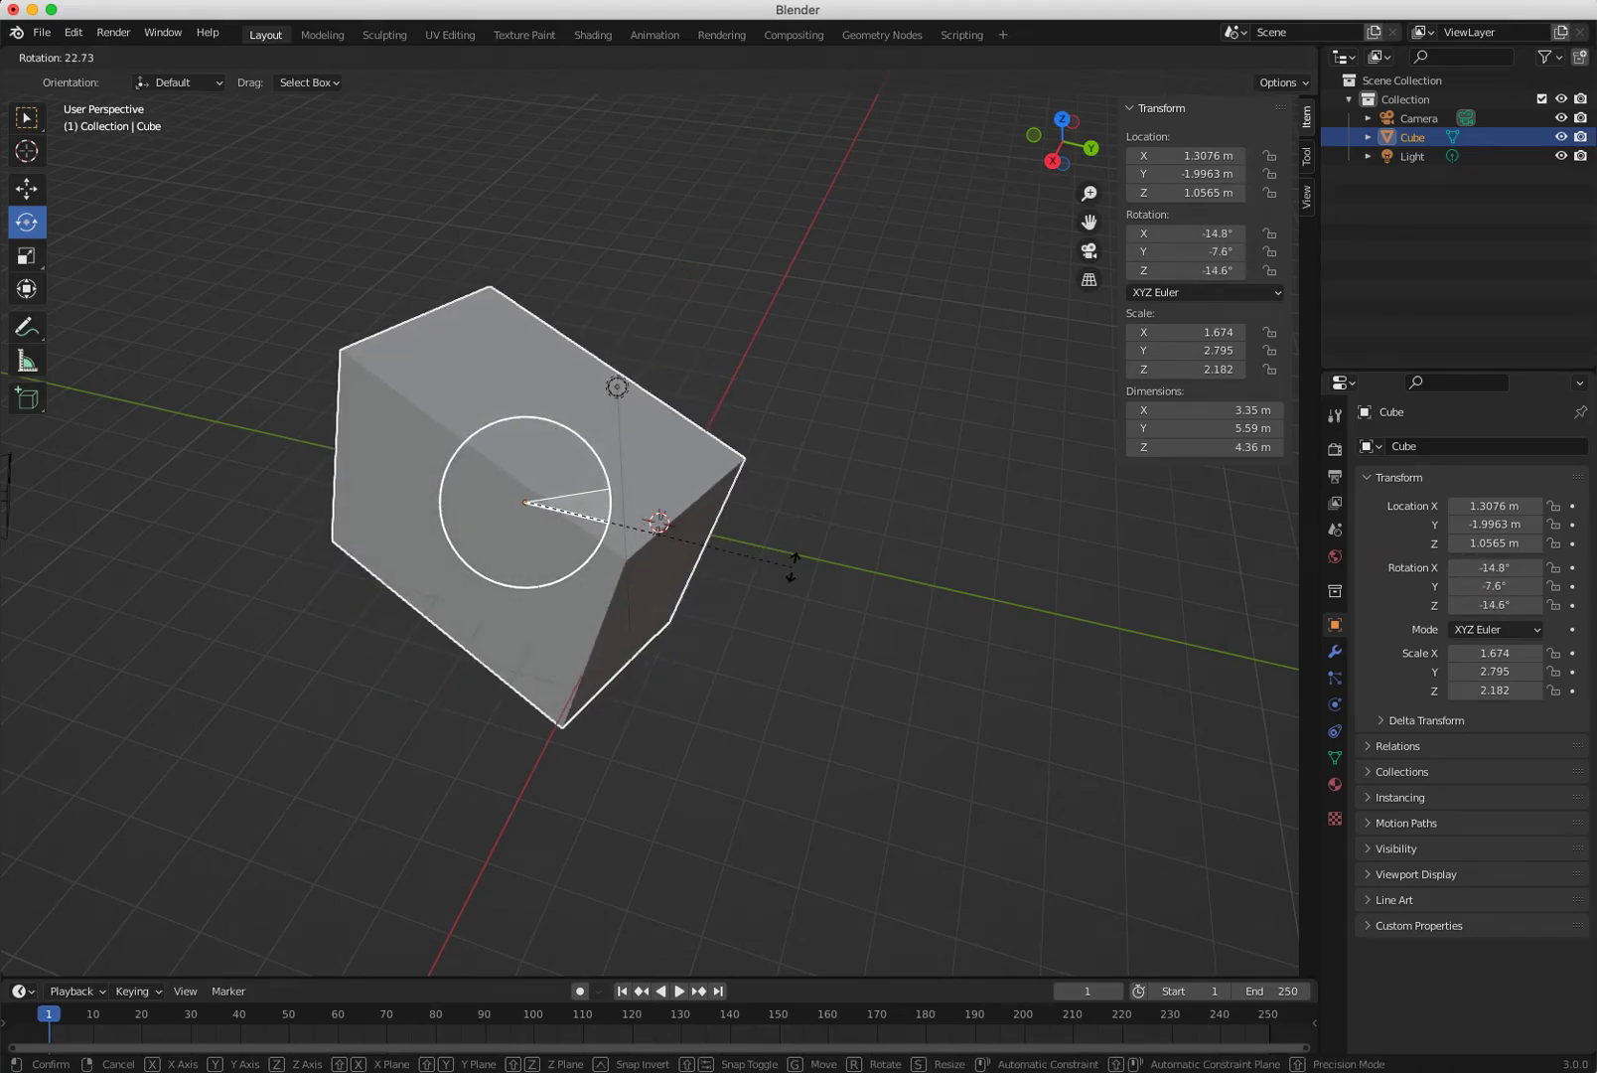
key("y")
left_click_drag(792, 565, 999, 491)
key("z")
left_click_drag(977, 574, 534, 697)
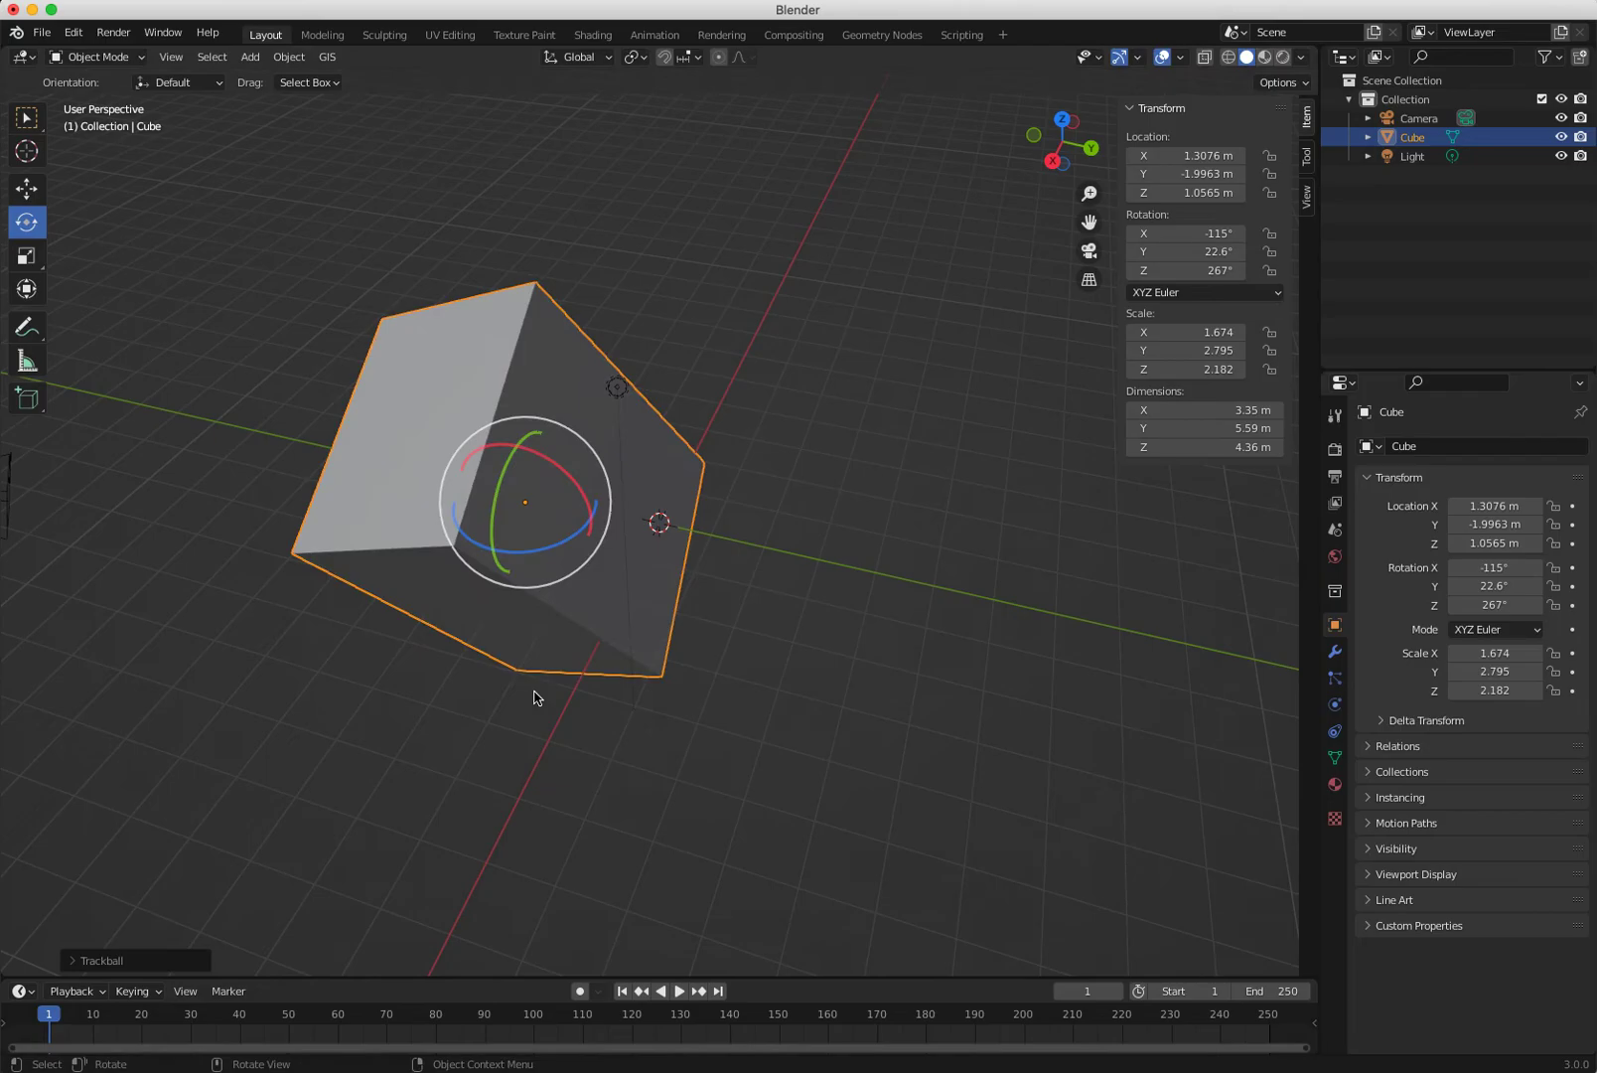
middle_click_drag(653, 391, 617, 568)
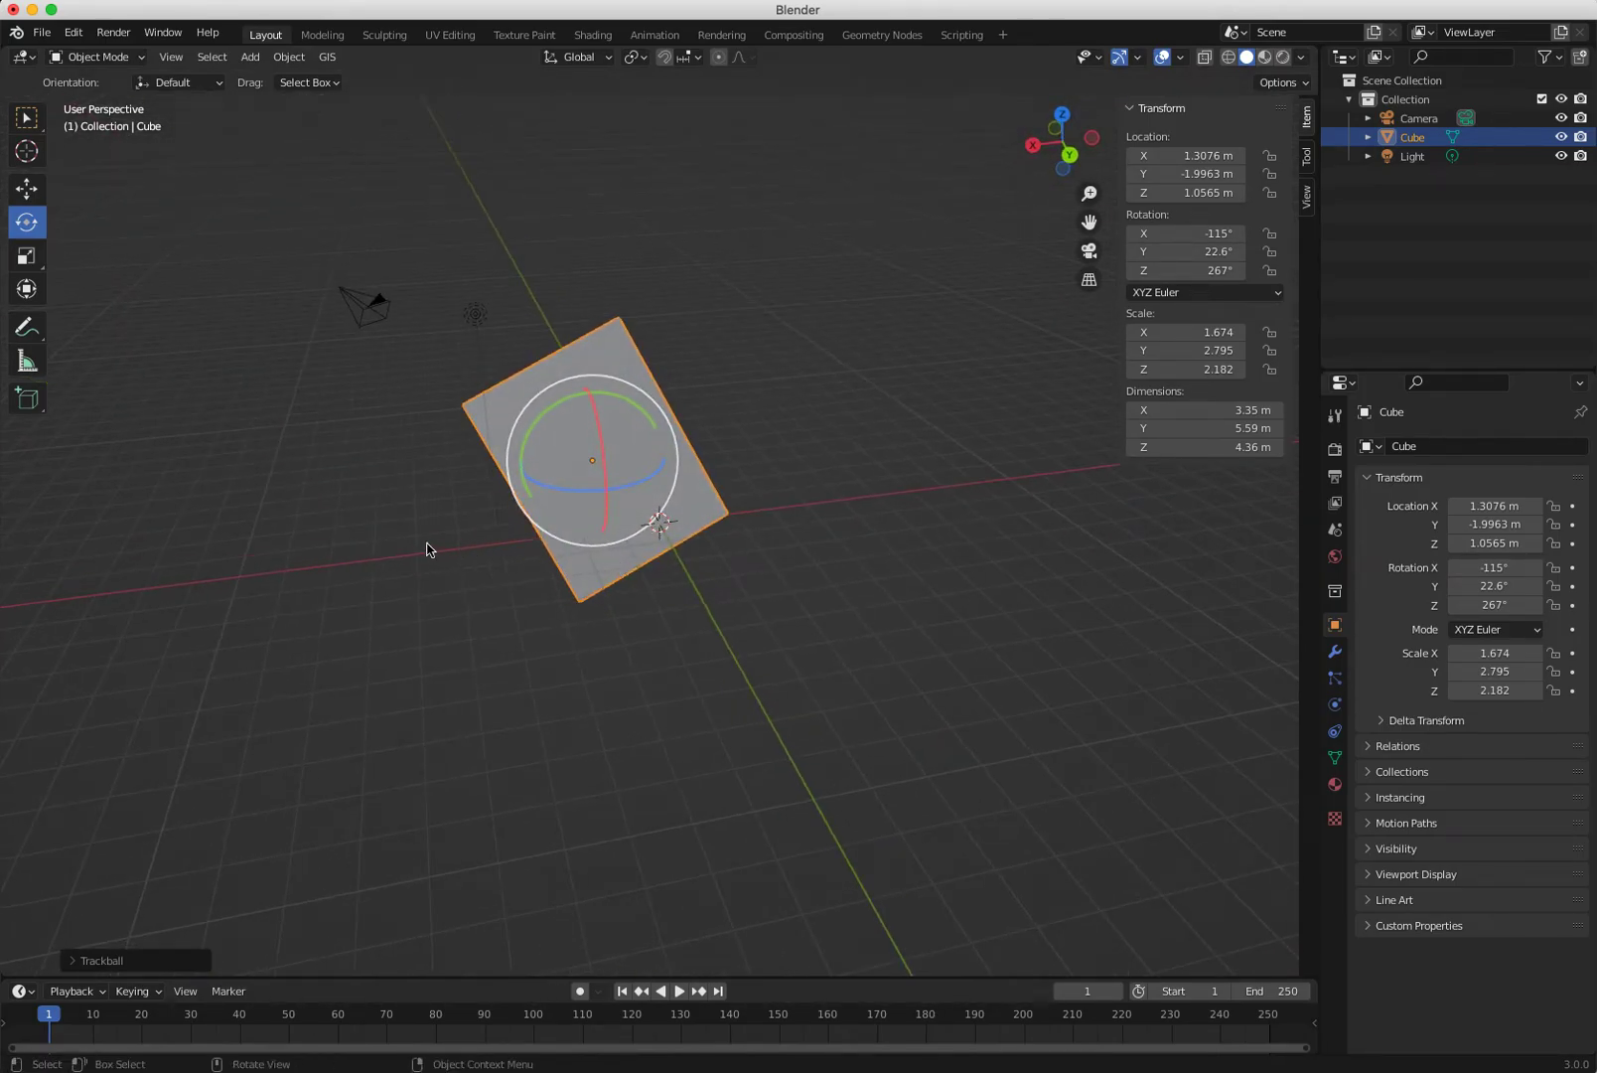
left_click(384, 537)
left_click(591, 473)
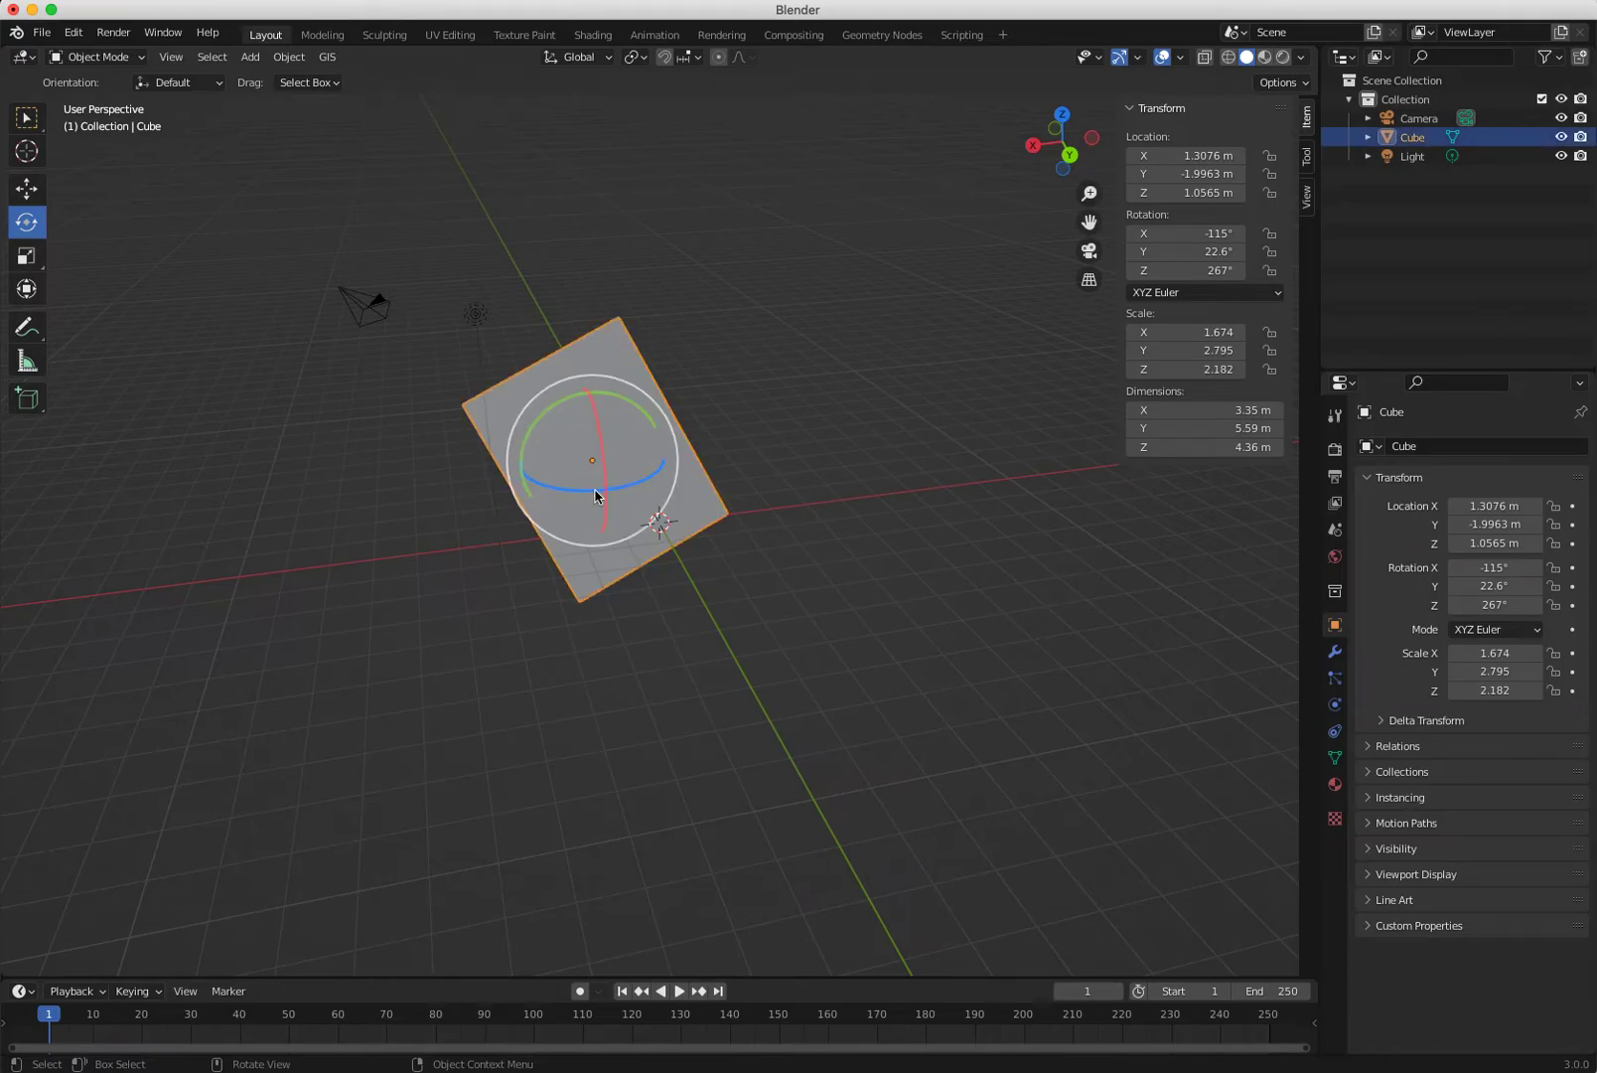
key("g")
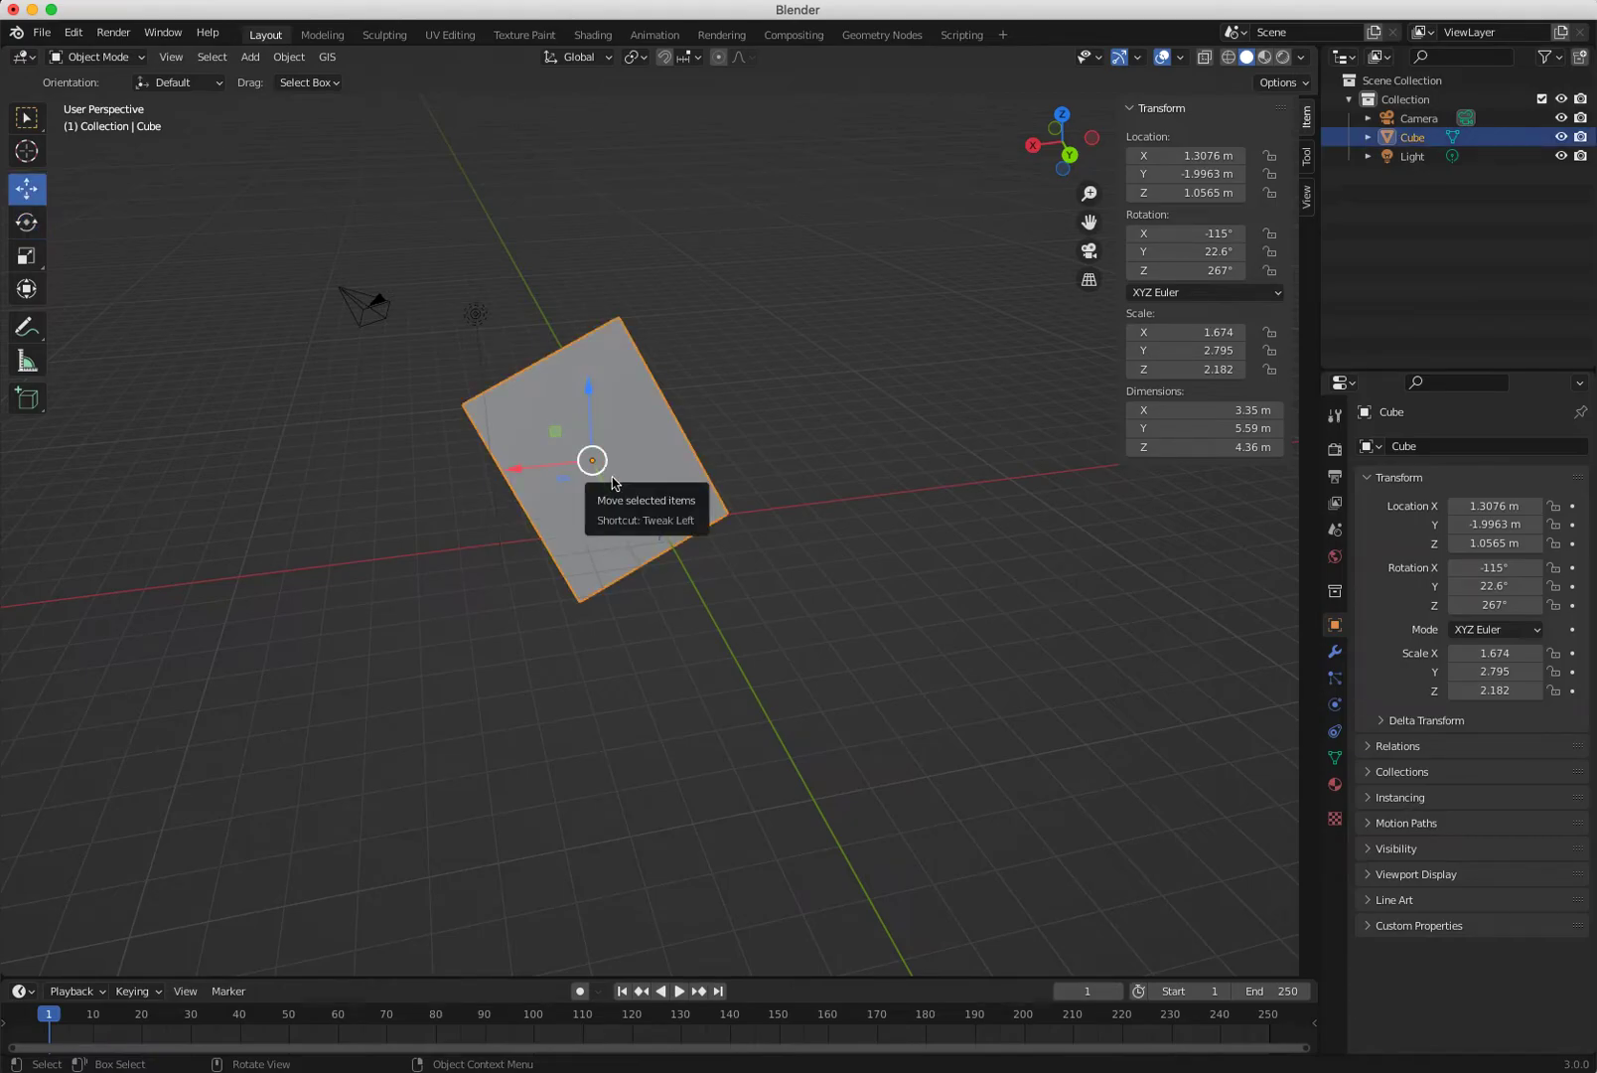
middle_click_drag(599, 517, 463, 436, "ctrl")
middle_click_drag(622, 560, 724, 689, "shift")
middle_click_drag(806, 792, 888, 790)
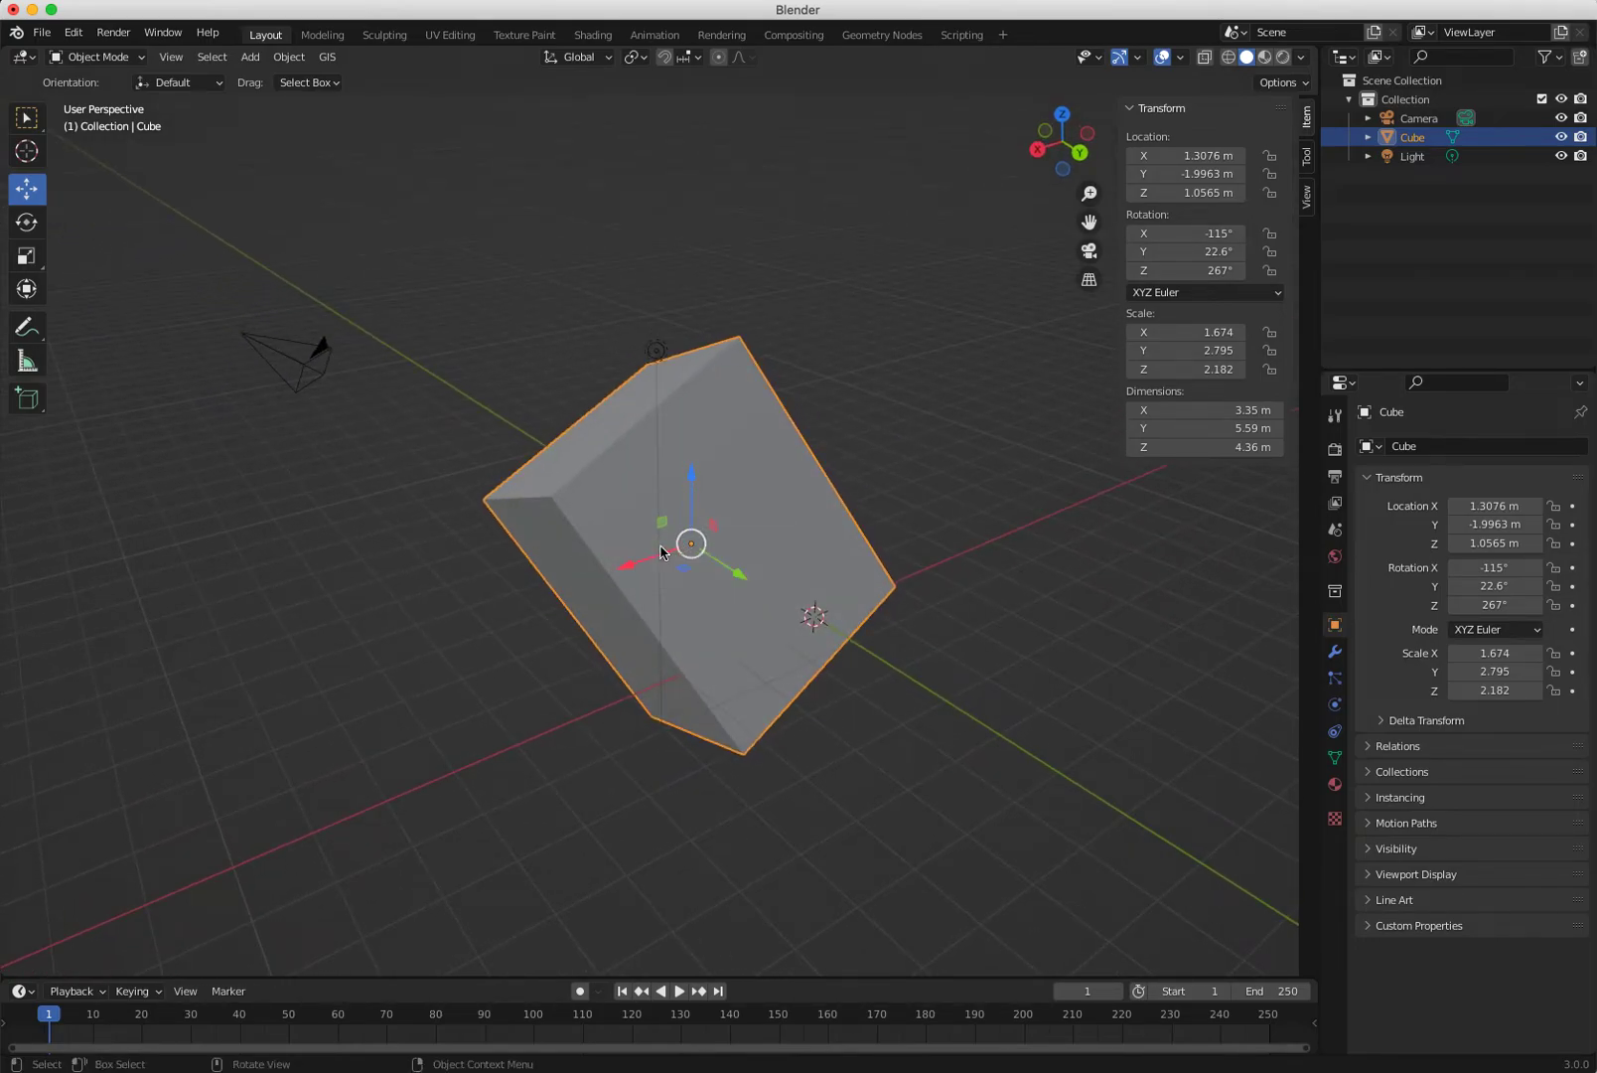
key("shift+space")
key("s")
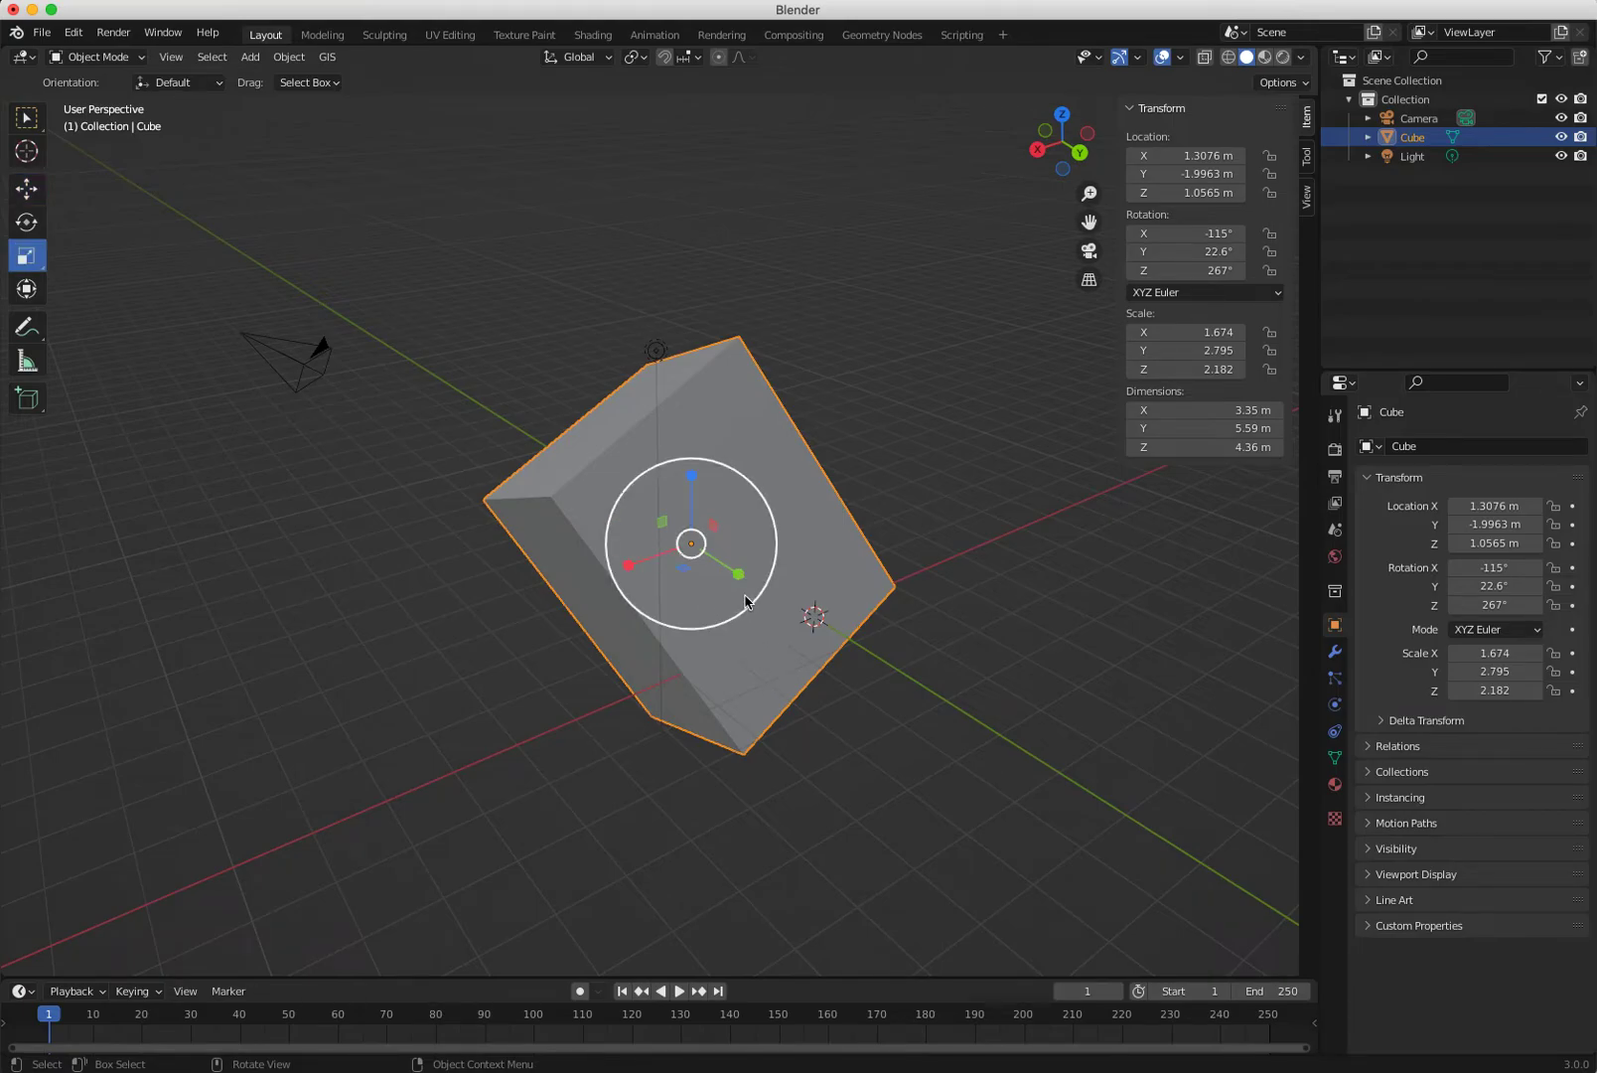
mouse_move(695, 482)
left_mouse_down()
mouse_move(693, 431)
mouse_move(690, 455)
left_mouse_up()
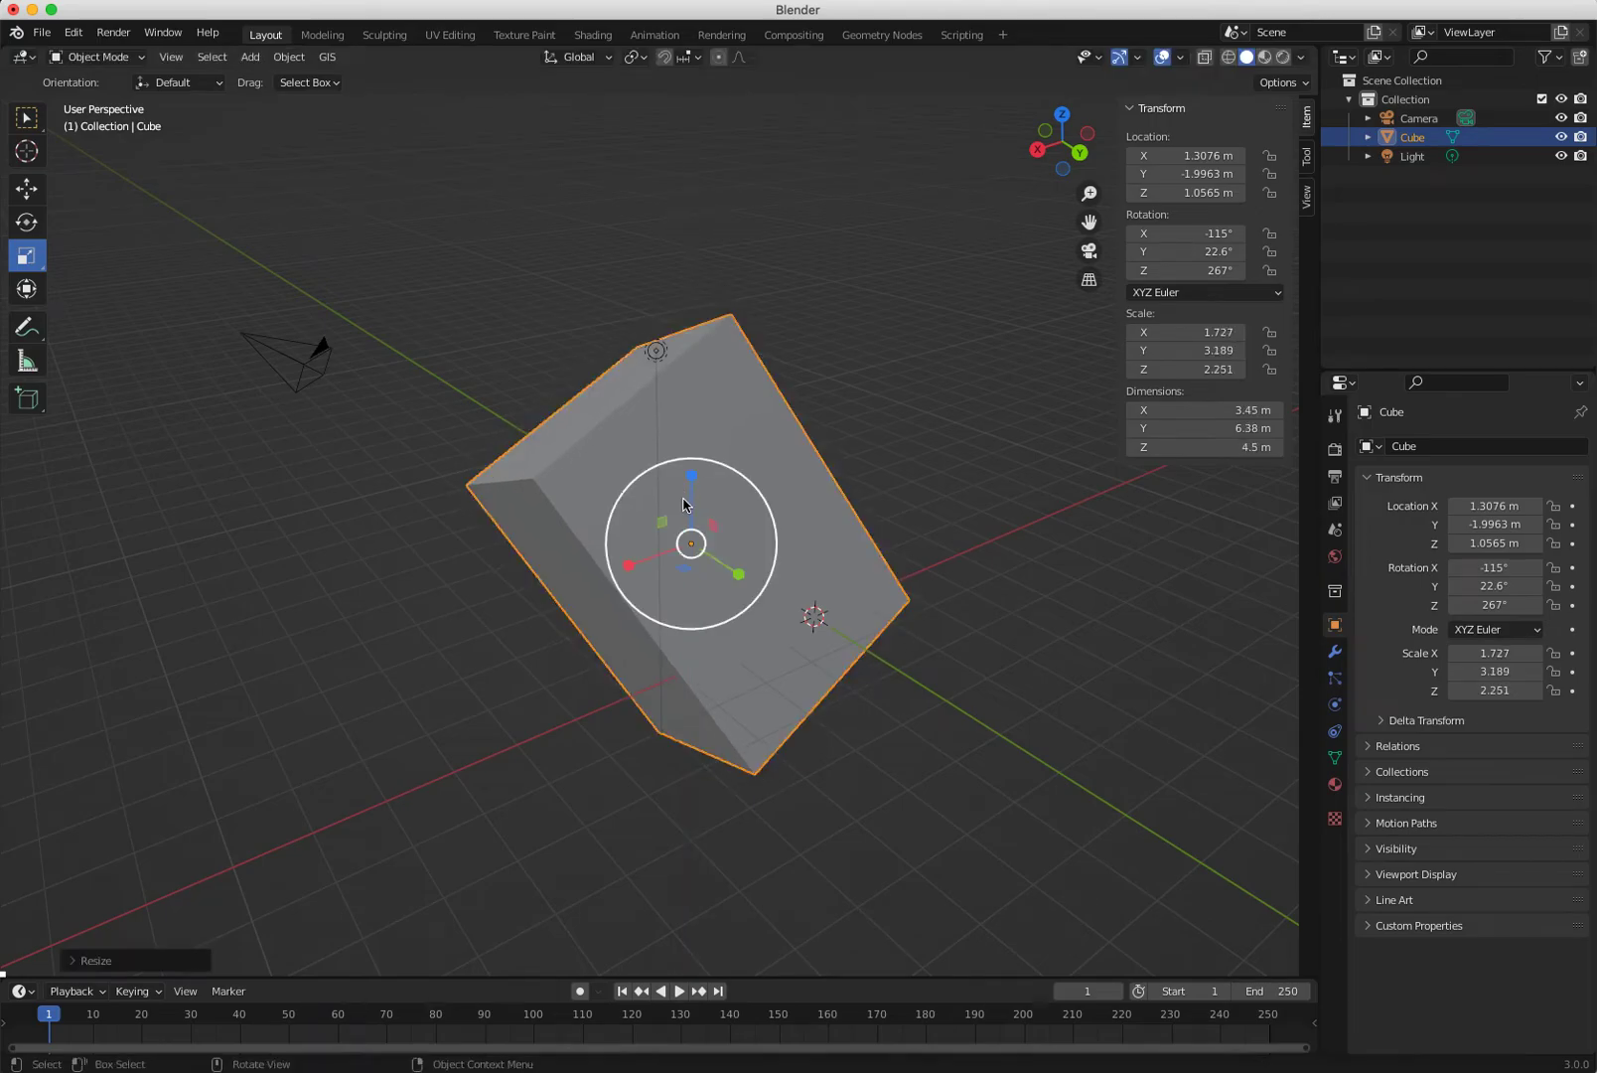
key("ctrl+z")
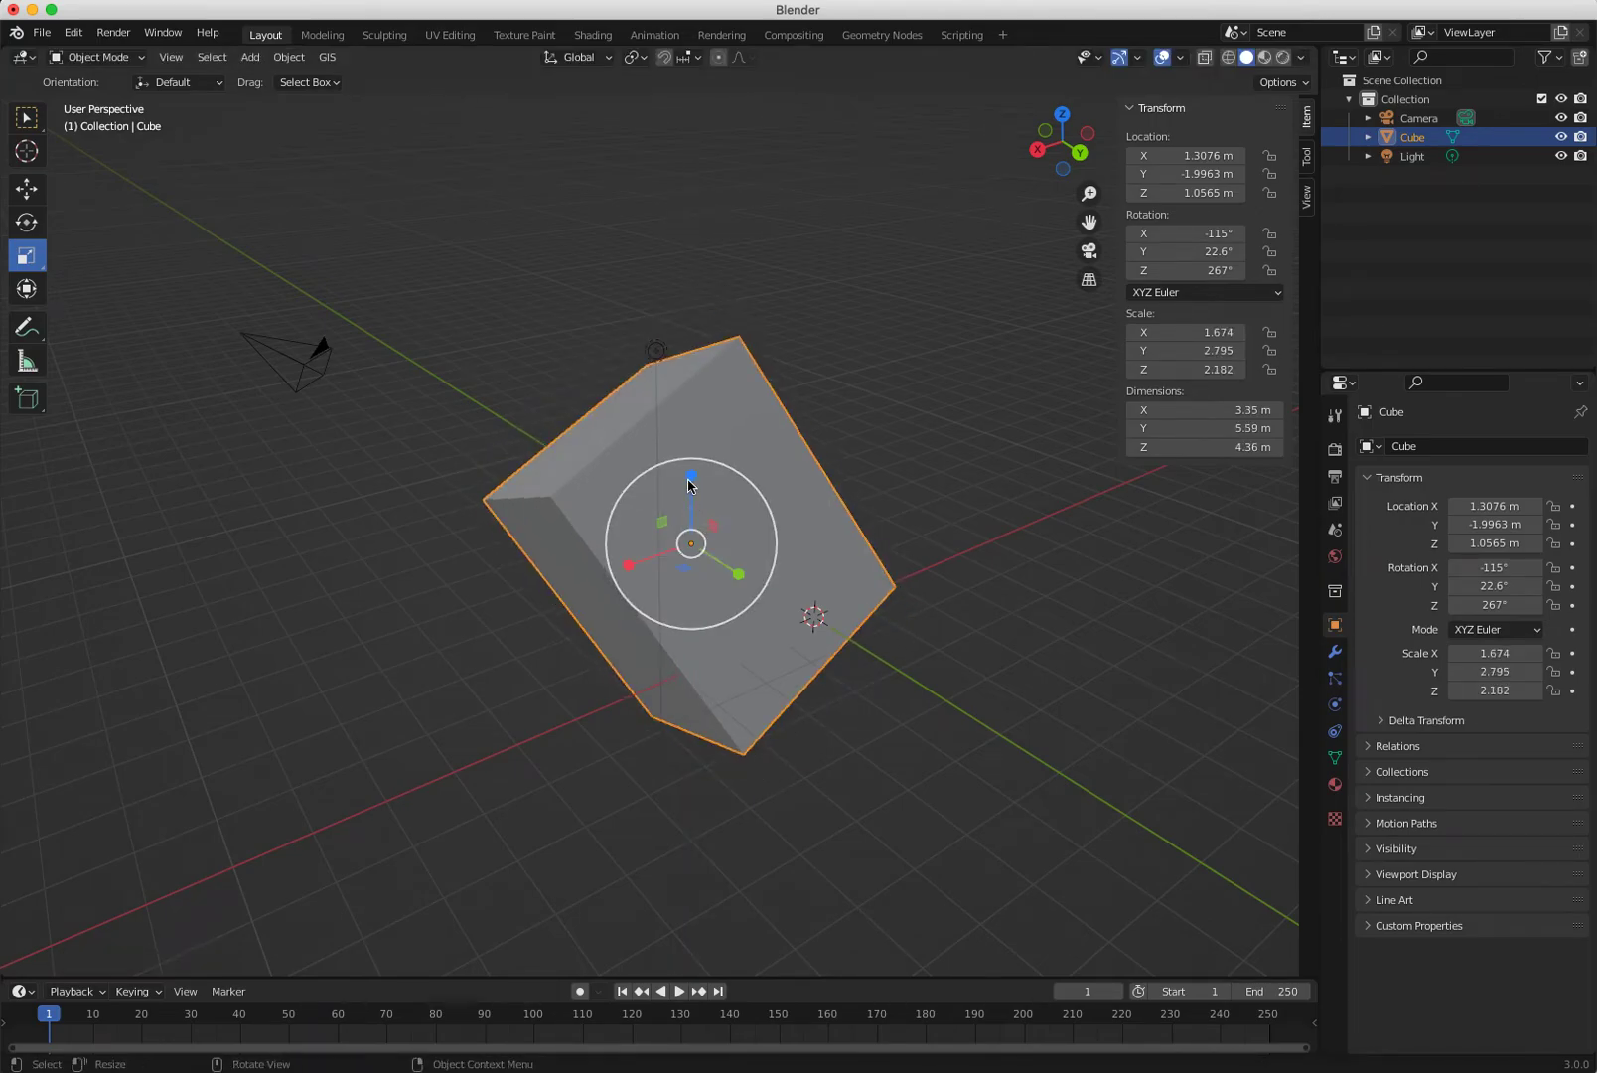
left_click_drag(690, 487, 628, 395)
key("ctrl+z")
left_click(574, 59)
Set the Transform Orientation to Local.
left_click(579, 58)
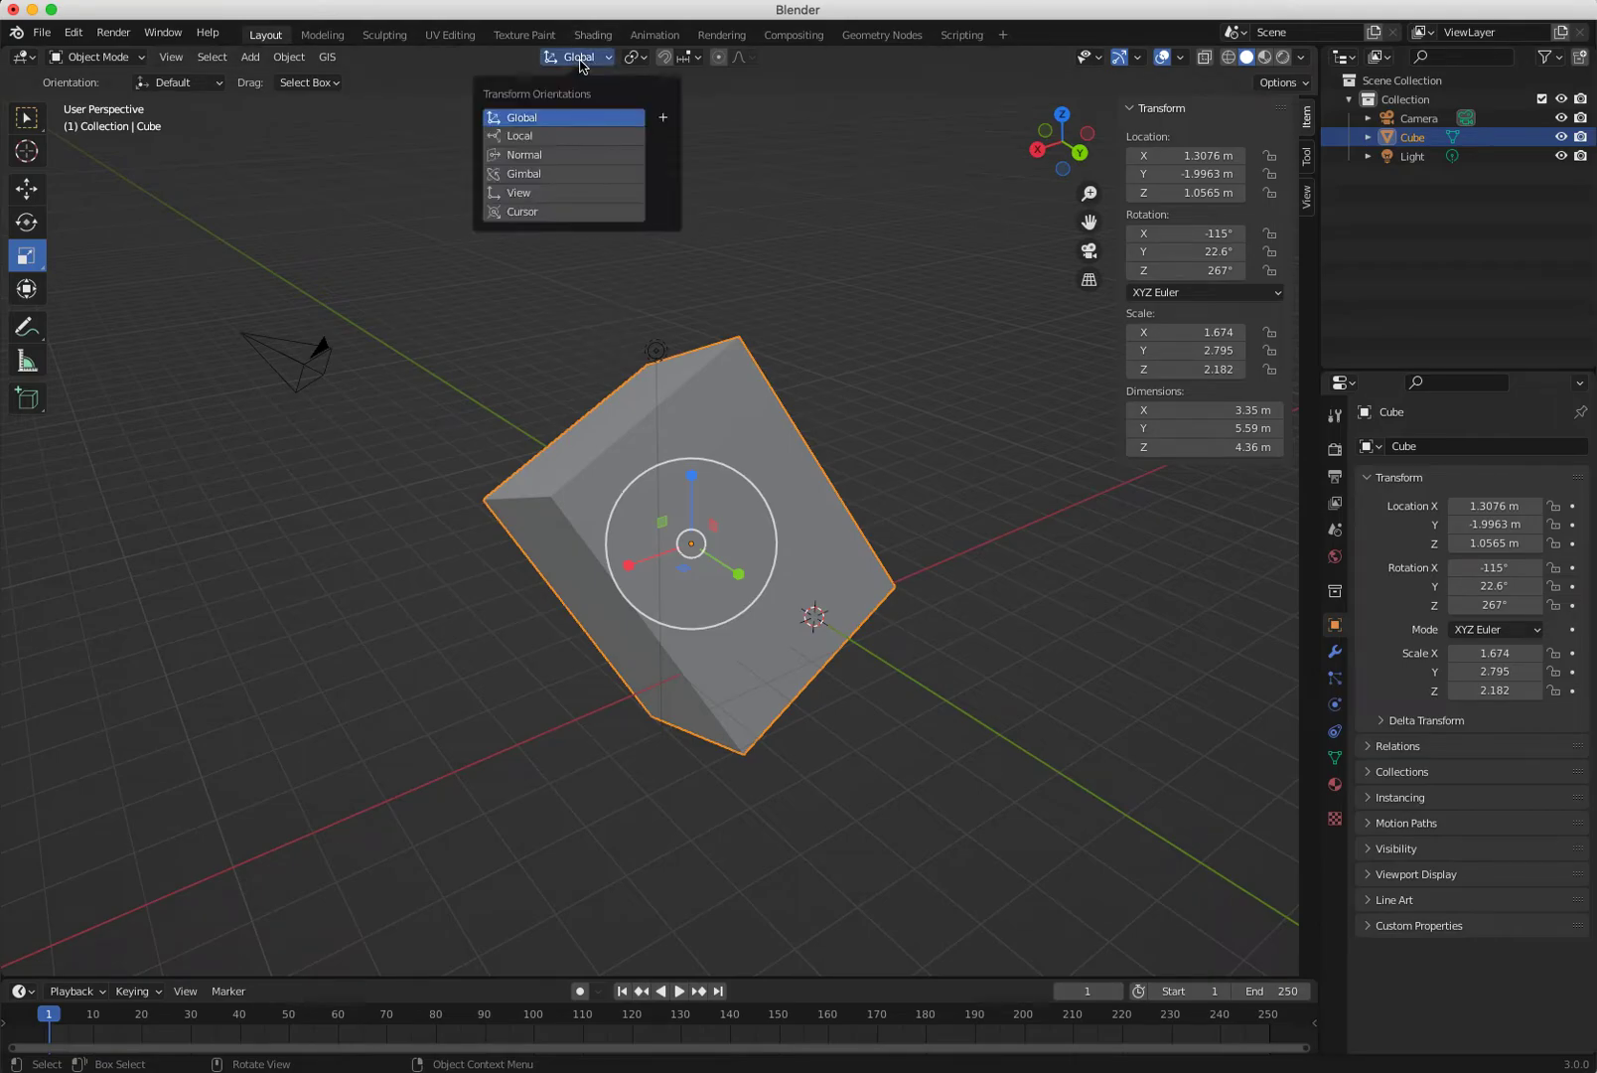
left_click(541, 138)
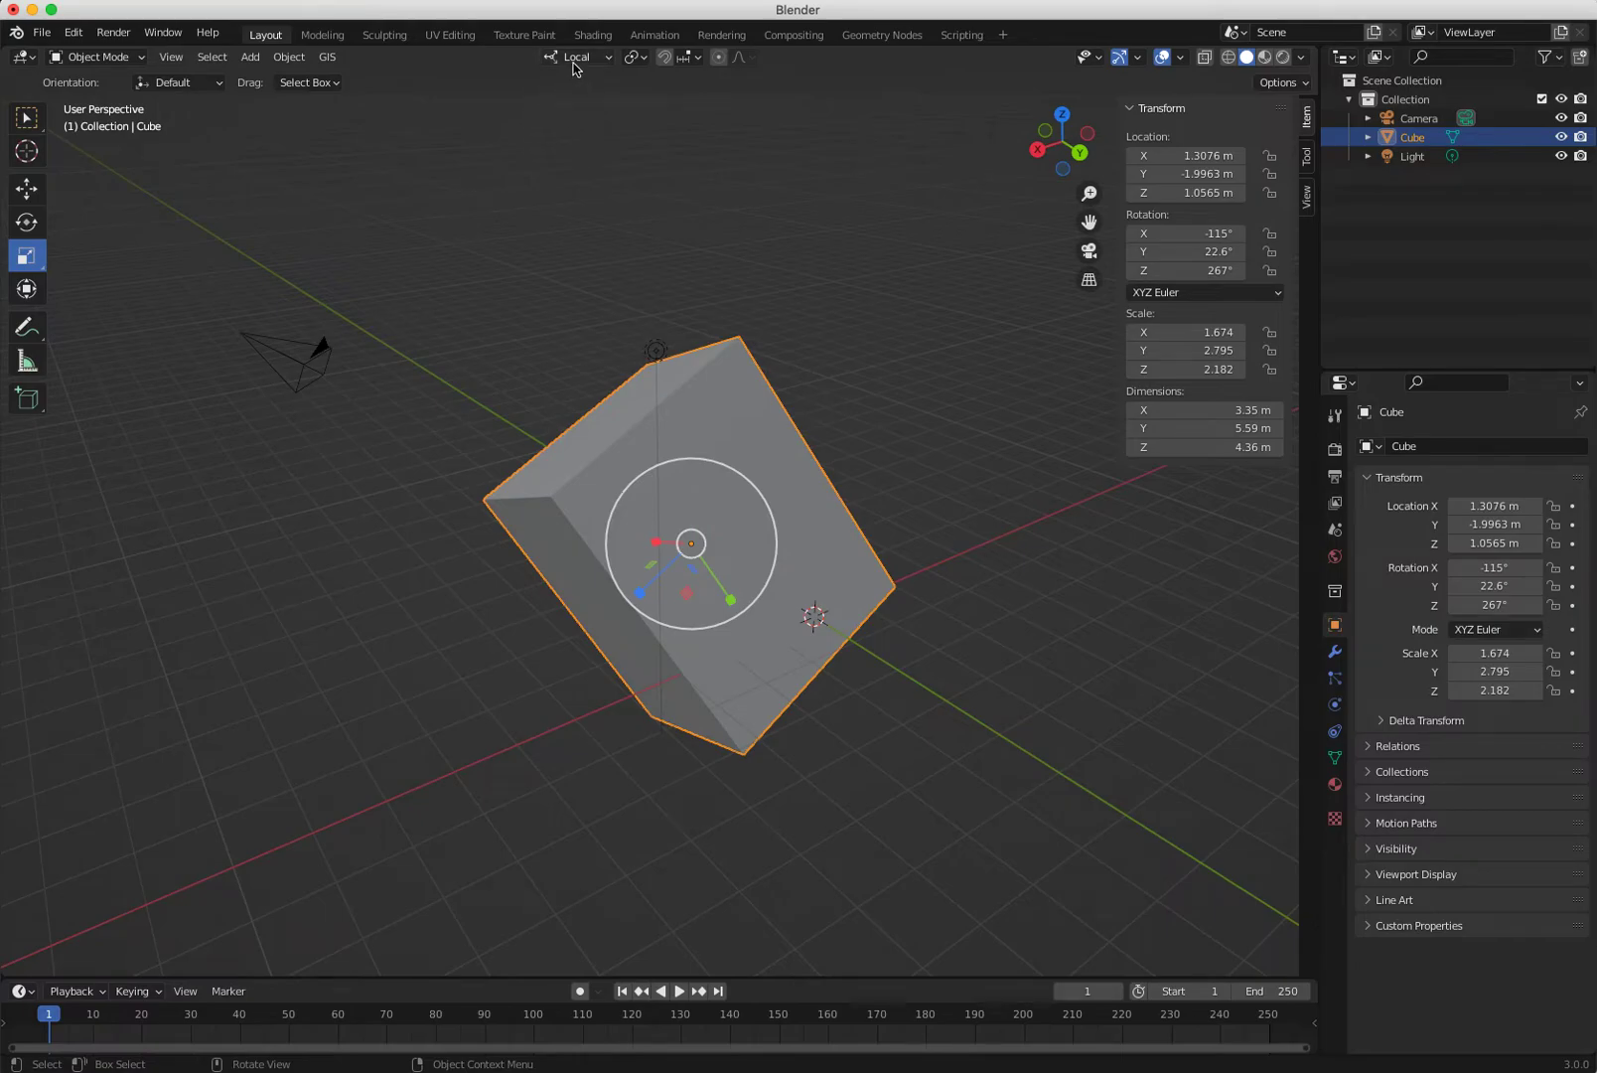
left_click(576, 59)
left_click(553, 119)
left_click(580, 60)
left_click(566, 136)
middle_click_drag(856, 714, 647, 619)
Scale the cube along its local Z, X and Y axes to 2.064, 1.238 and 2.488.
left_click_drag(648, 601, 706, 751)
middle_click_drag(755, 709, 652, 602)
left_click_drag(652, 602, 584, 562)
middle_click_drag(585, 563, 552, 581)
left_click_drag(702, 606, 664, 616)
middle_click_drag(664, 663, 814, 754)
Return the orientation to Global, undo an accidental enlargement, and reselect the cube.
left_click(581, 58)
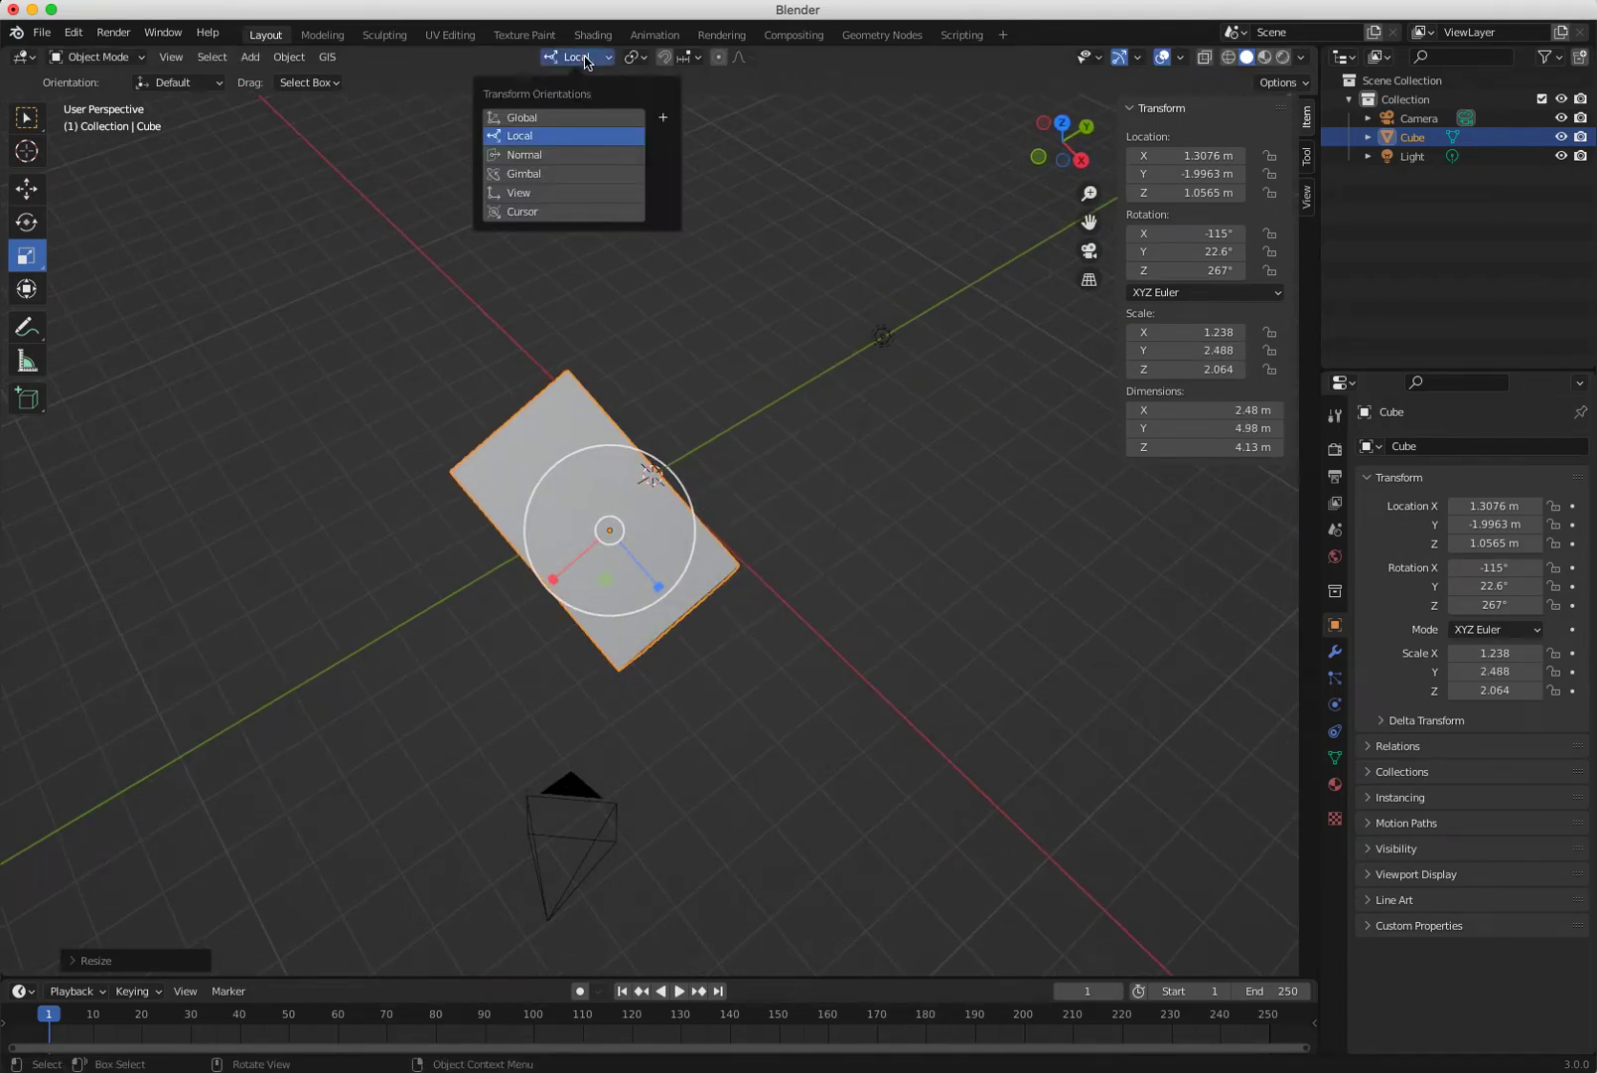
left_click(568, 118)
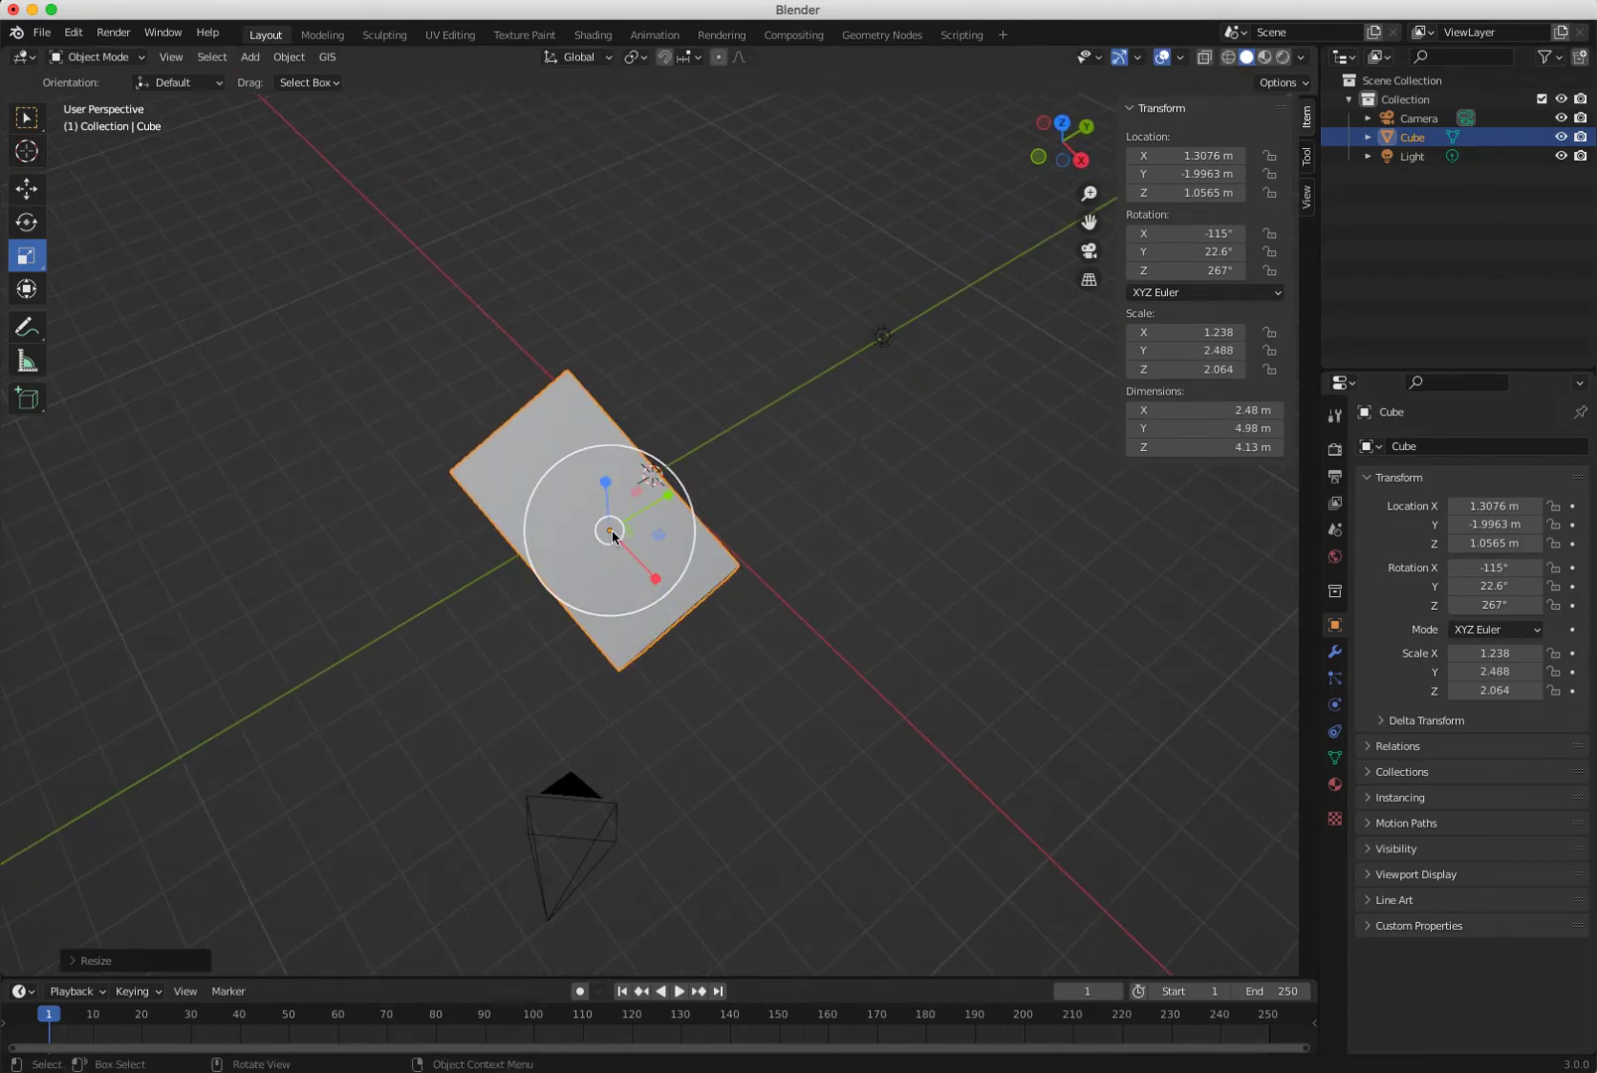
left_click_drag(610, 532, 505, 359)
middle_click_drag(504, 358, 442, 498)
key("ctrl+z")
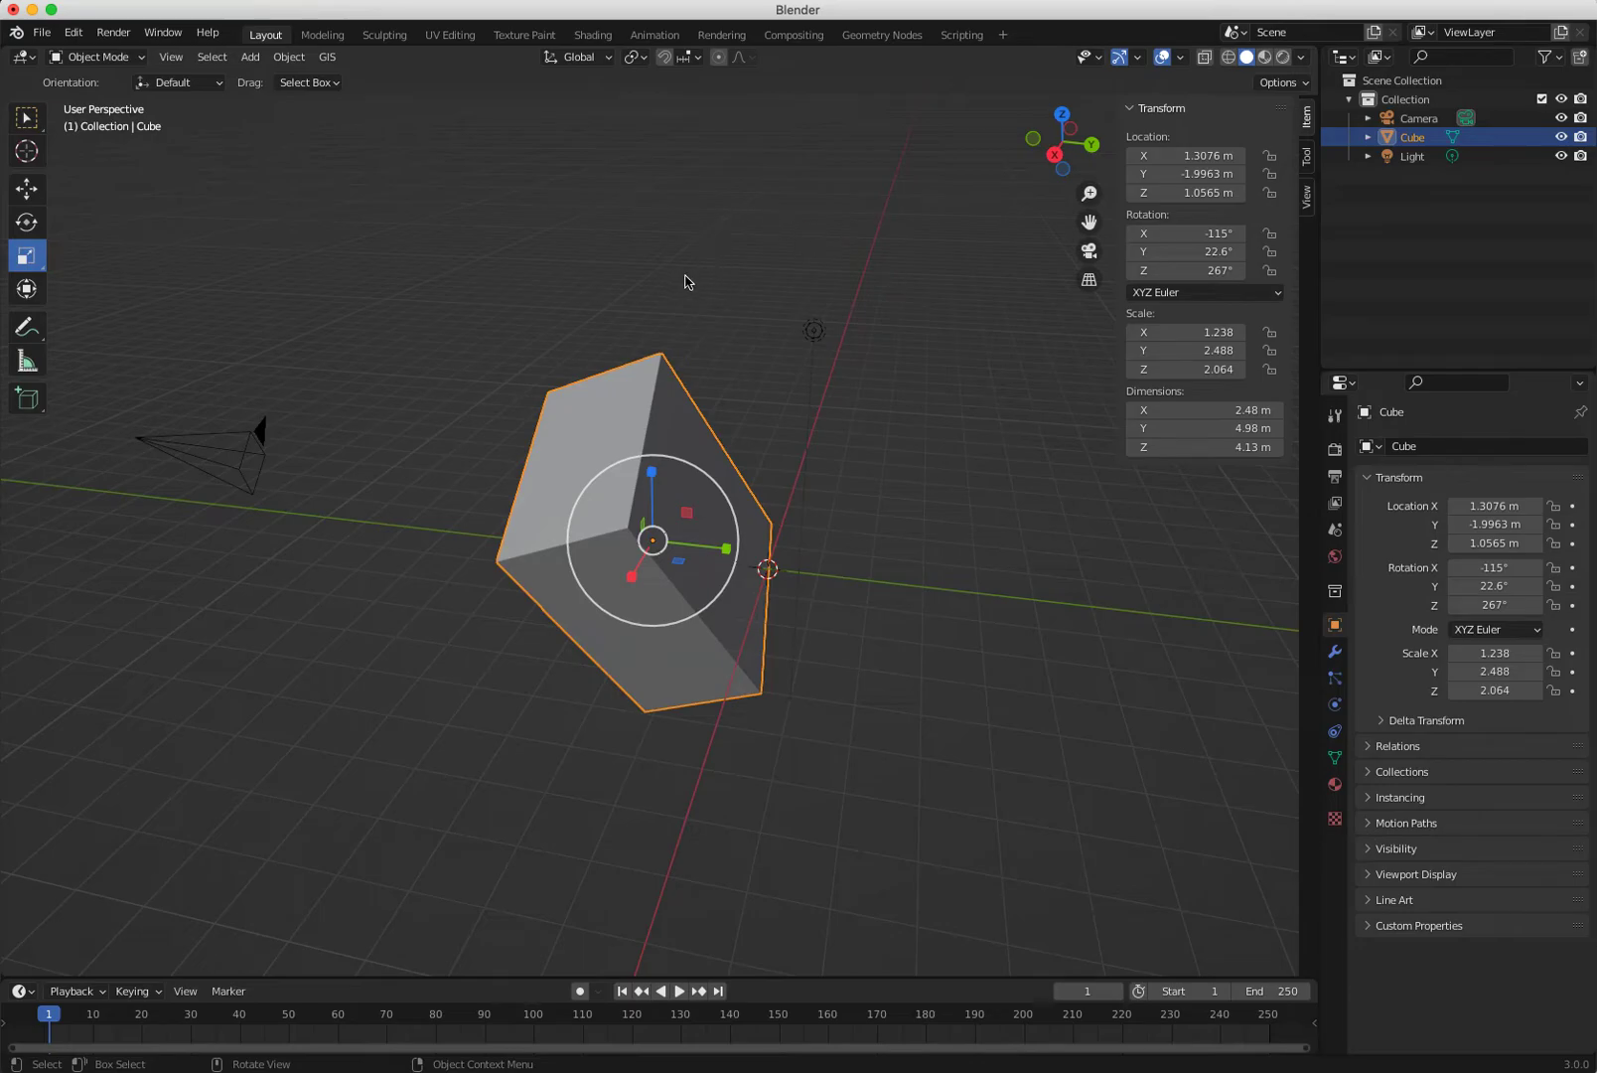
left_click(634, 285)
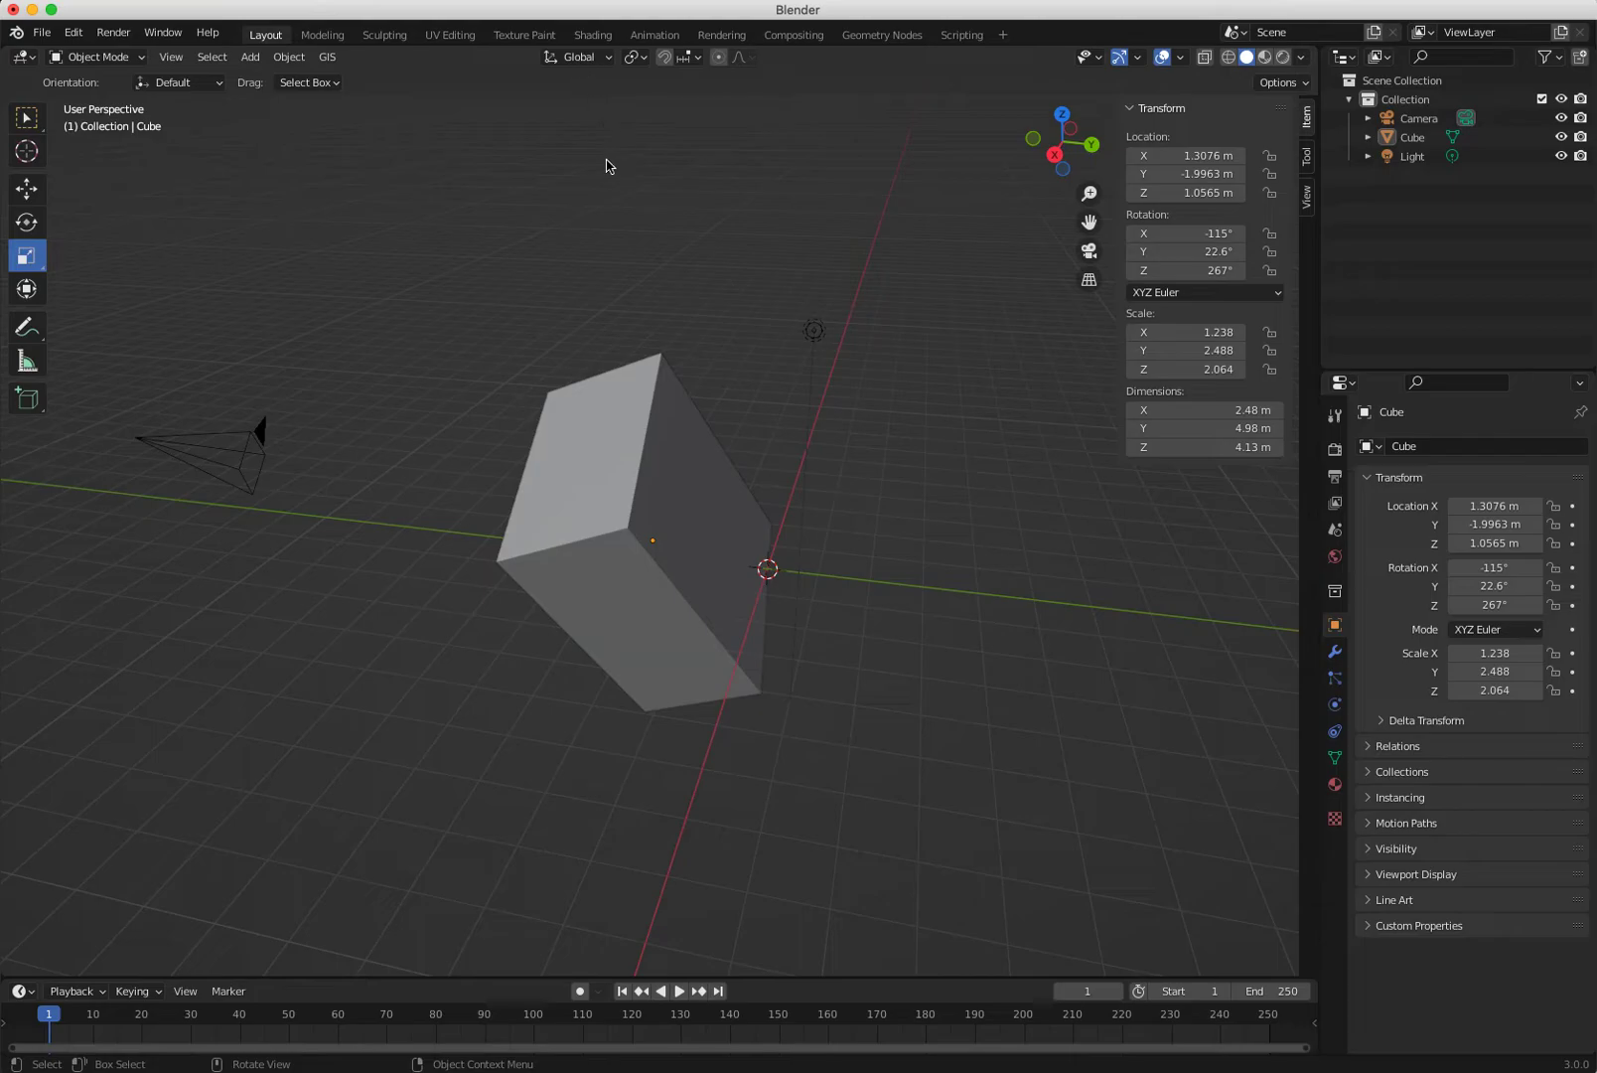
left_click(629, 449)
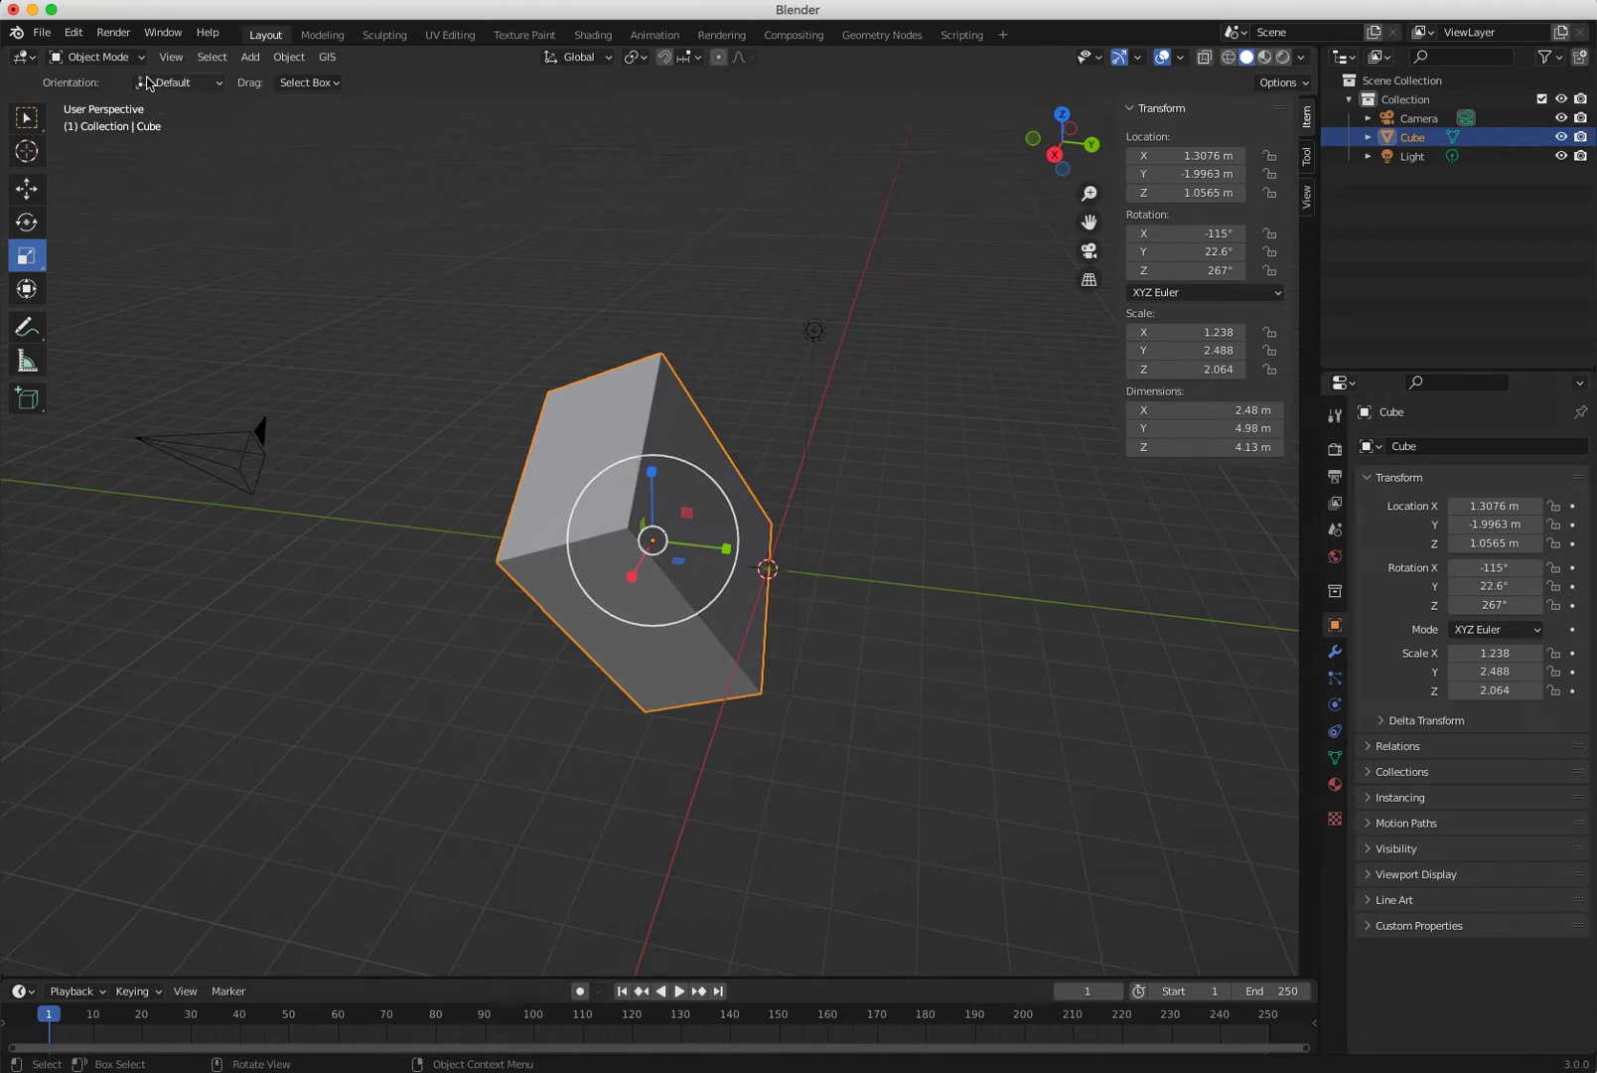
Delete the tilted cube and add a fresh mesh cube at the origin.
right_click(623, 647)
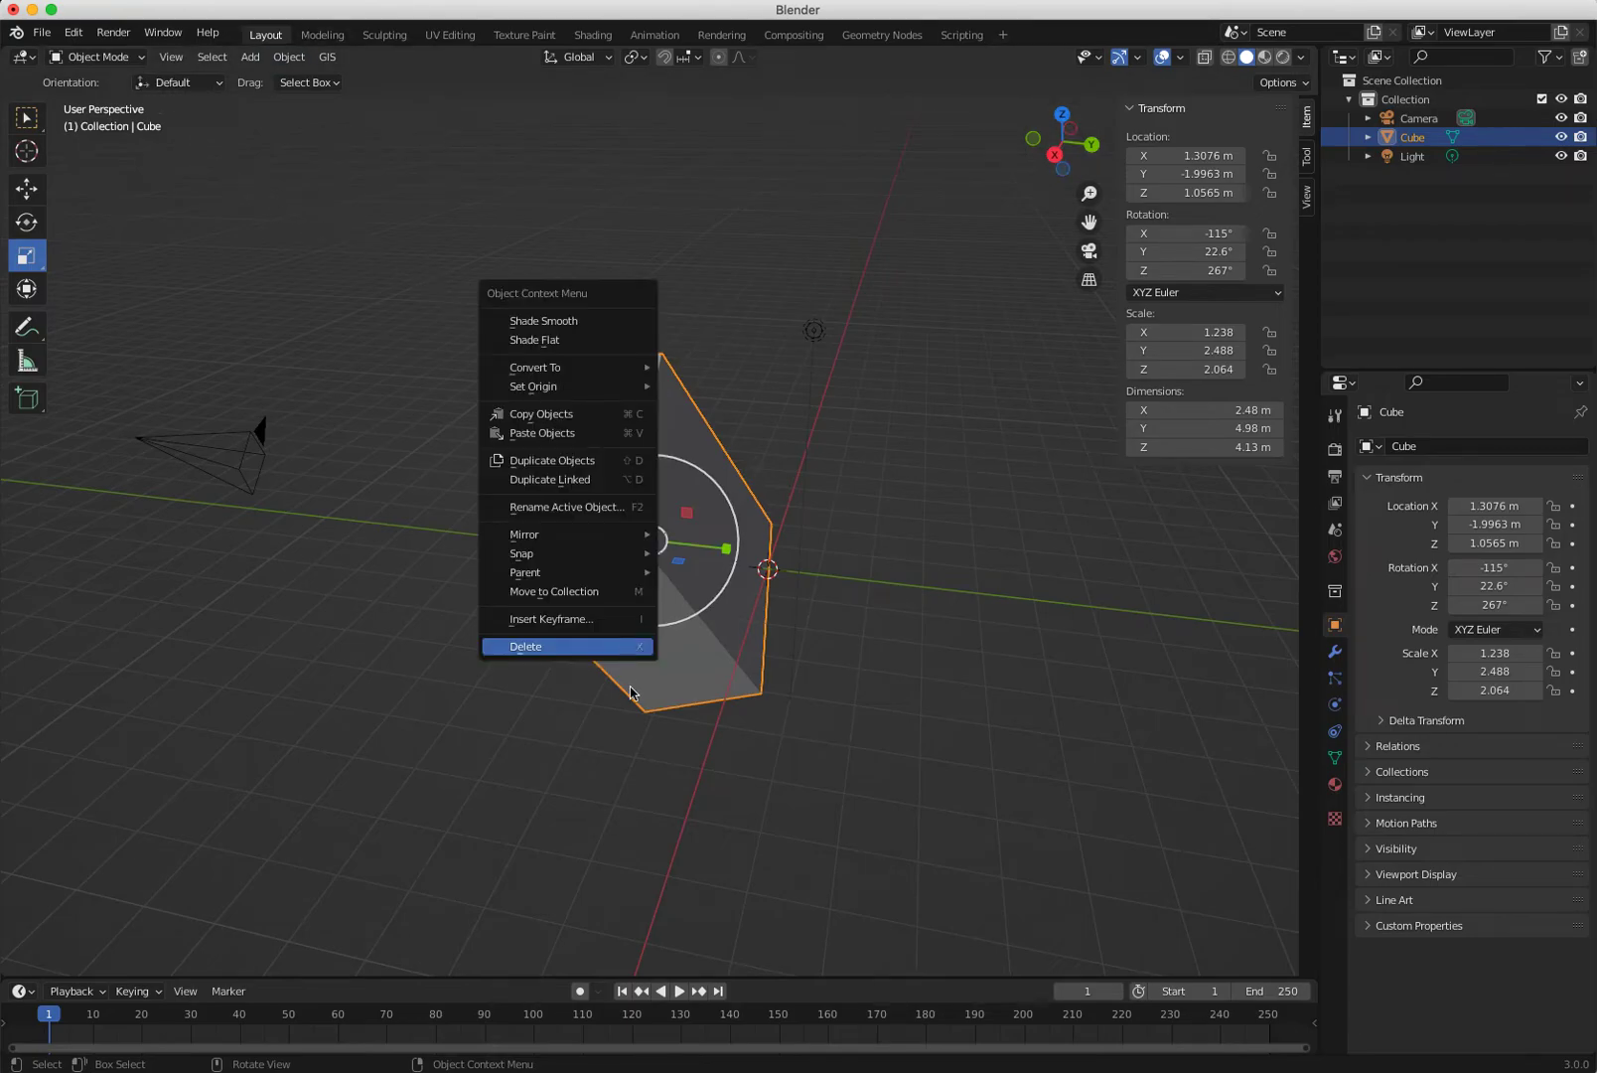
left_click(568, 646)
left_click(249, 57)
mouse_move(298, 77)
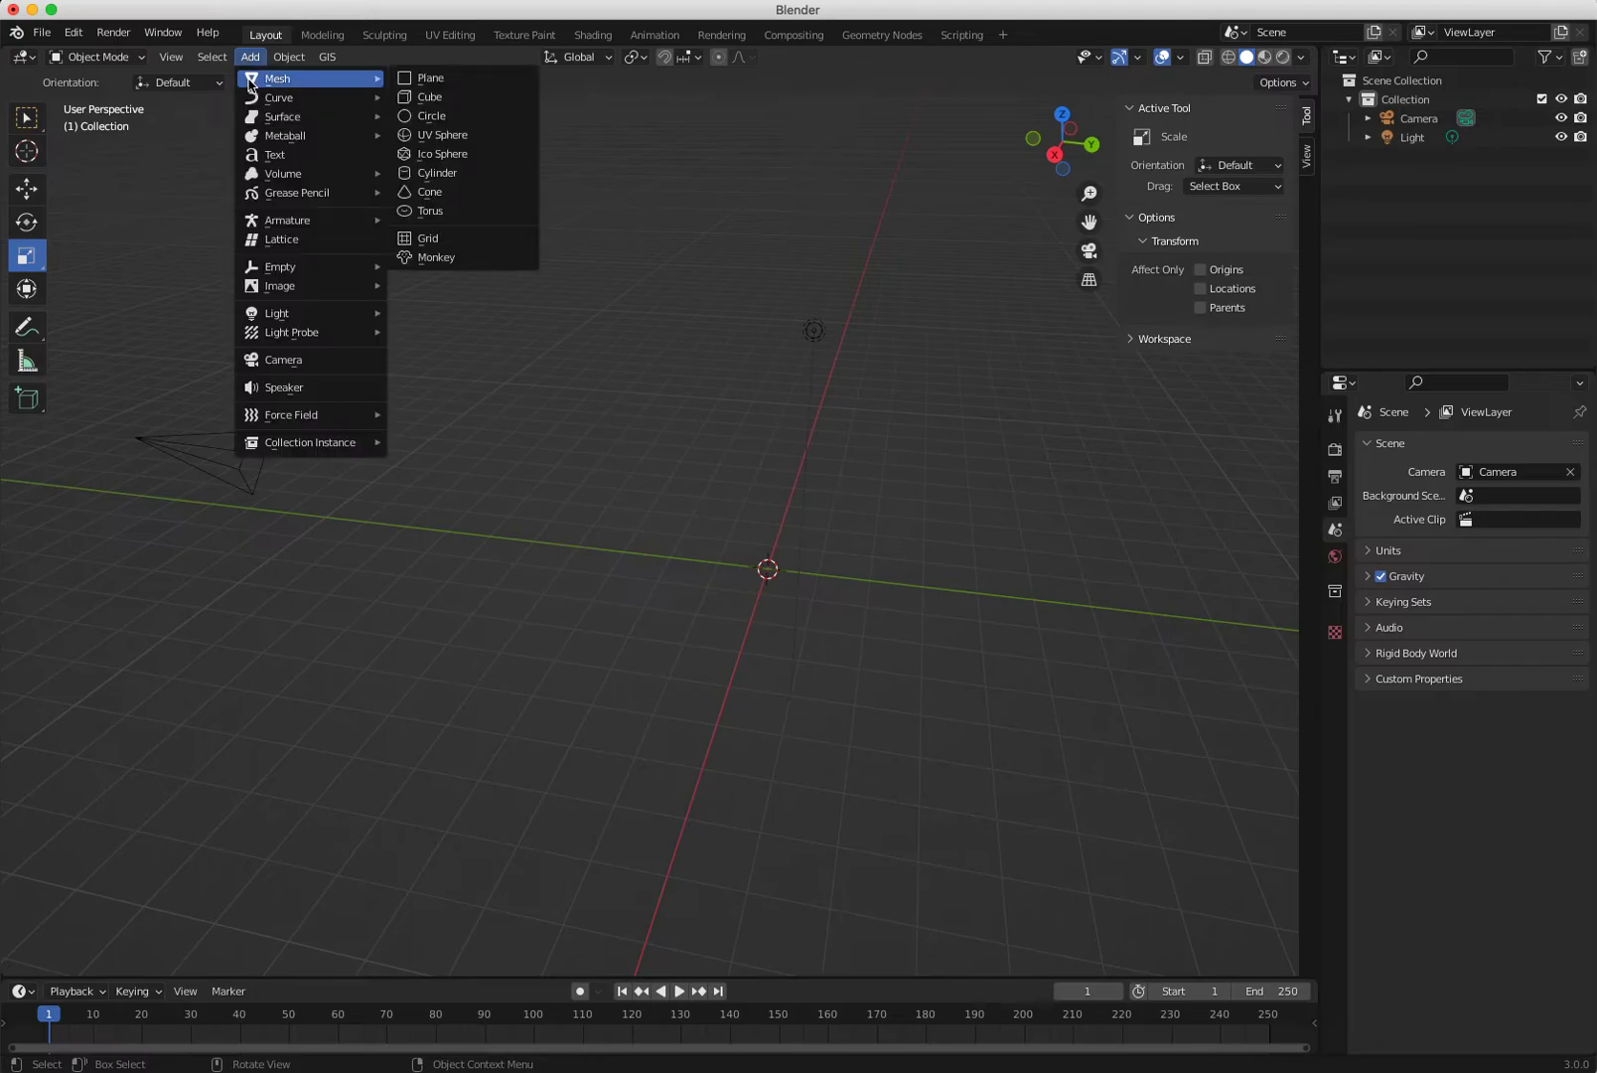
left_click(431, 96)
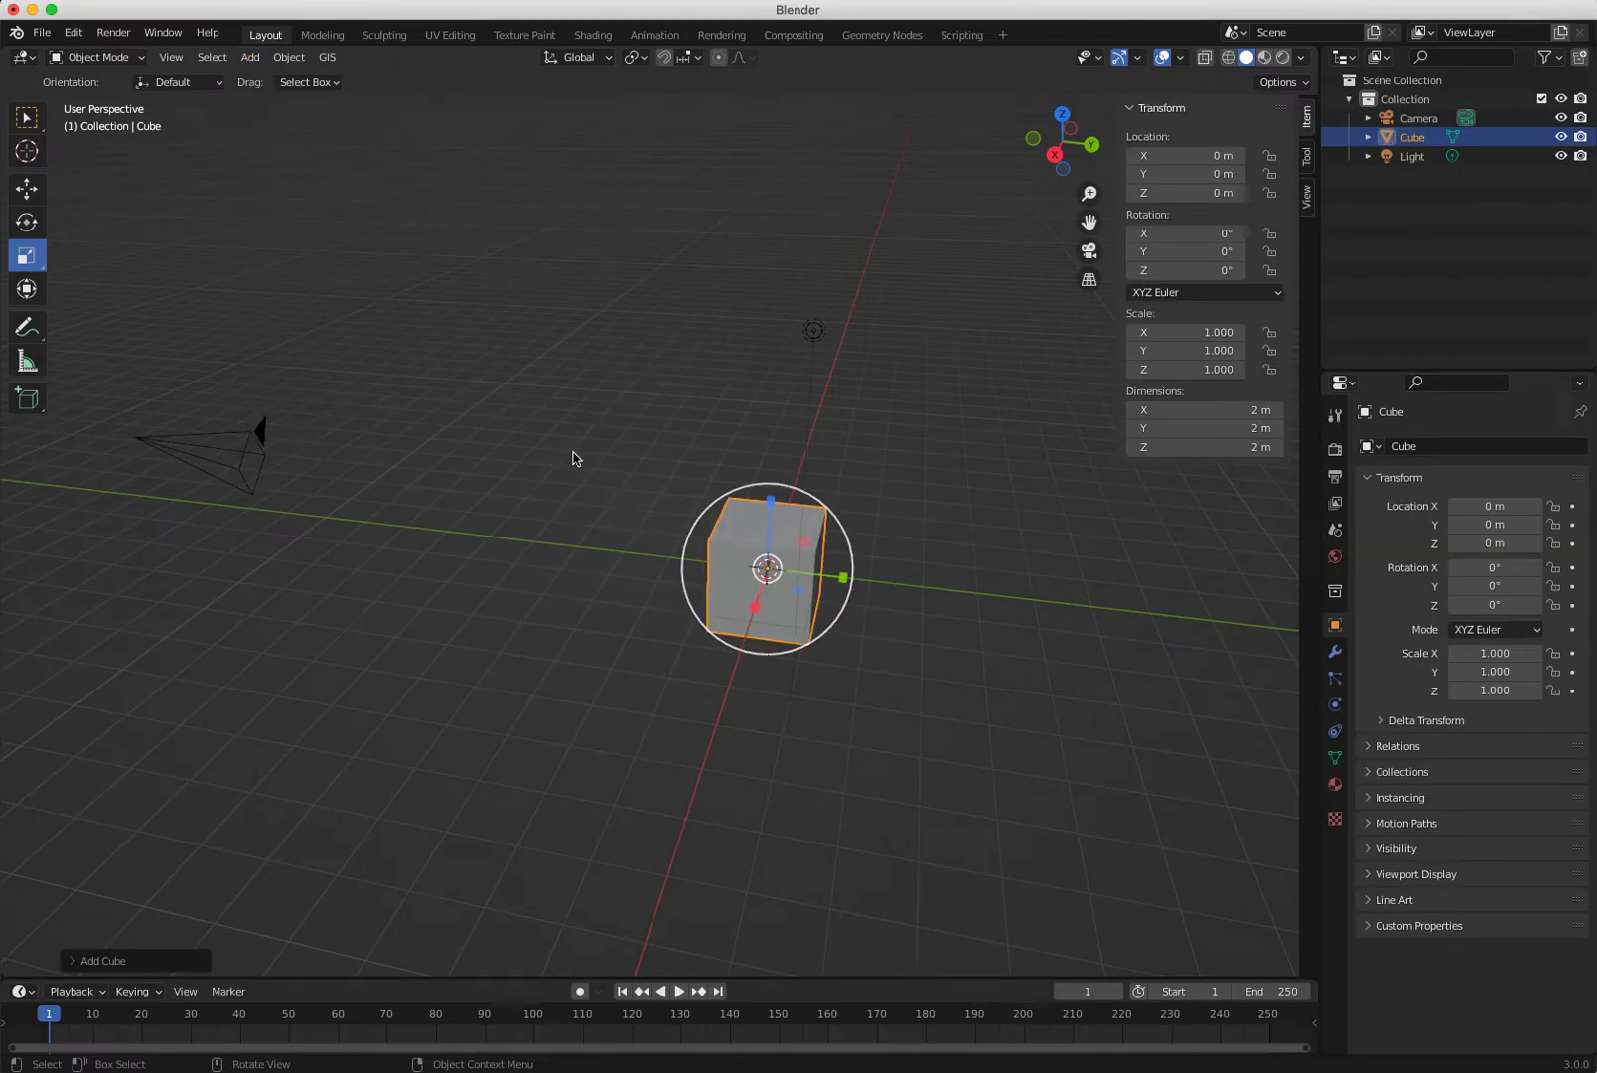
Move the new cube along Y to -9.4053 m.
key("shift+a")
mouse_move(556, 516)
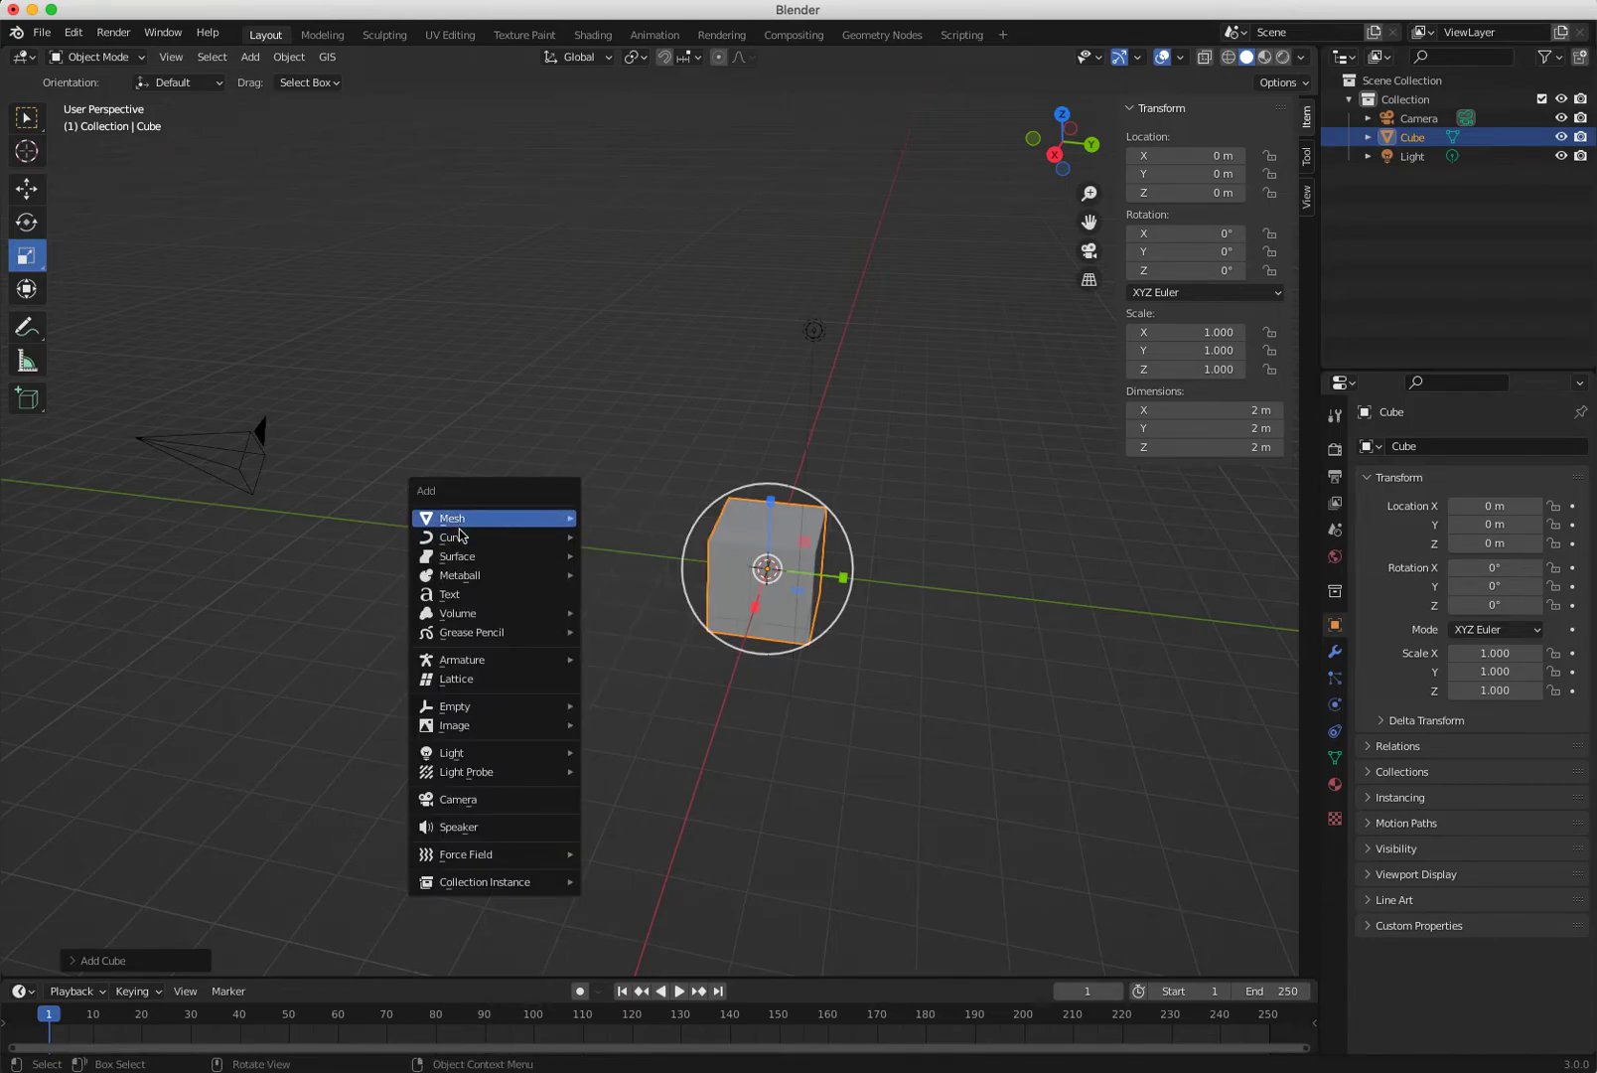
mouse_move(455, 536)
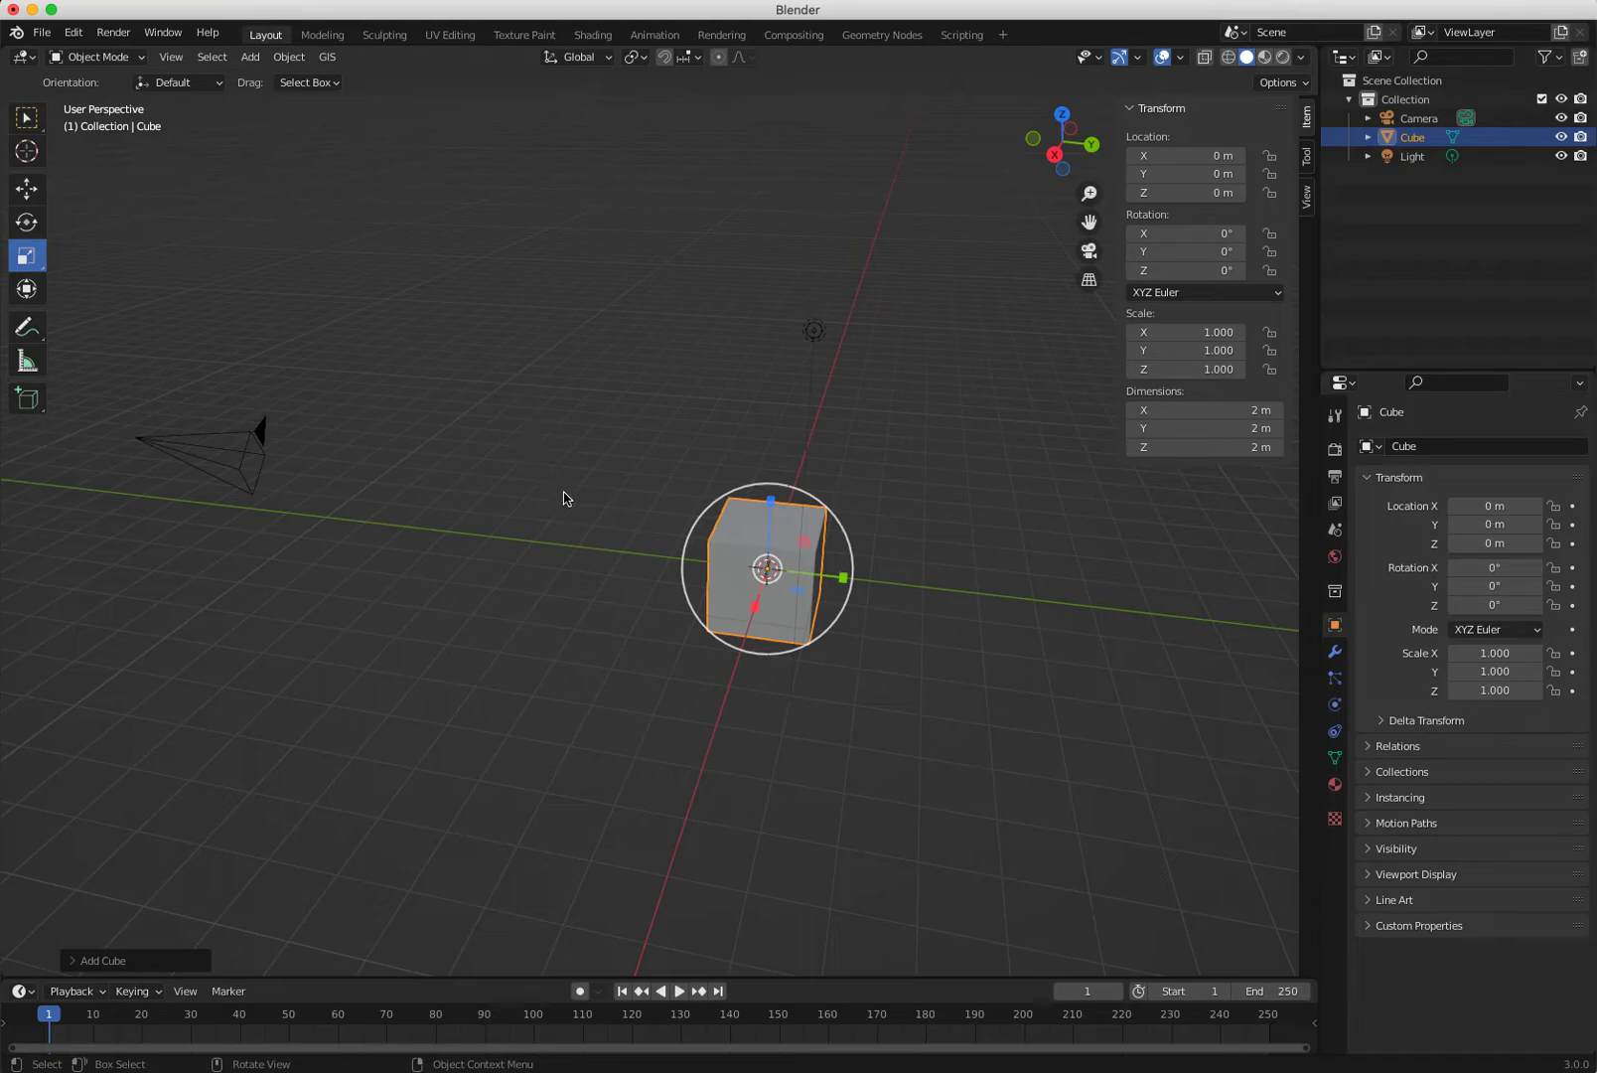
key("g")
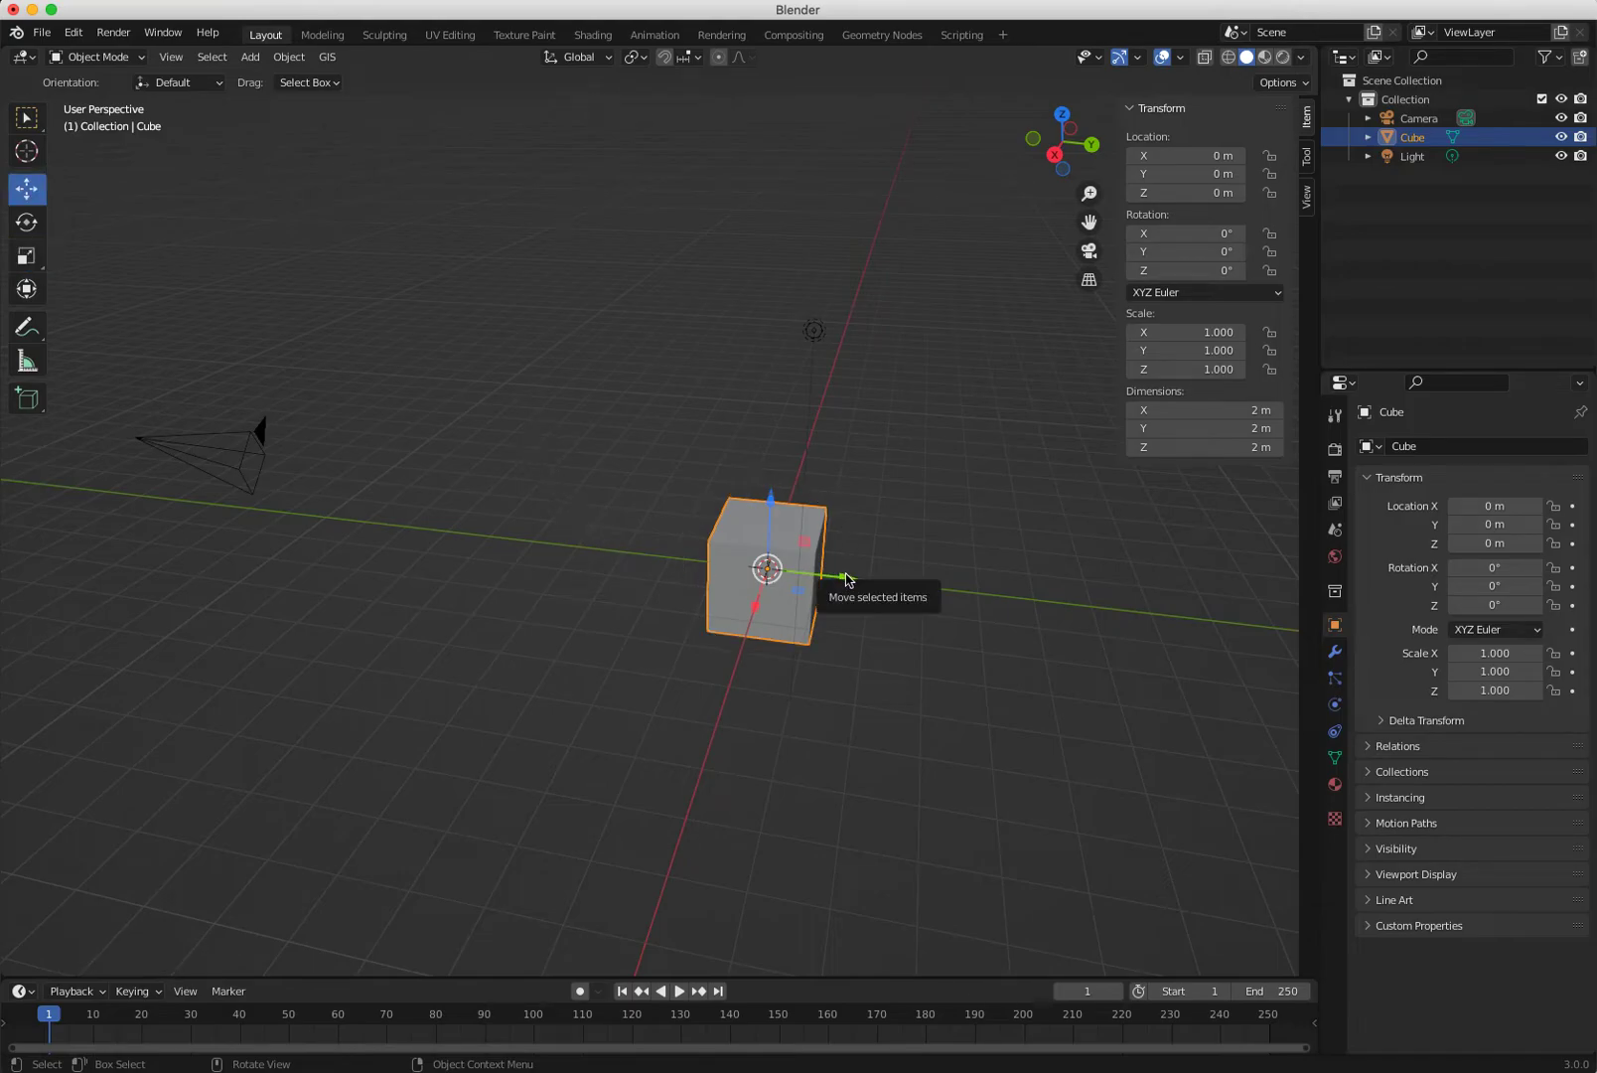
left_click(251, 58)
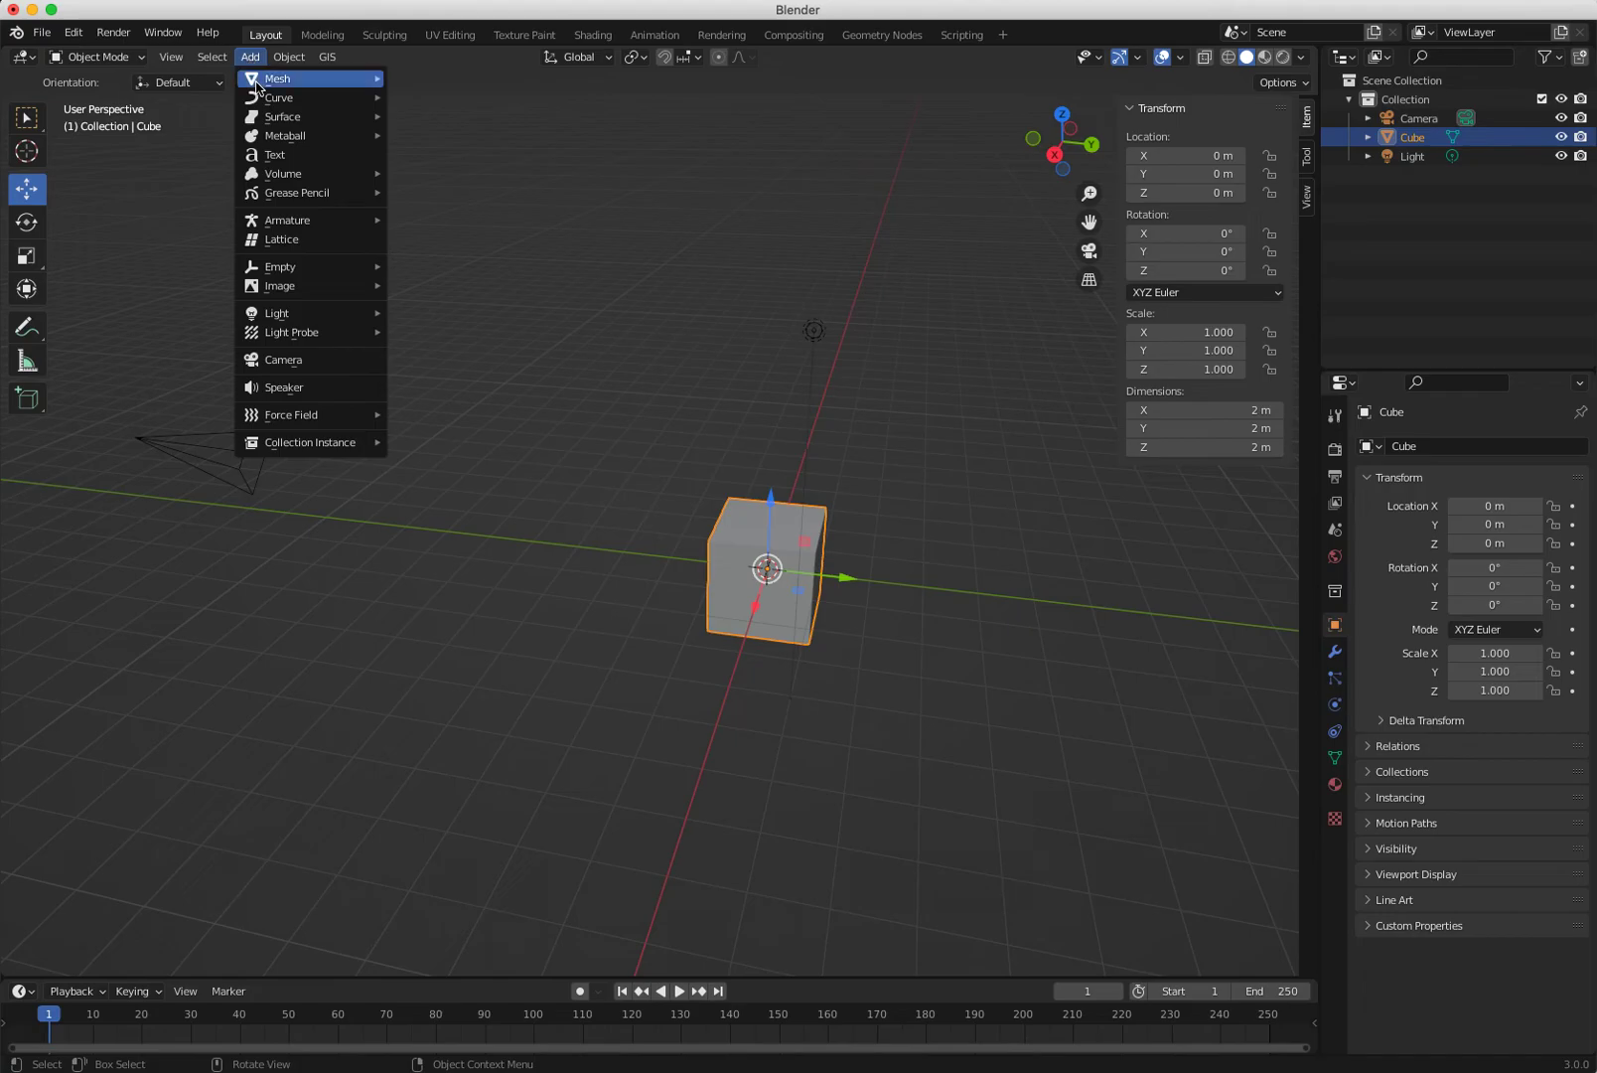
left_click_drag(820, 566, 418, 498)
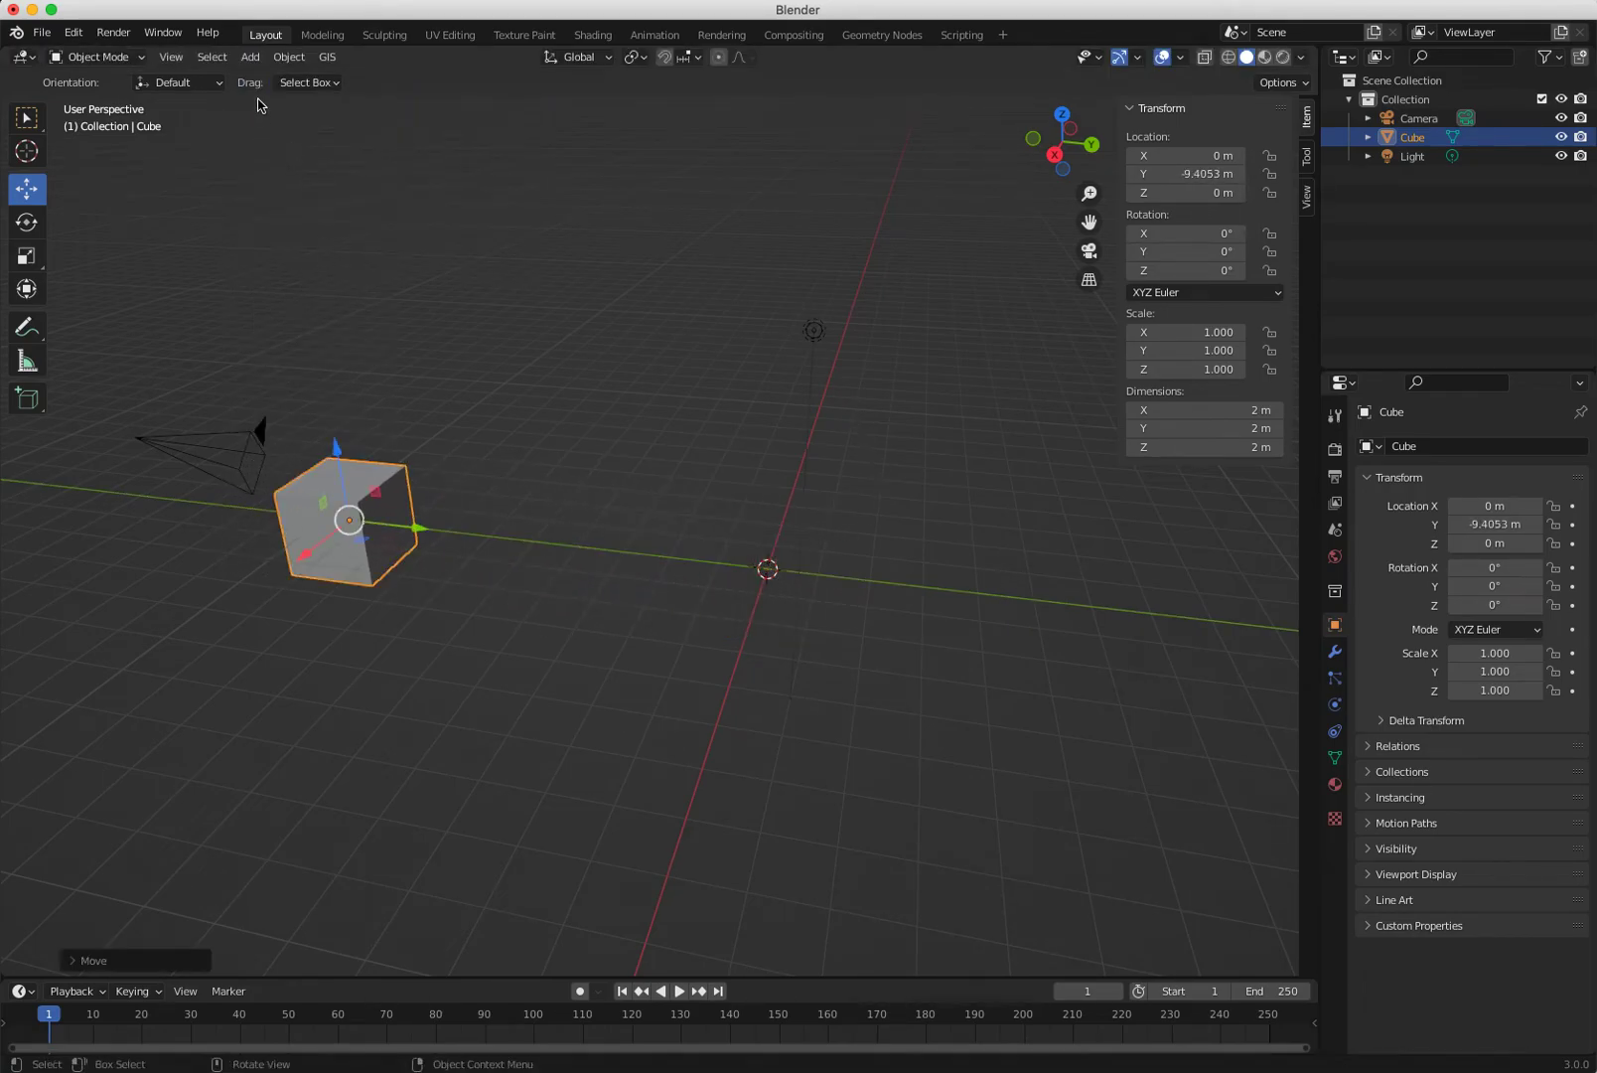
Add a 2 m circle mesh at the origin.
left_click(250, 57)
mouse_move(298, 79)
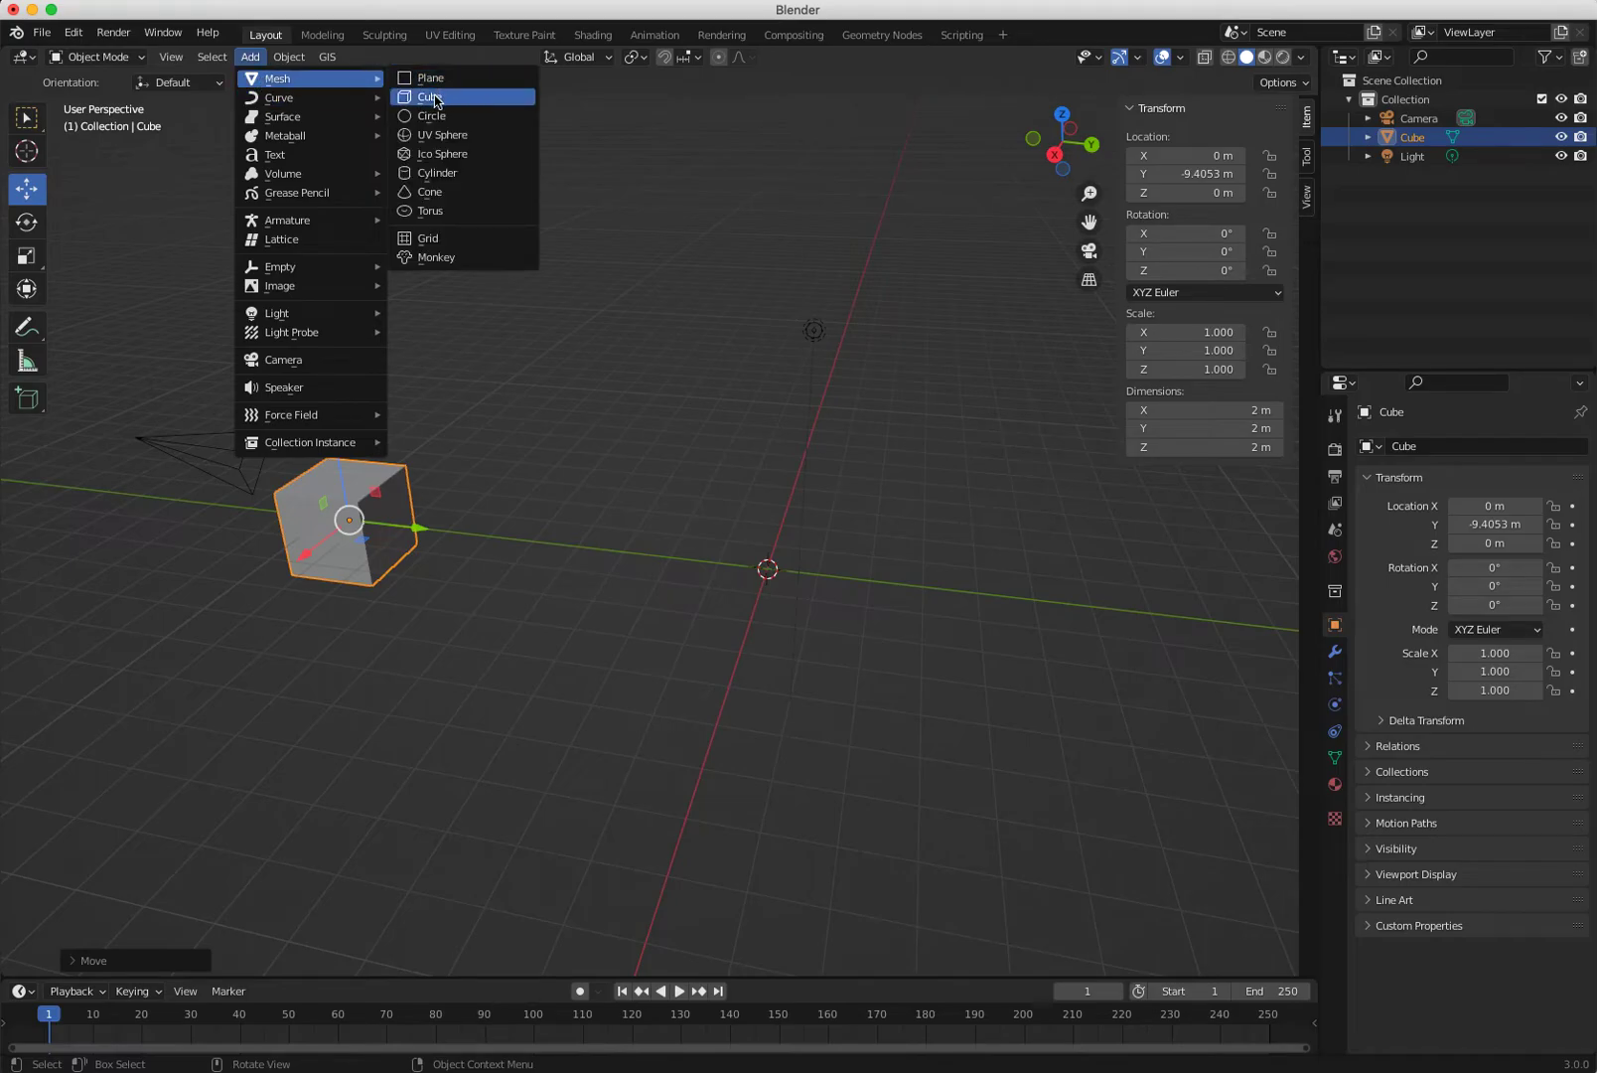
left_click(433, 116)
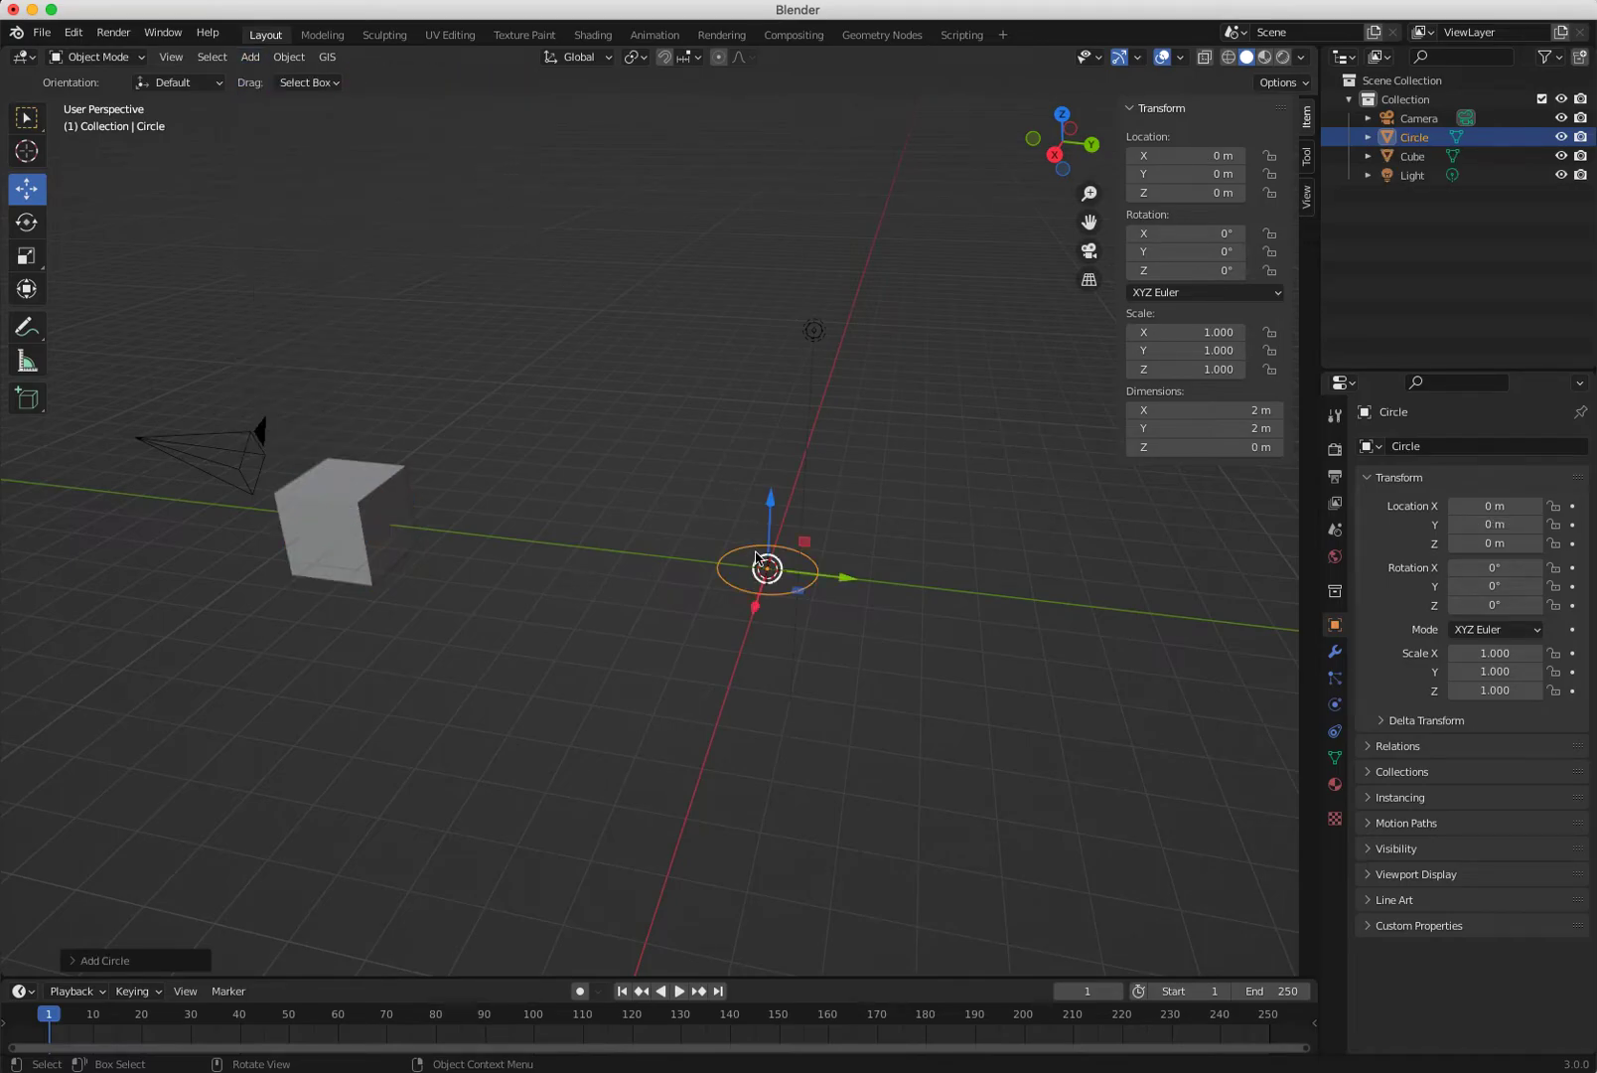
Raise the circle to Z 1.8969 m and shift it along Y and X.
left_click_drag(775, 506, 772, 449)
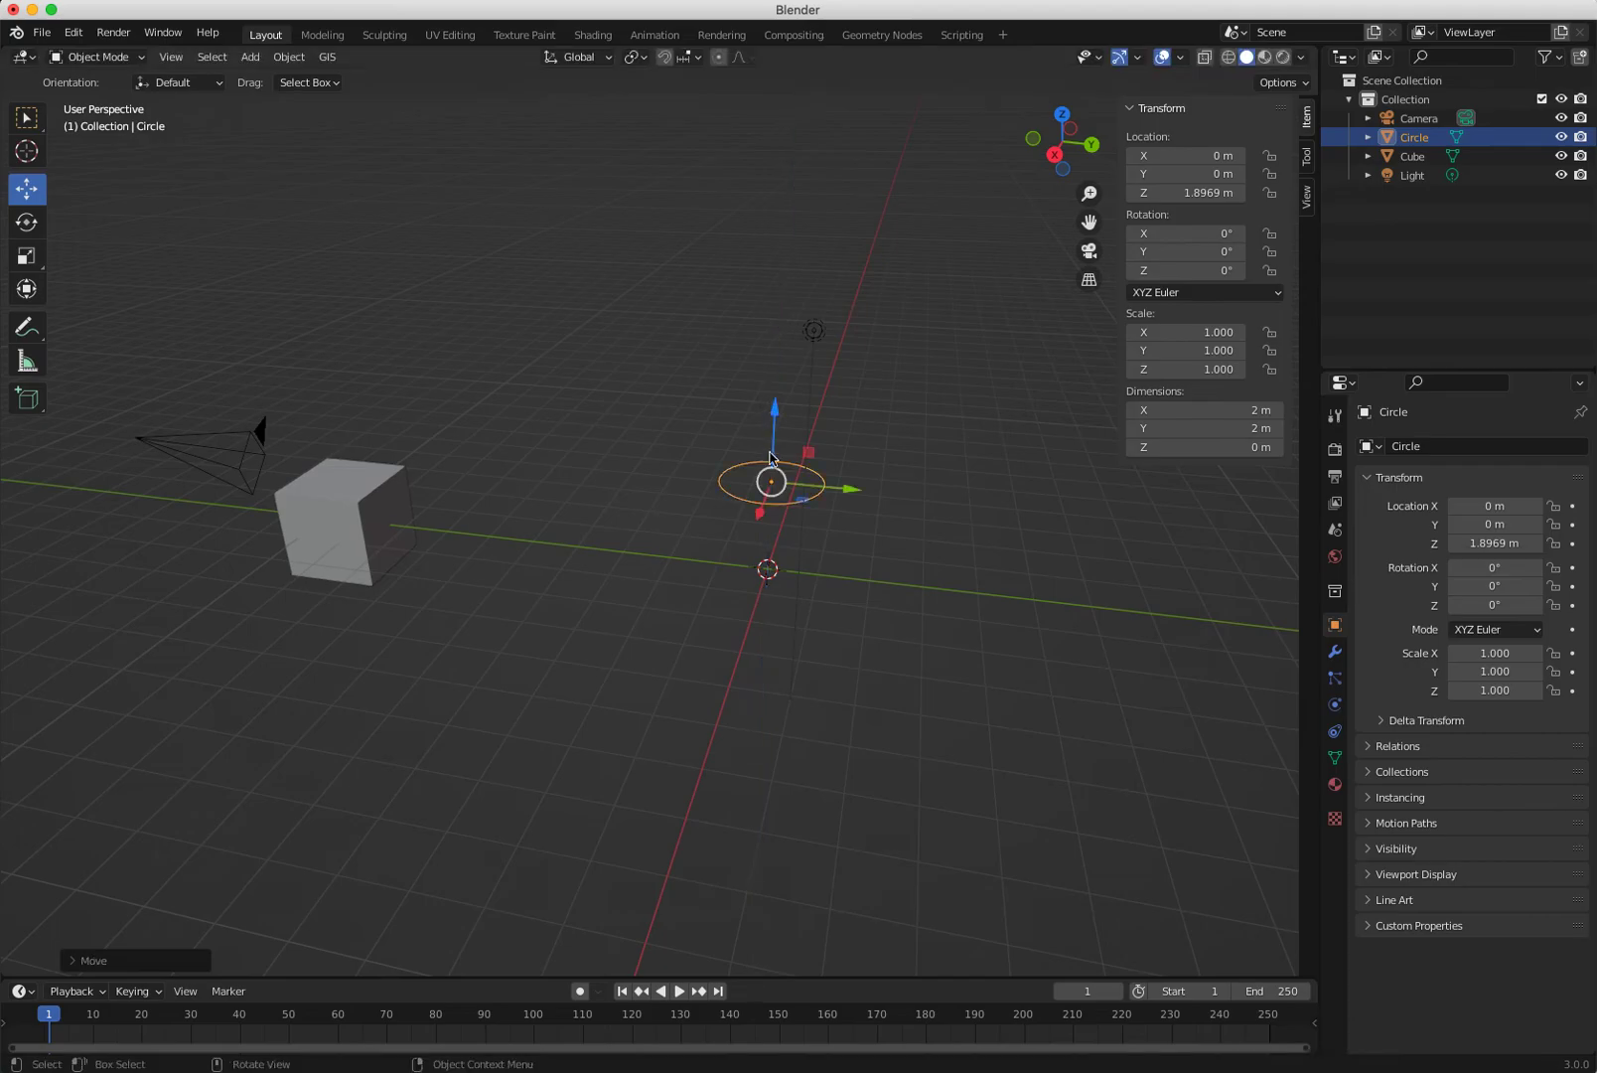
left_click_drag(845, 493, 617, 438)
left_click_drag(536, 502, 590, 425)
right_click(486, 493)
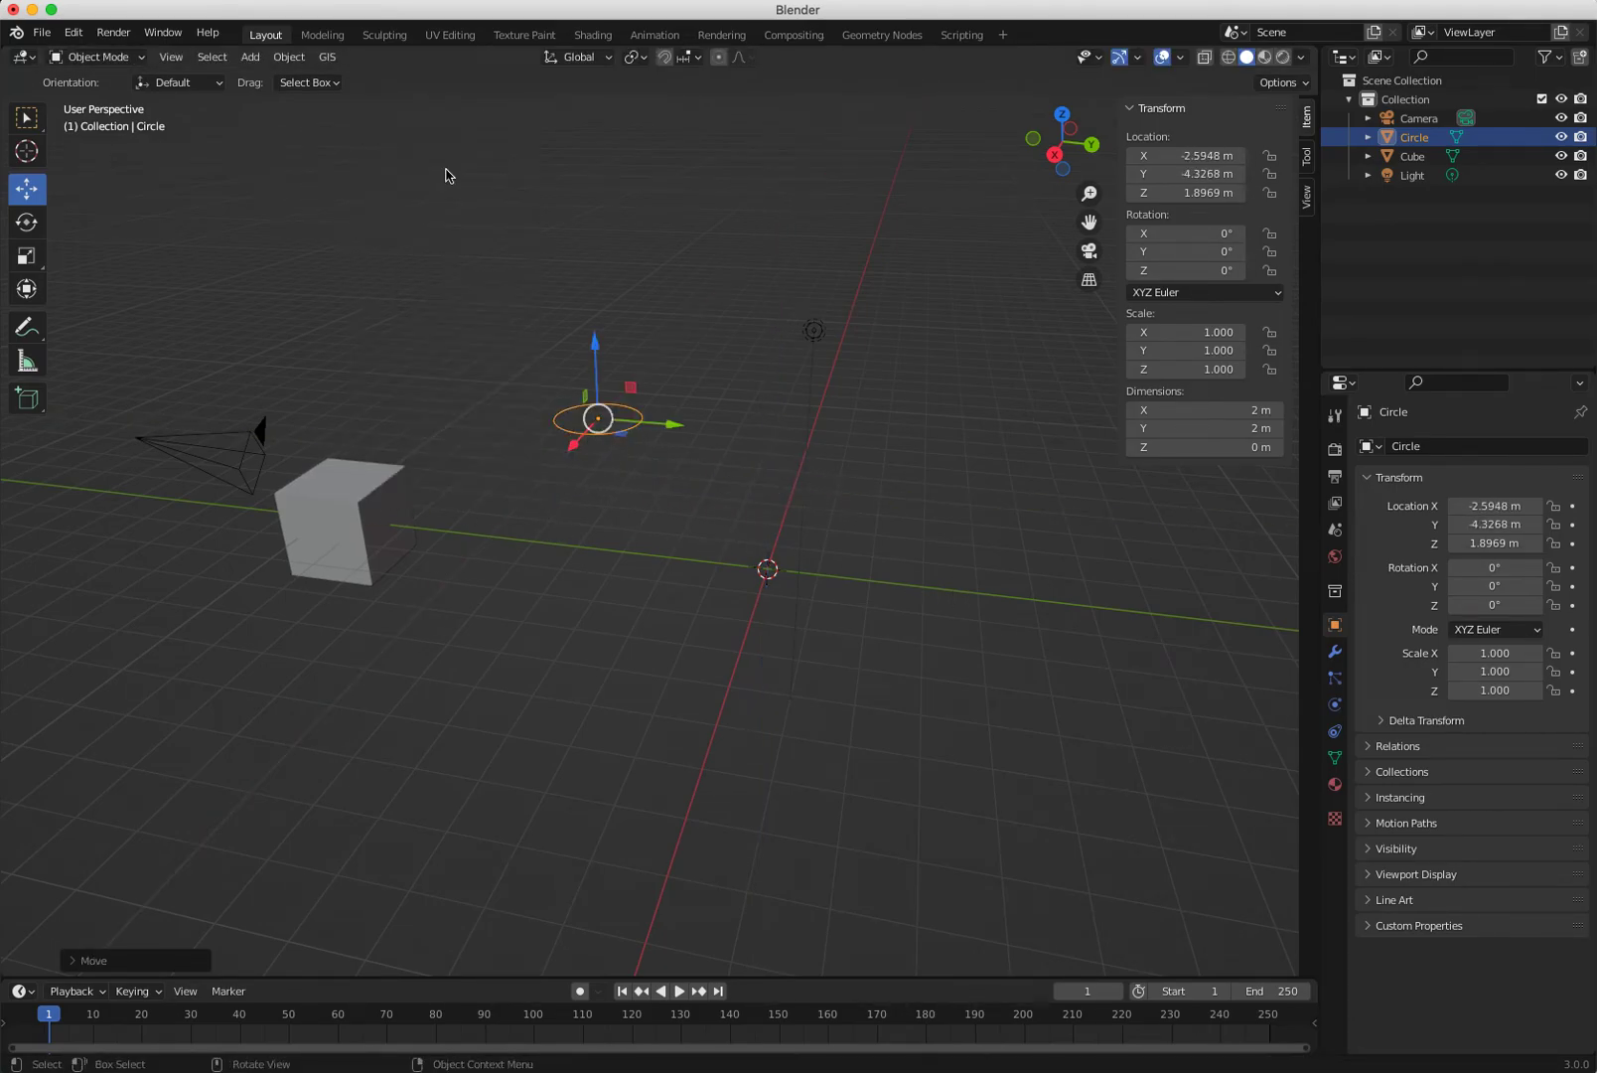
Add a UV sphere and an icosphere, sliding each along Y beside the cube.
left_click(251, 56)
mouse_move(298, 78)
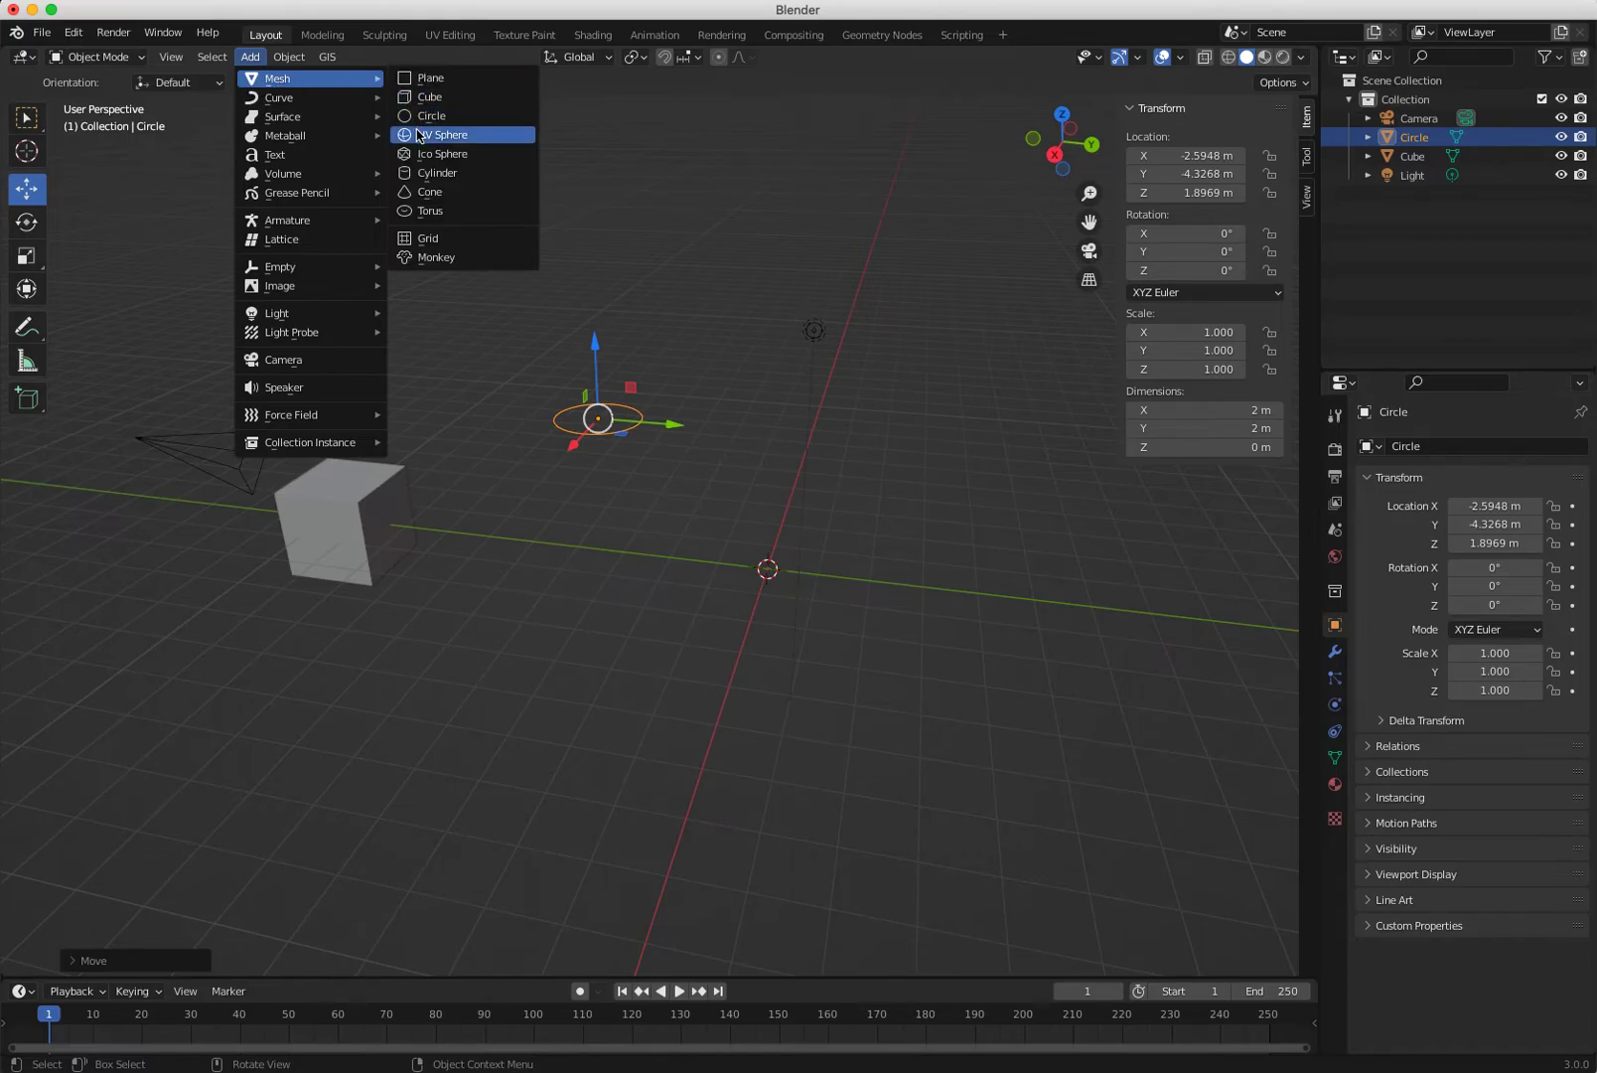
left_click(418, 136)
left_click_drag(852, 583, 576, 531)
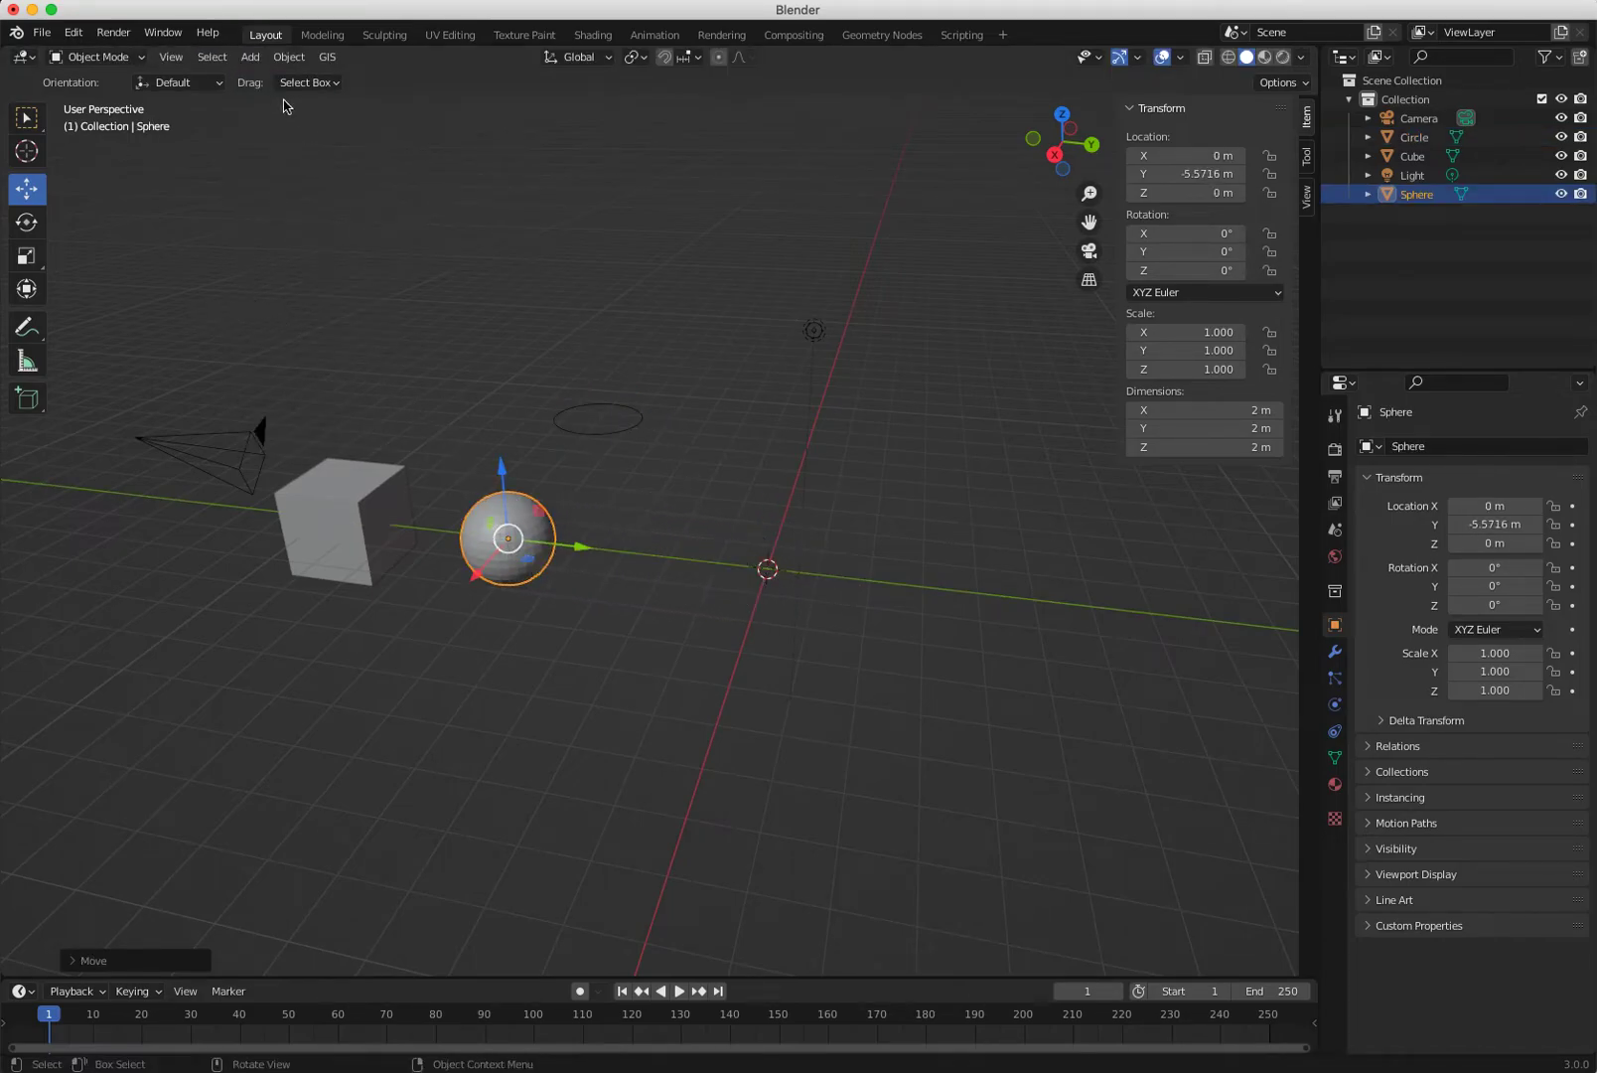
left_click(289, 56)
mouse_move(254, 59)
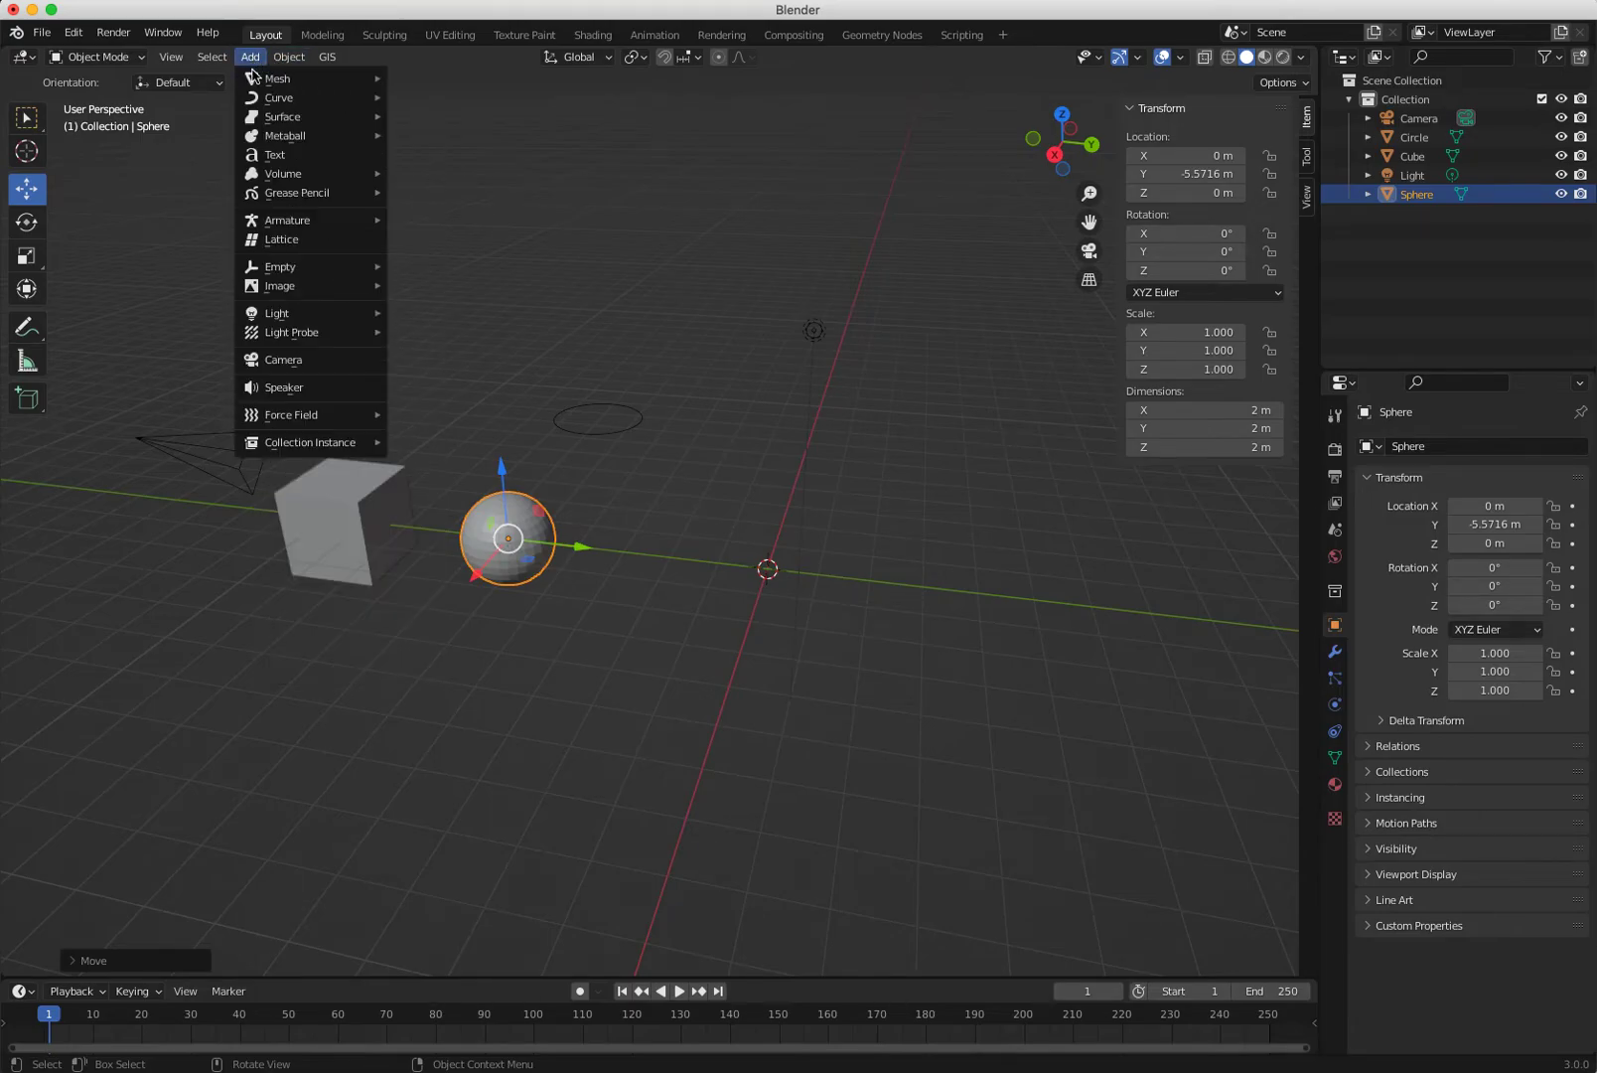
left_click(429, 154)
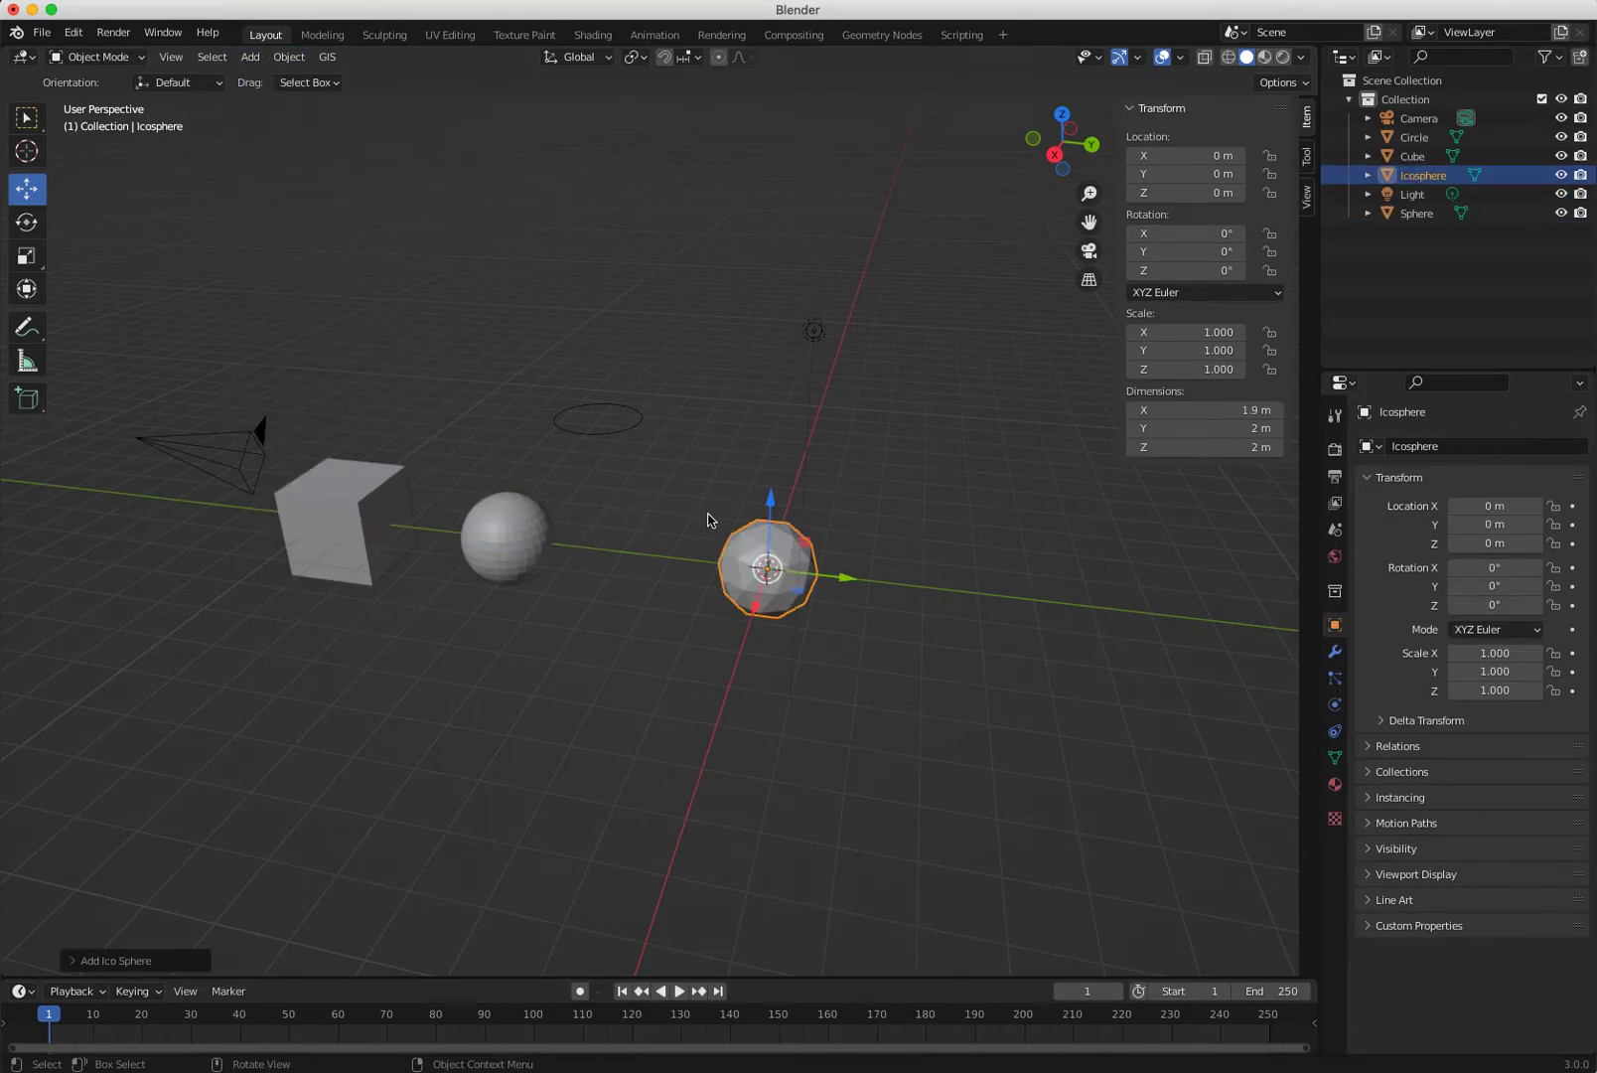
left_click_drag(838, 584, 739, 567)
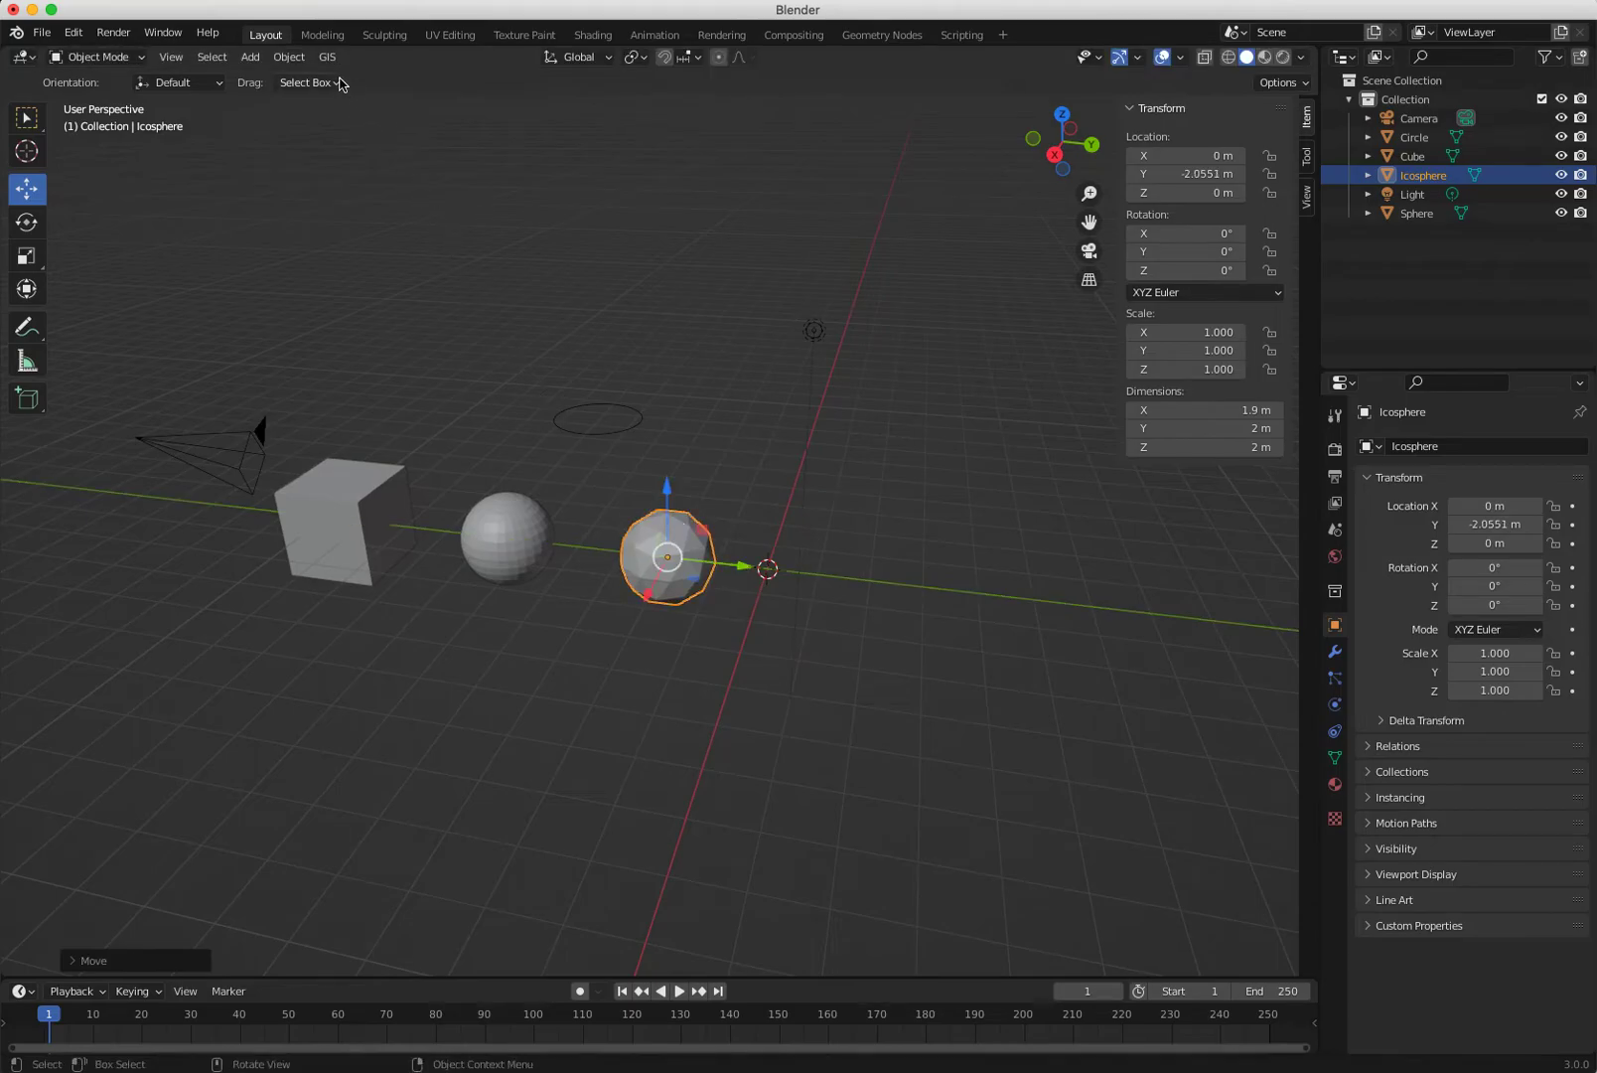
Add a cylinder and a cone along Y, the cone ending at Y 3.8257 m.
left_click(251, 56)
mouse_move(290, 80)
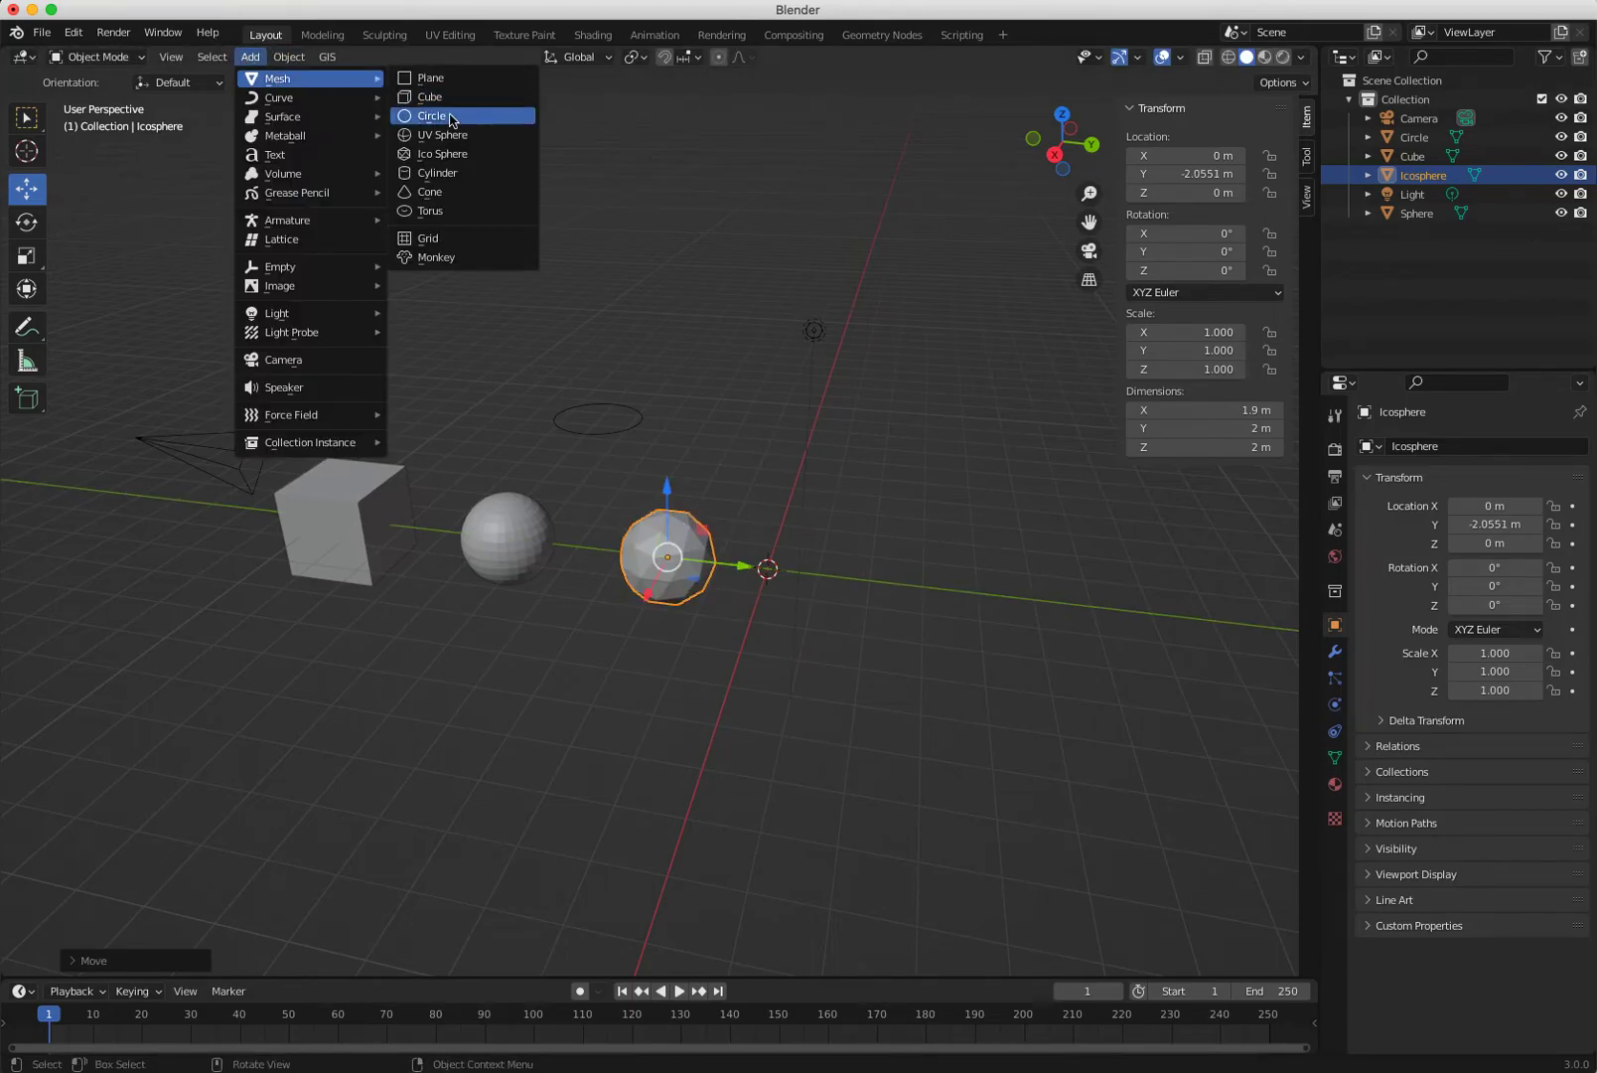
left_click(454, 173)
left_click_drag(840, 583, 895, 589)
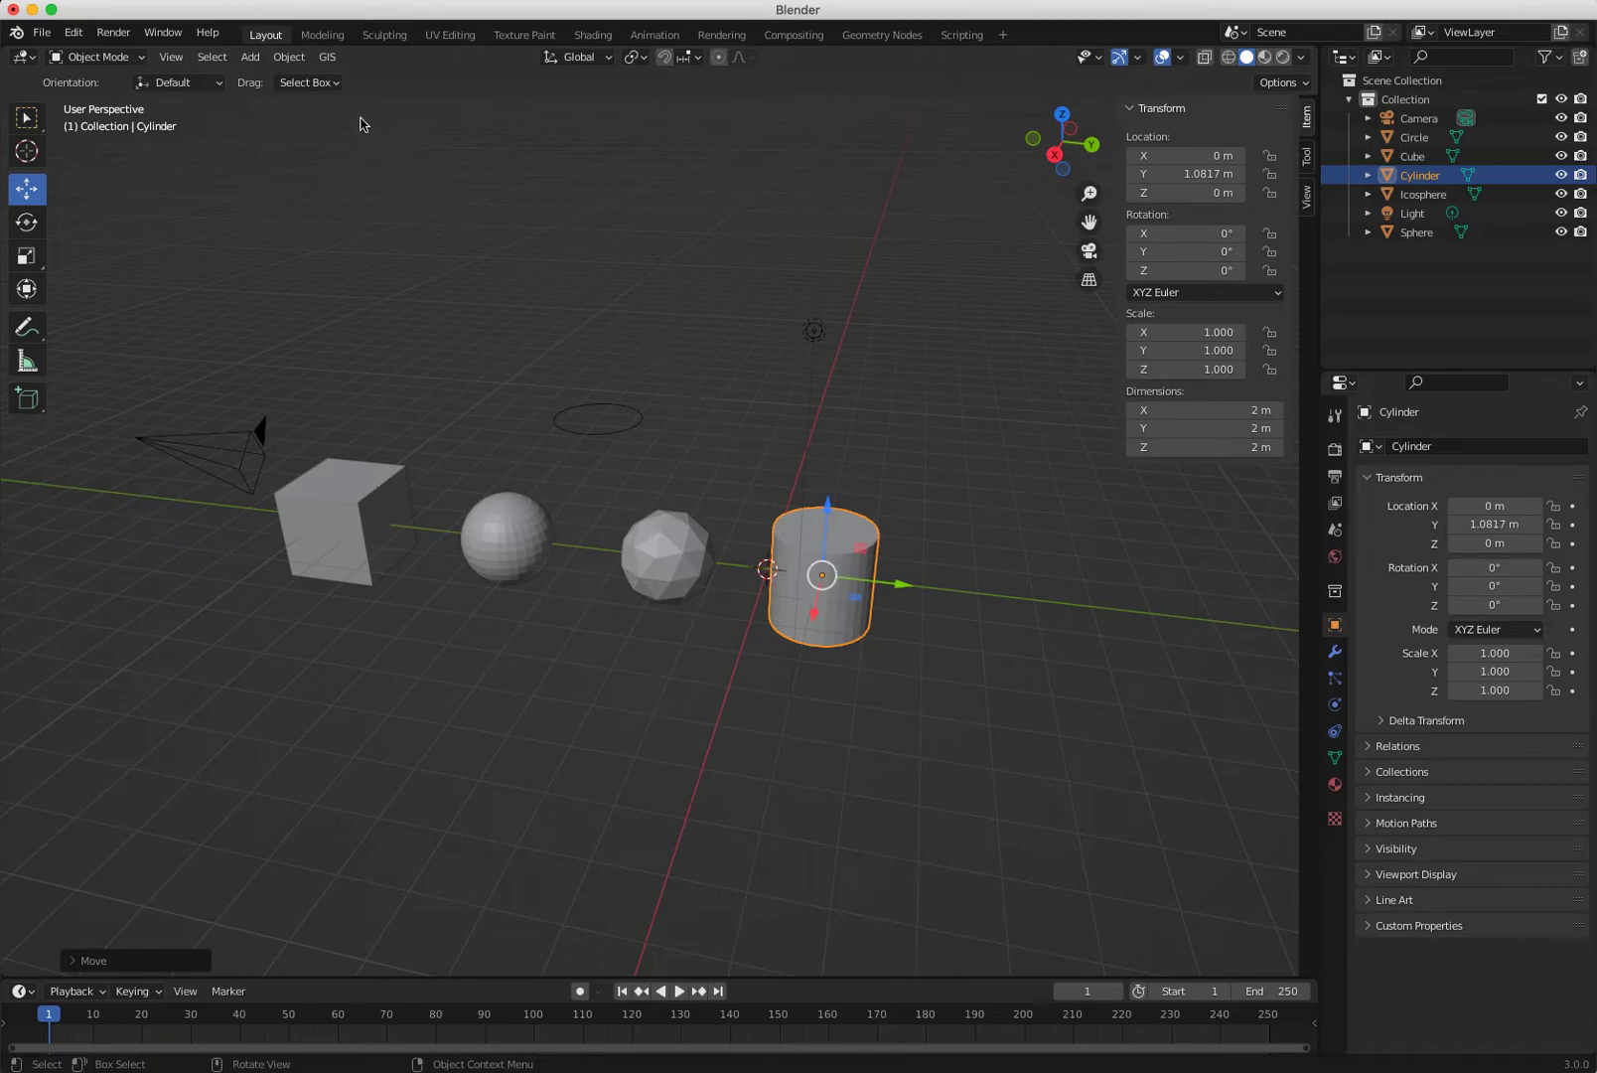
left_click(250, 57)
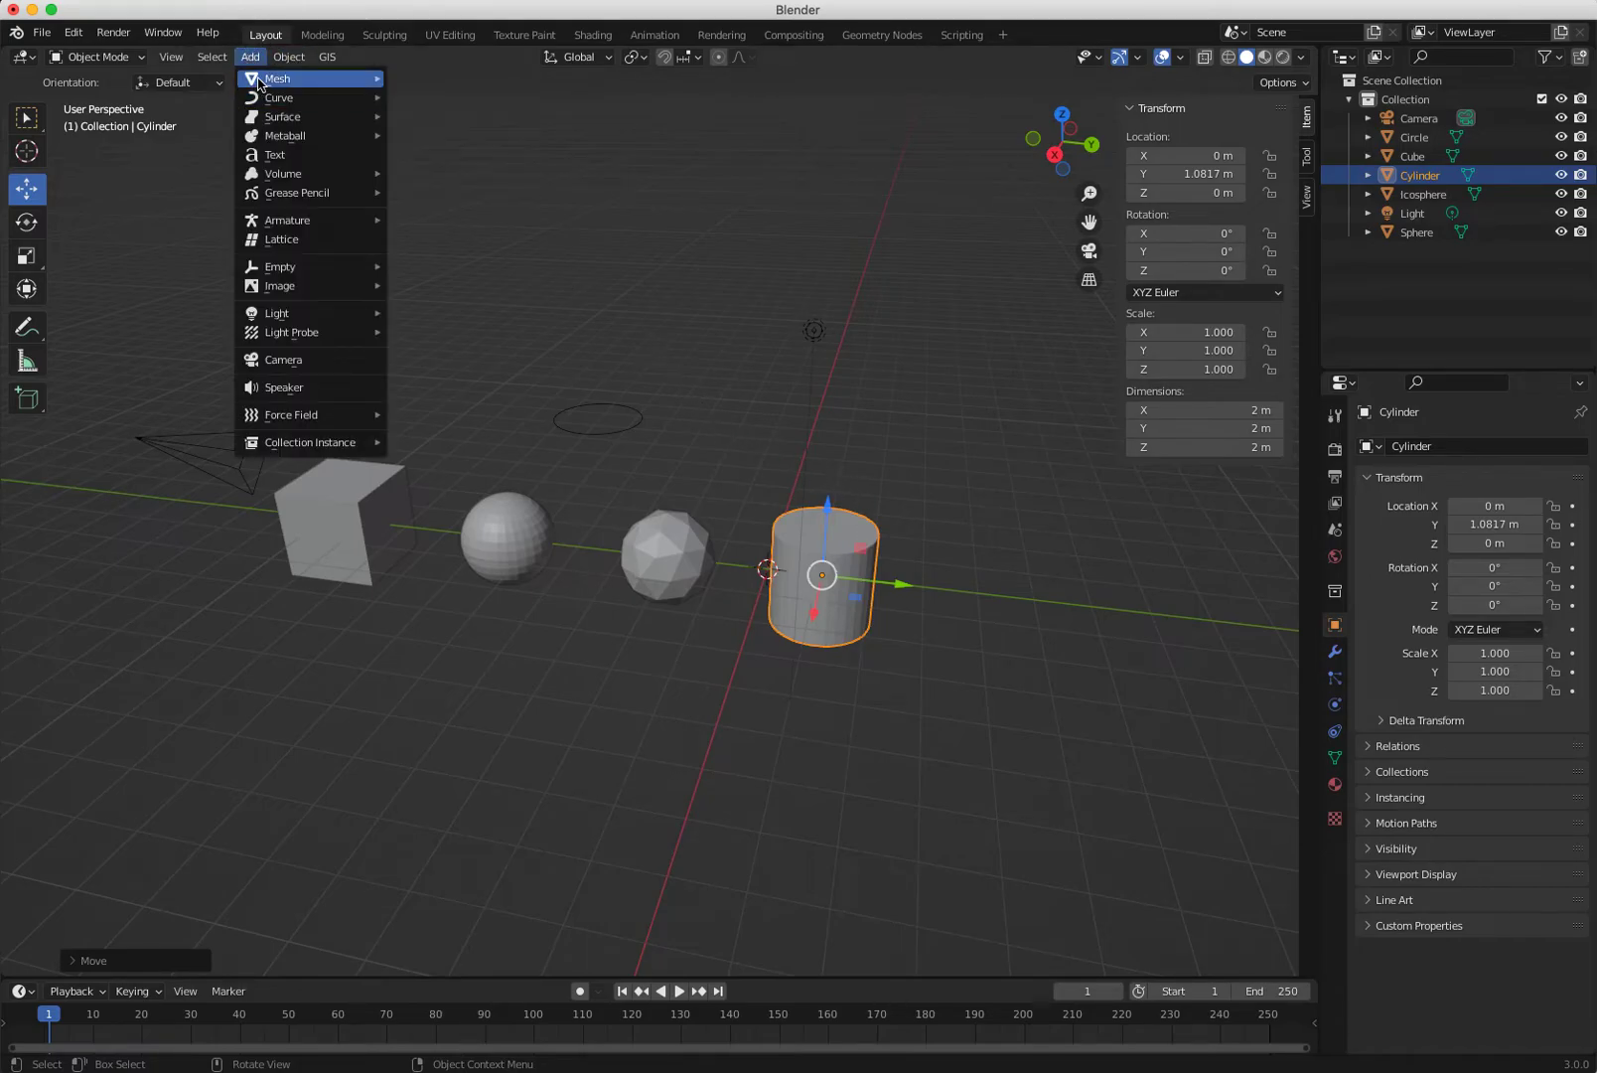
mouse_move(258, 81)
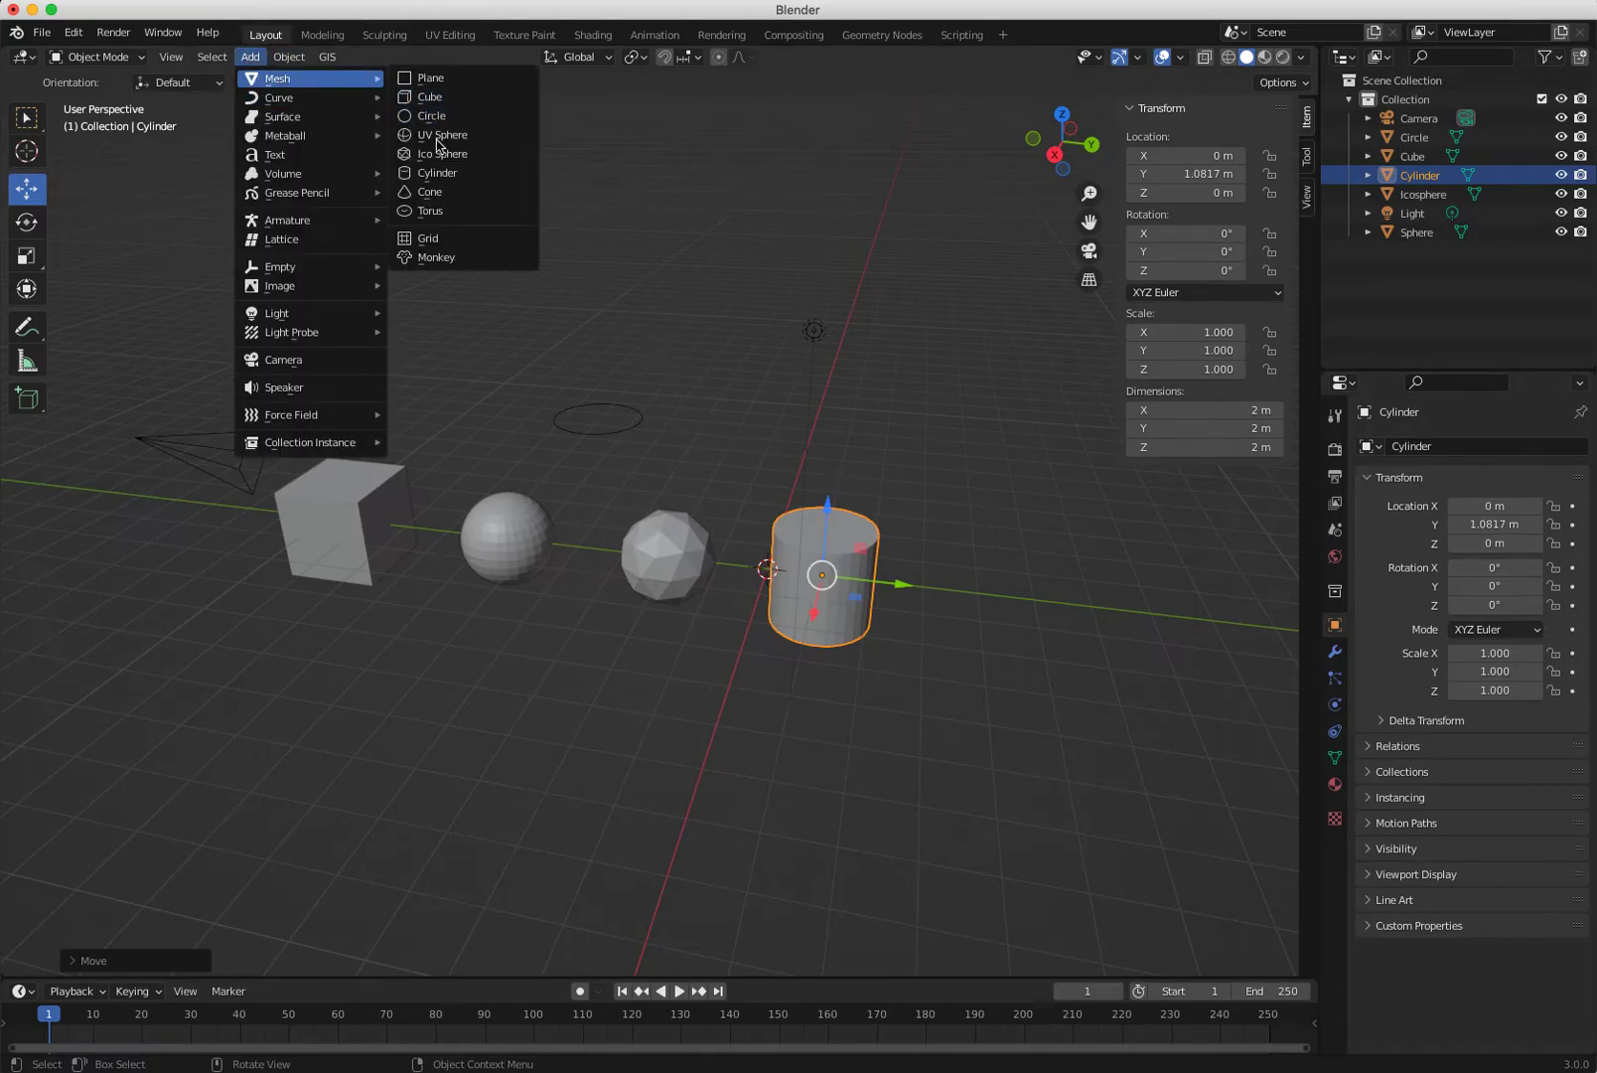
left_click(424, 194)
left_click_drag(856, 586, 1066, 631)
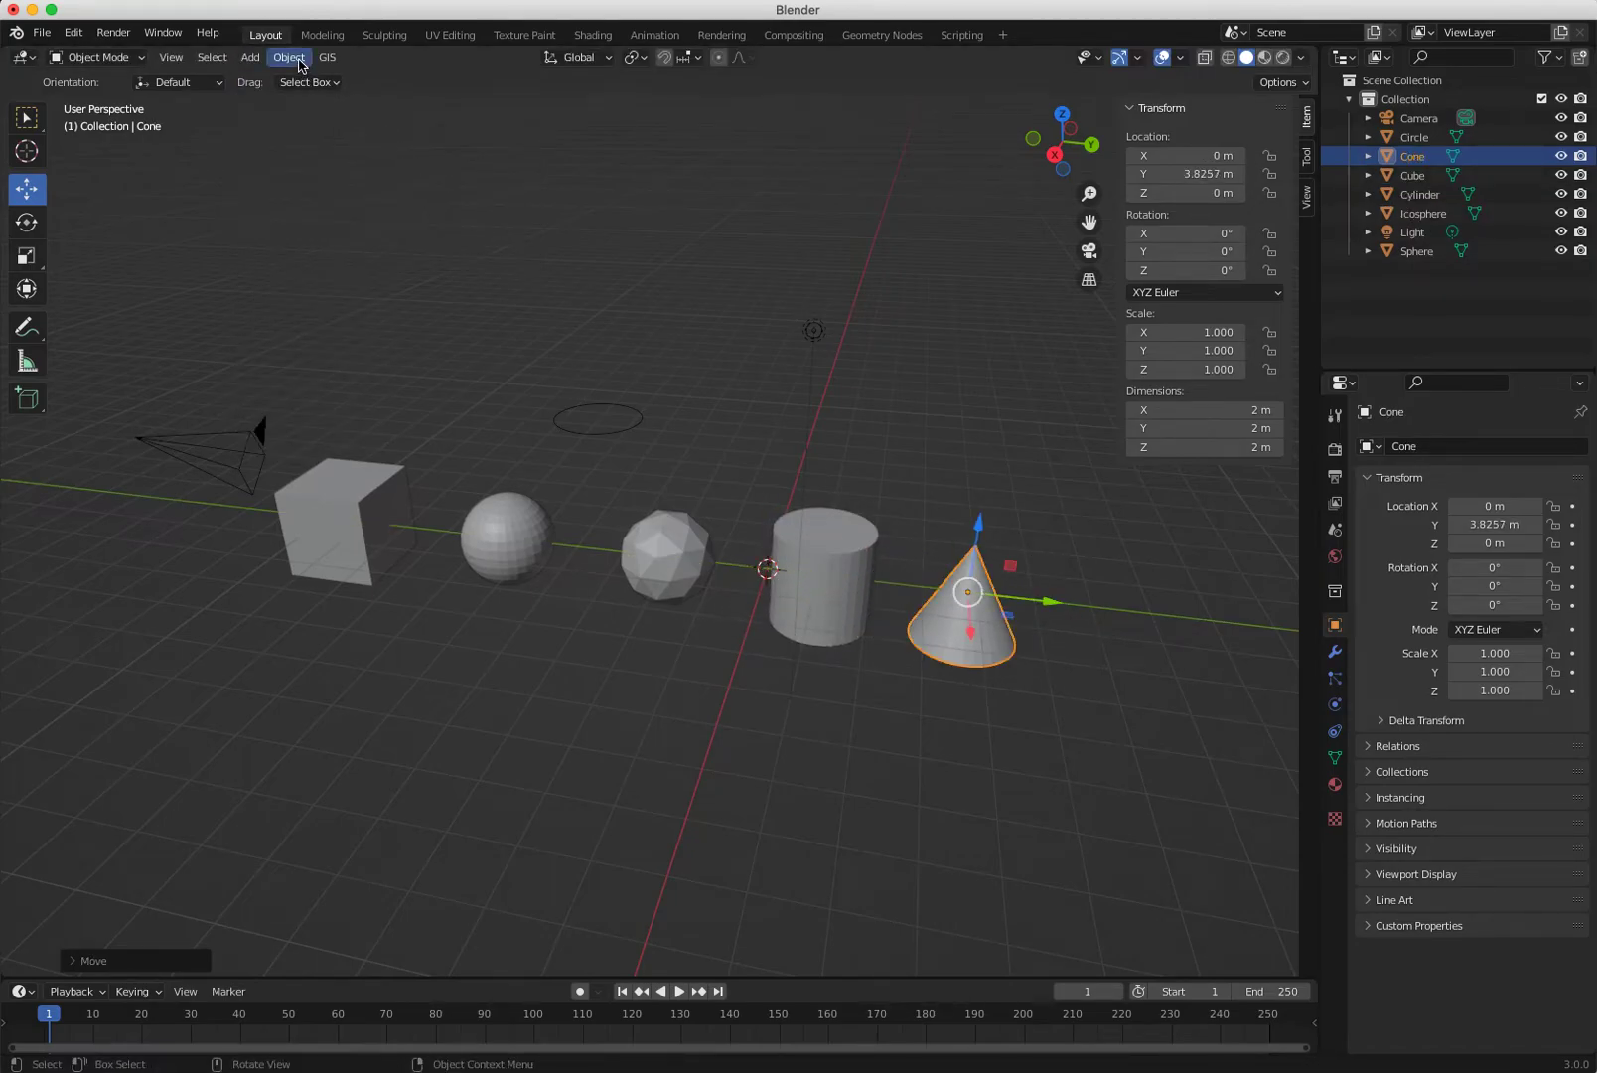
Add a torus mesh at the origin.
left_click(252, 58)
mouse_move(328, 76)
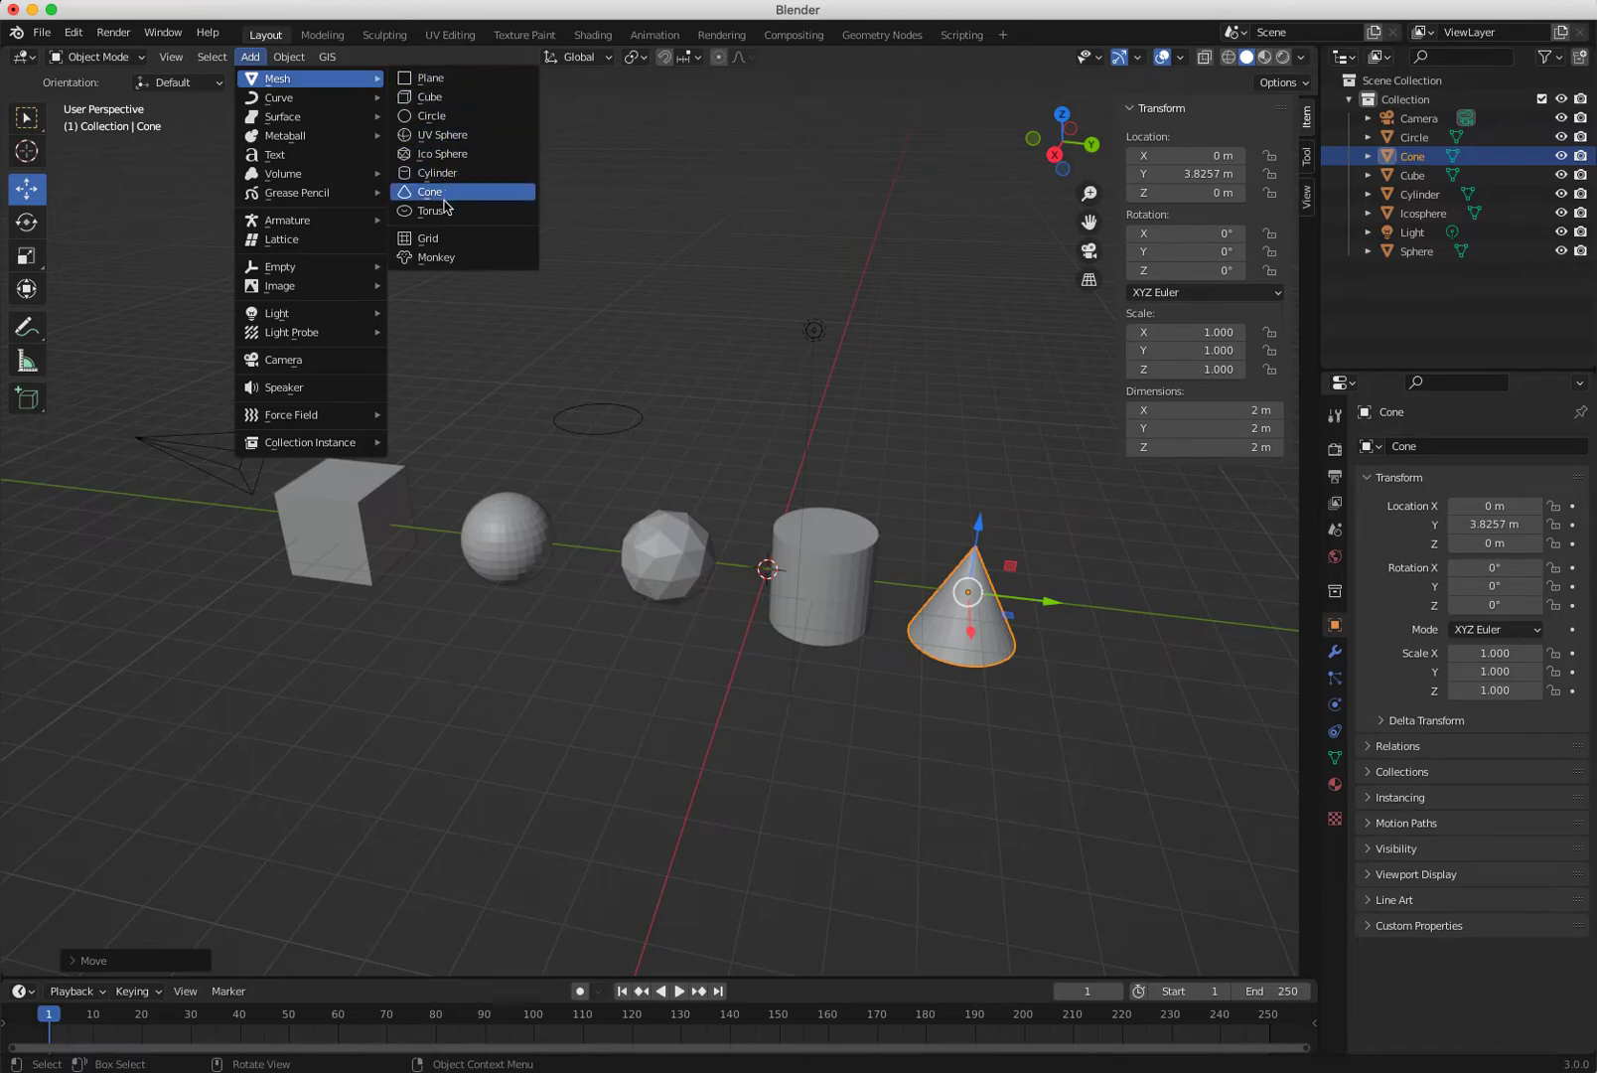
left_click(477, 217)
Slide the torus past the cone, then move it exactly 1 m further to Y 7.8291 m.
left_click_drag(848, 579, 1242, 646)
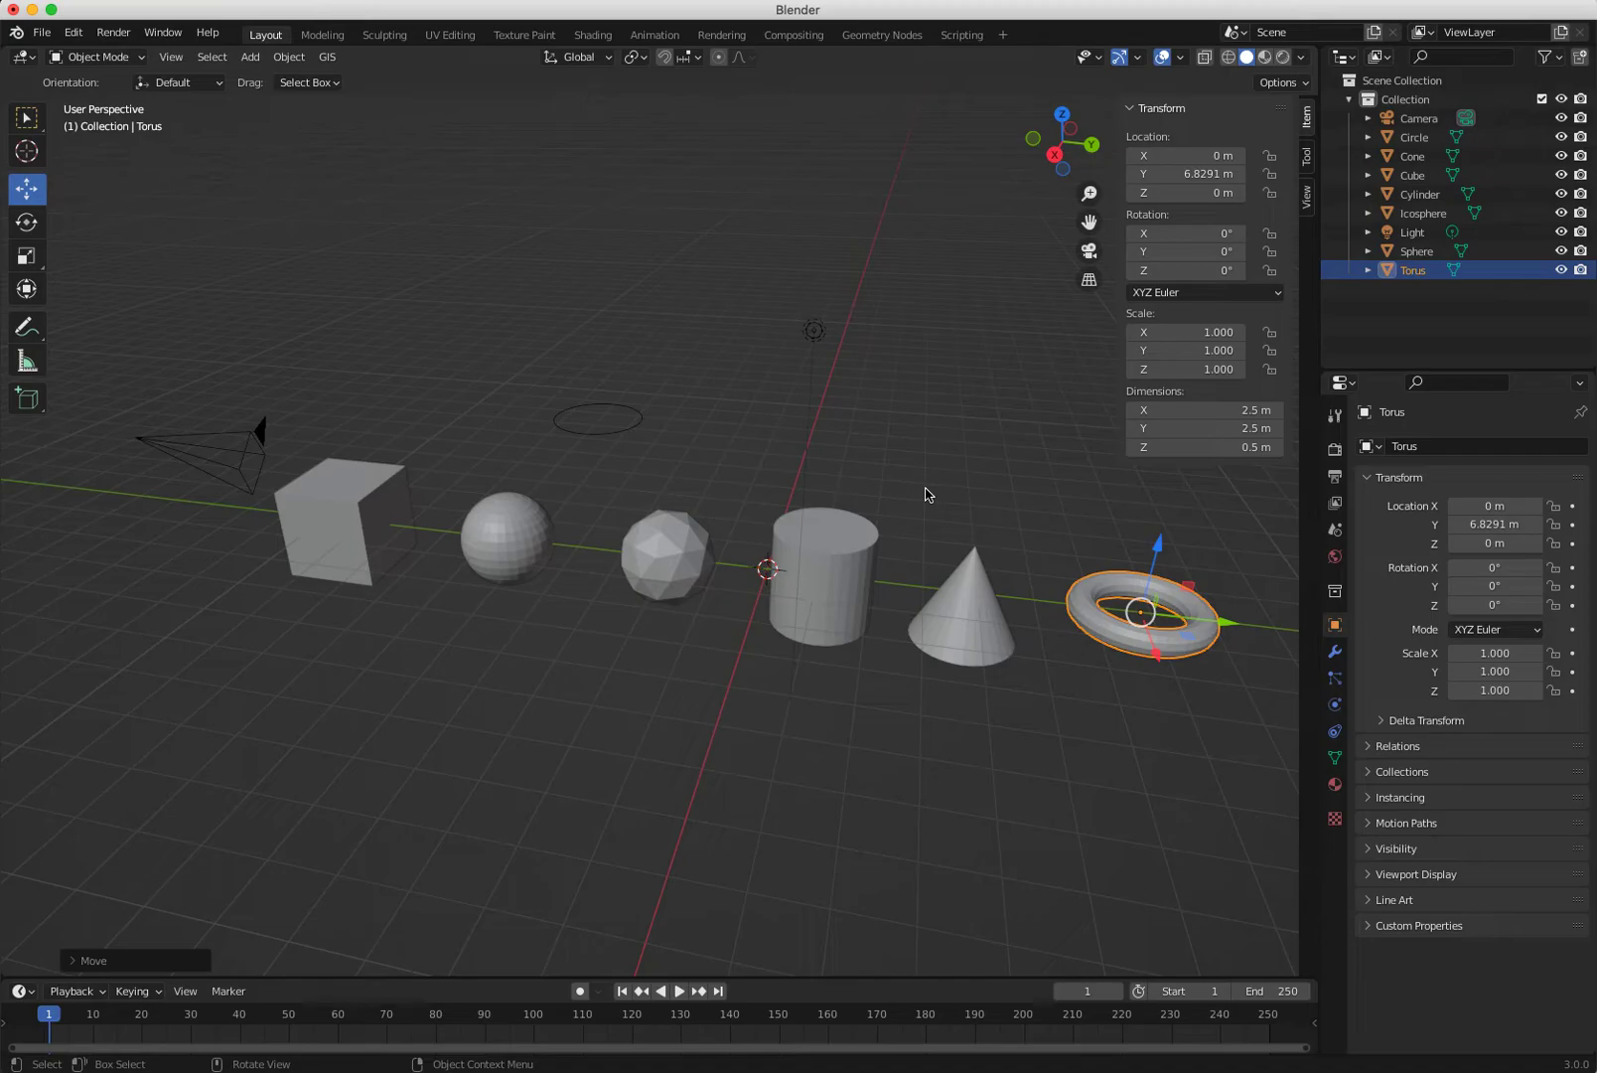
left_click(76, 961)
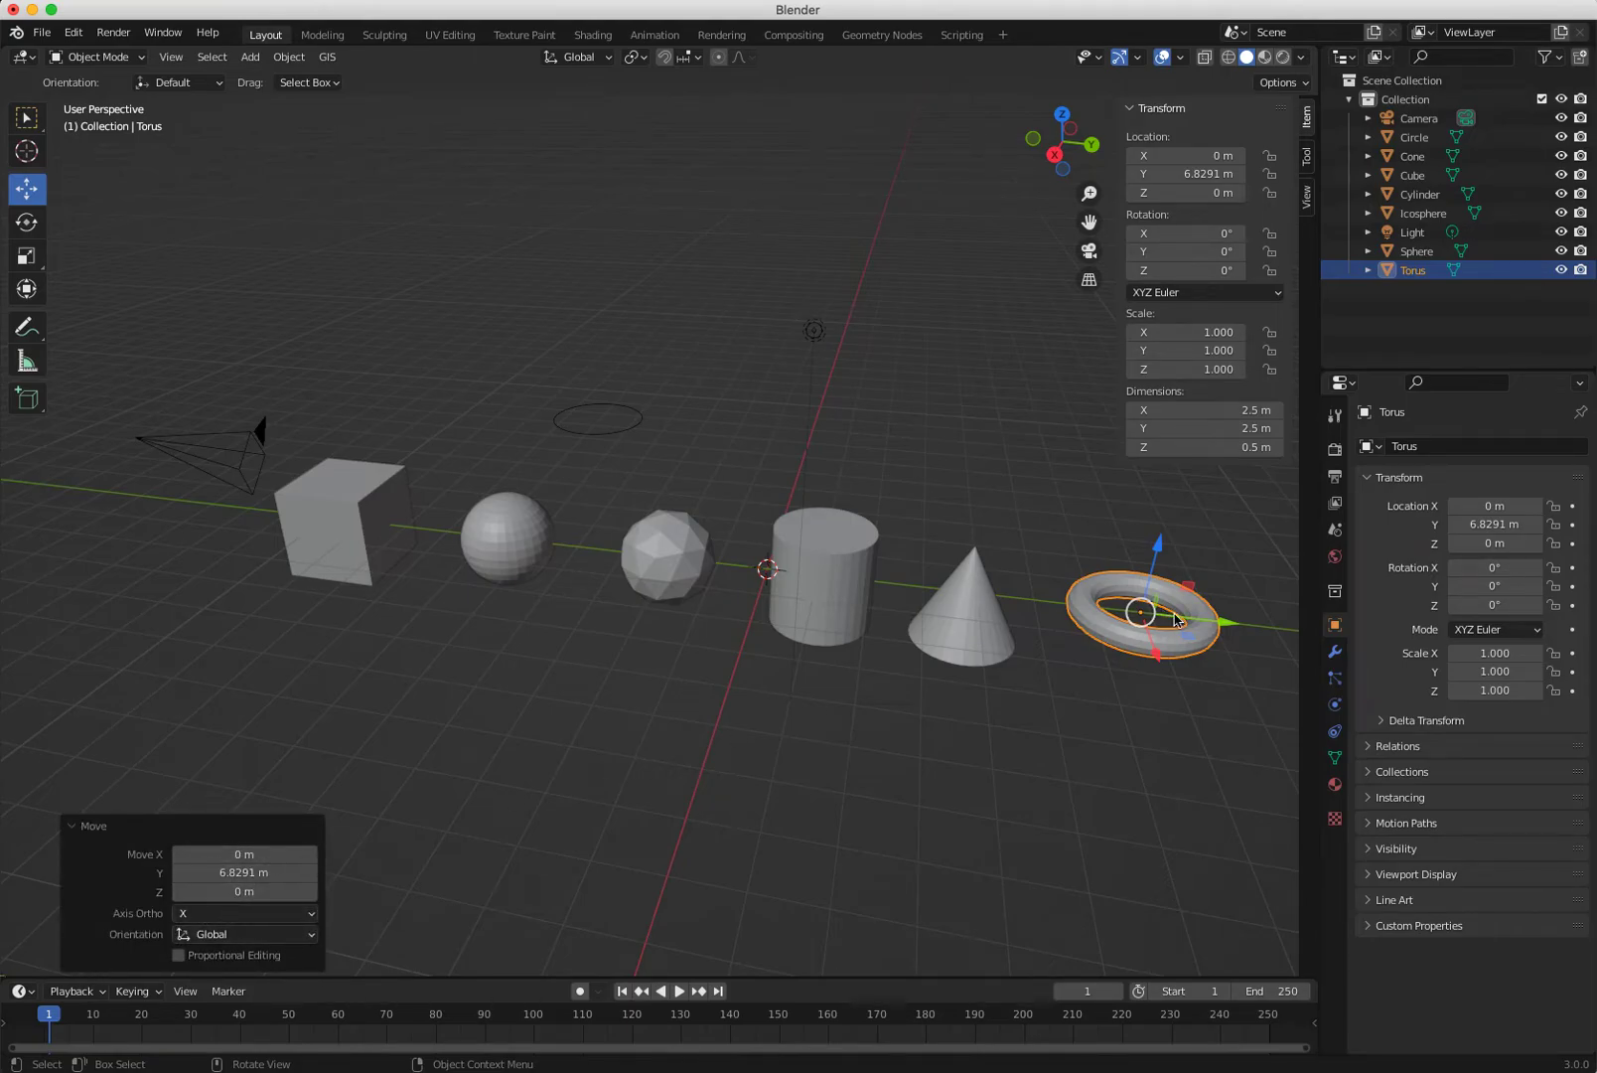
mouse_move(1230, 628)
left_mouse_down()
mouse_move(1201, 617)
mouse_move(1226, 628)
left_mouse_up()
left_click(246, 876)
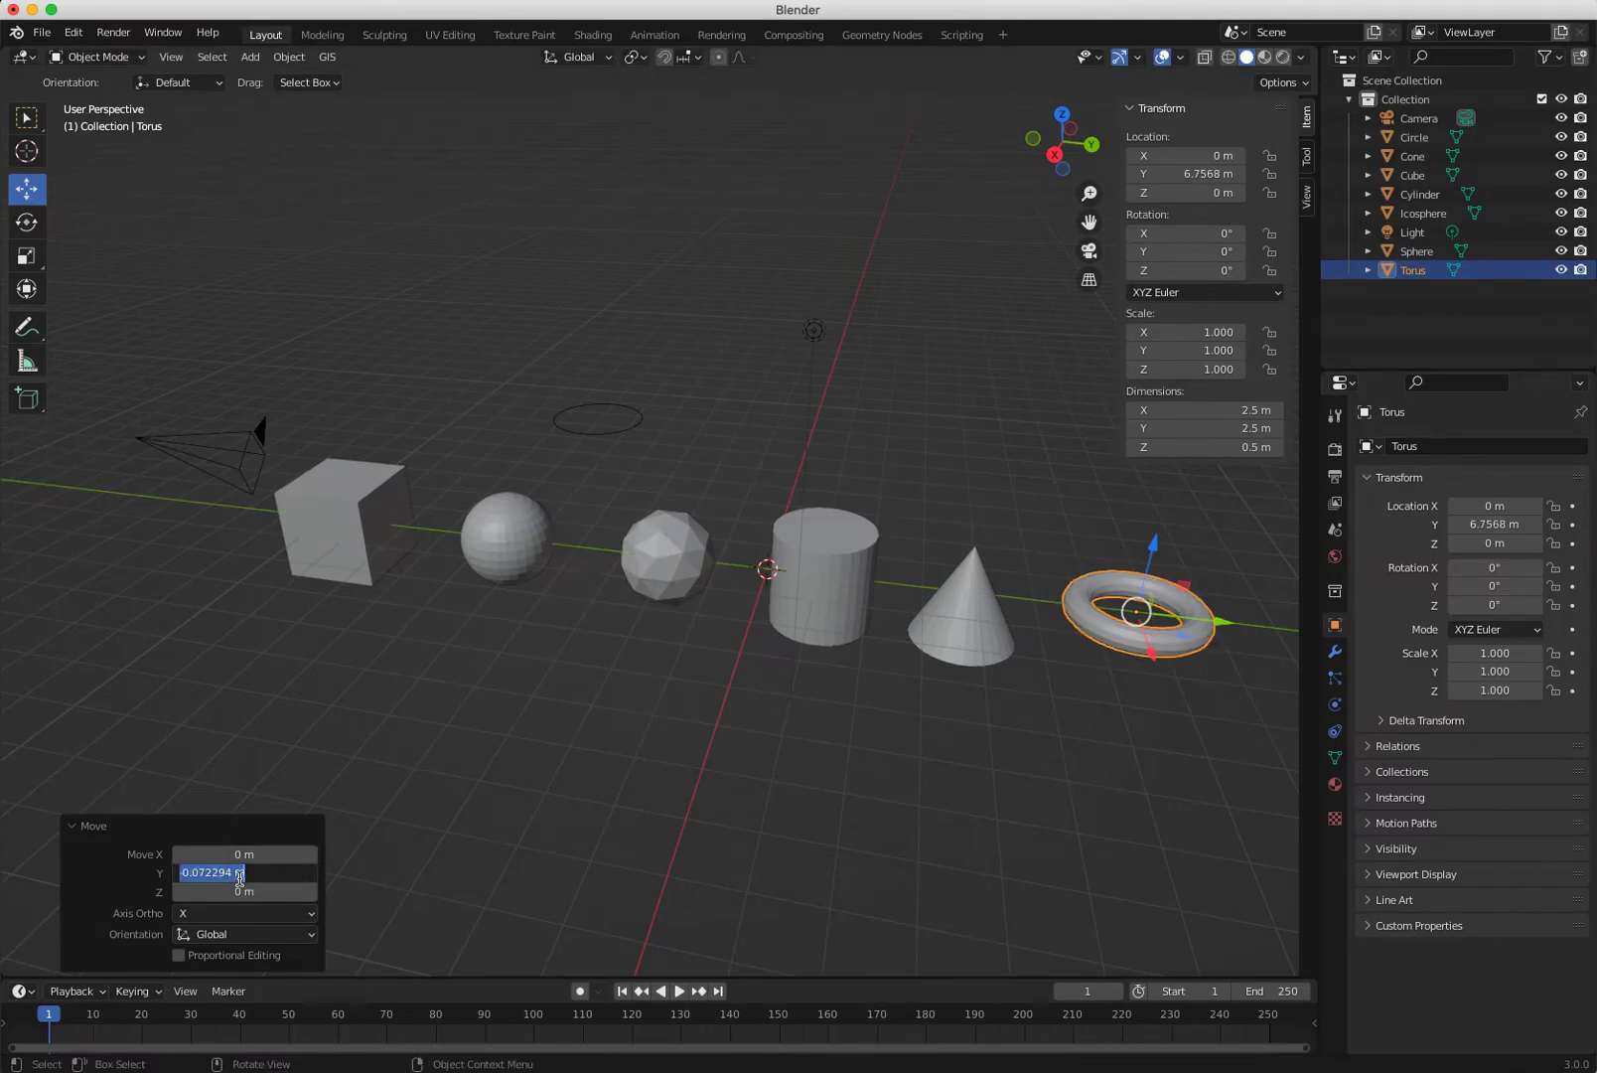
type("1")
key("Return")
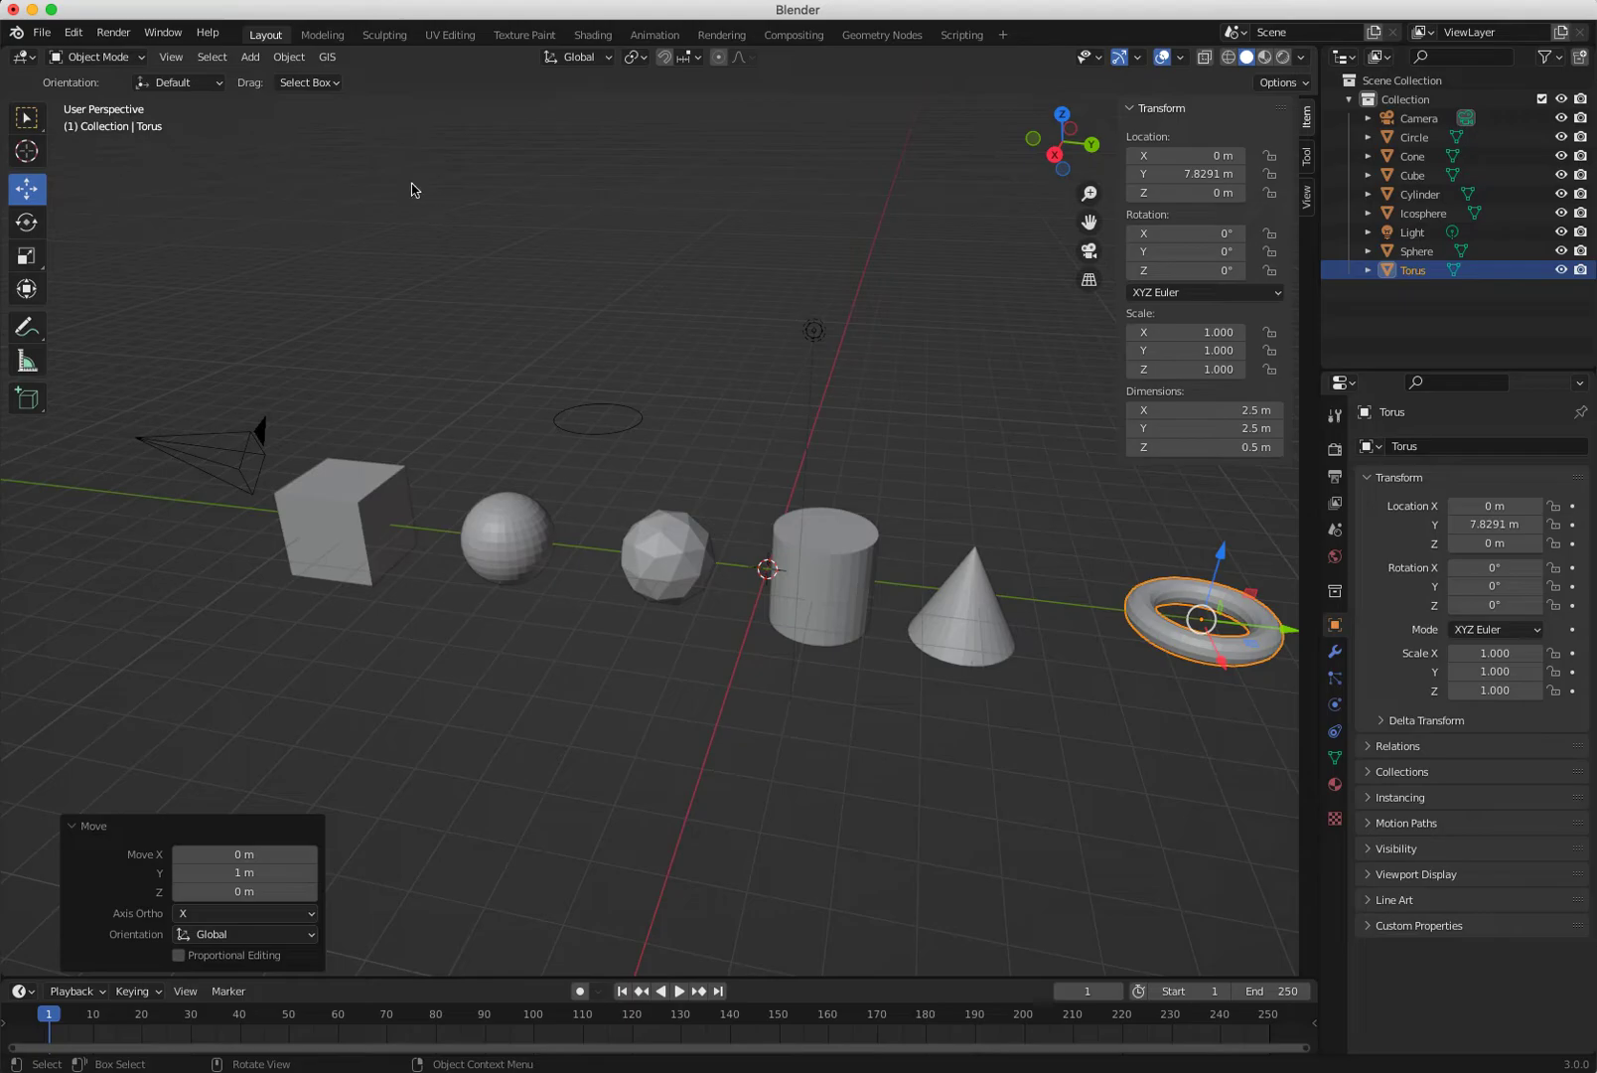
left_click(212, 57)
mouse_move(251, 56)
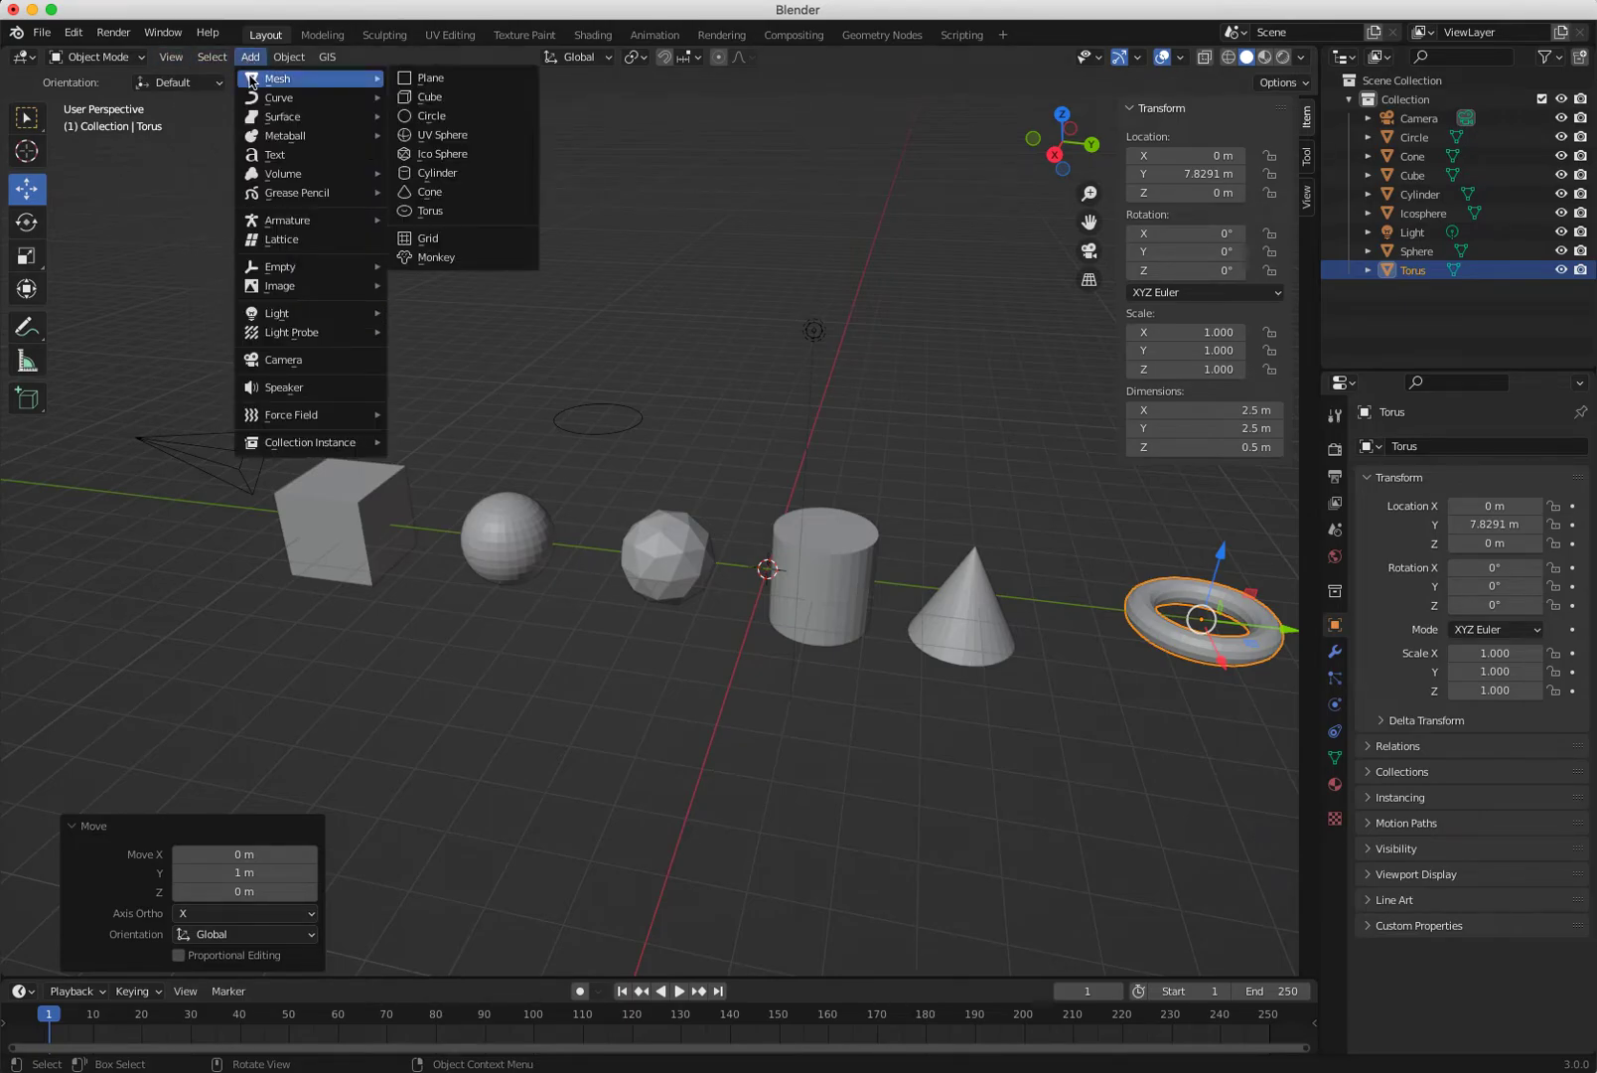
Add a test torus with 49 major segments.
left_click(424, 211)
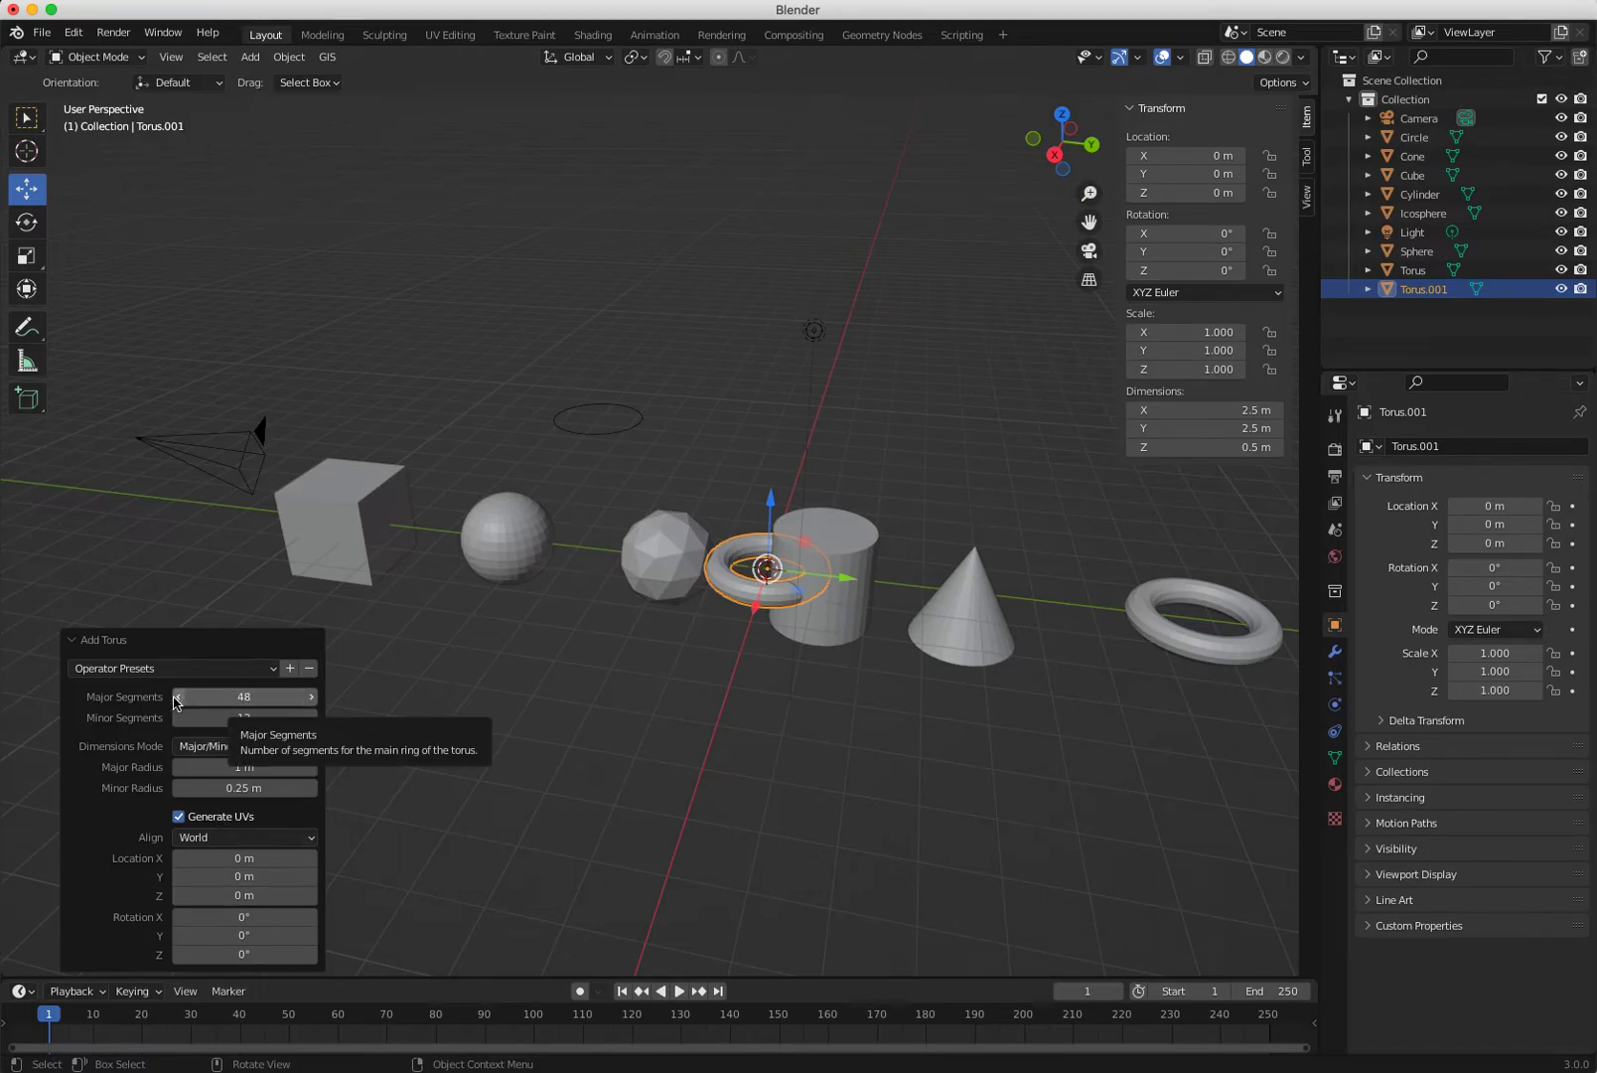
left_click_drag(180, 704, 184, 704)
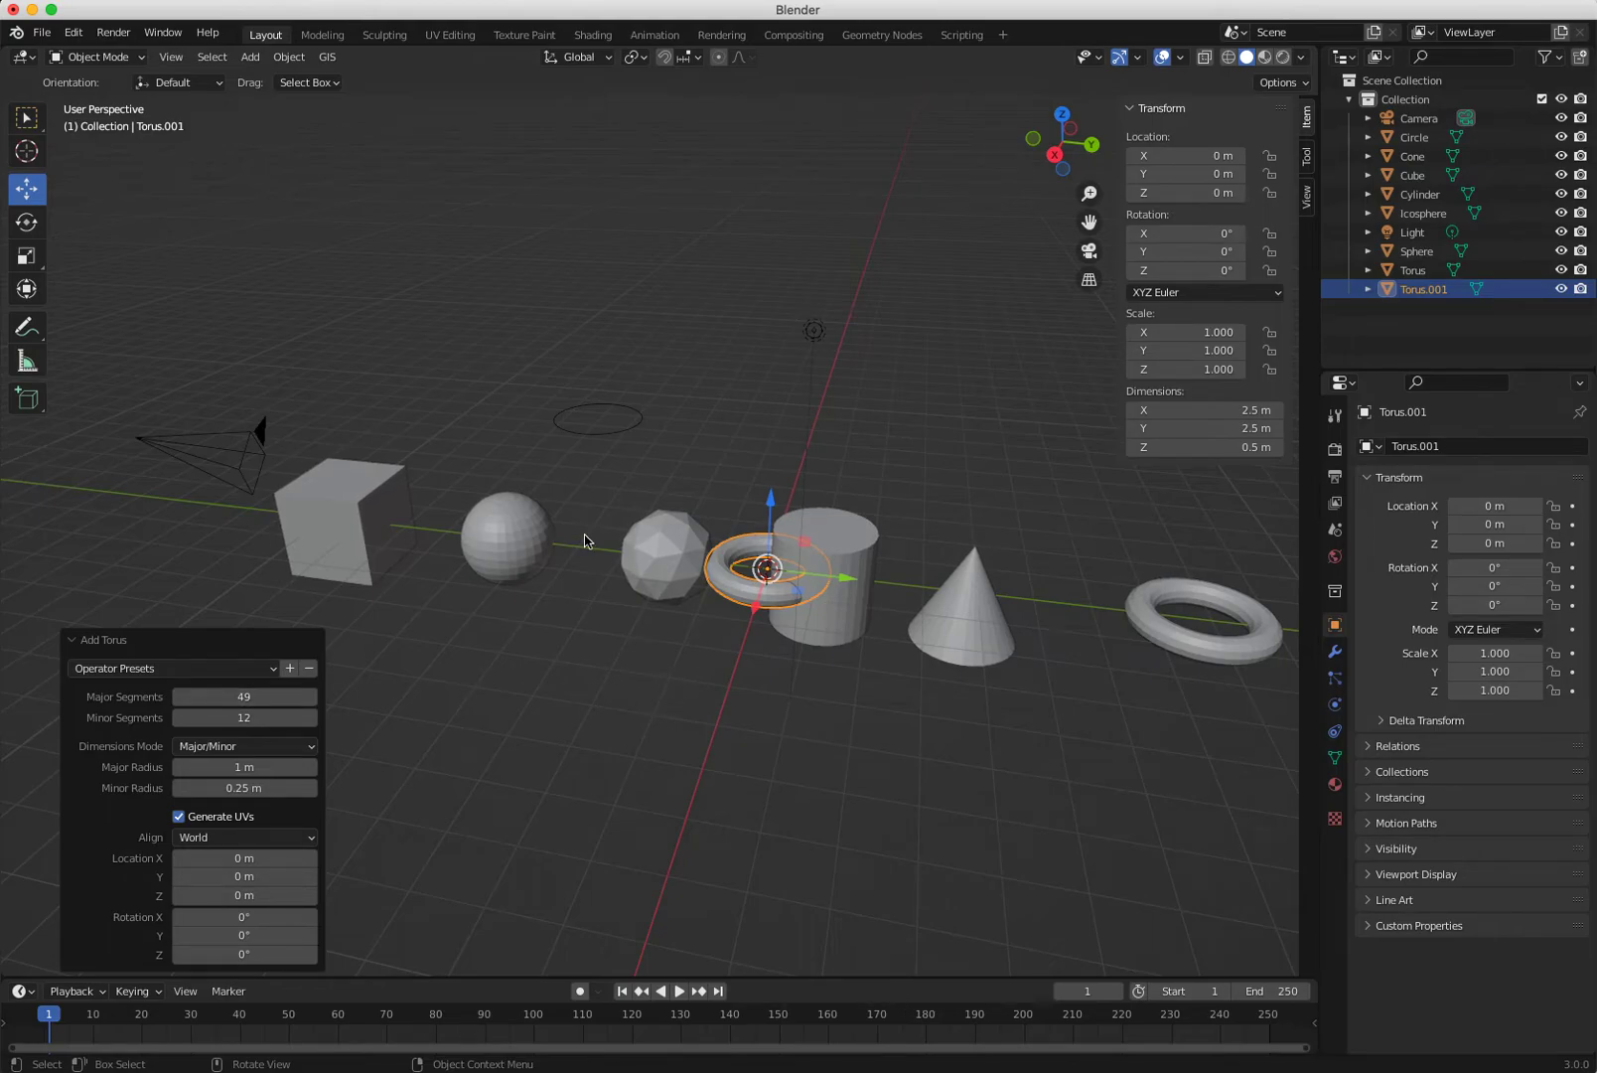
left_click(554, 774)
Delete the cylinder, the icosphere and the test torus.
left_click(826, 644)
right_click(827, 646)
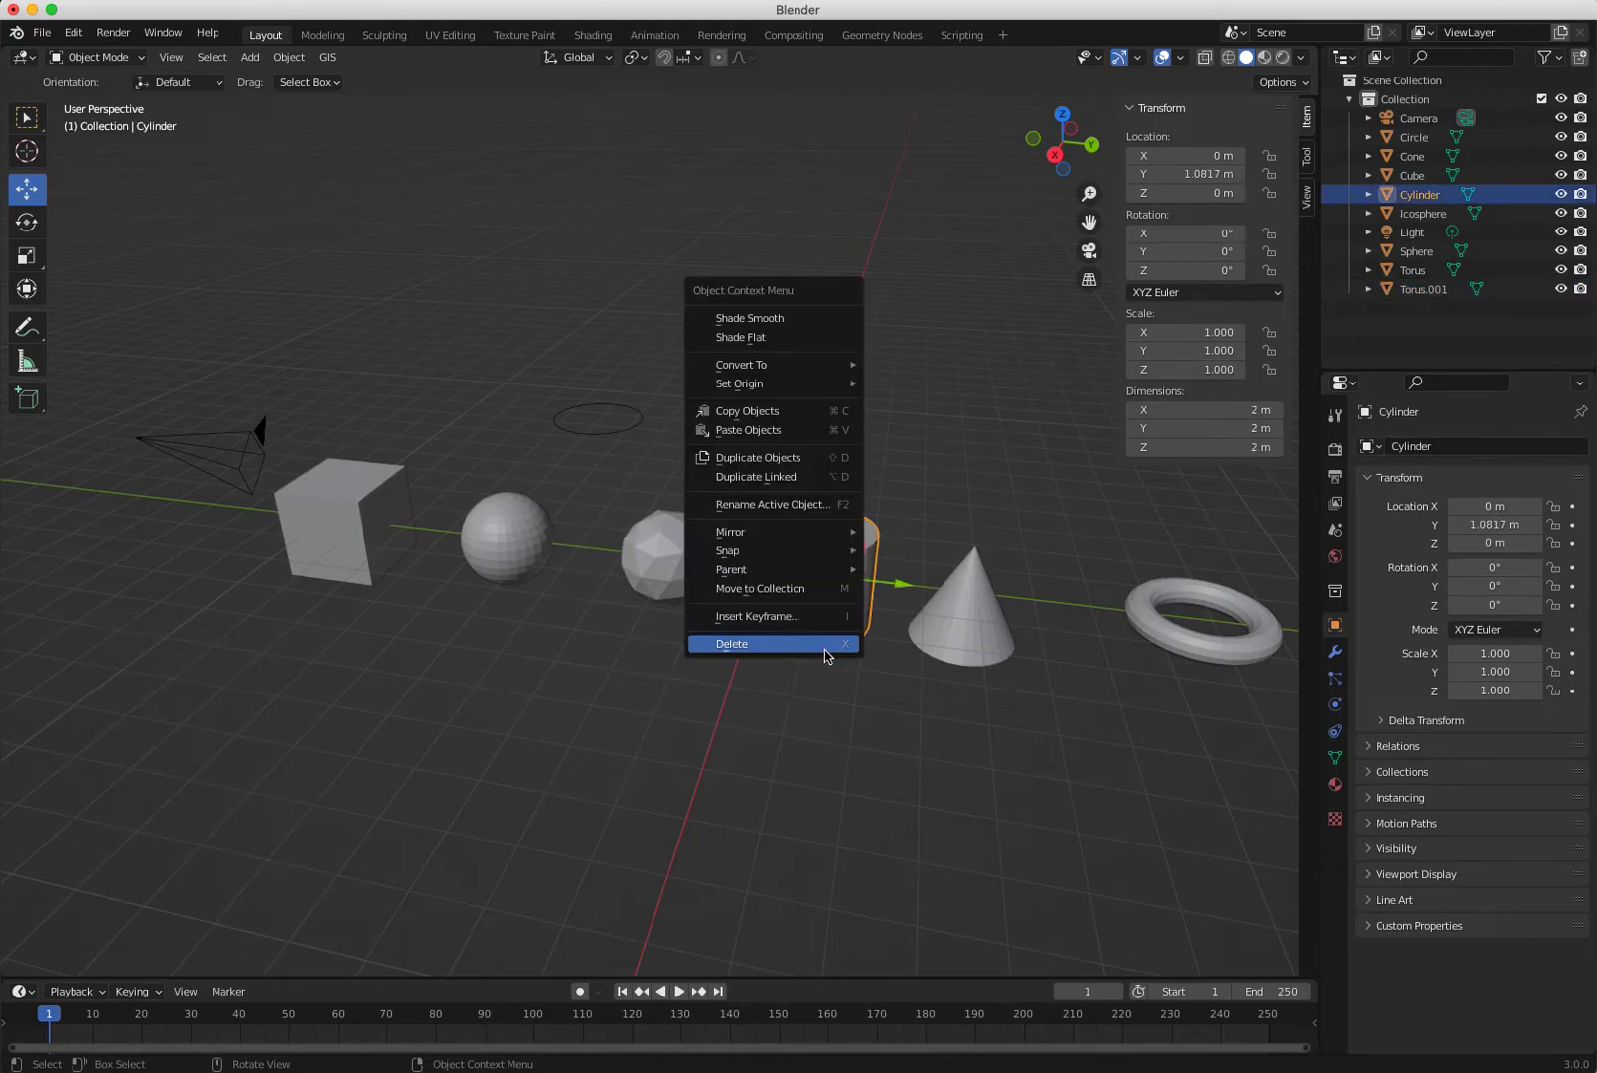
left_click(775, 645)
left_click(644, 575)
right_click(646, 582)
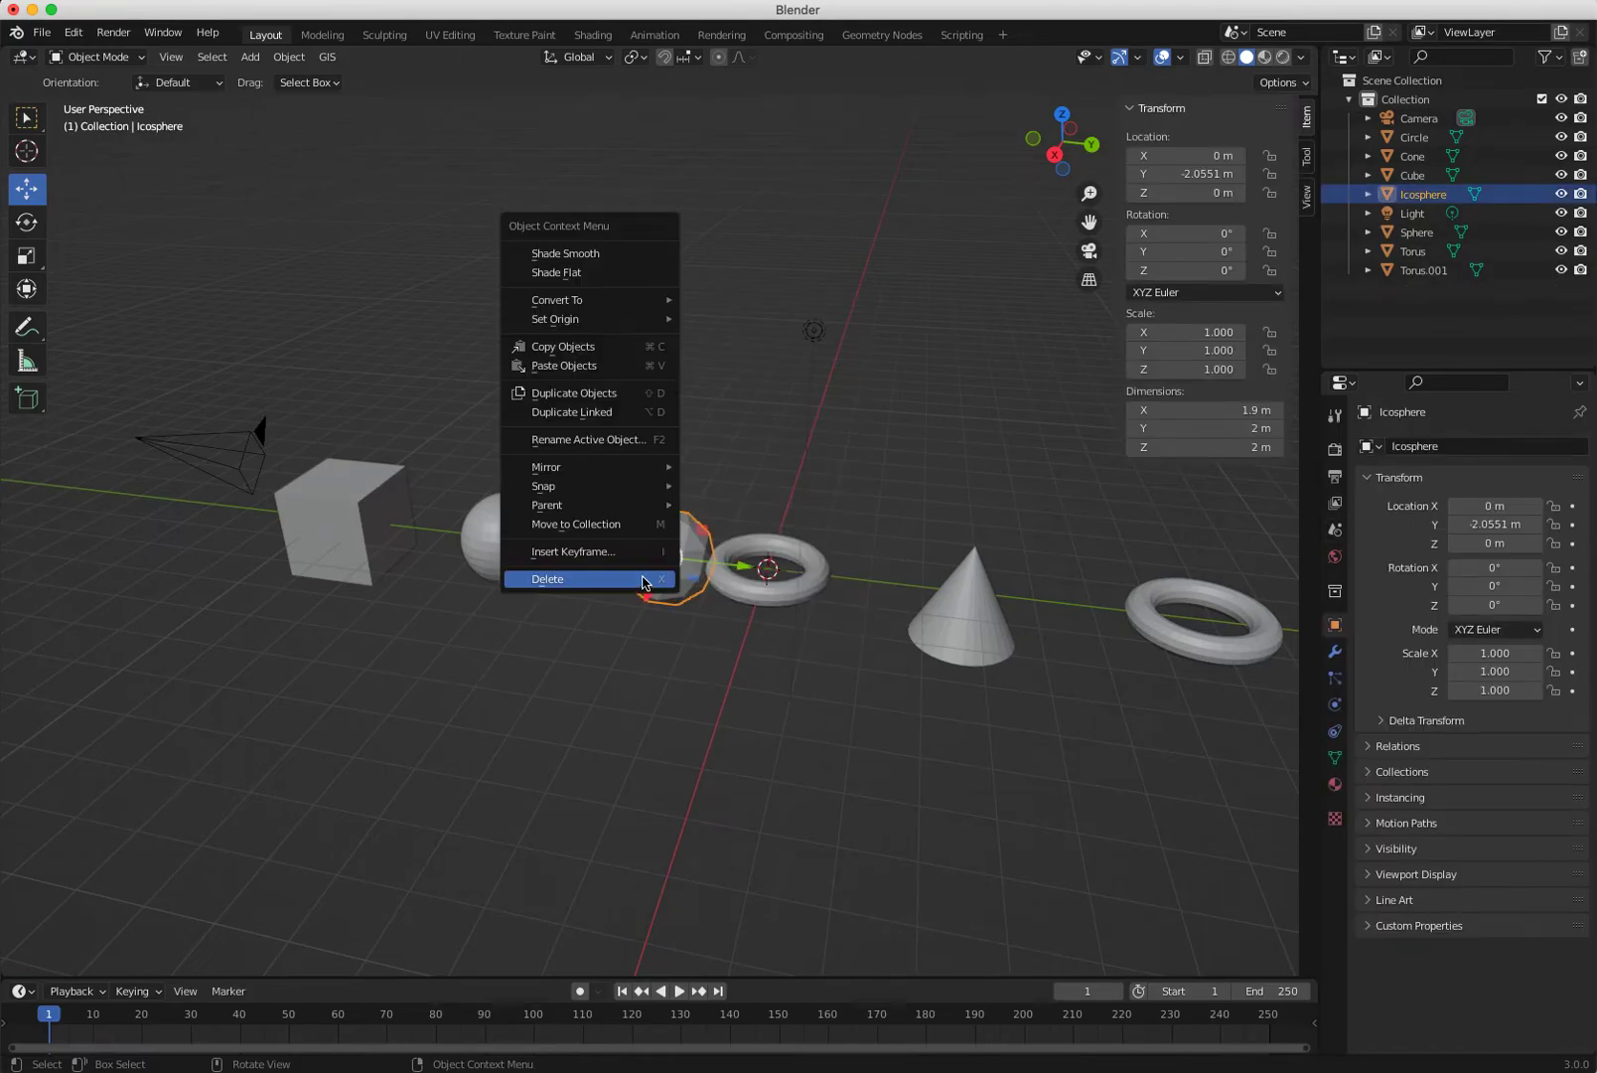
left_click(583, 580)
left_click(741, 603)
right_click(739, 603)
left_click(673, 601)
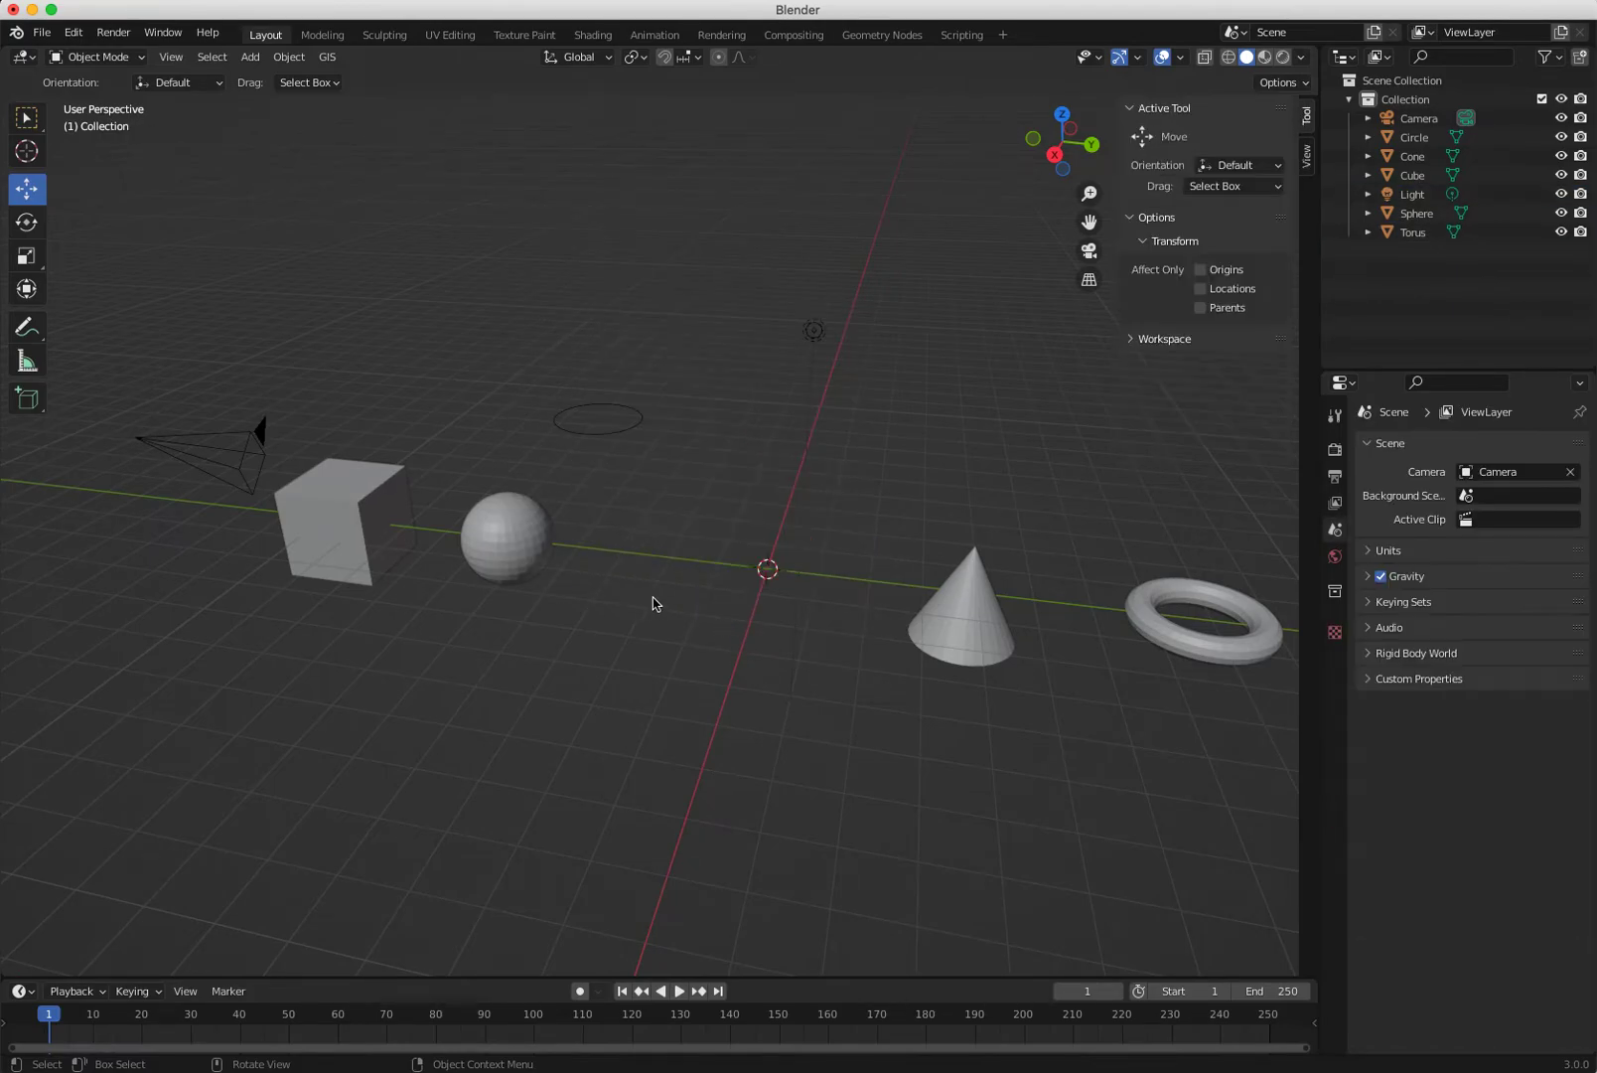
left_click(250, 57)
Add a torus with 41/6 segments and radii 0.48/0.41 m, moved to Y -3.4788 m.
mouse_move(255, 79)
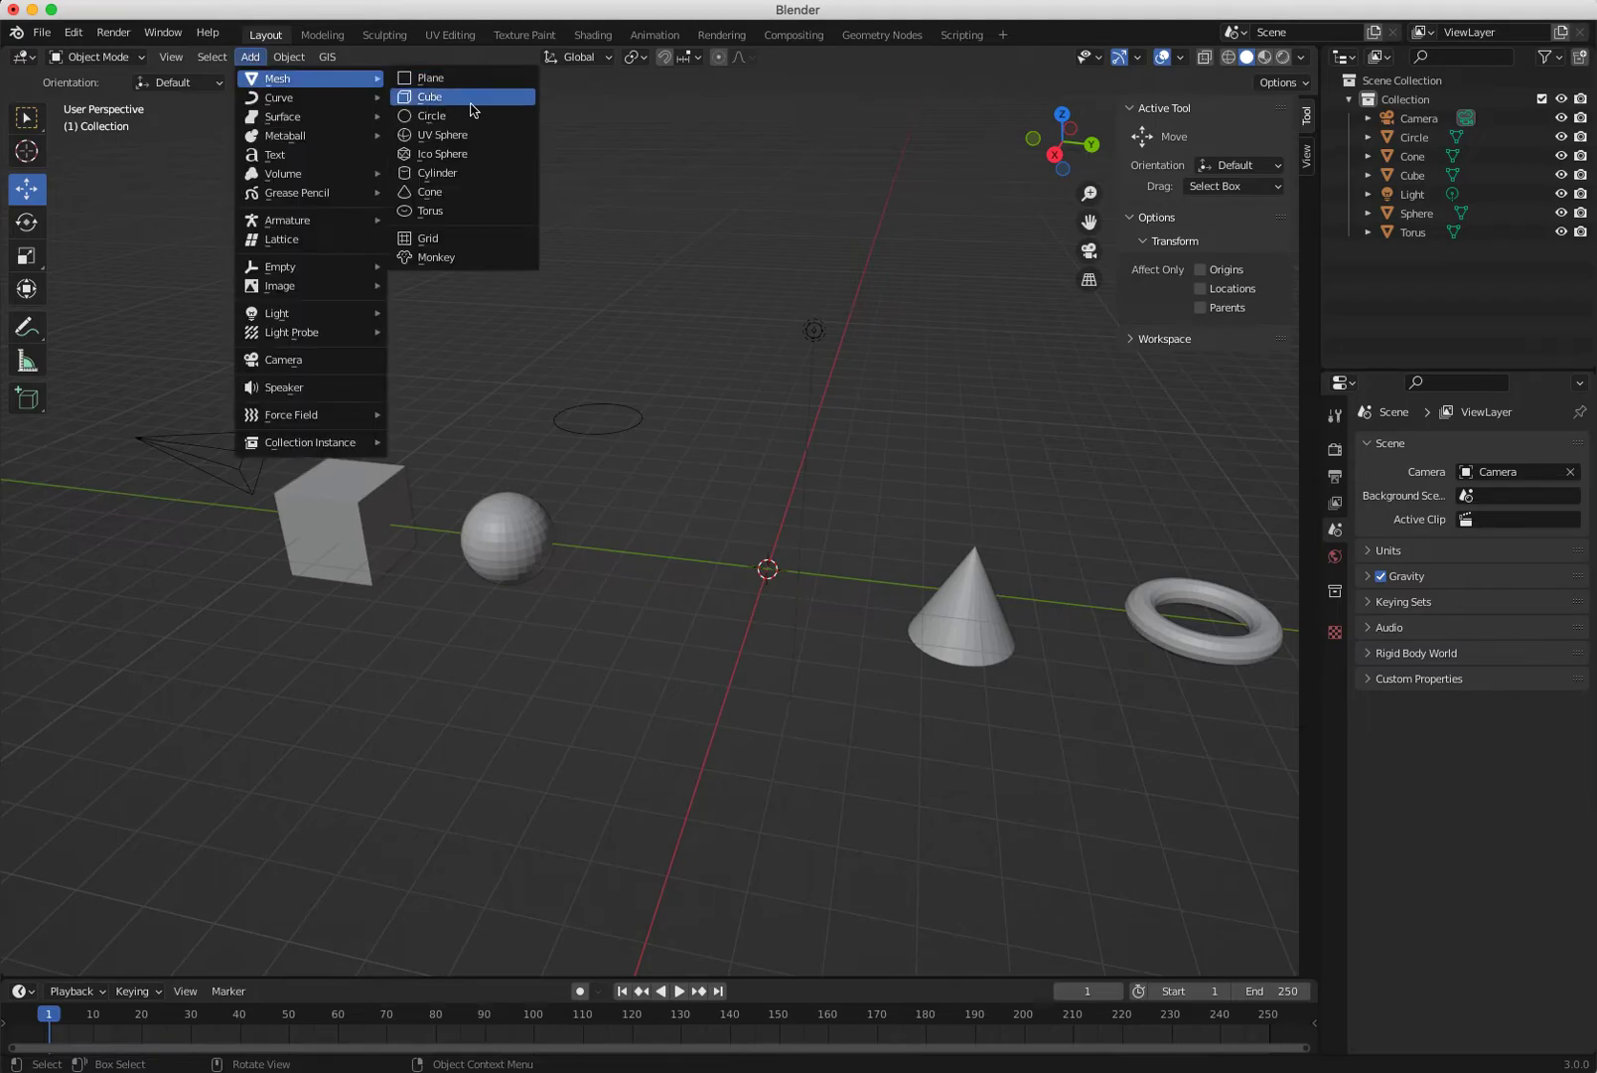
left_click(443, 212)
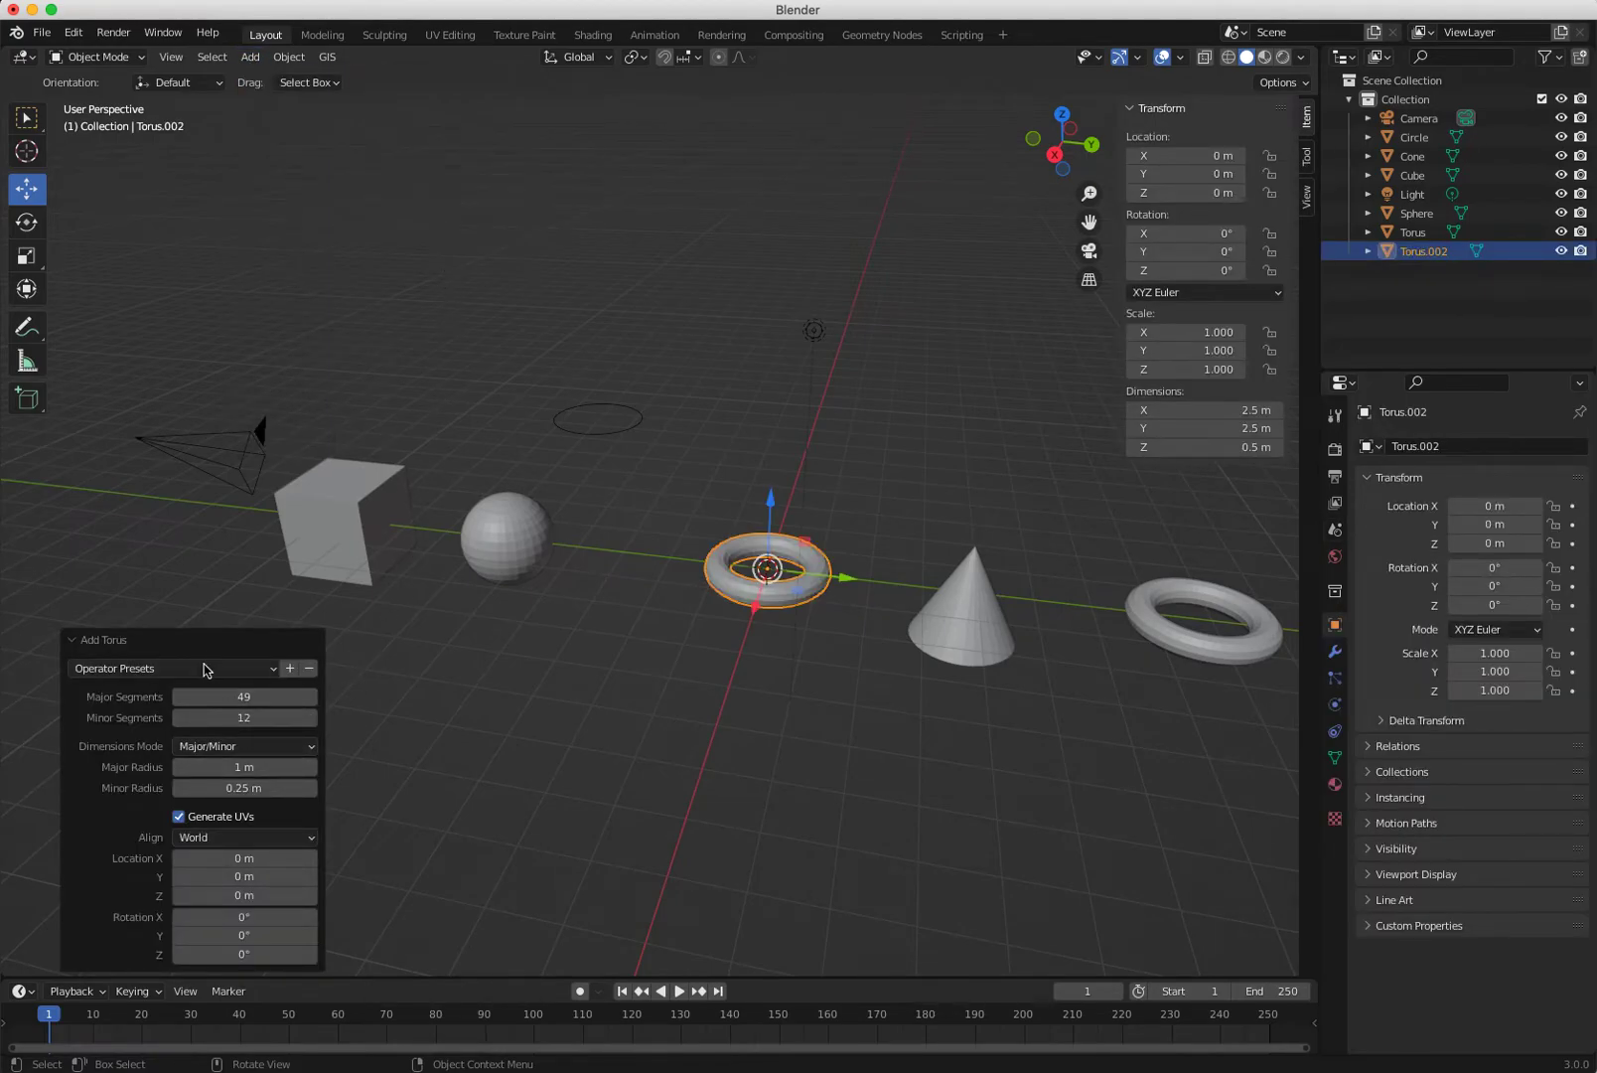
mouse_move(242, 699)
left_mouse_down()
mouse_move(169, 694)
mouse_move(271, 696)
mouse_move(188, 696)
mouse_move(242, 695)
left_mouse_up()
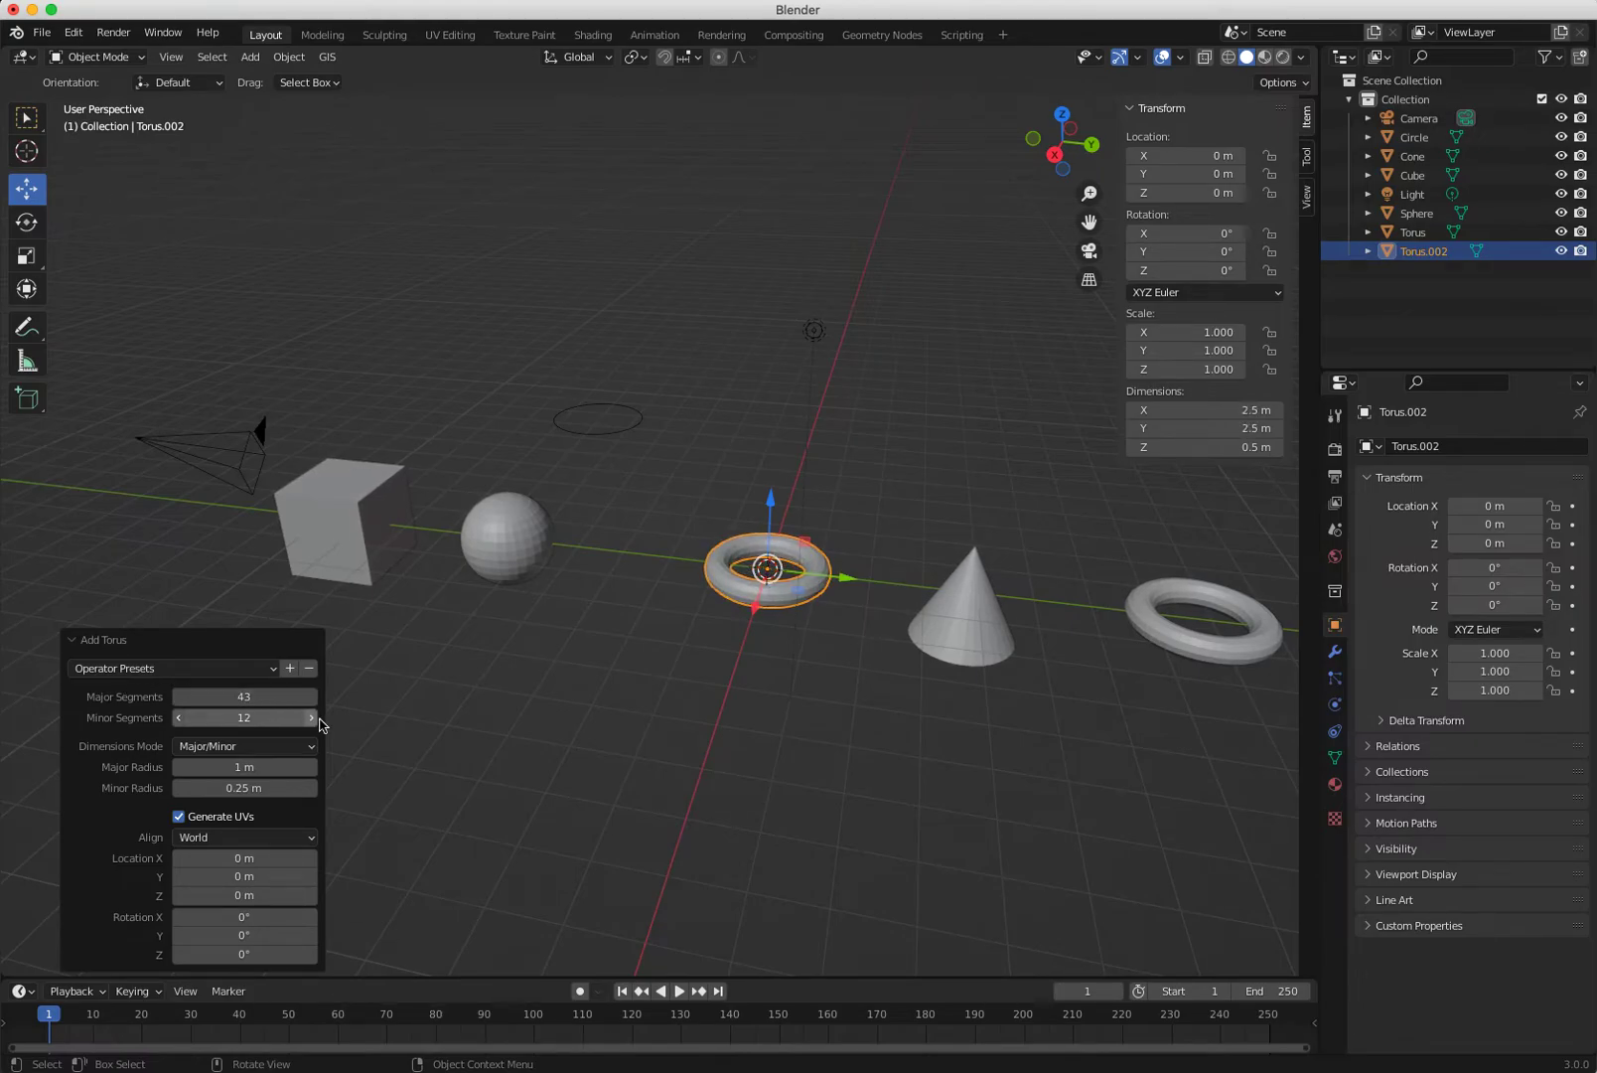
scroll(424, 572, "up", 2)
scroll(424, 572, "up", 4)
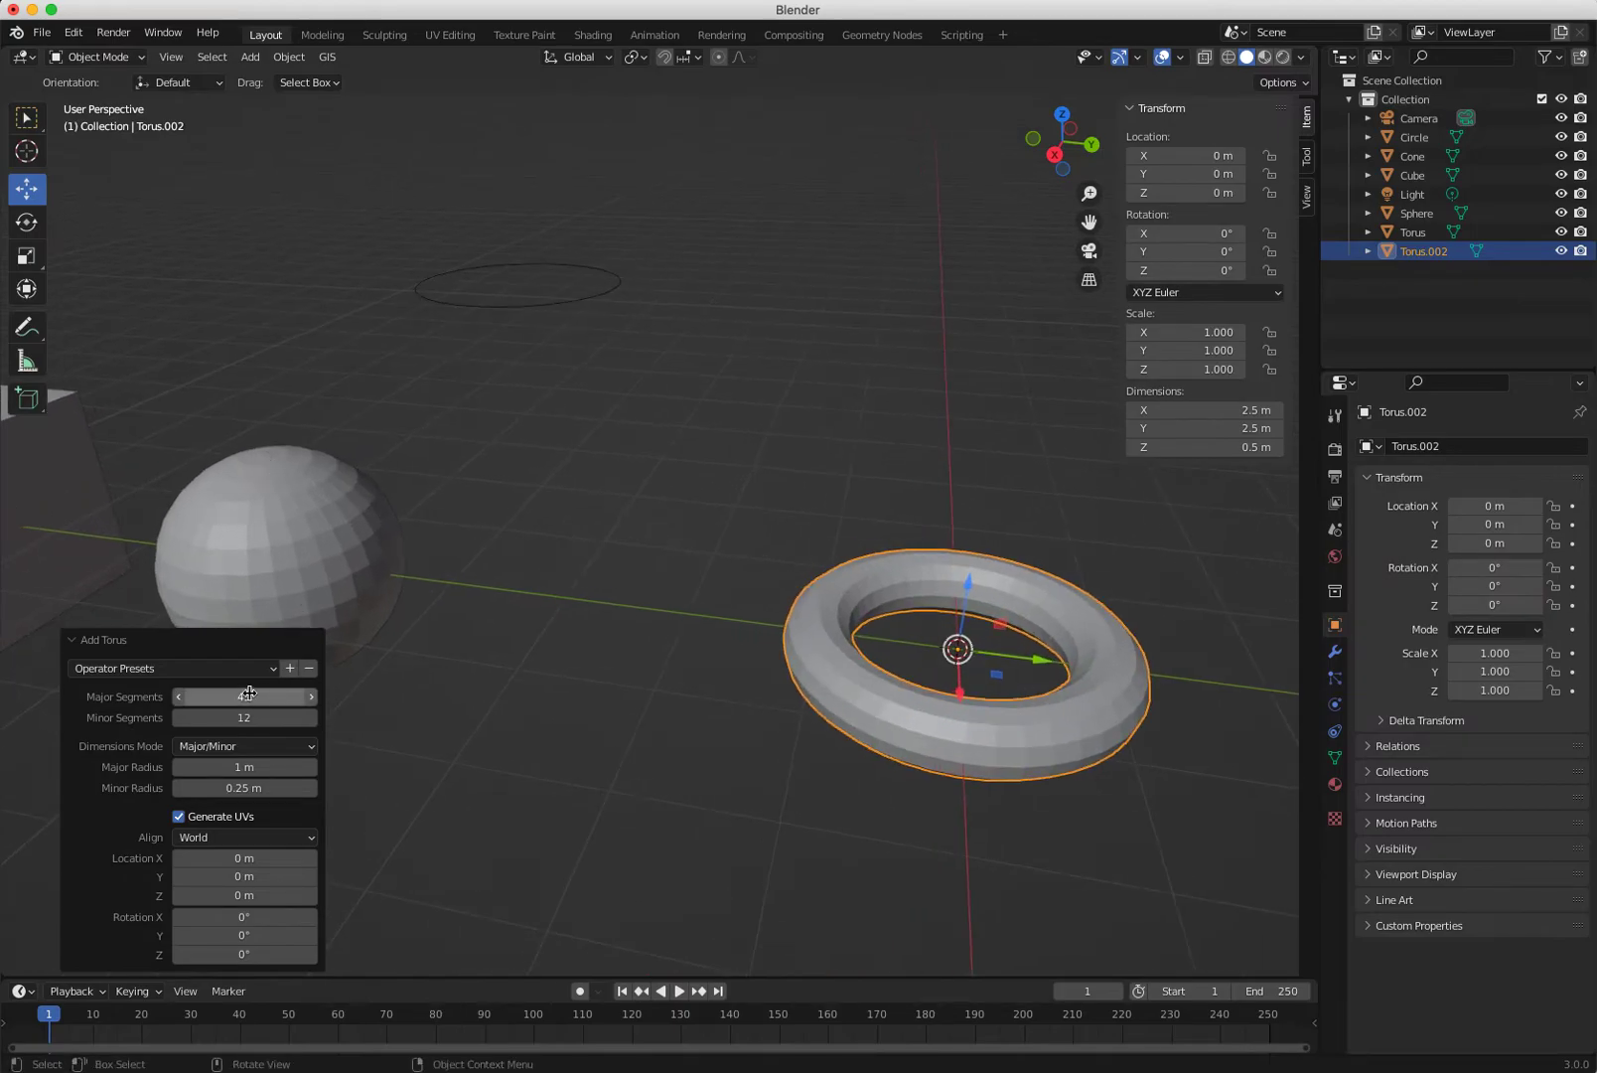
left_click_drag(254, 697, 226, 717)
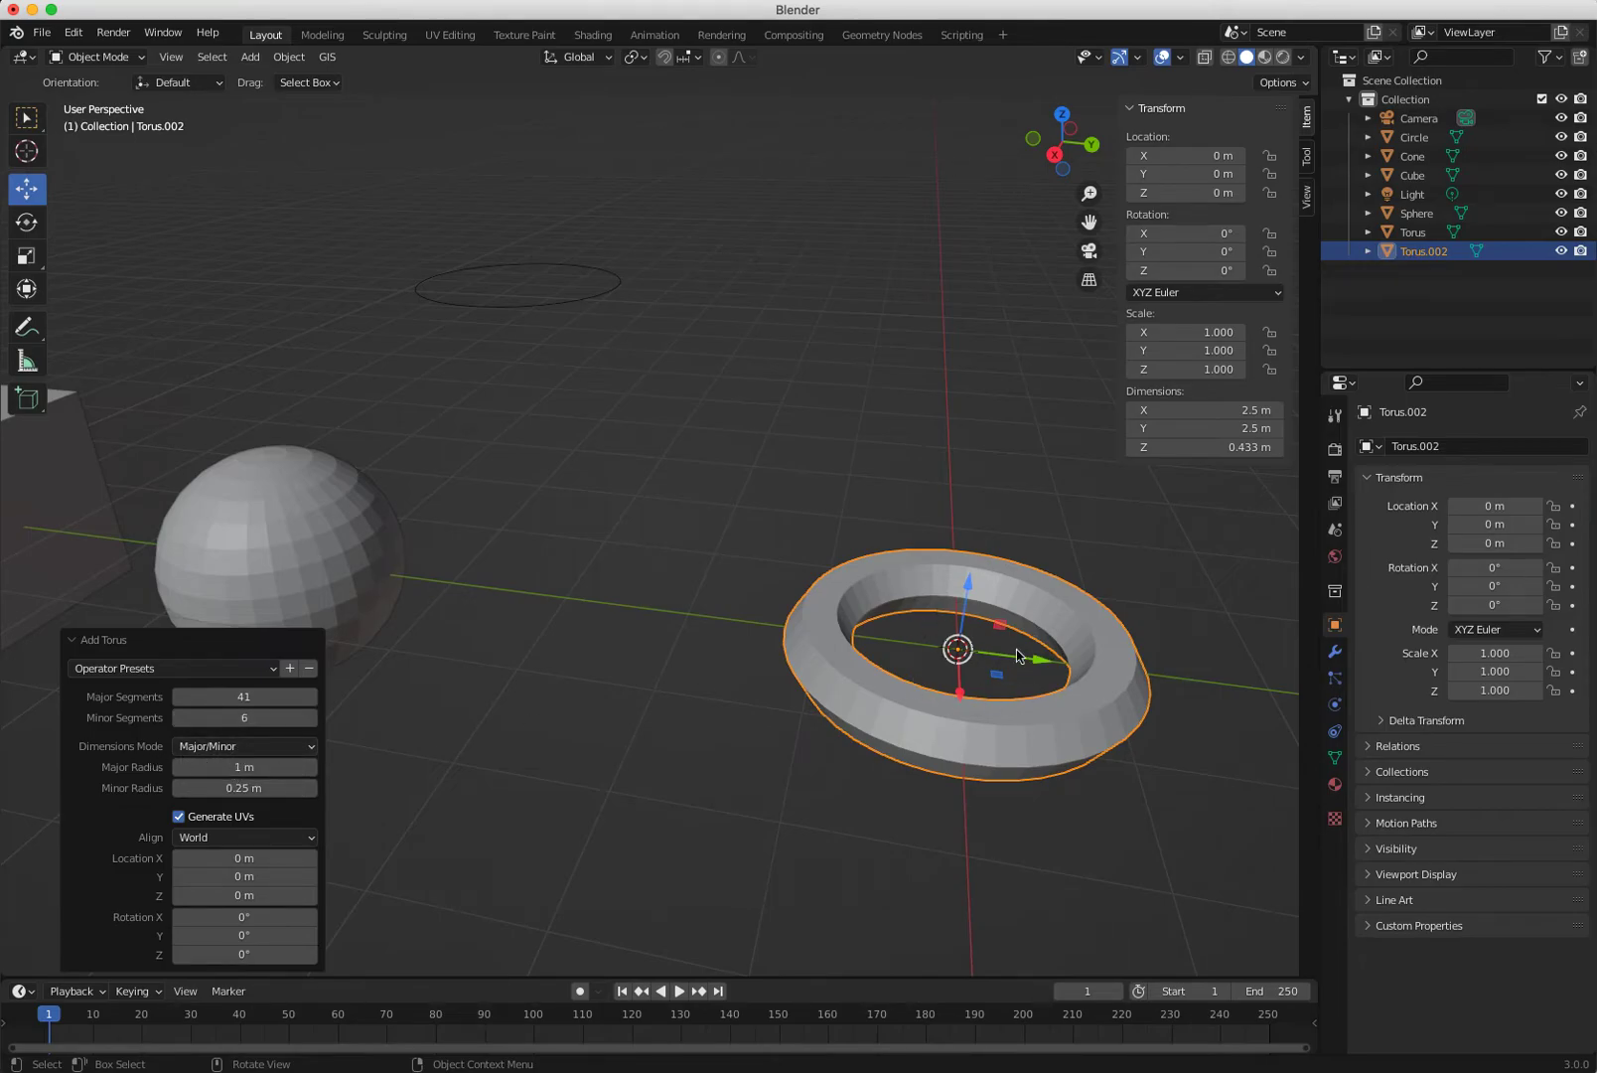
mouse_move(244, 767)
left_mouse_down()
mouse_move(353, 766)
mouse_move(185, 767)
mouse_move(259, 788)
mouse_move(243, 788)
left_mouse_up()
mouse_move(641, 806)
middle_mouse_down()
mouse_move(574, 844)
mouse_move(698, 963)
mouse_move(684, 863)
mouse_move(699, 791)
mouse_move(641, 805)
middle_mouse_up()
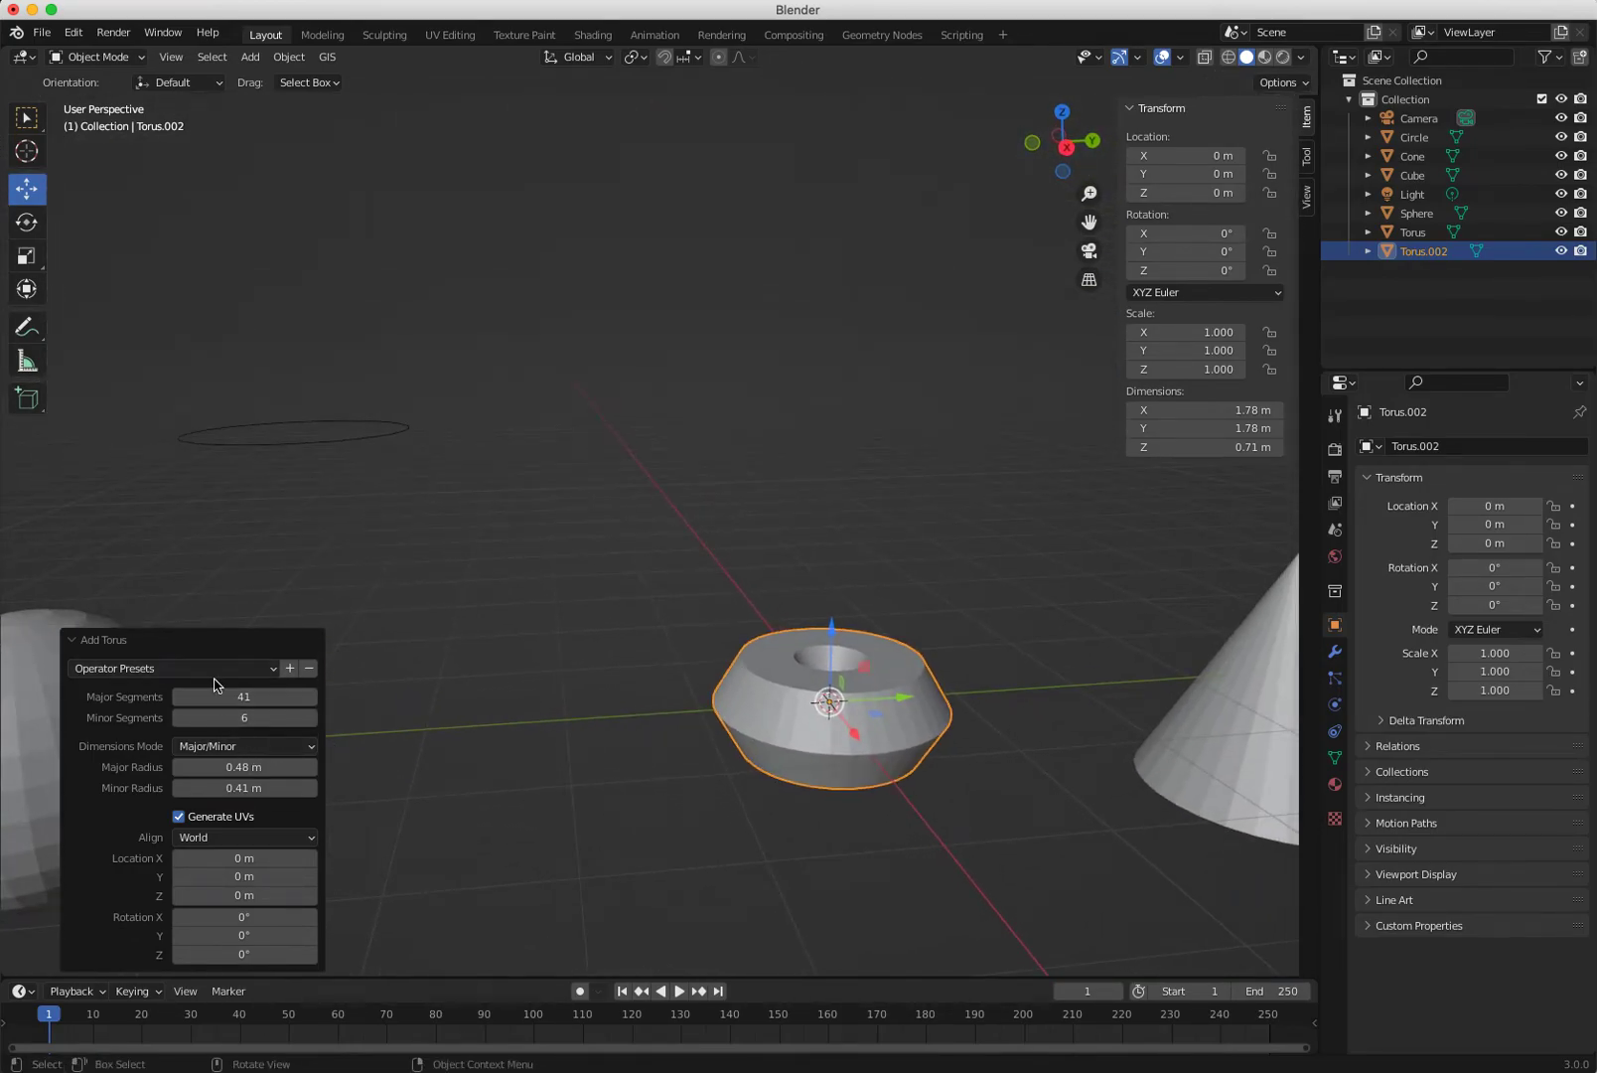
left_click(660, 857)
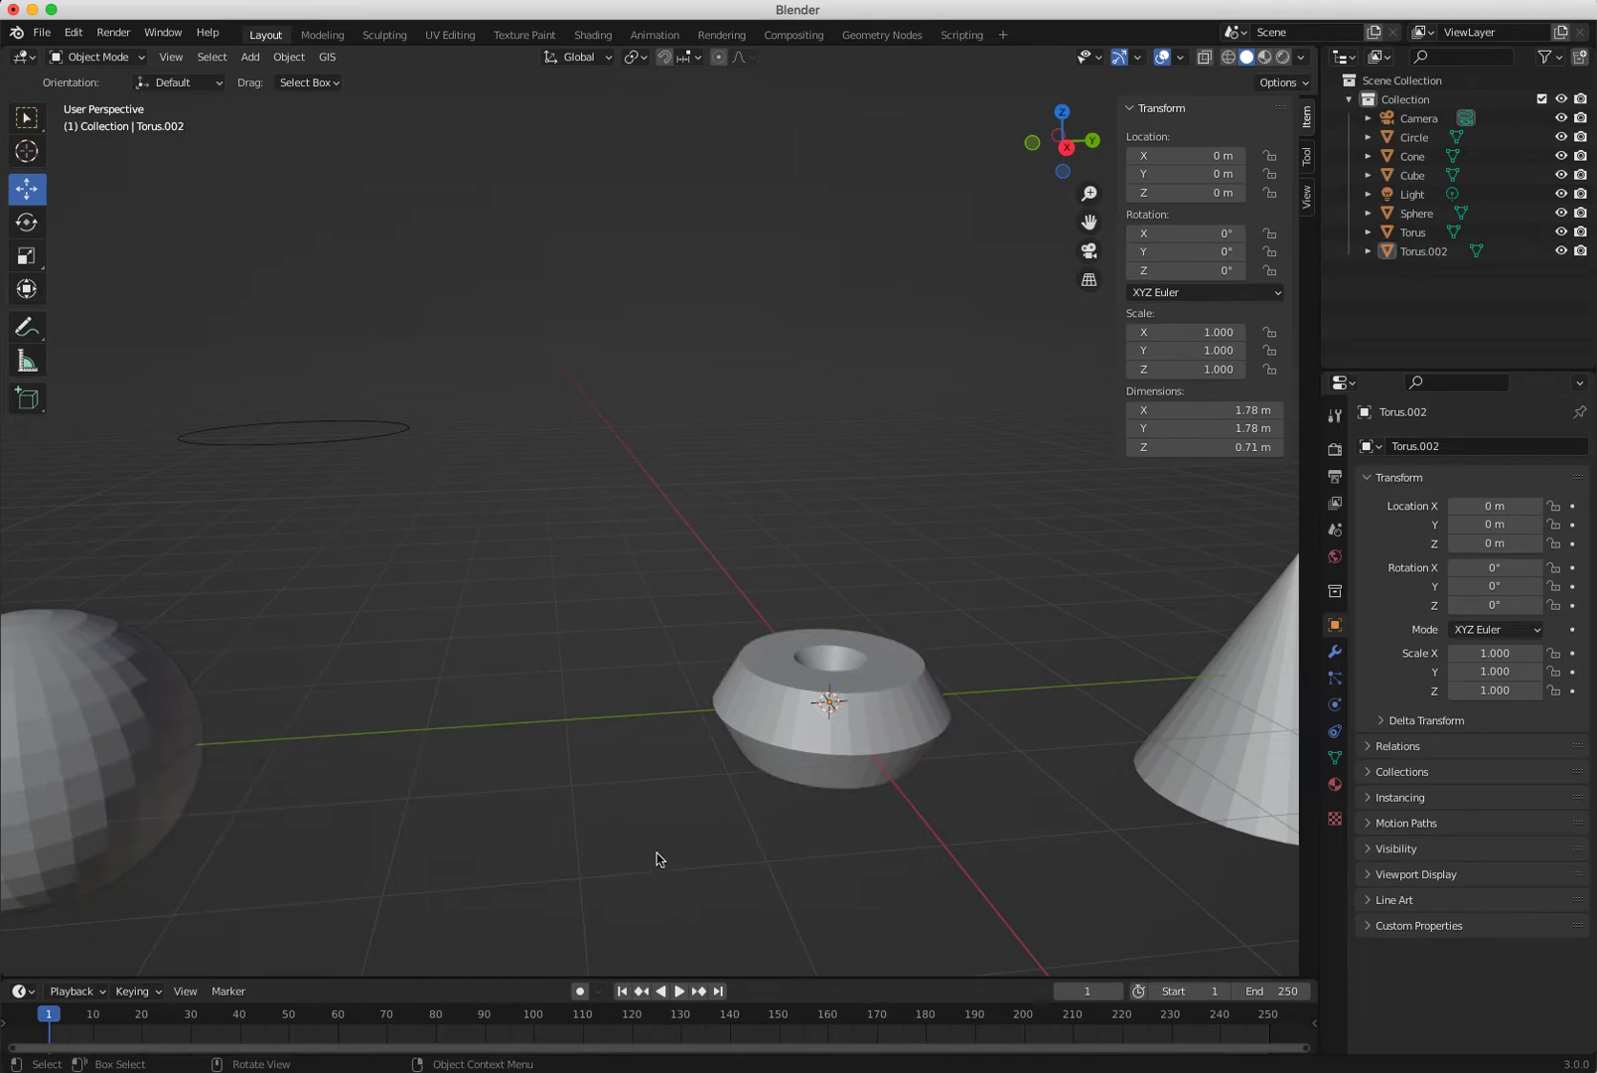
left_click(750, 760)
left_click_drag(911, 703, 438, 736)
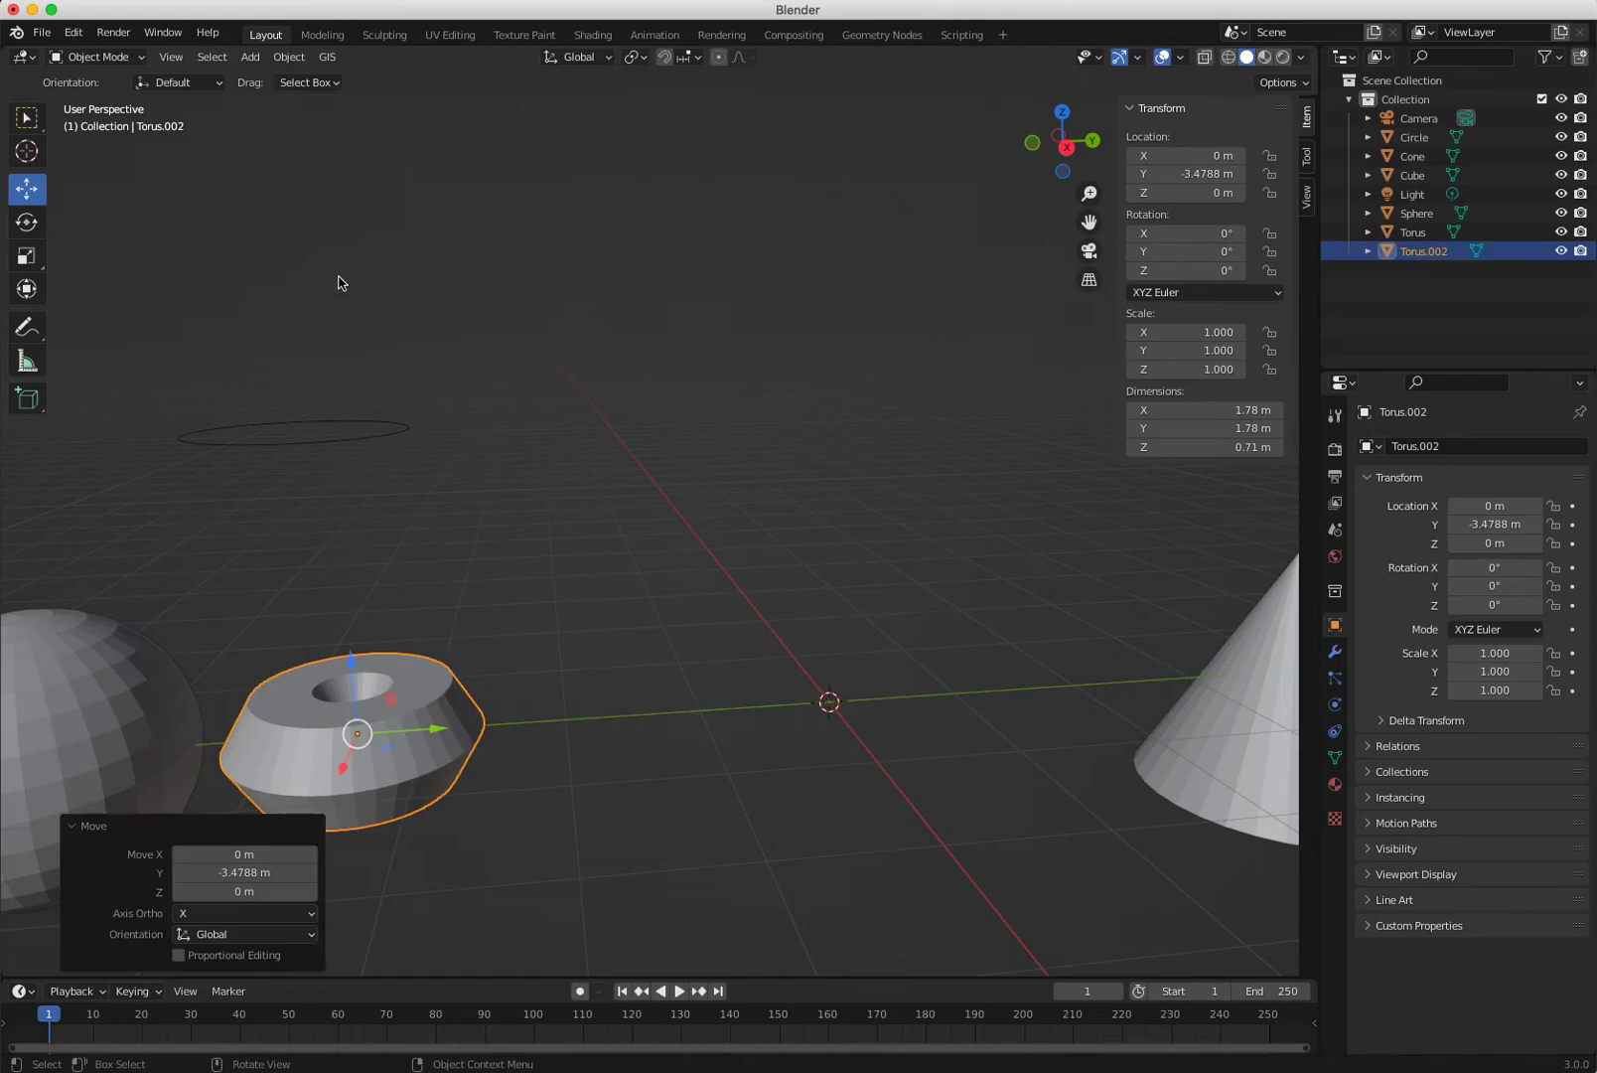
Add a hexagonal torus with 6 major, 7 minor segments and radii 1.1/0.12 m.
left_click(250, 57)
mouse_move(260, 79)
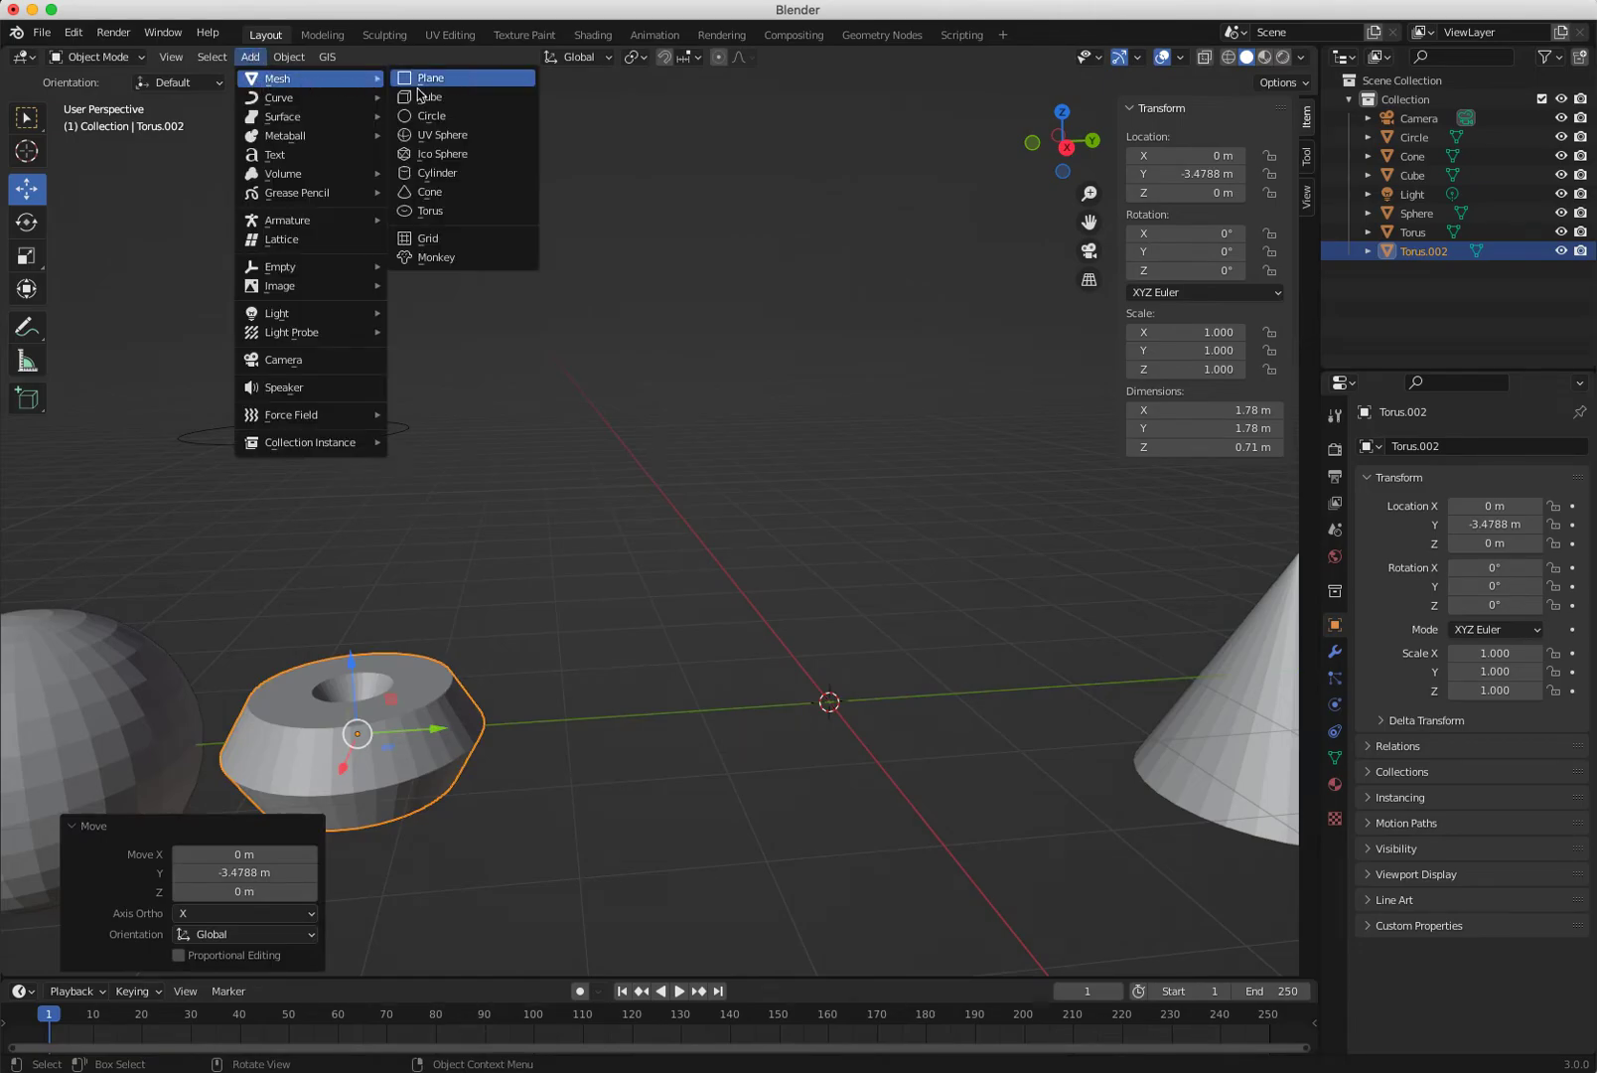
left_click(452, 212)
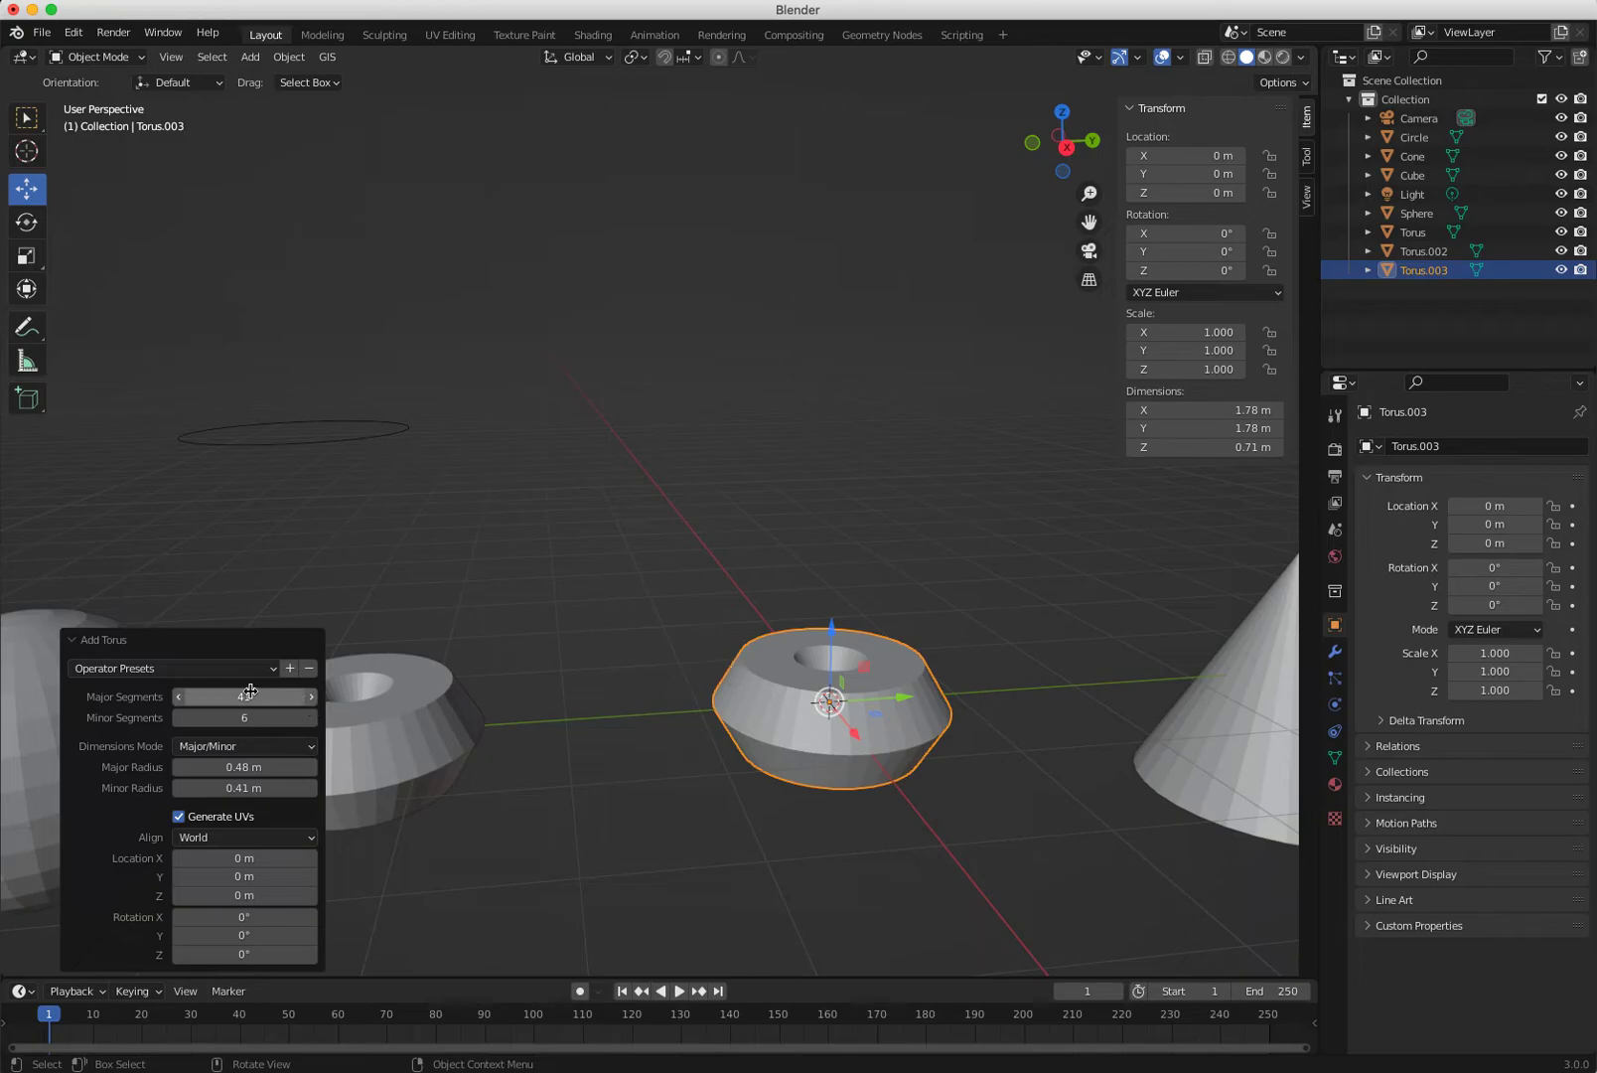
mouse_move(243, 698)
left_mouse_down()
mouse_move(164, 697)
mouse_move(216, 698)
left_mouse_up()
mouse_move(222, 716)
left_mouse_down()
mouse_move(248, 767)
mouse_move(325, 777)
mouse_move(218, 784)
mouse_move(250, 769)
mouse_move(217, 770)
mouse_move(220, 696)
left_mouse_up()
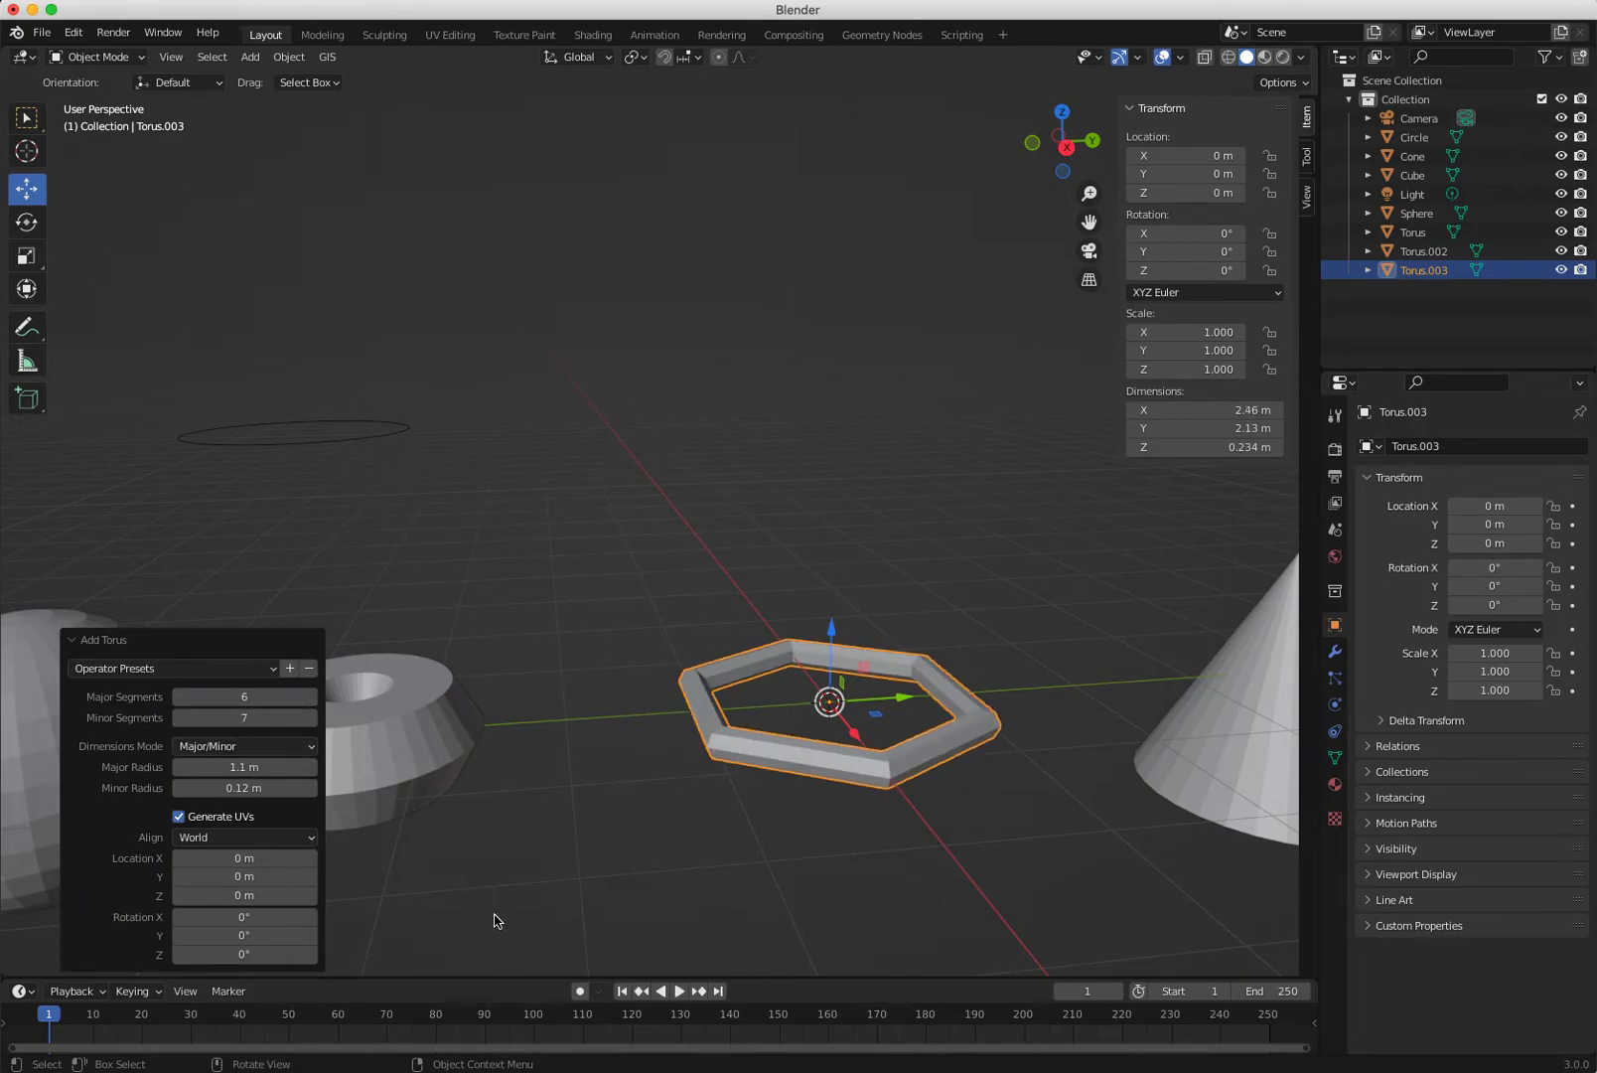
middle_click_drag(472, 837, 435, 919)
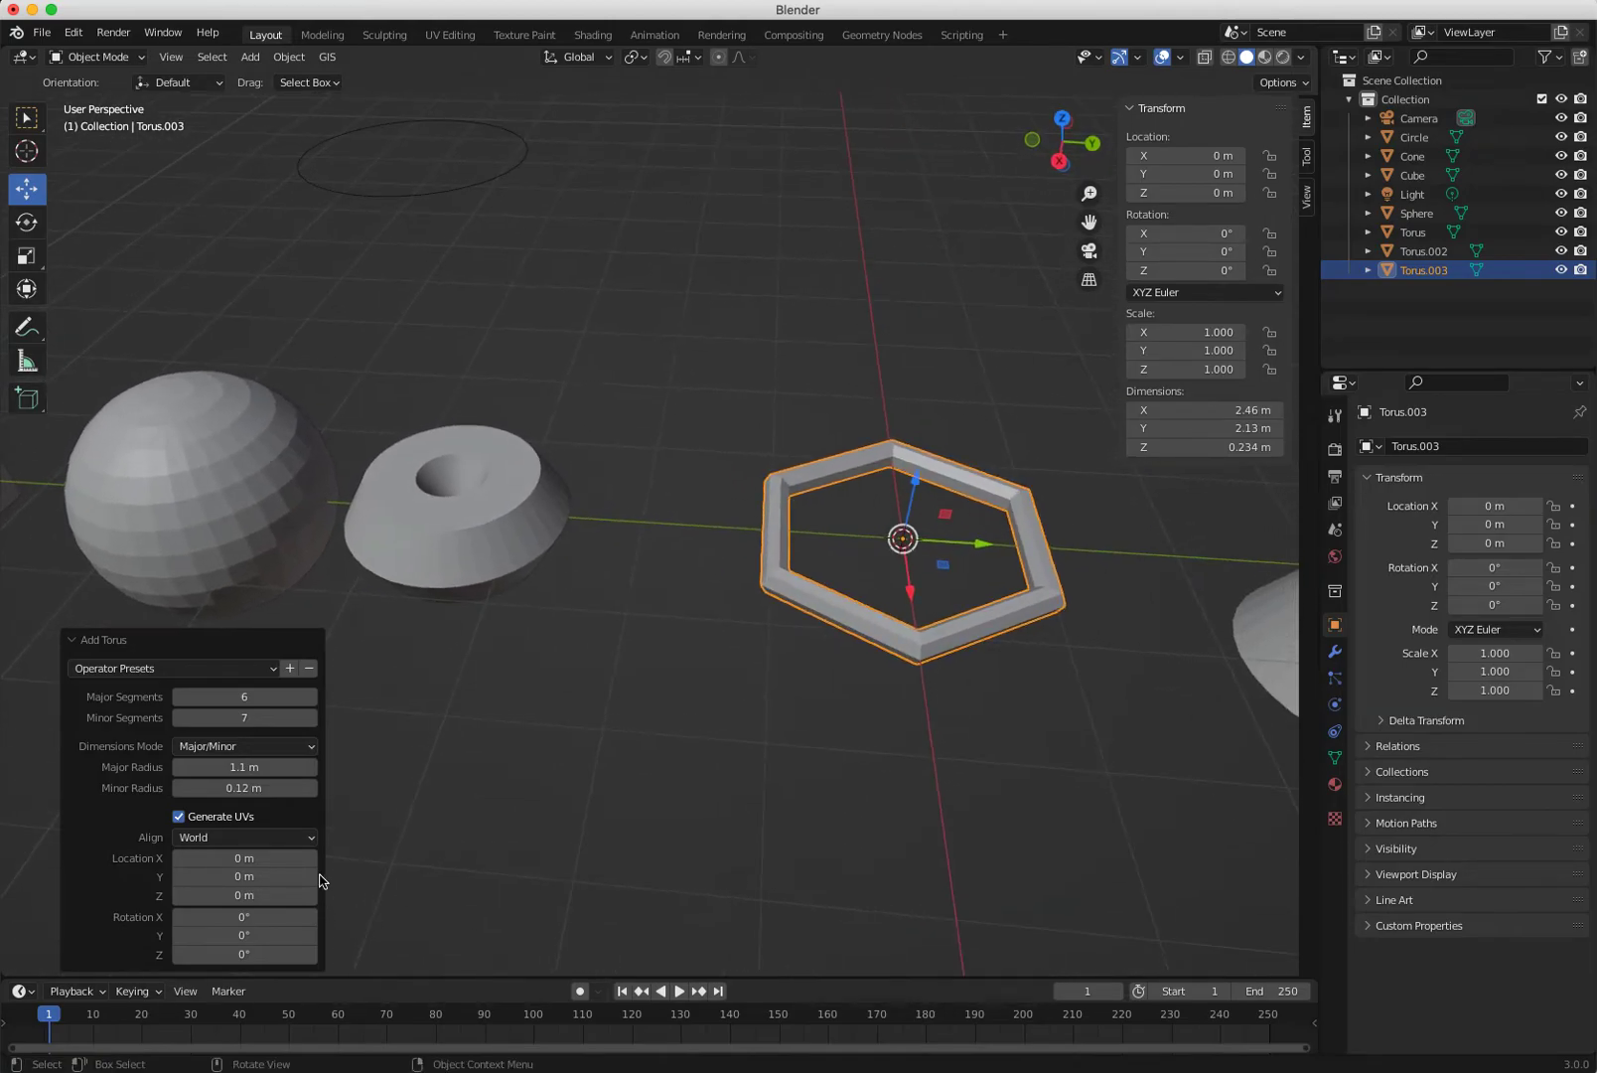
left_click(454, 841)
Move the bead torus beside the hexagonal ring at Y -2.8606 m.
left_click(771, 577)
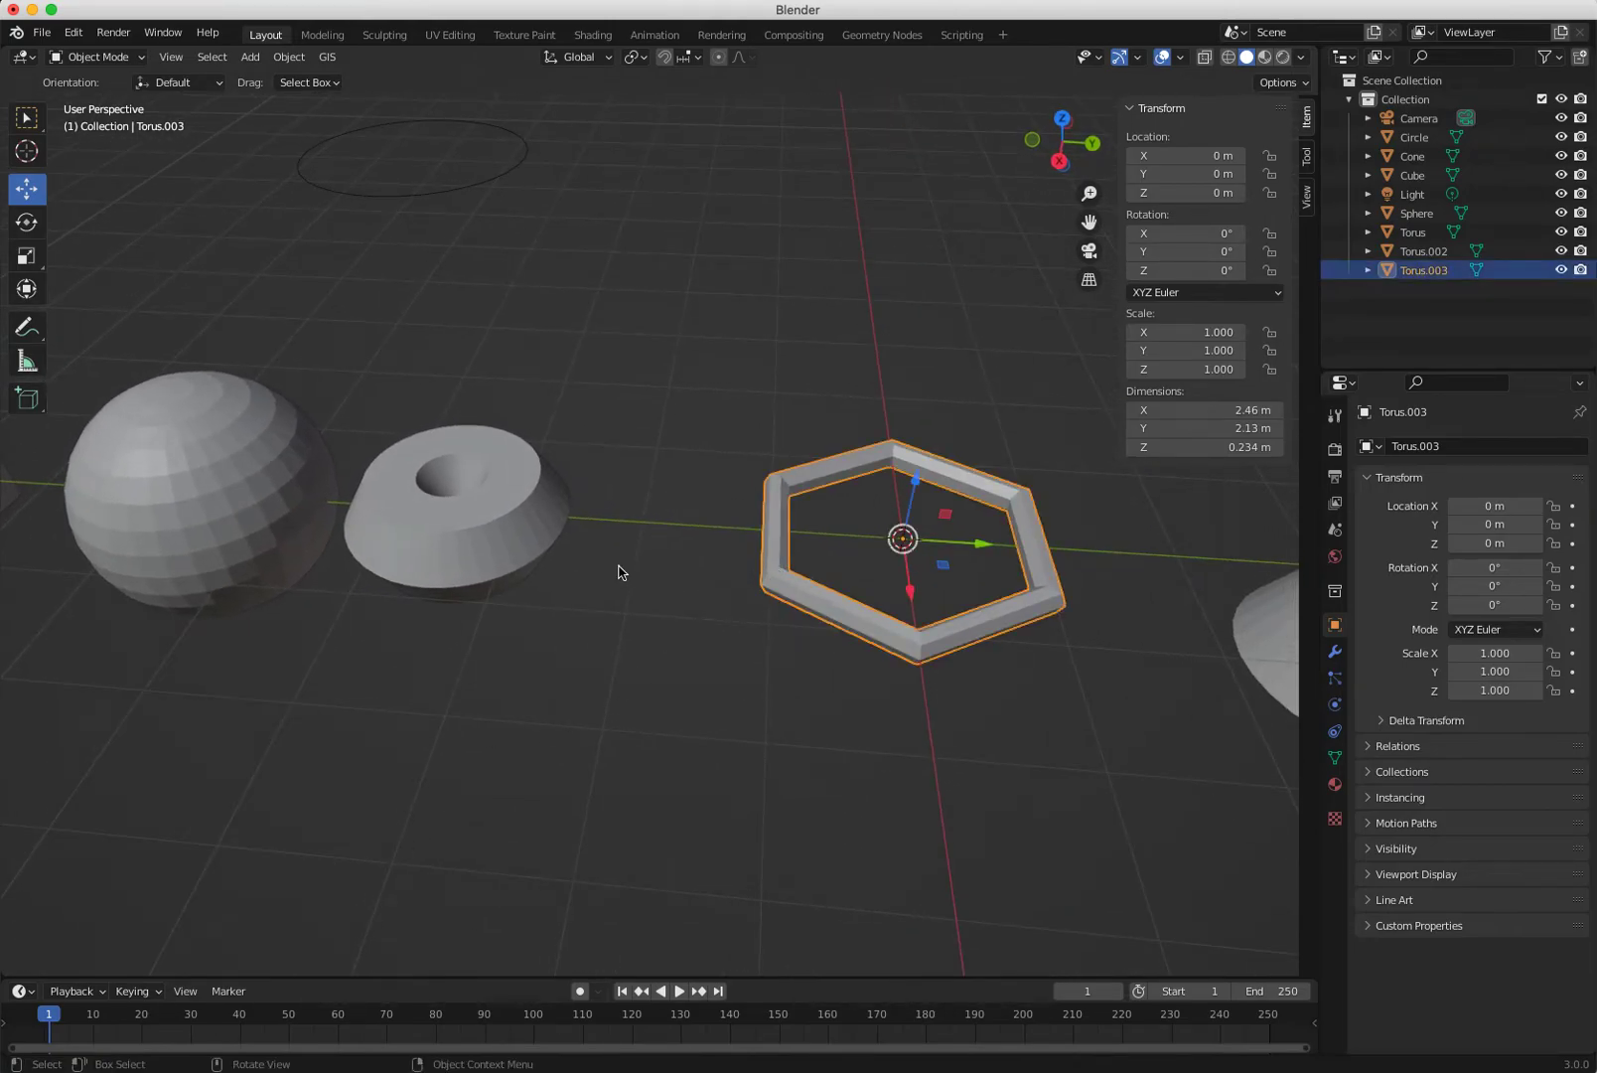
left_click(508, 549)
key("g")
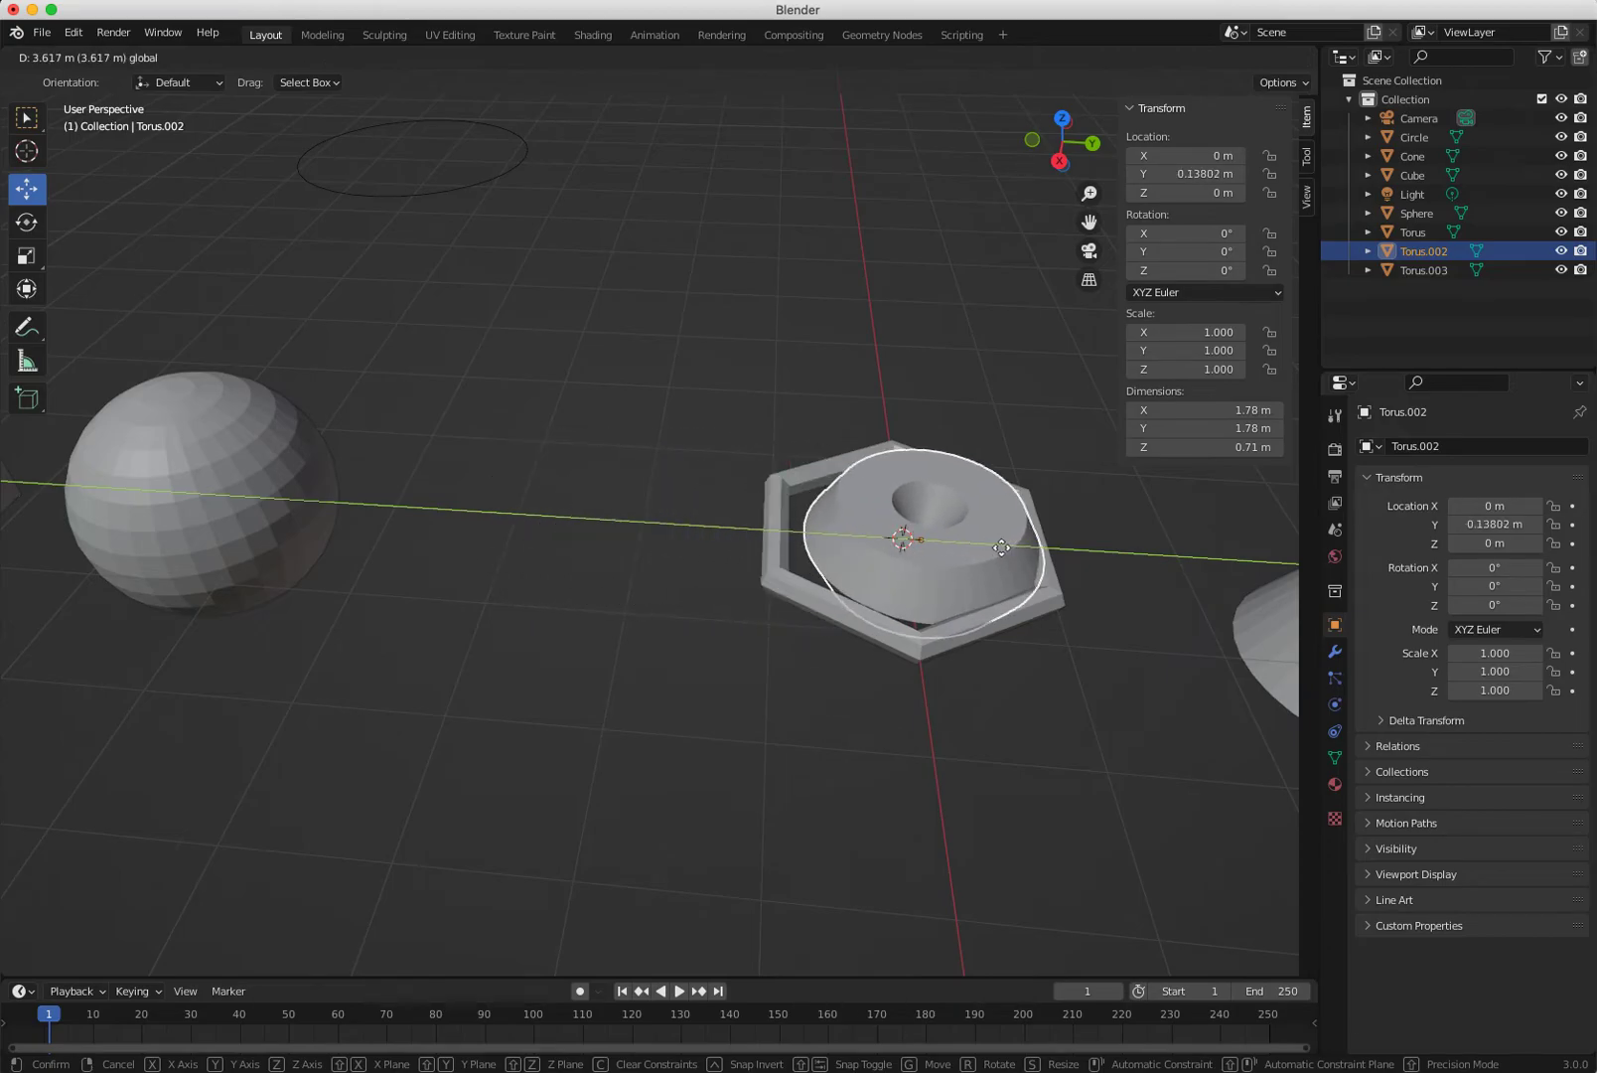
left_click(635, 525)
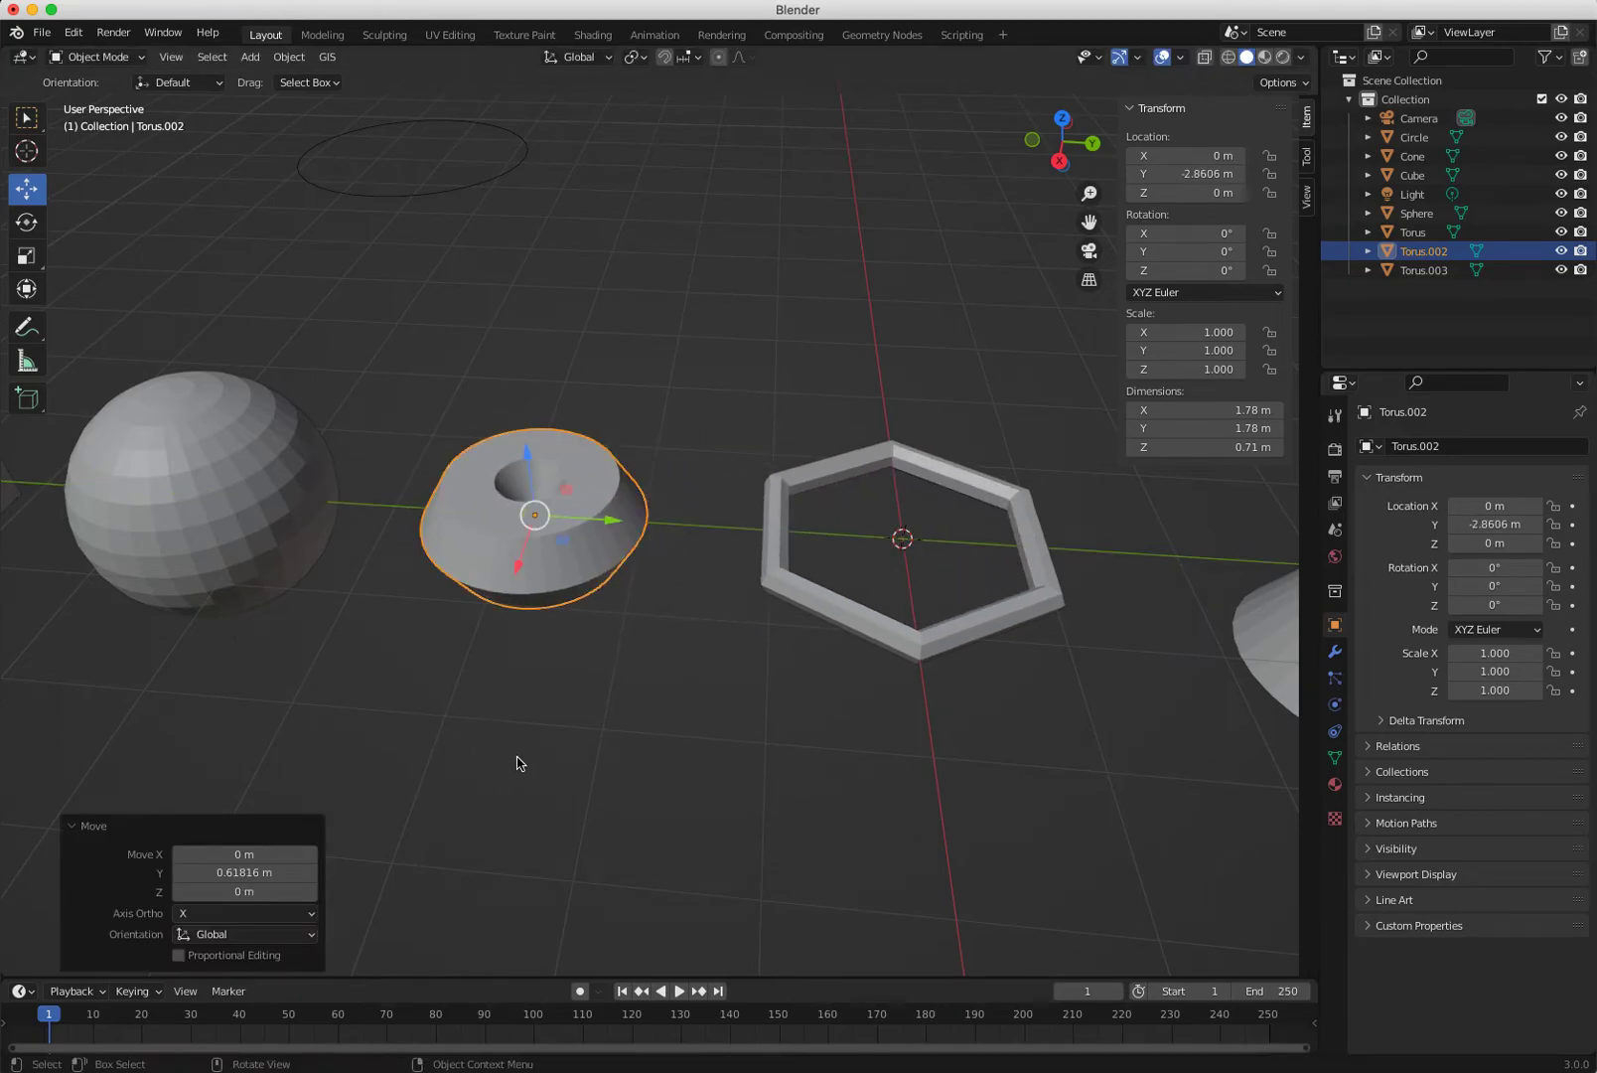
scroll(596, 795, "down", 4)
scroll(821, 915, "down", 2)
mouse_move(920, 820)
middle_mouse_down()
mouse_move(983, 770)
mouse_move(846, 781)
mouse_move(980, 792)
mouse_move(920, 792)
middle_mouse_up()
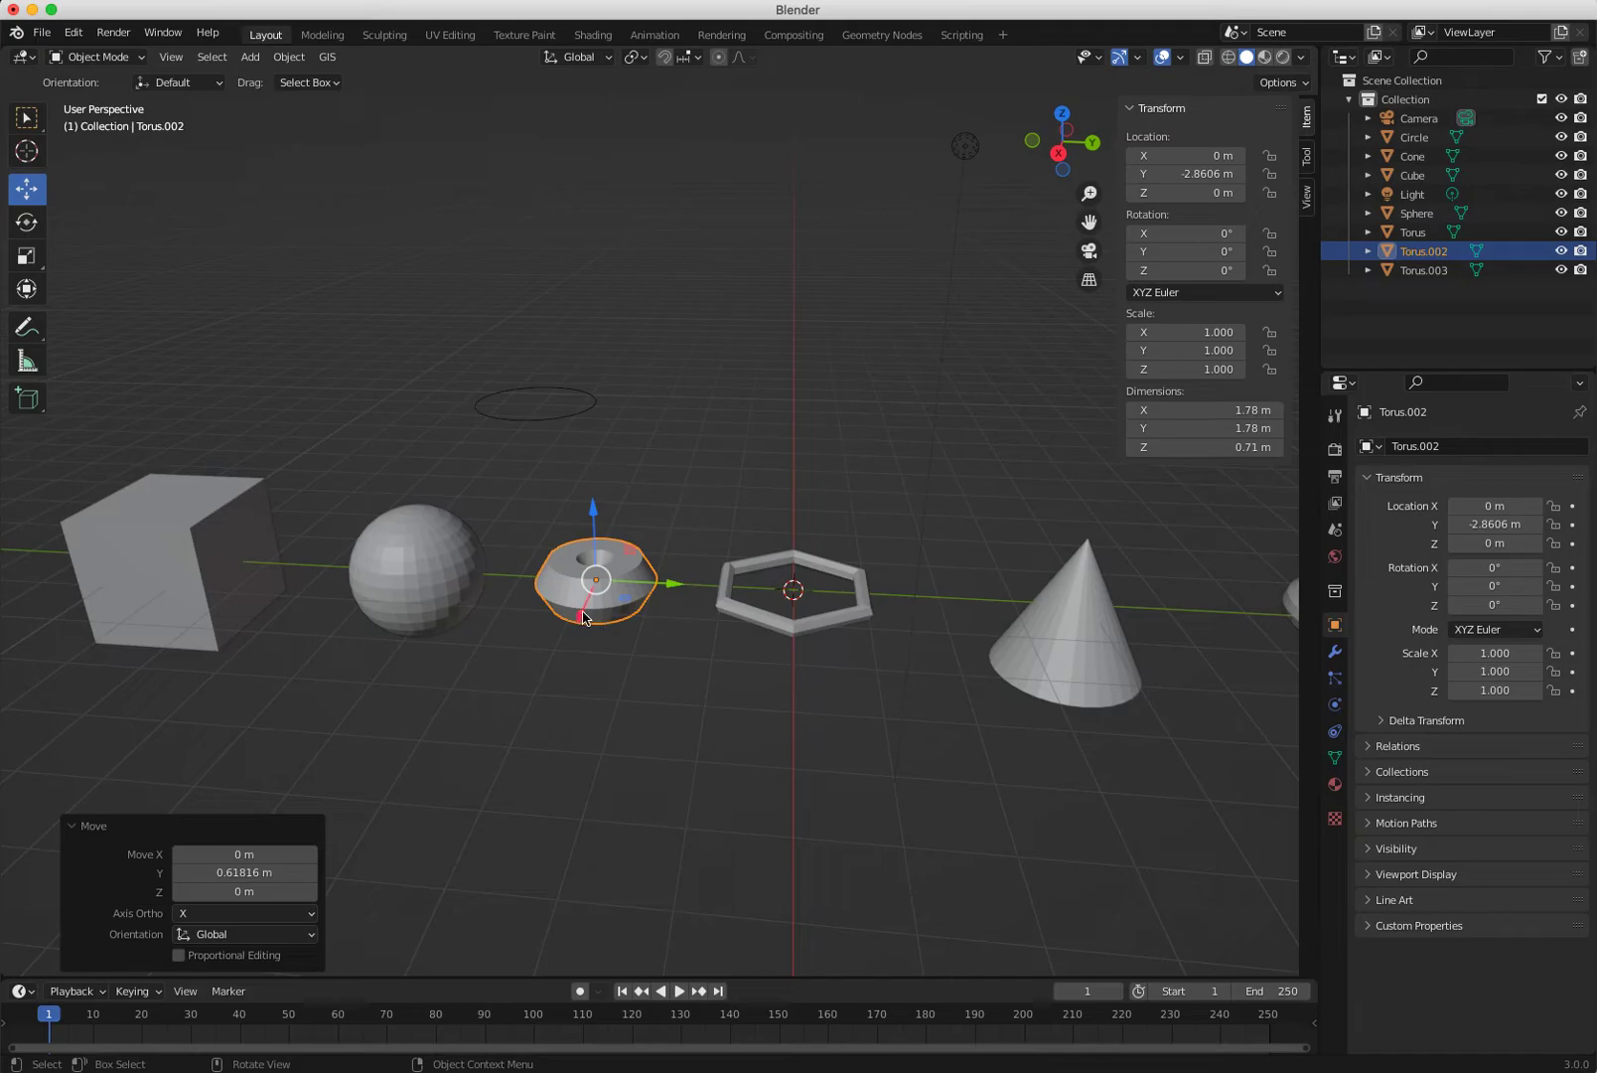
Push the bead torus back, move the sphere along Y and scale it to 1.747.
left_click_drag(581, 617, 574, 525)
left_click(373, 572)
left_click_drag(492, 580, 596, 578)
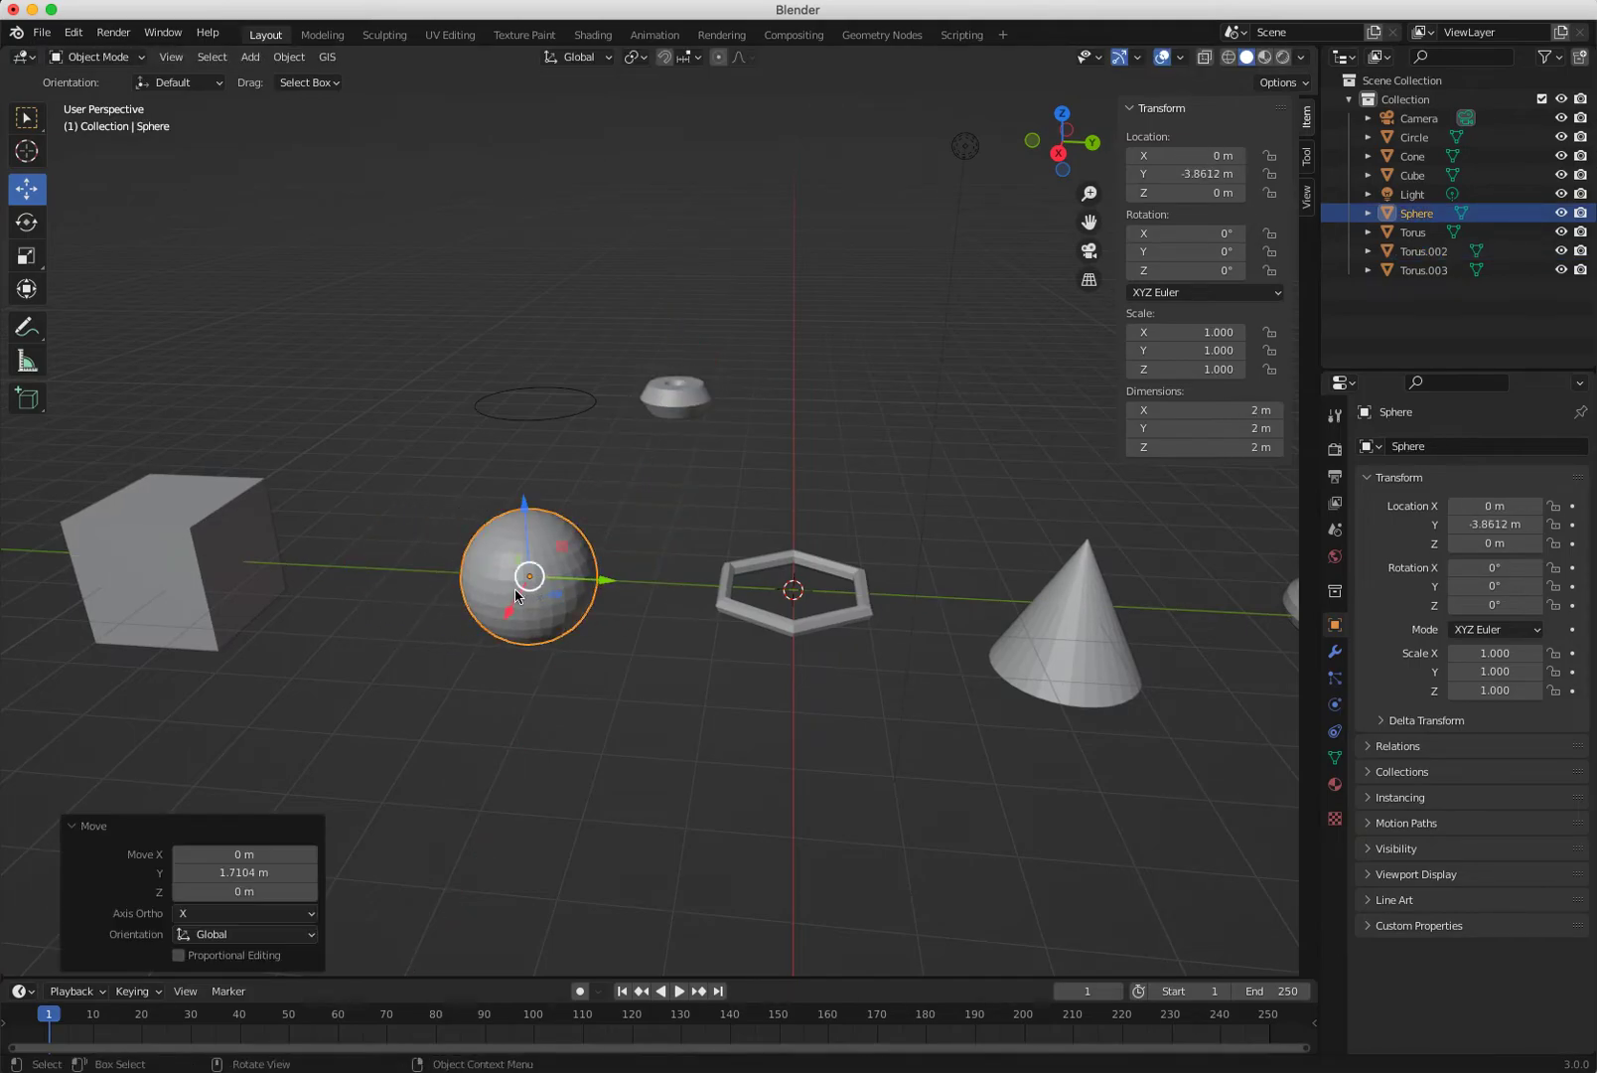
key("s")
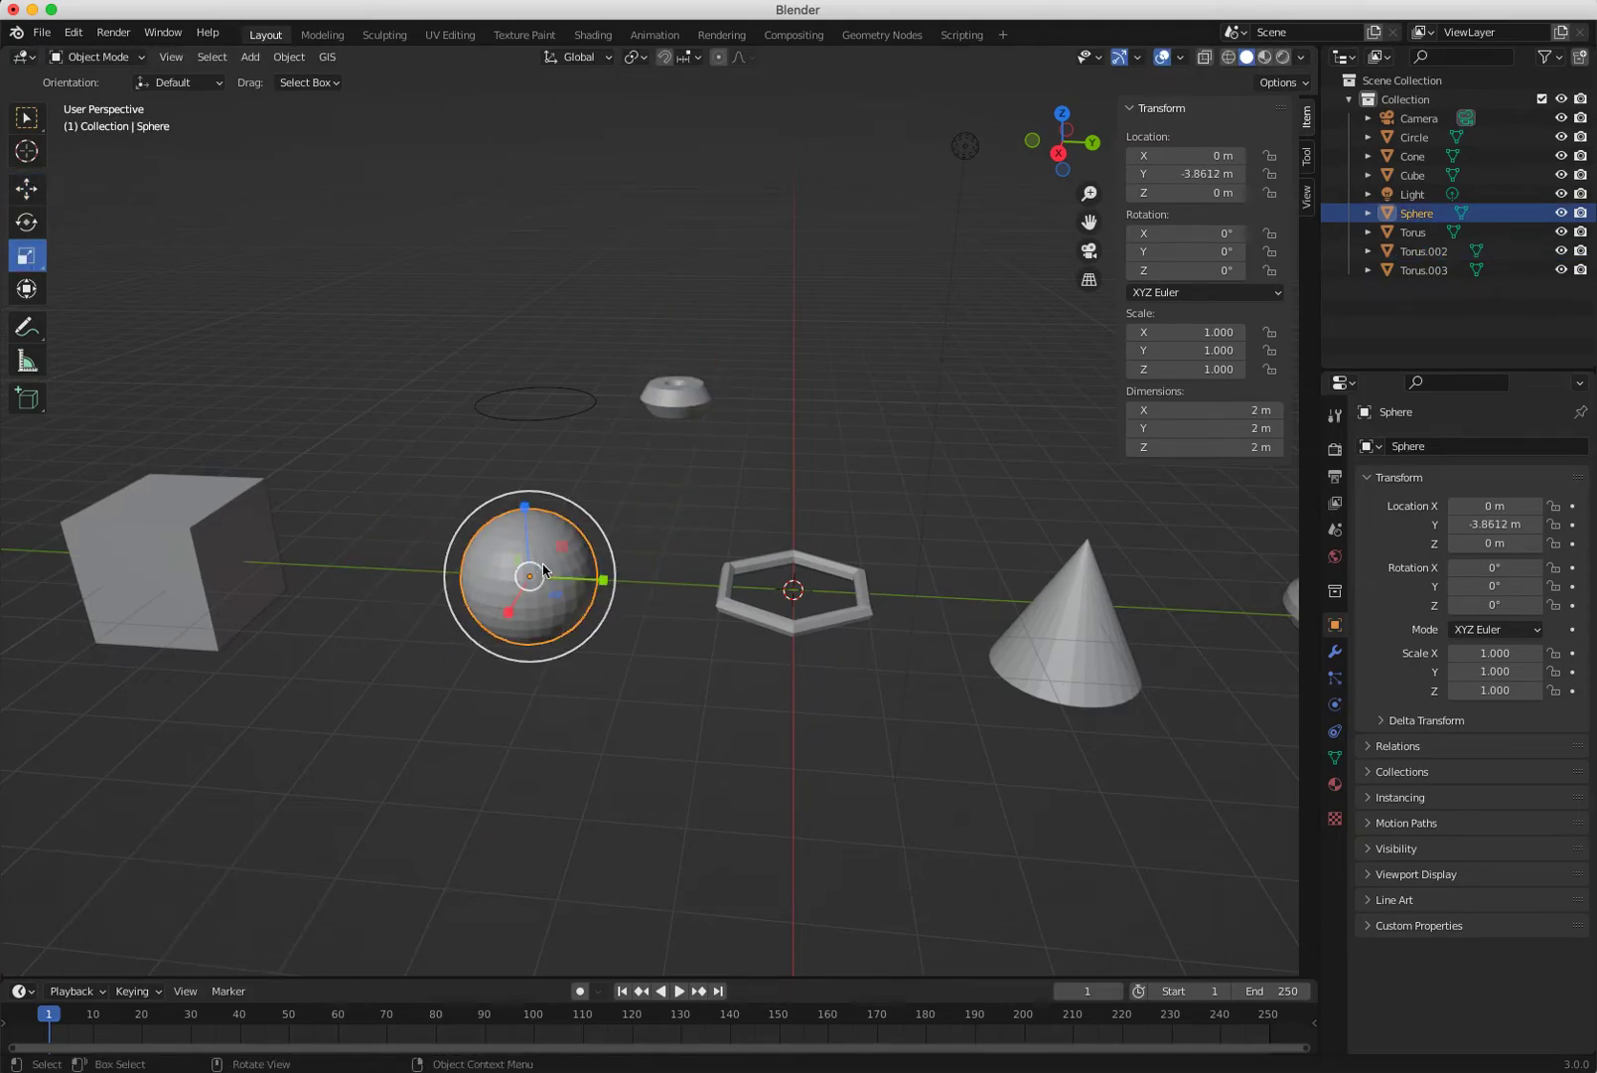
left_click_drag(589, 500, 635, 466)
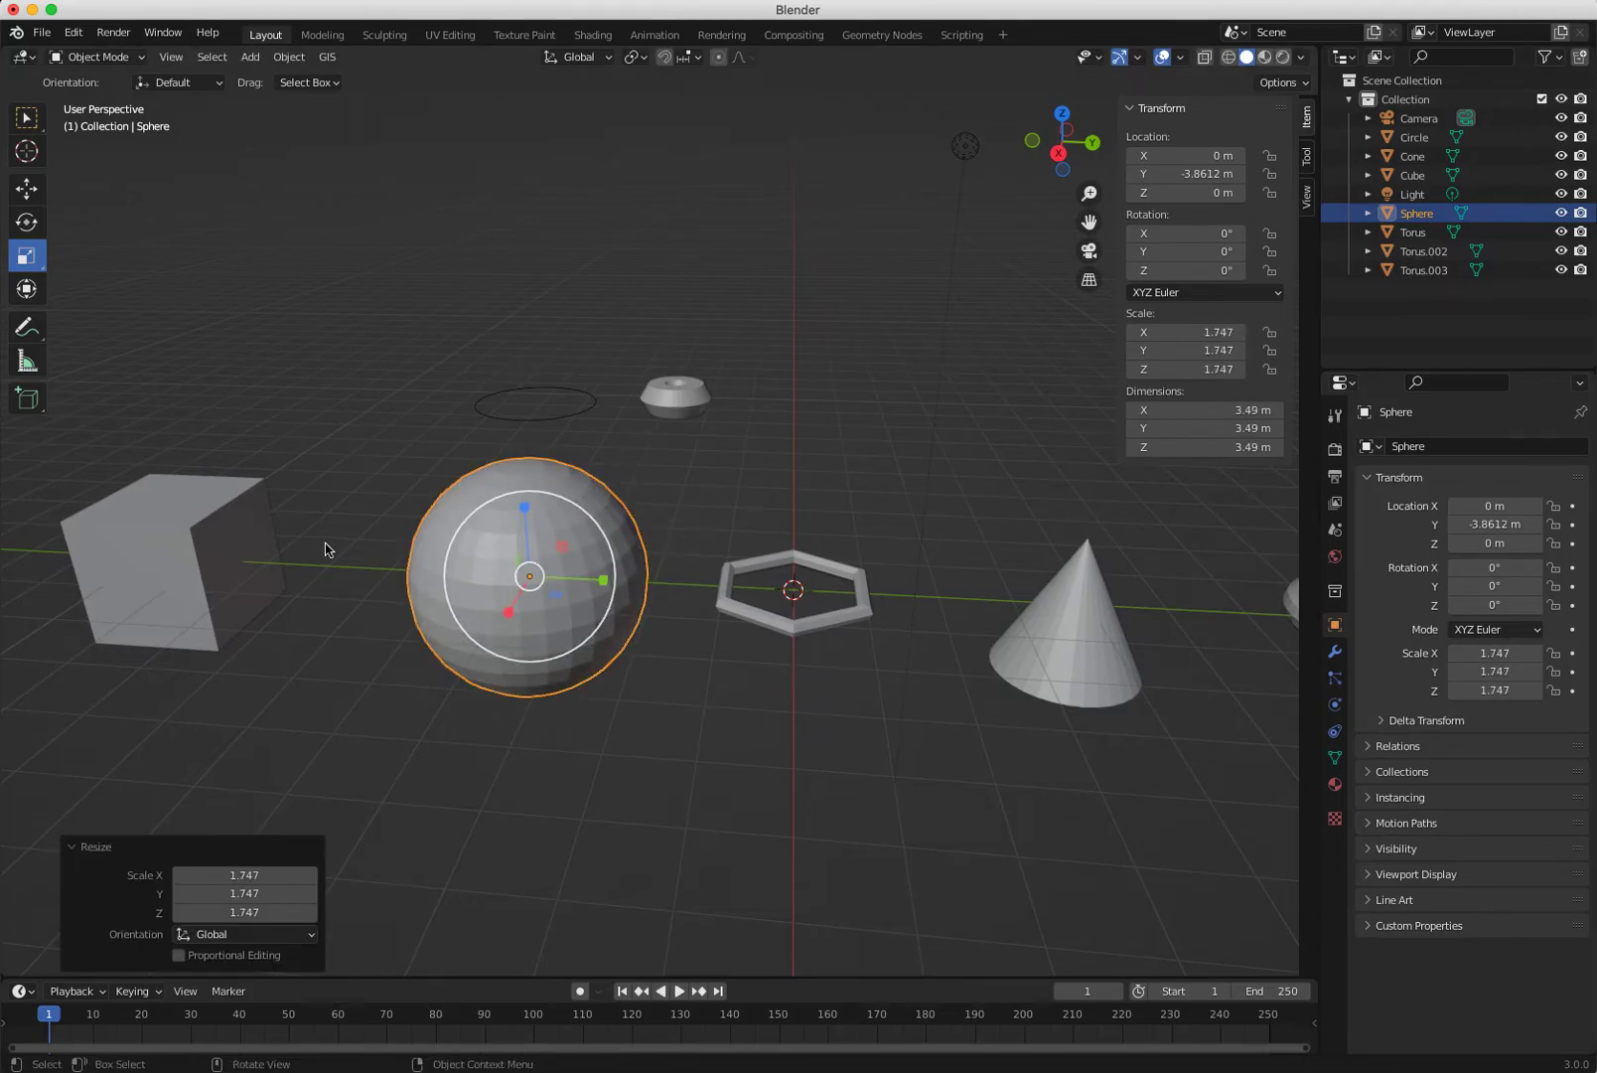
Shrink the cube to scale 0.822.
left_click(211, 504)
mouse_move(228, 490)
left_mouse_down()
mouse_move(274, 442)
mouse_move(221, 478)
mouse_move(219, 503)
left_mouse_up()
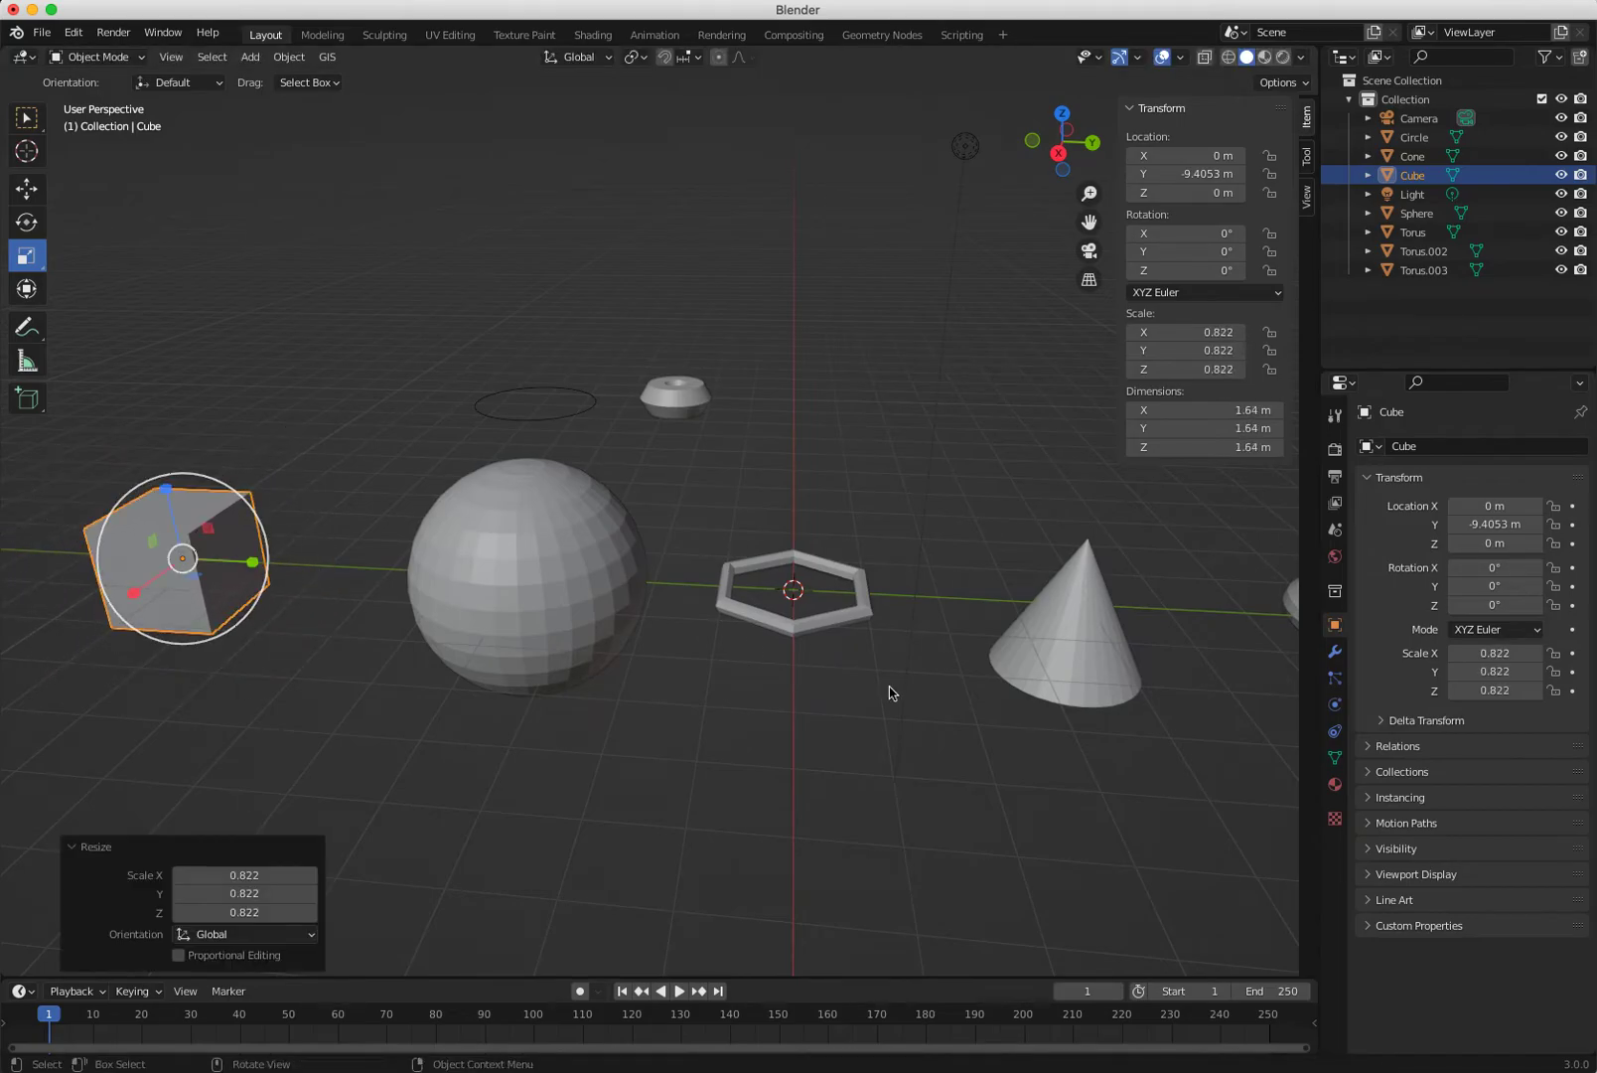
left_click(875, 790)
middle_click_drag(898, 784, 634, 613)
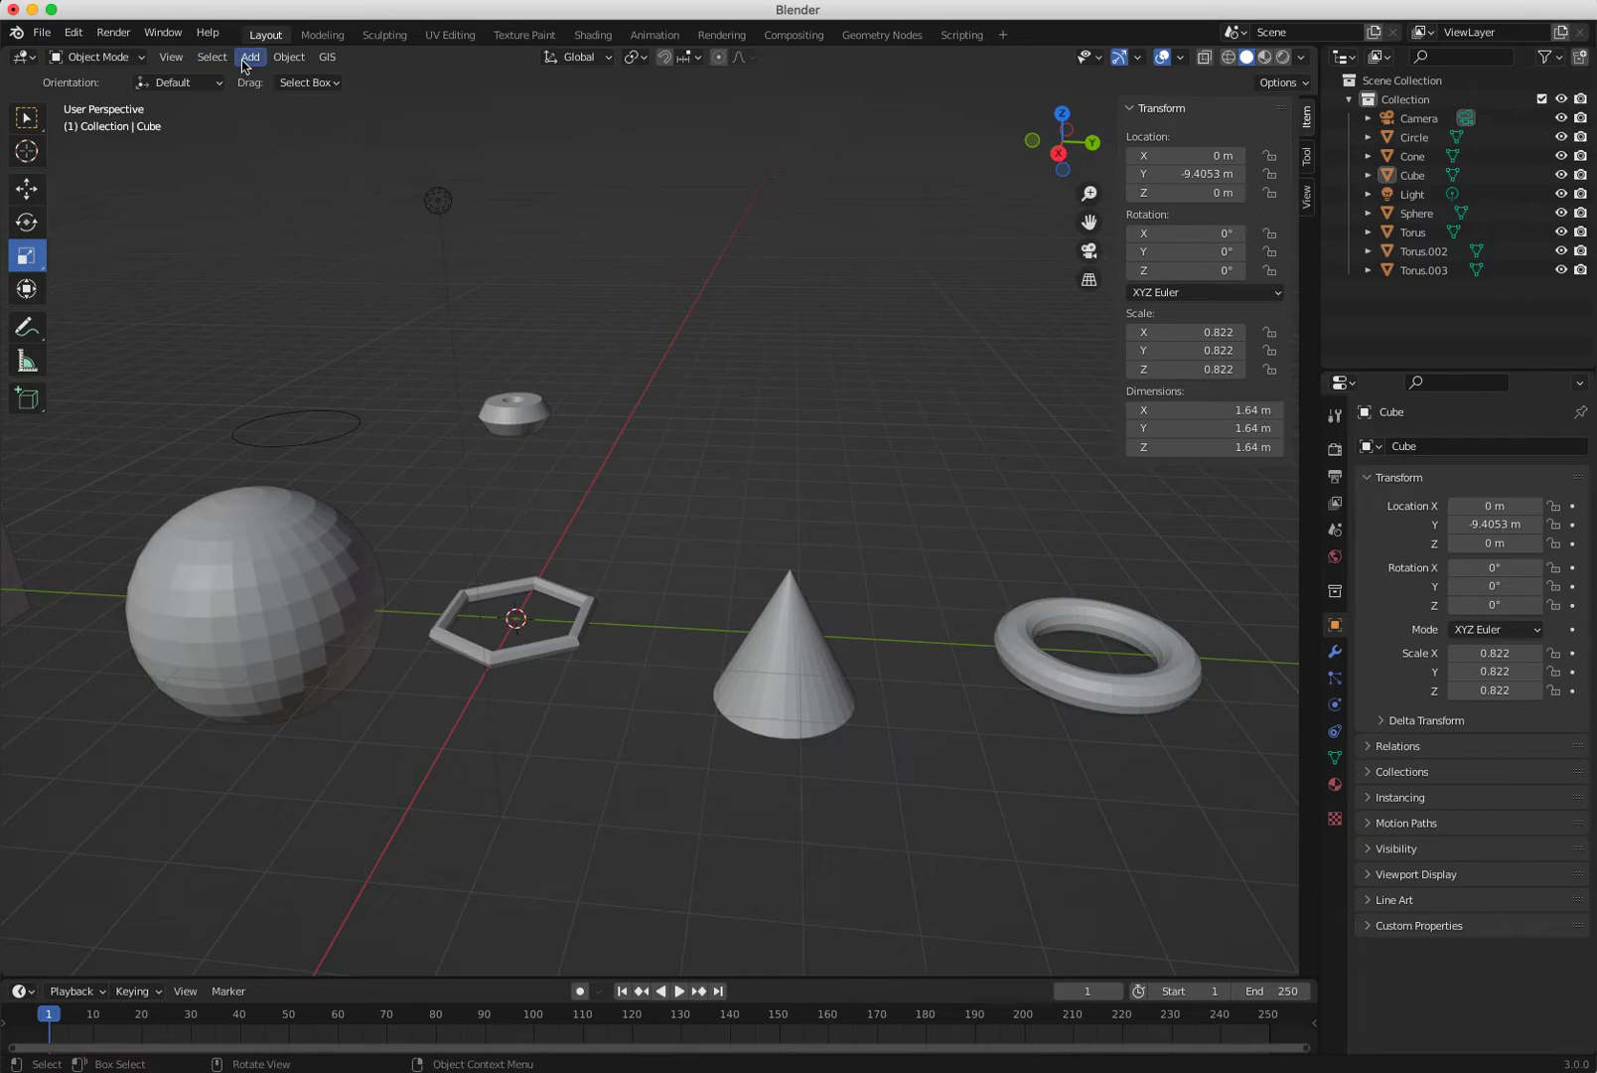
left_click(754, 659)
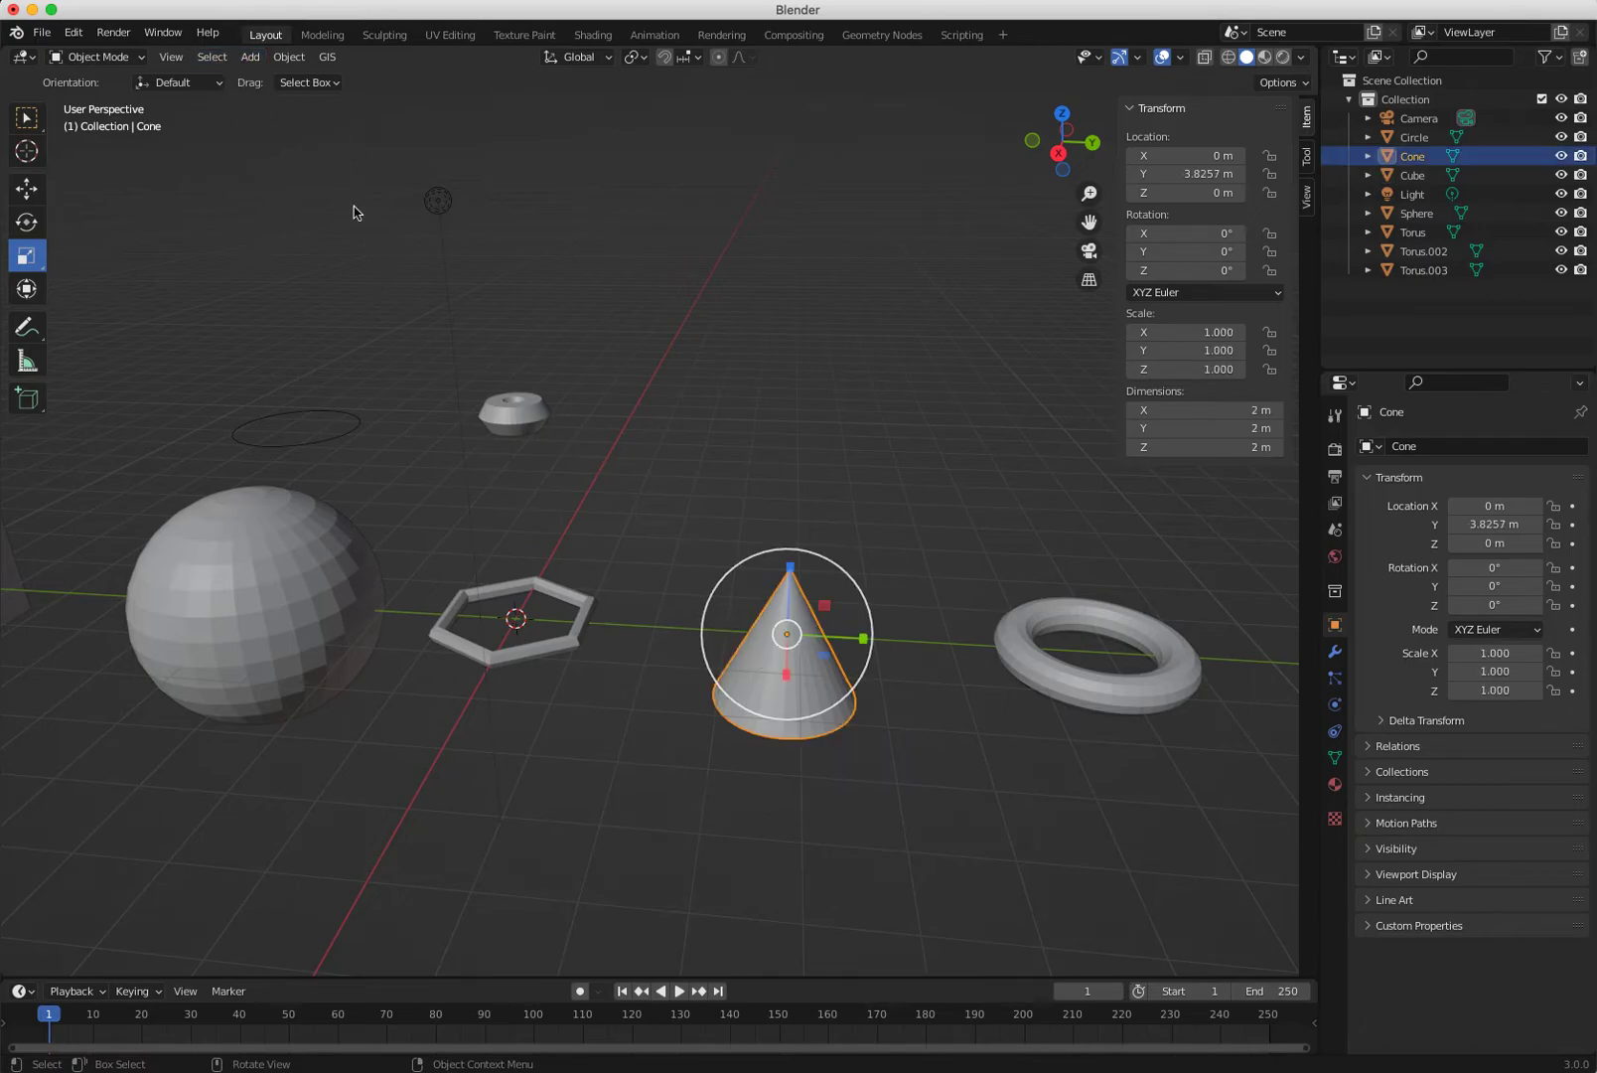
Add a UV sphere and move it along Y and Z onto the cone's tip.
left_click(250, 57)
mouse_move(338, 78)
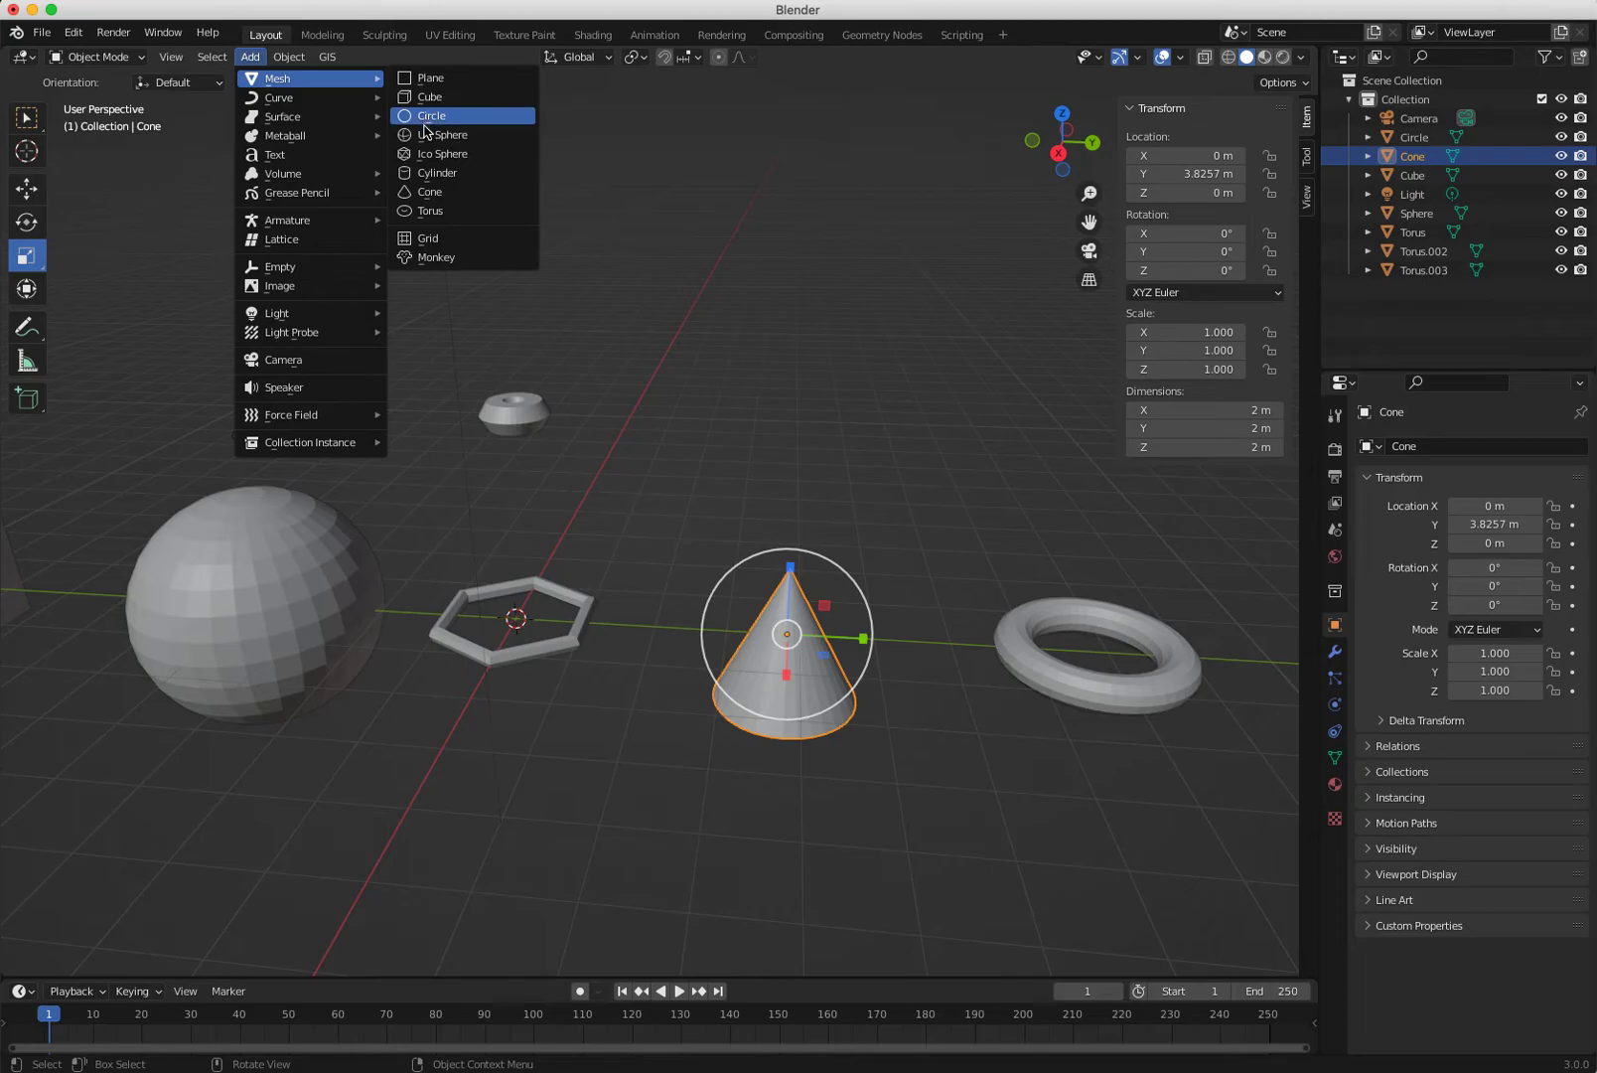
left_click(438, 135)
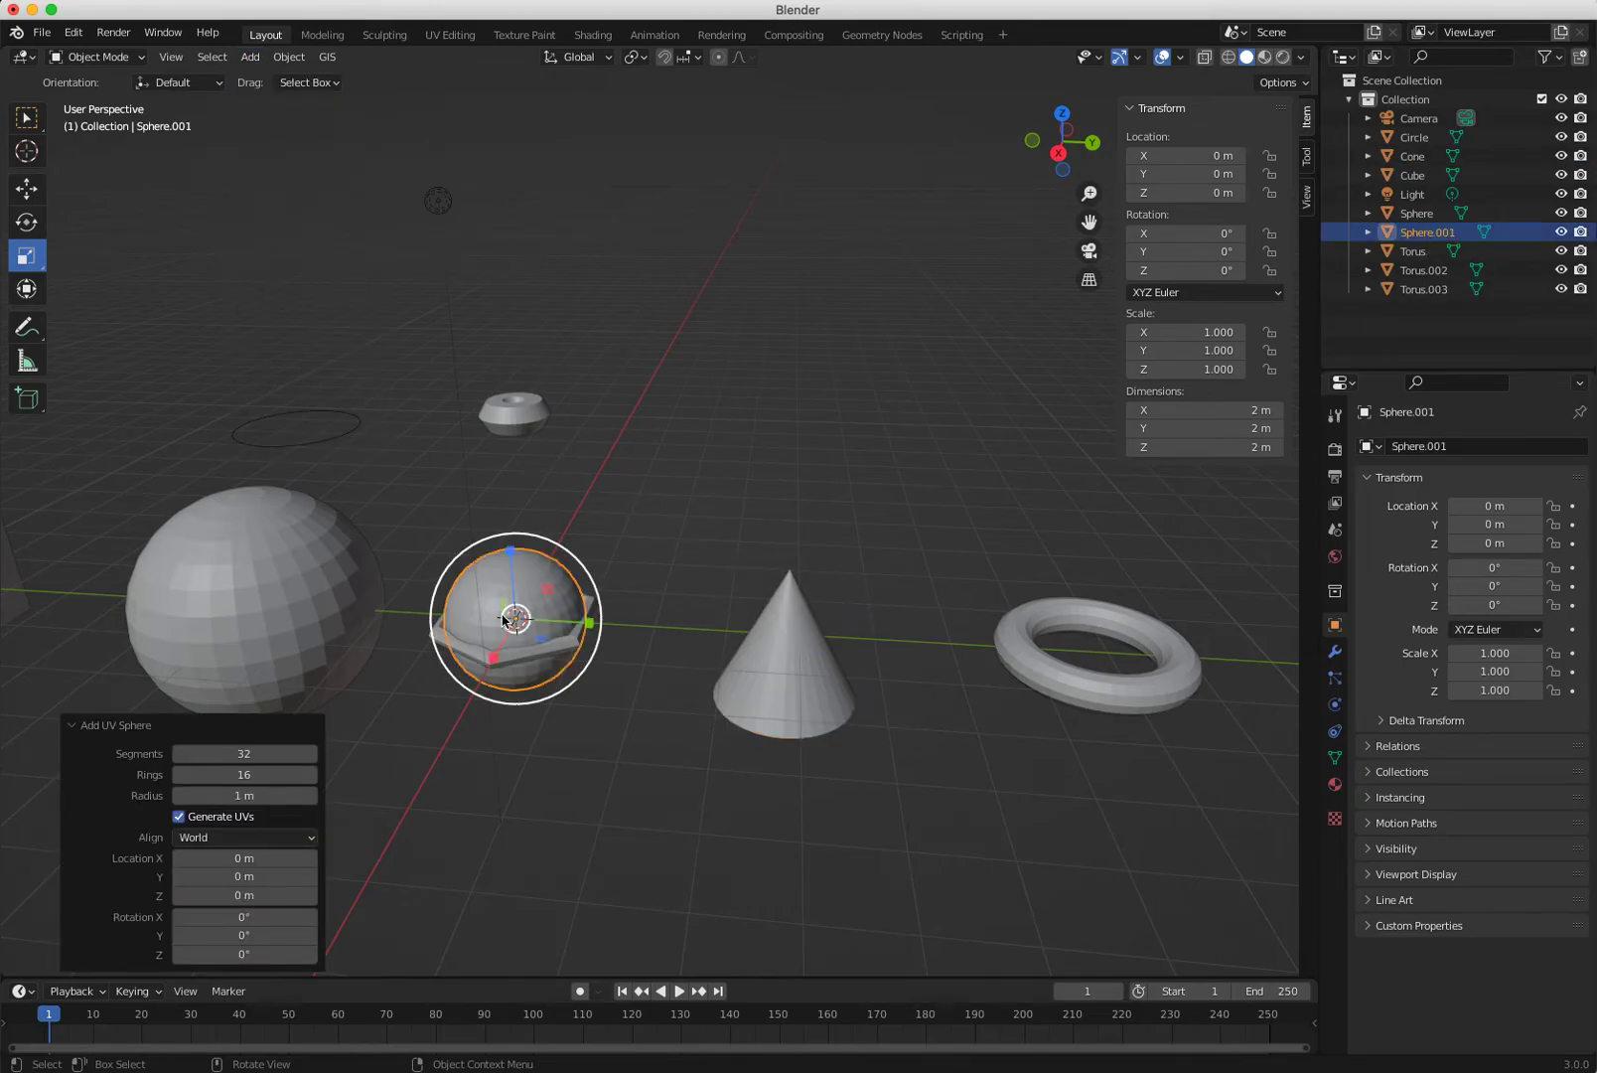
key("g")
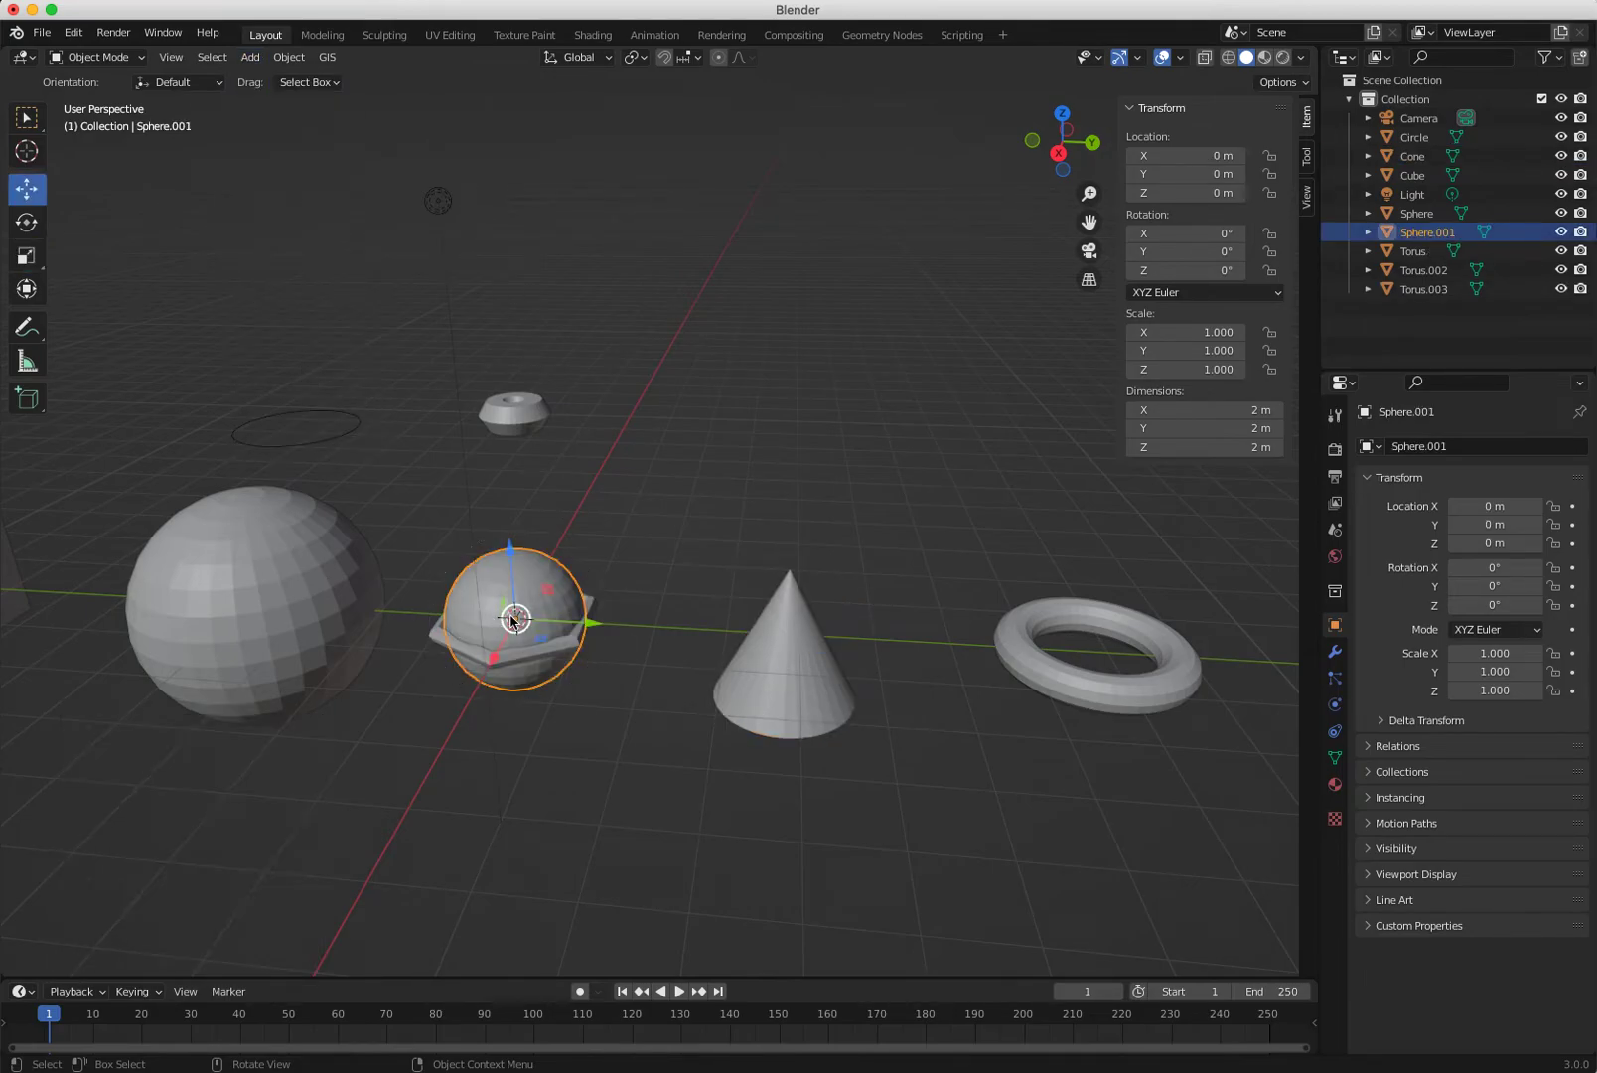
left_click(813, 464)
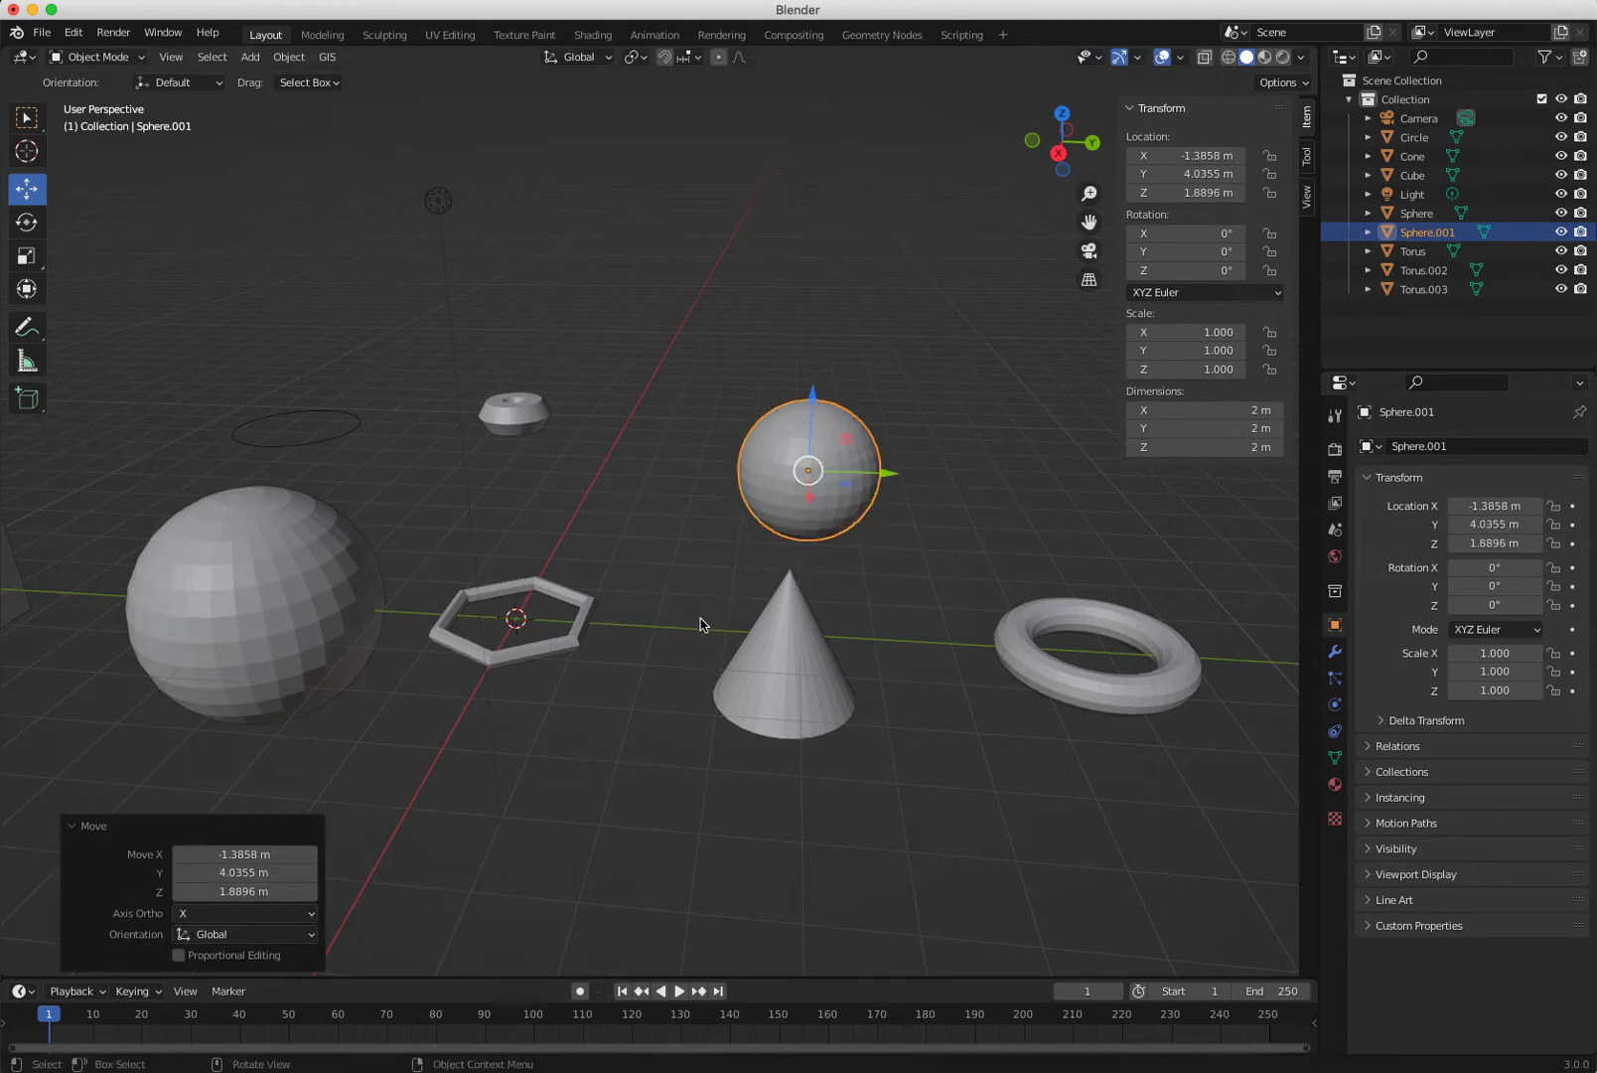
key("alt+g")
key("g")
key("y")
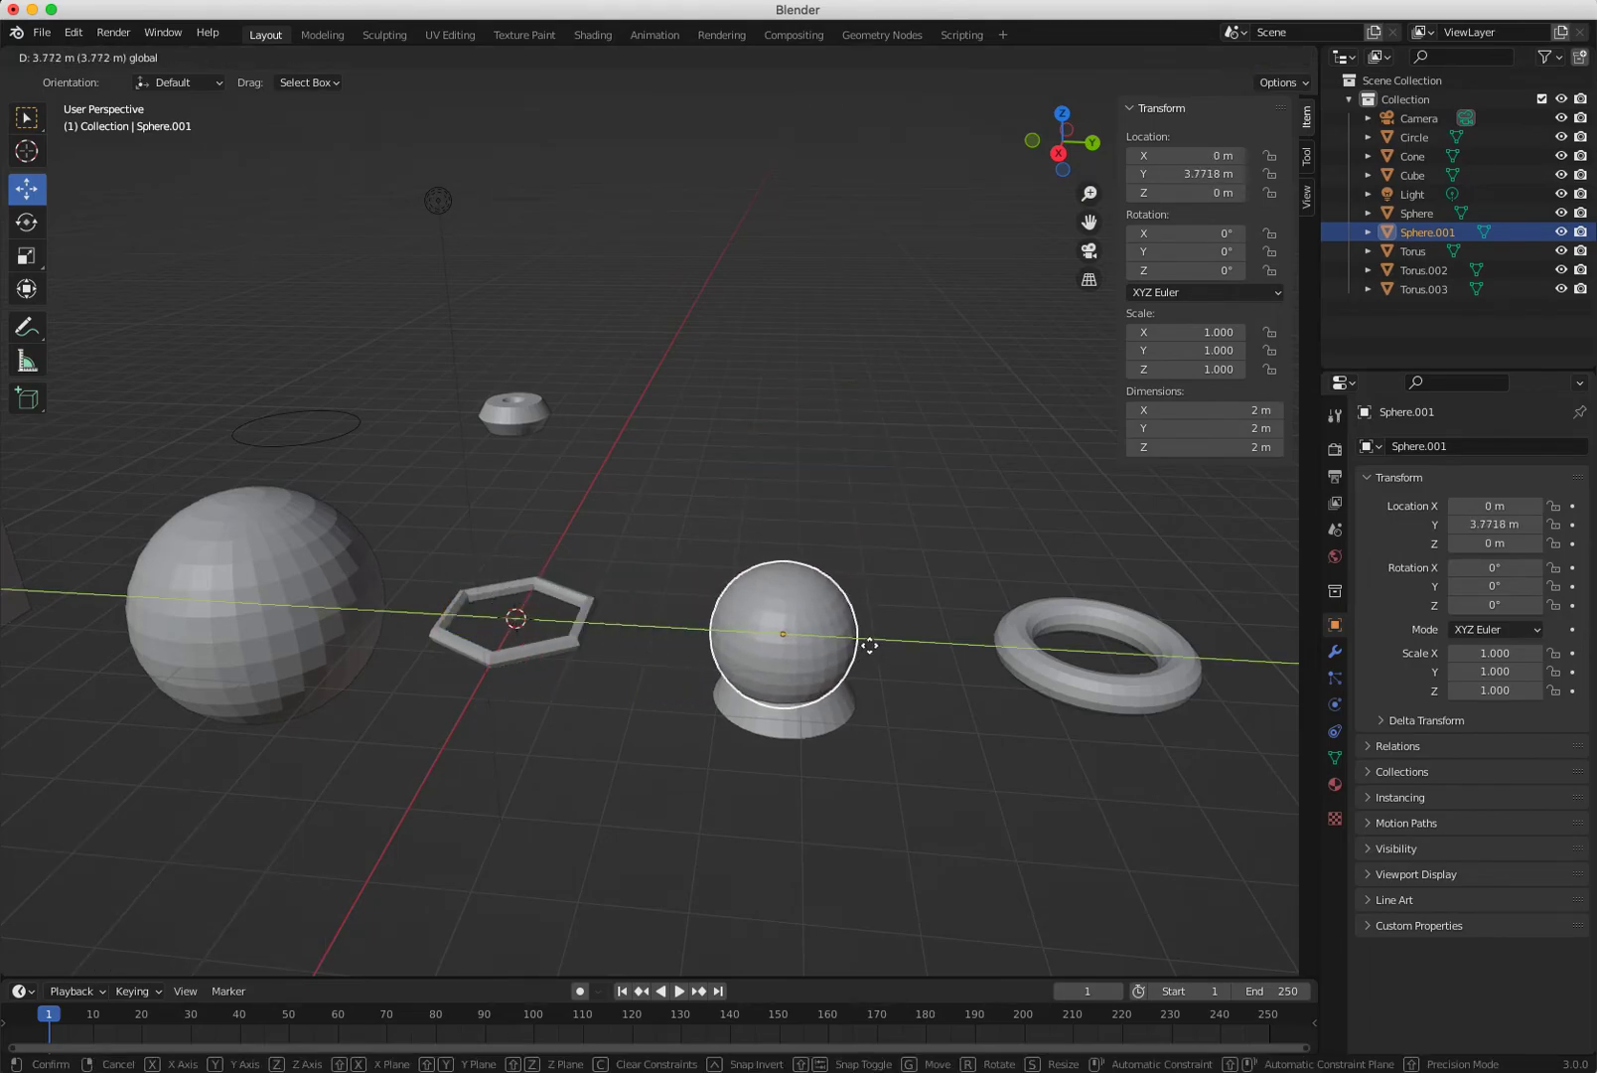
left_click(868, 645)
key("g")
key("z")
left_click(642, 674)
Scale the small sphere down to 0.459.
middle_click_drag(643, 674, 776, 755)
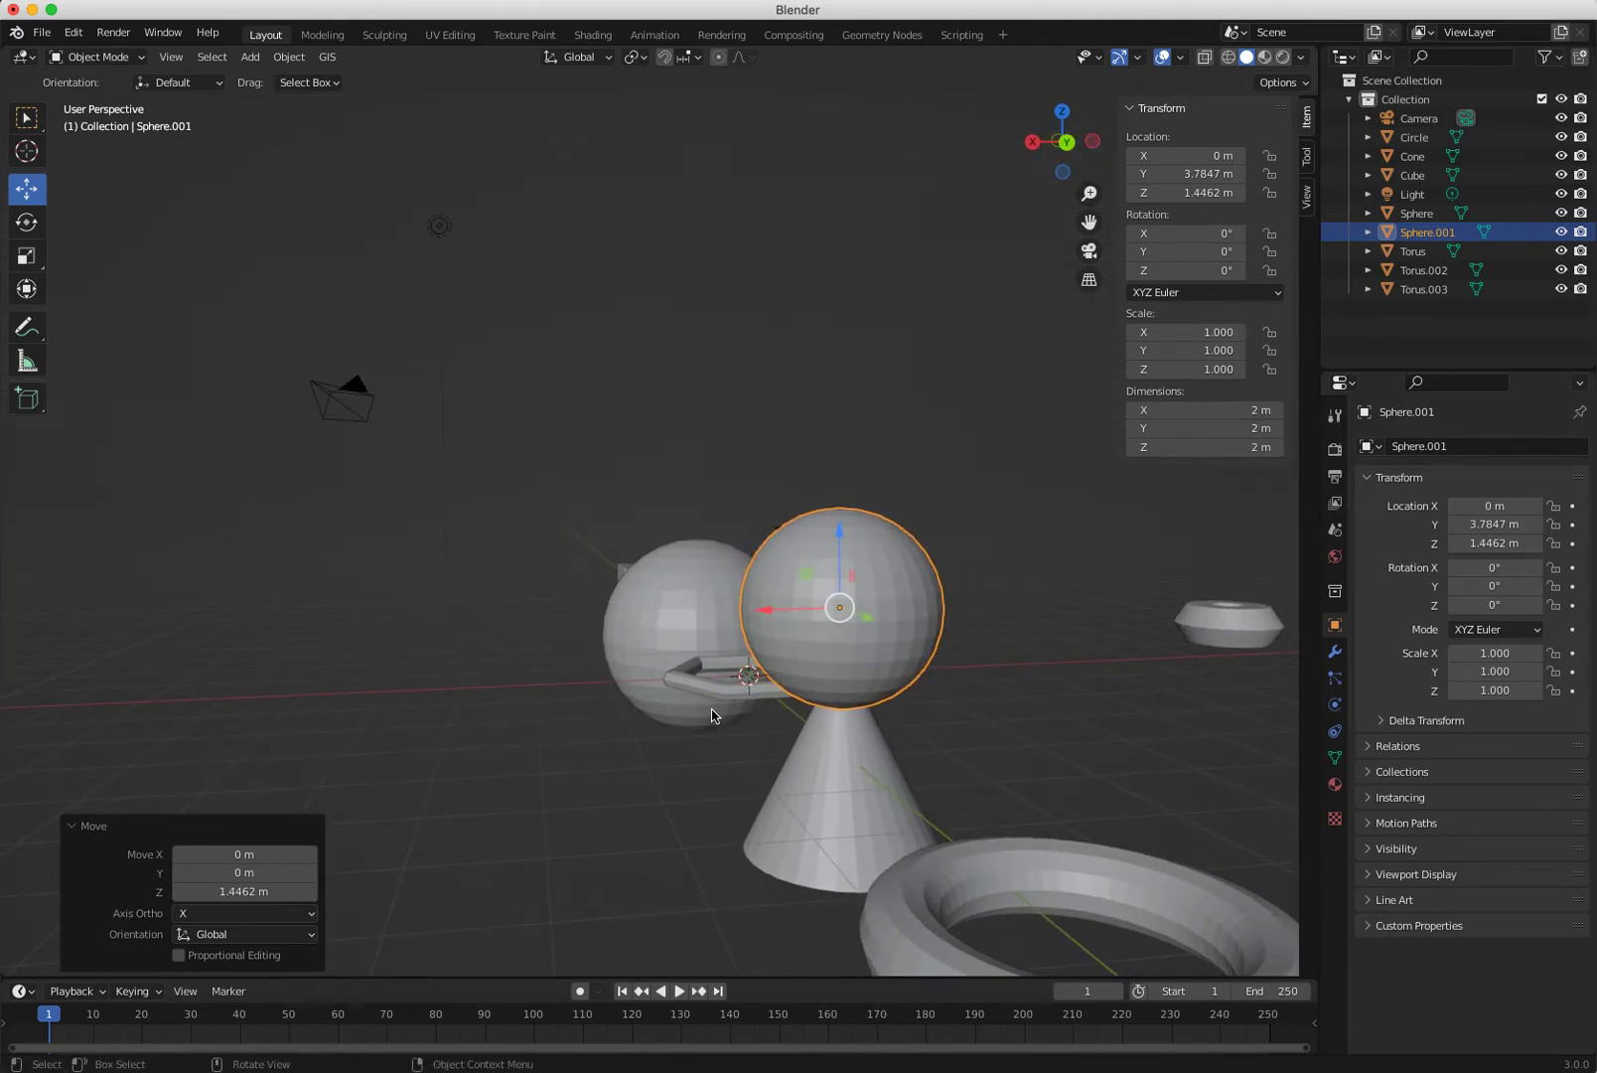
key("shift+space")
key("s")
left_click_drag(883, 540, 847, 578)
key("shift+space")
key("g")
Nudge the small sphere along Y to centre it on the cone at Y 3.7944 m.
middle_click_drag(871, 914, 1061, 909)
left_click_drag(883, 605, 876, 623)
left_click(721, 876)
right_click(793, 818)
mouse_move(666, 851)
middle_mouse_down()
mouse_move(628, 752)
mouse_move(685, 781)
mouse_move(643, 863)
mouse_move(695, 854)
middle_mouse_up()
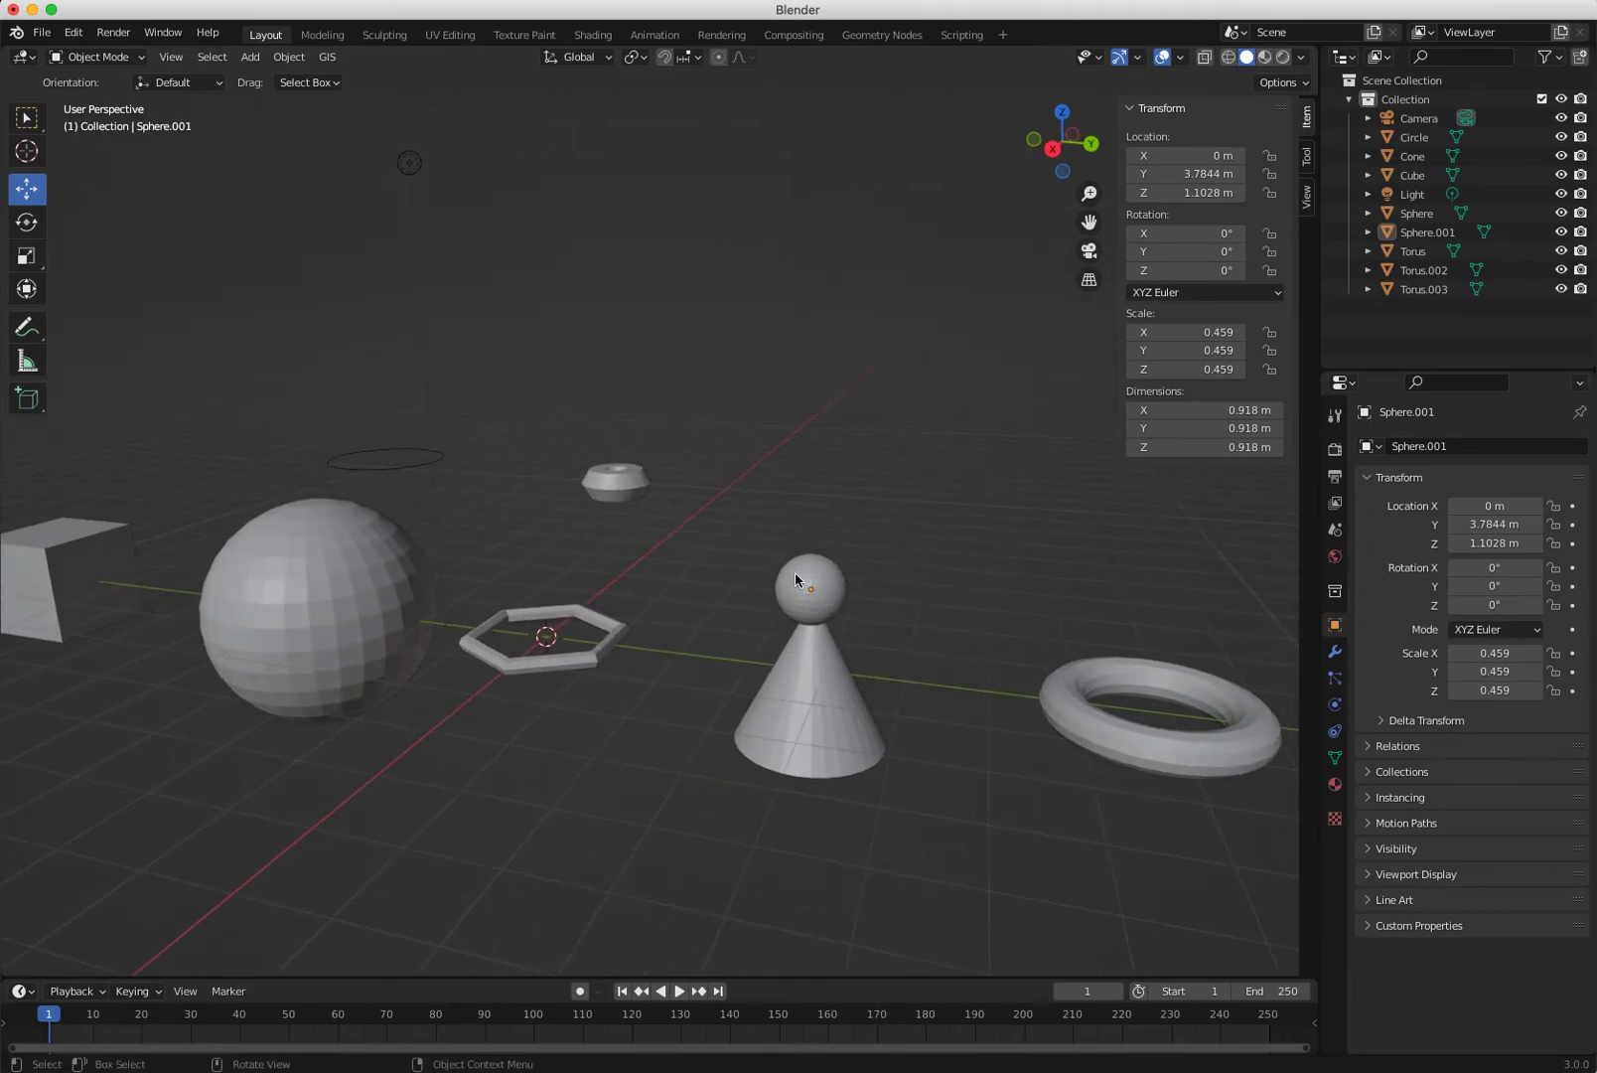
left_click(815, 593)
left_click_drag(884, 599, 900, 597)
left_click(635, 846)
middle_click_drag(636, 847, 763, 621)
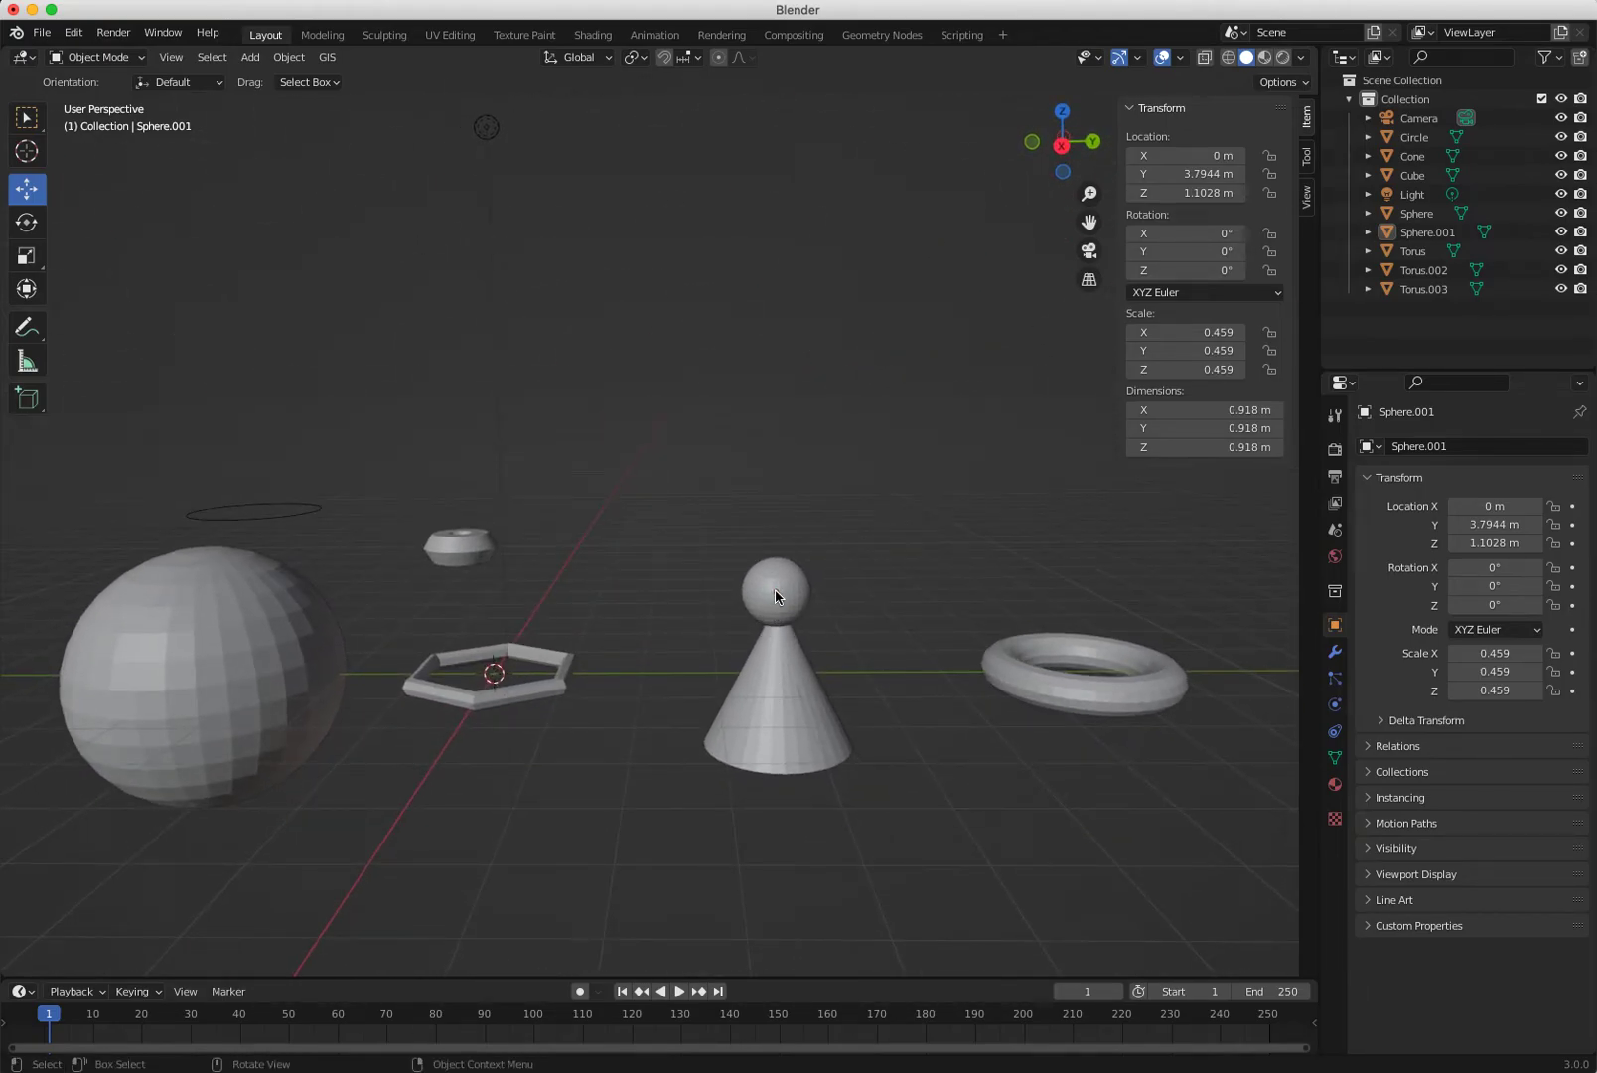
Select the small sphere and cone and join them into one 2 × 2 × 2.56 m object.
left_click(777, 596)
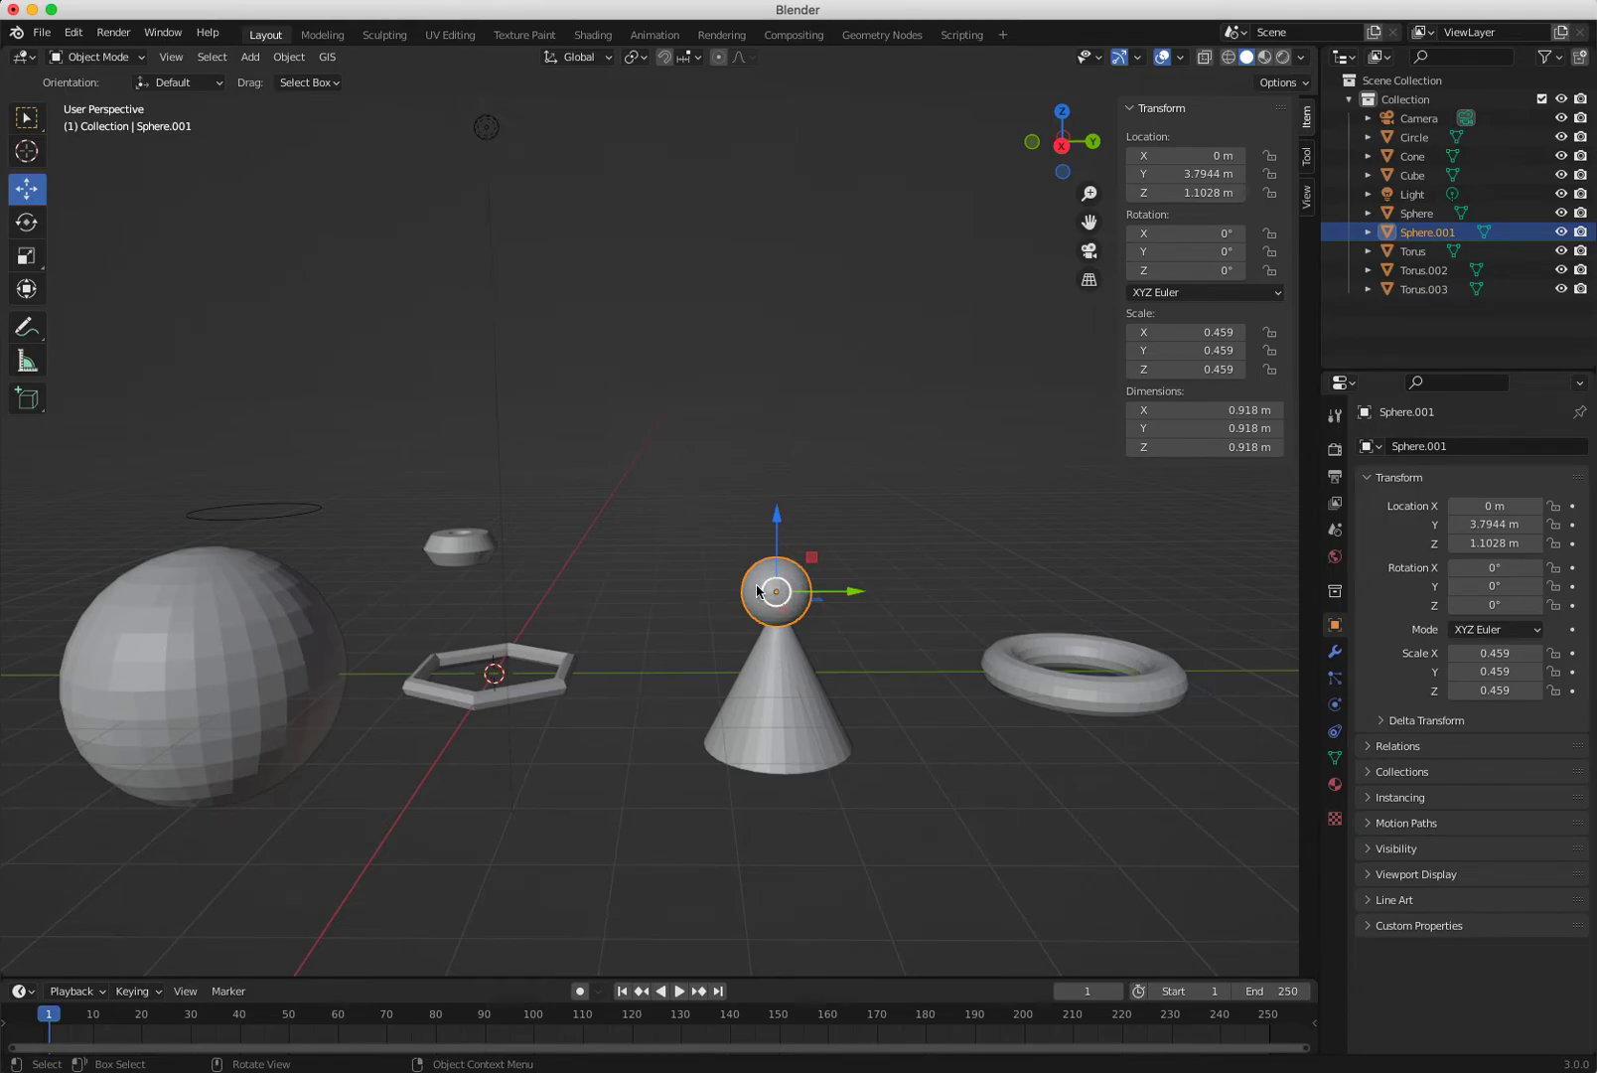
scroll(755, 709, "up", 3)
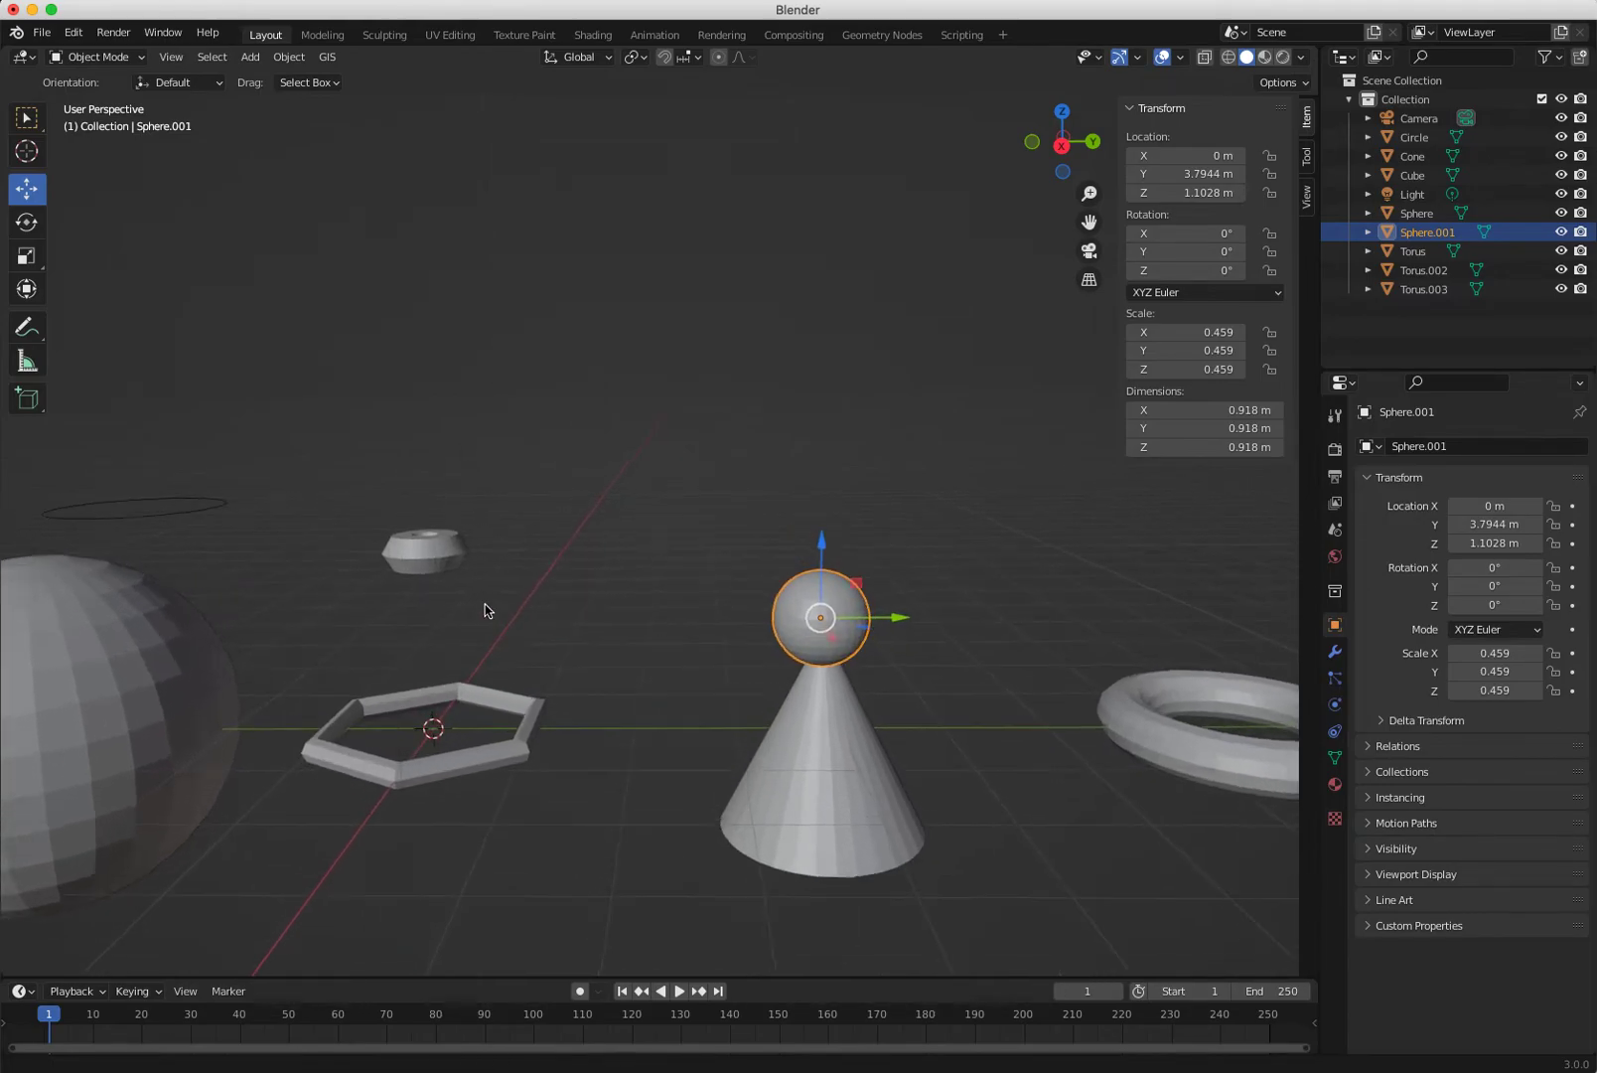
middle_click_drag(672, 618, 456, 428, "shift")
scroll(503, 517, "up", 5)
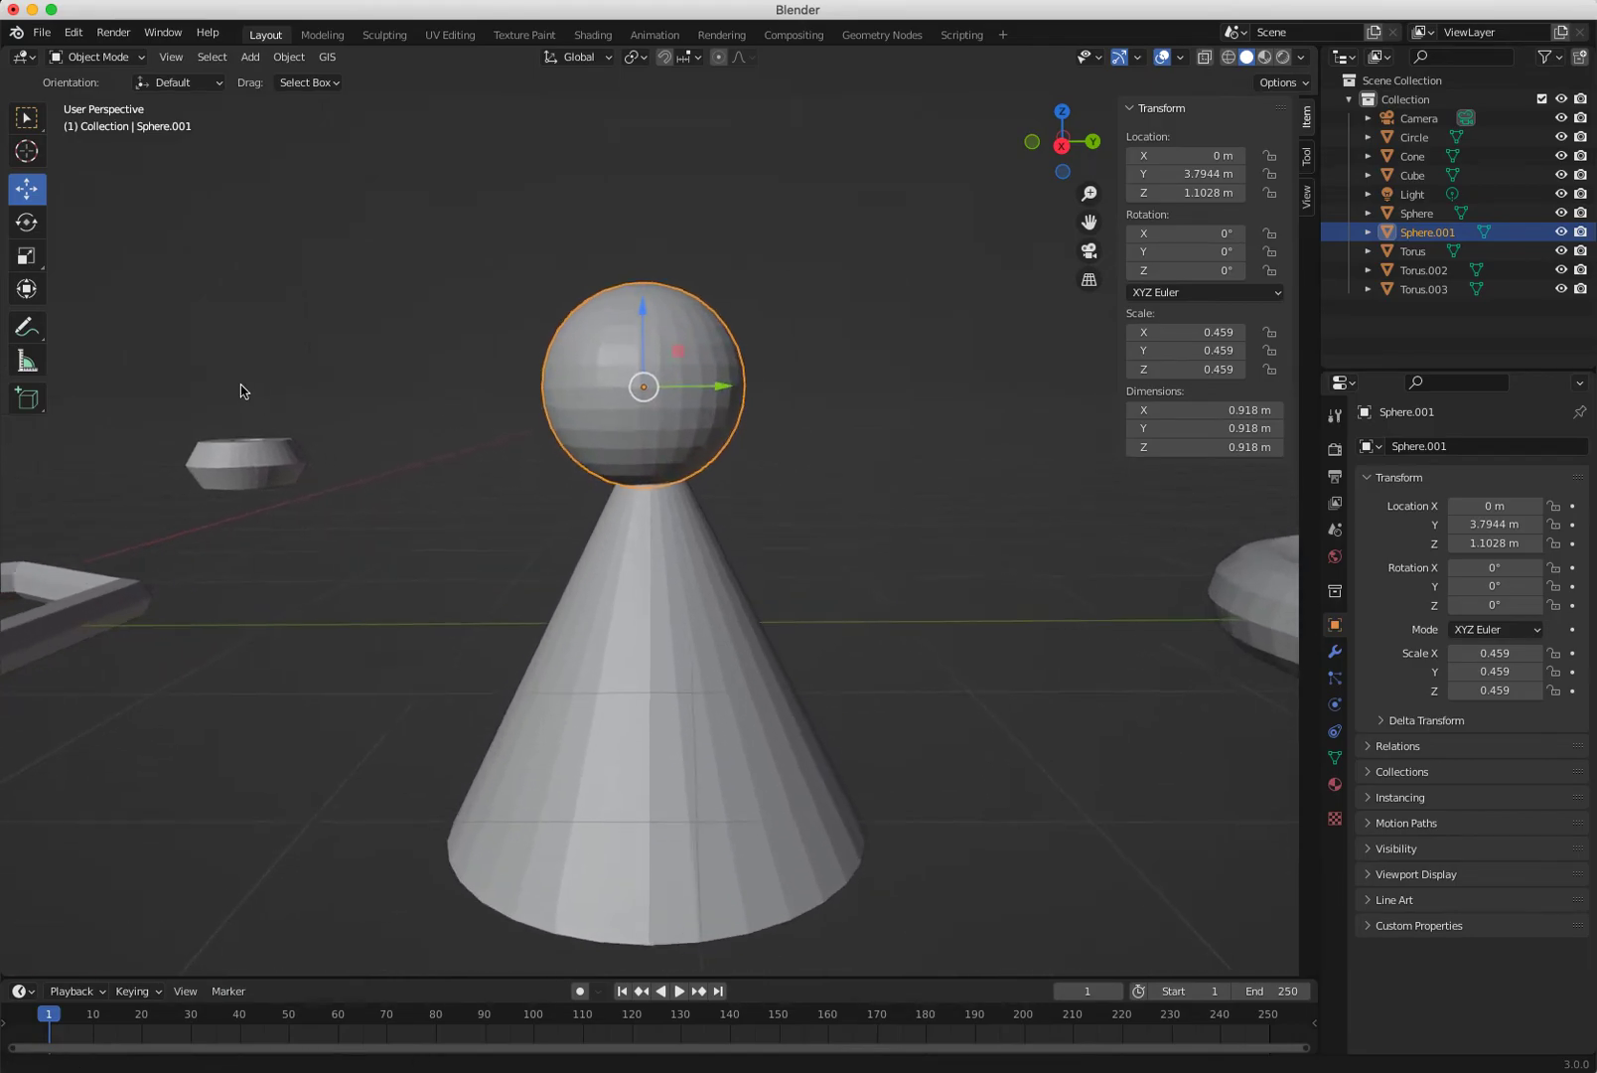
left_click(646, 736)
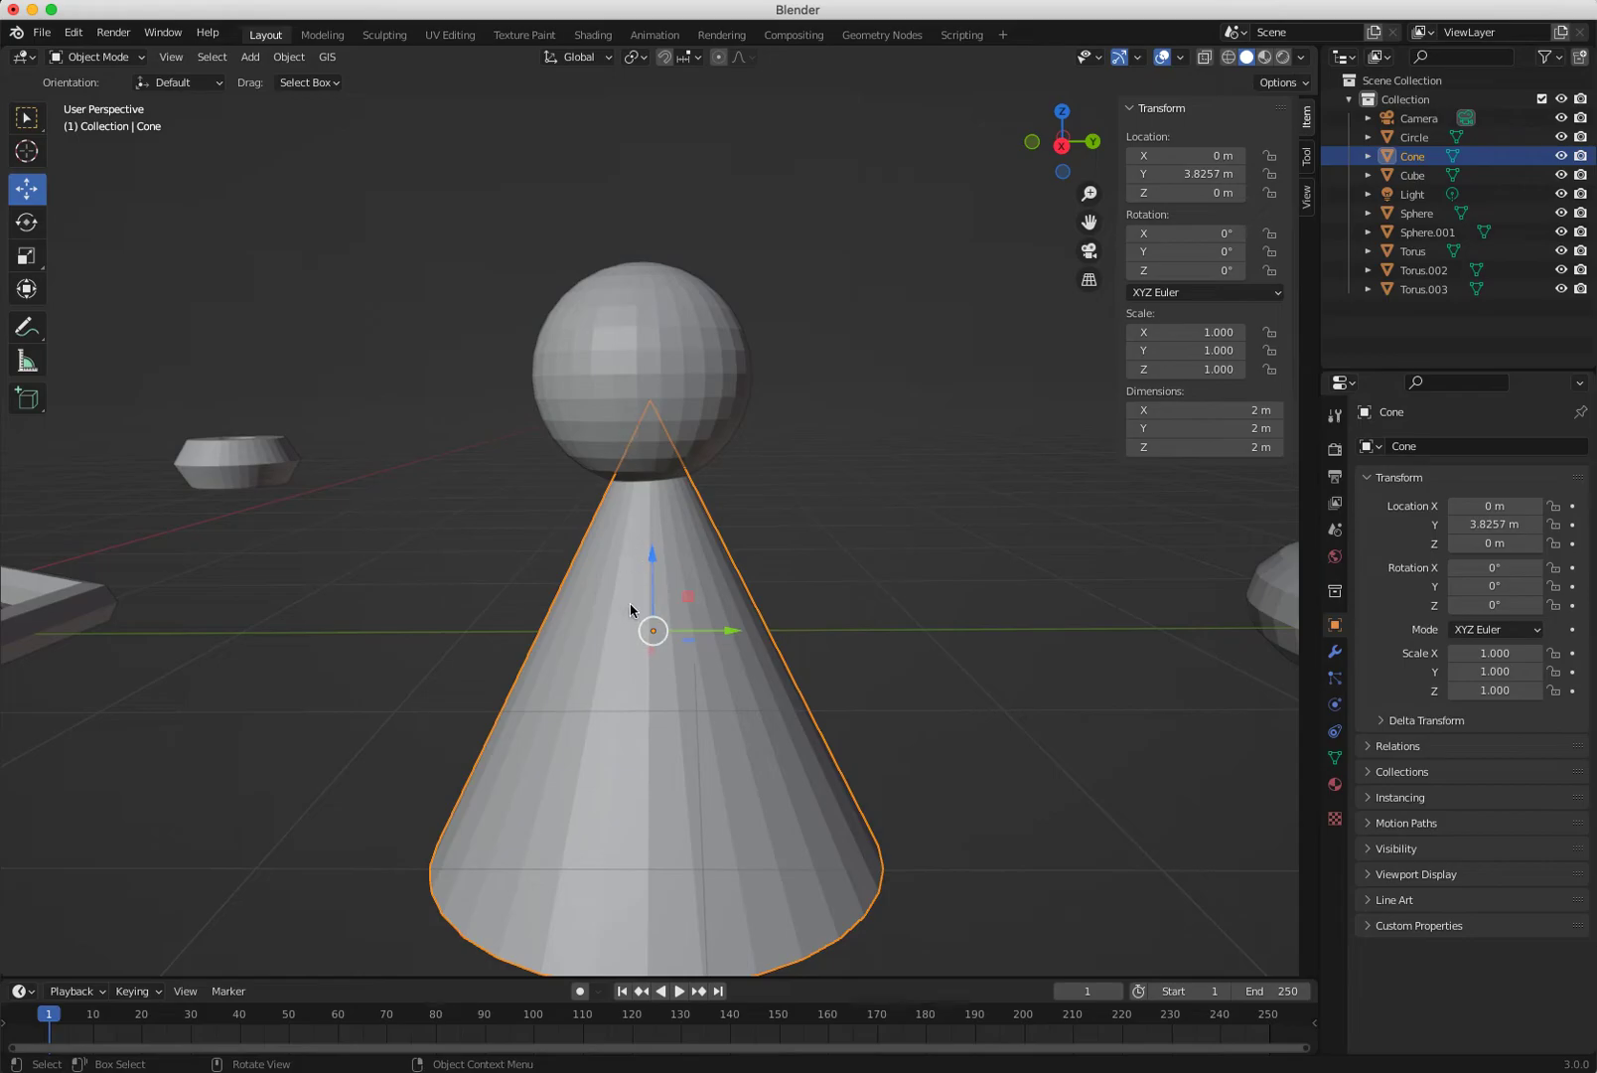
left_click(488, 560)
left_click(646, 418)
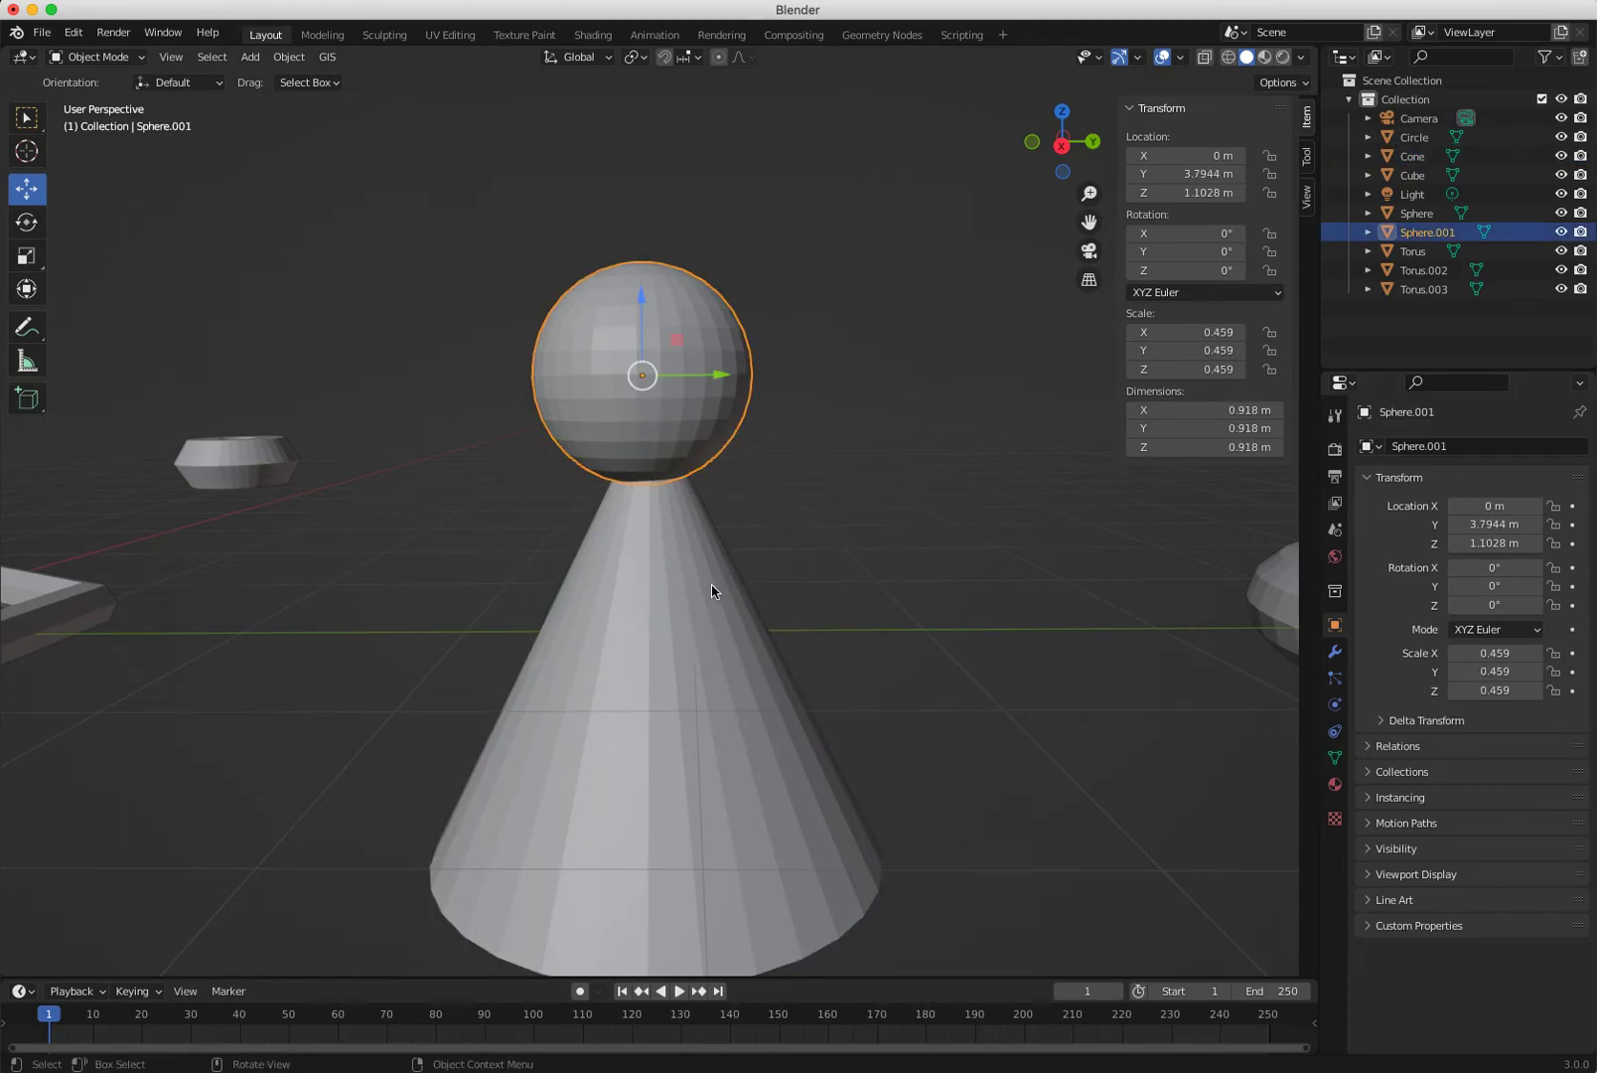
left_click(671, 661, "shift")
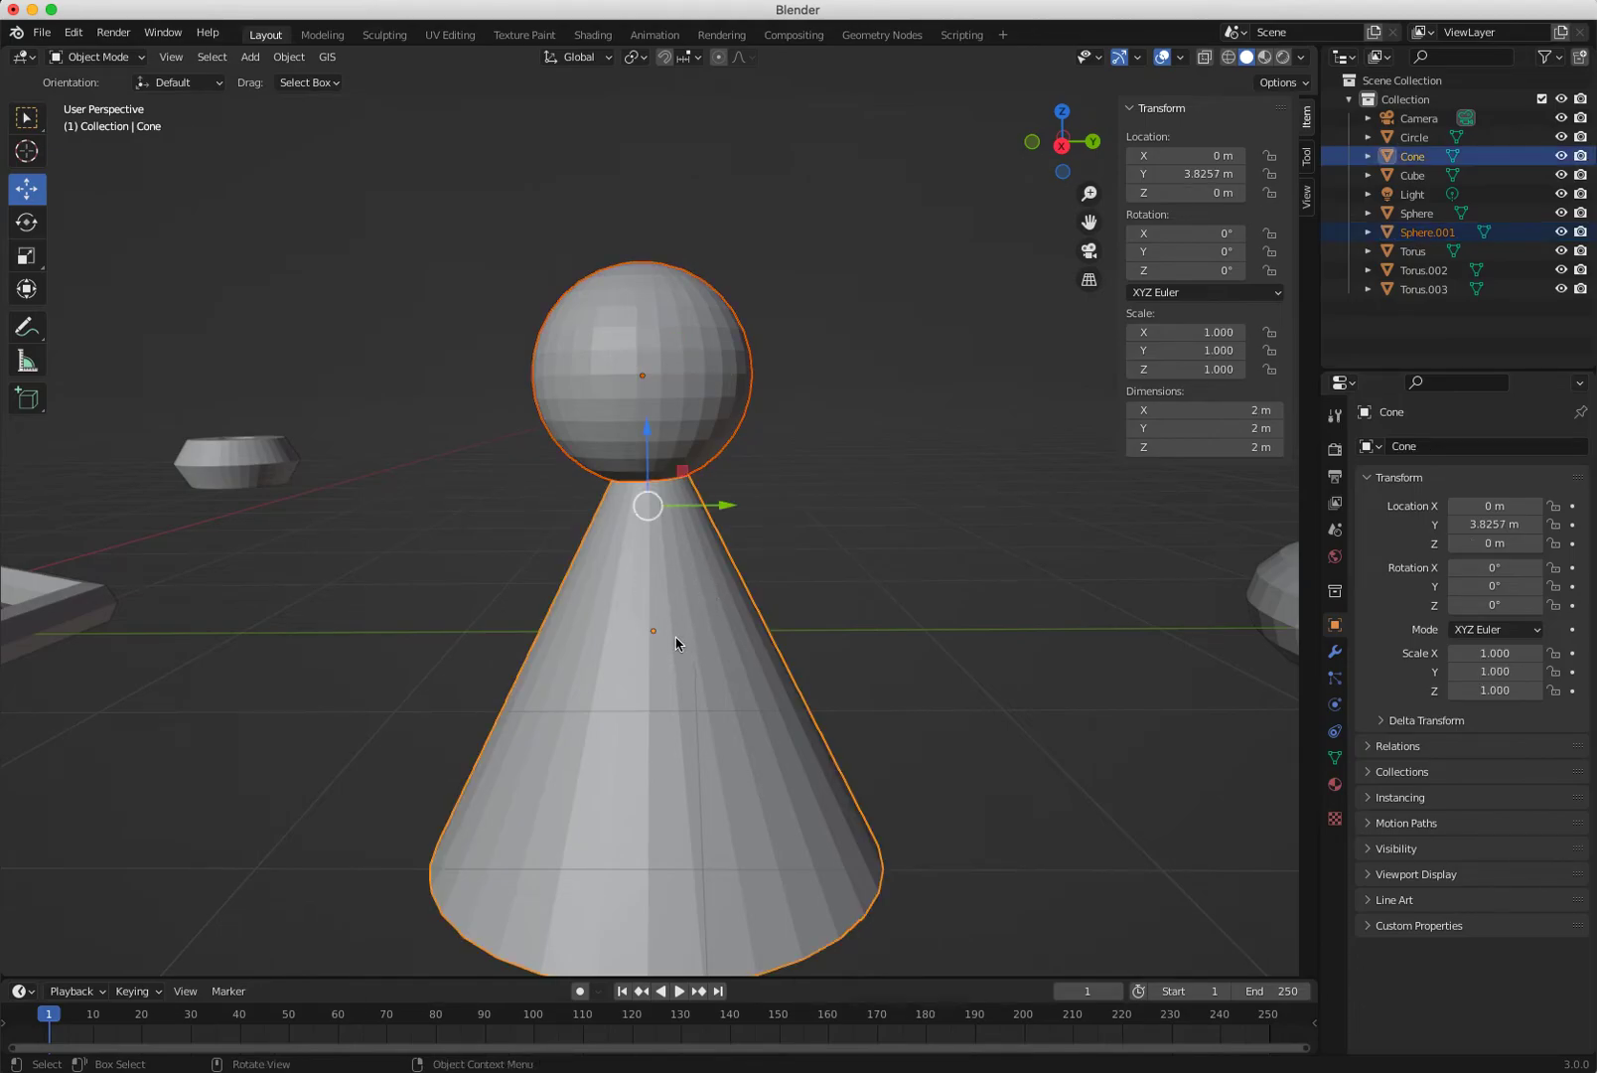
right_click(671, 640)
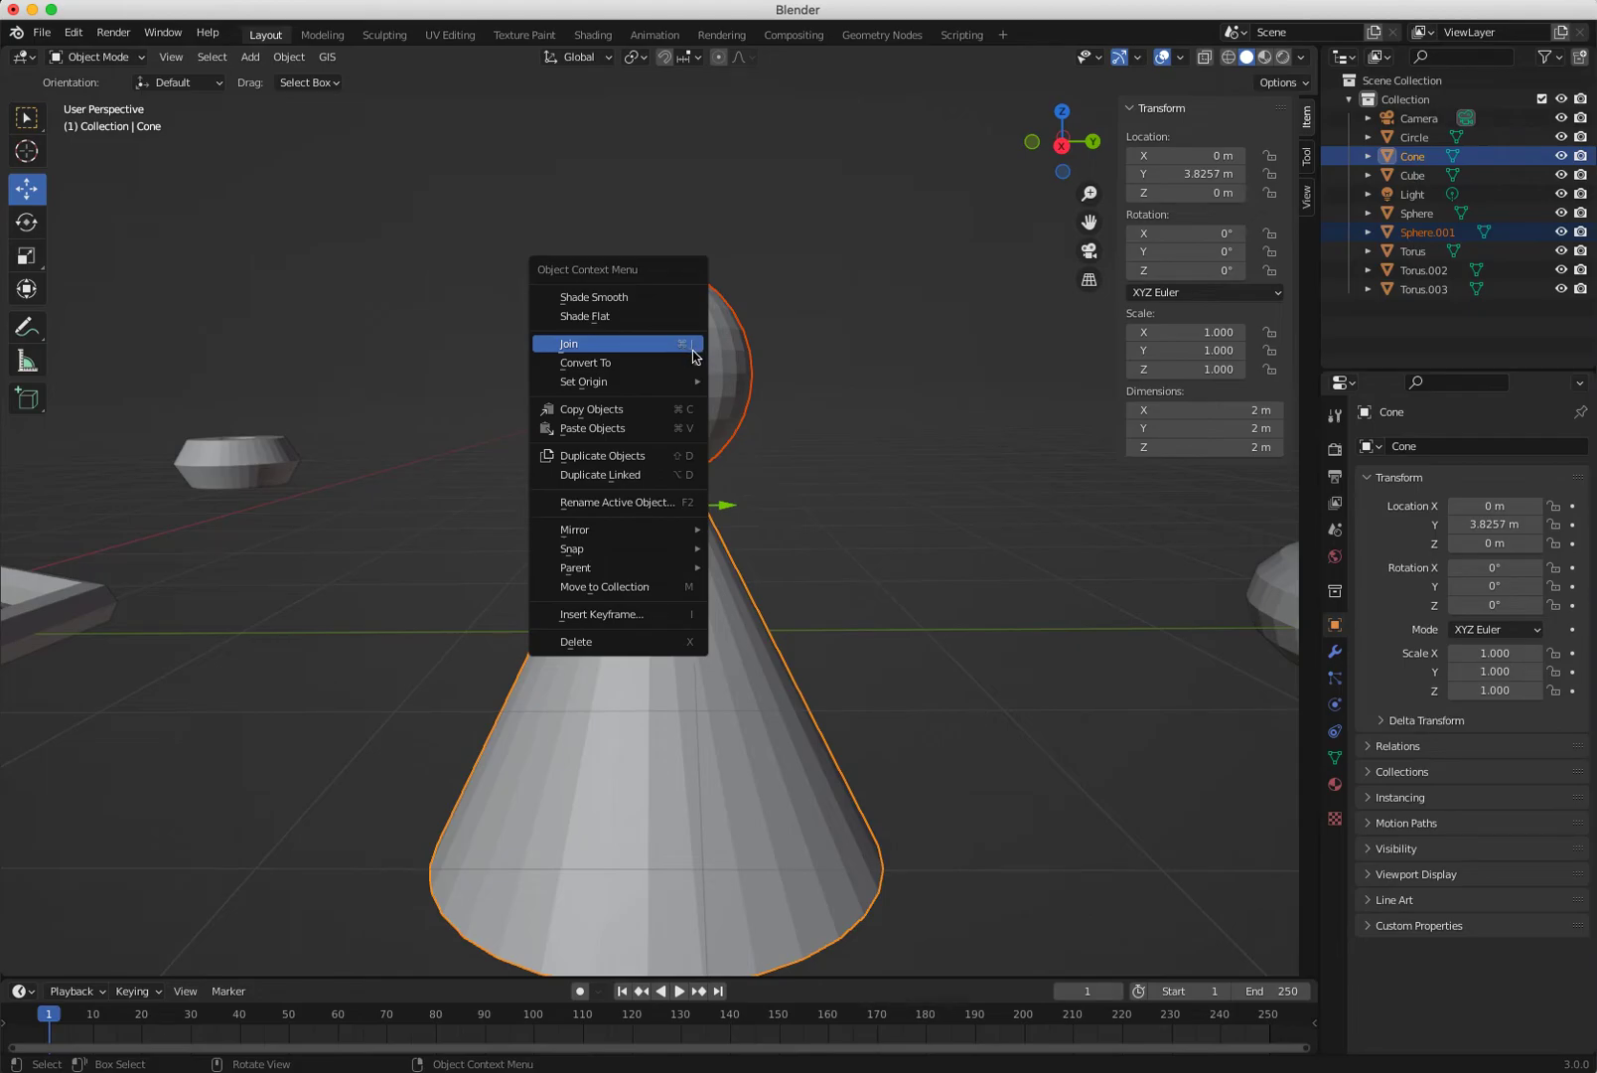
left_click(637, 344)
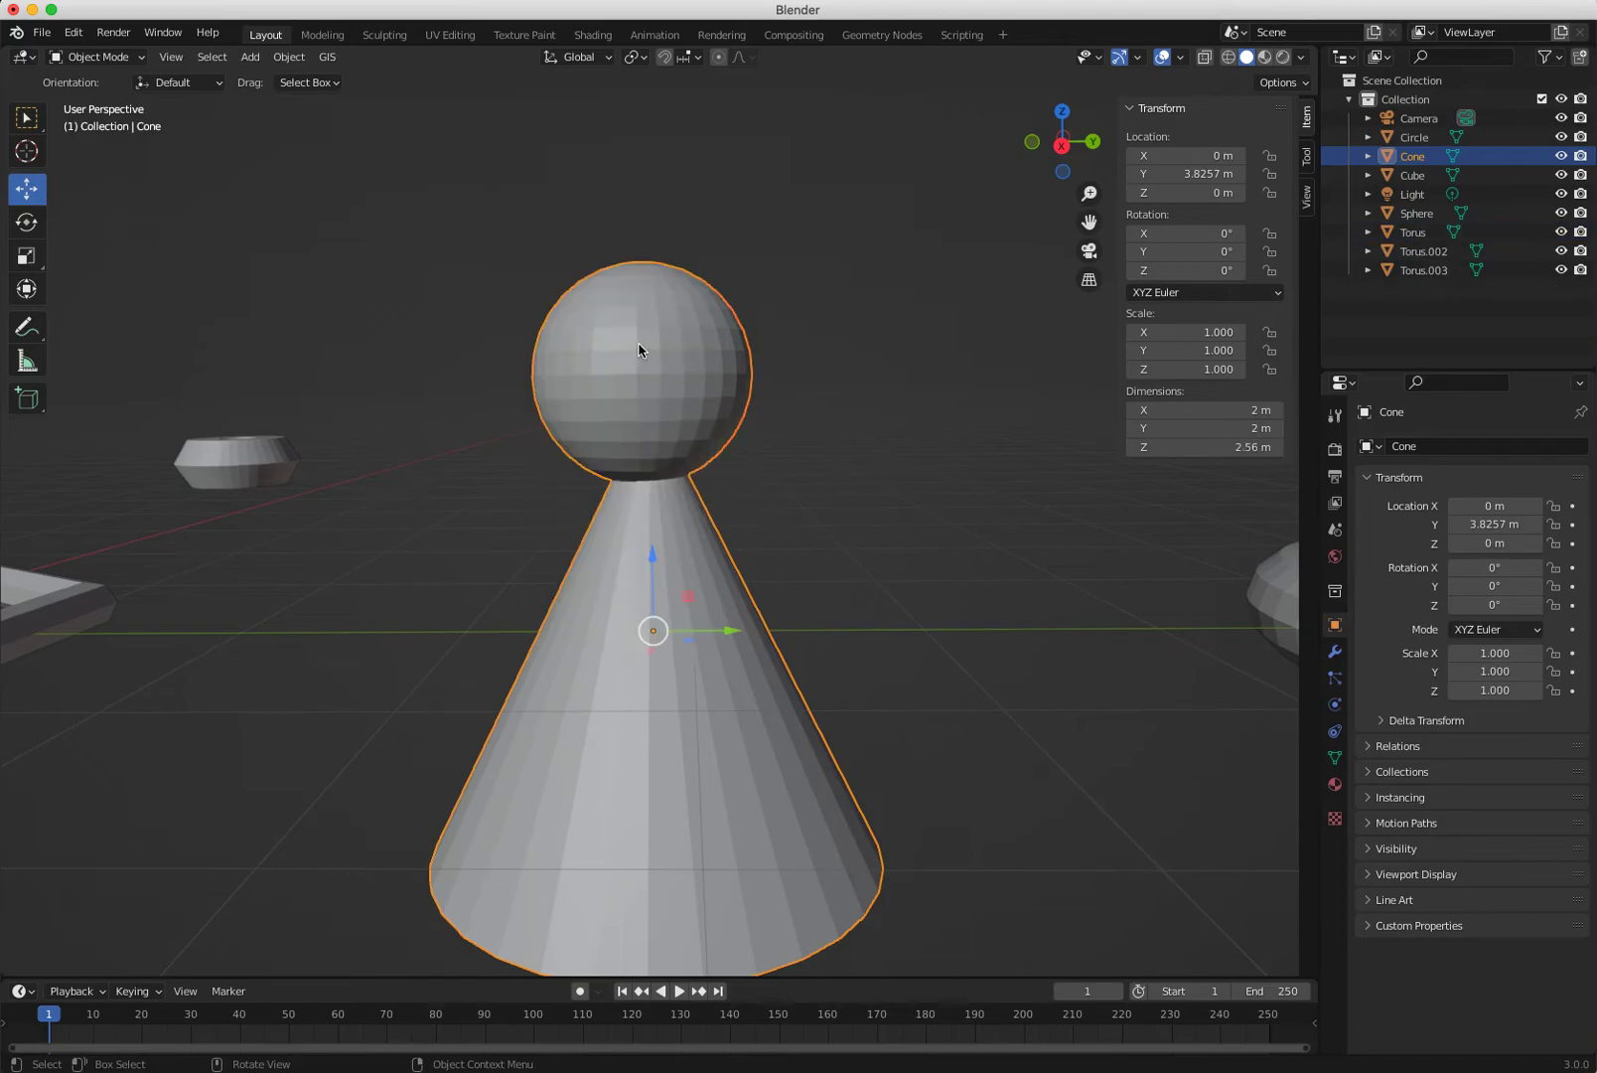
Test-rotate the cone, then undo both the rotation and the join.
middle_click_drag(771, 677, 1038, 934)
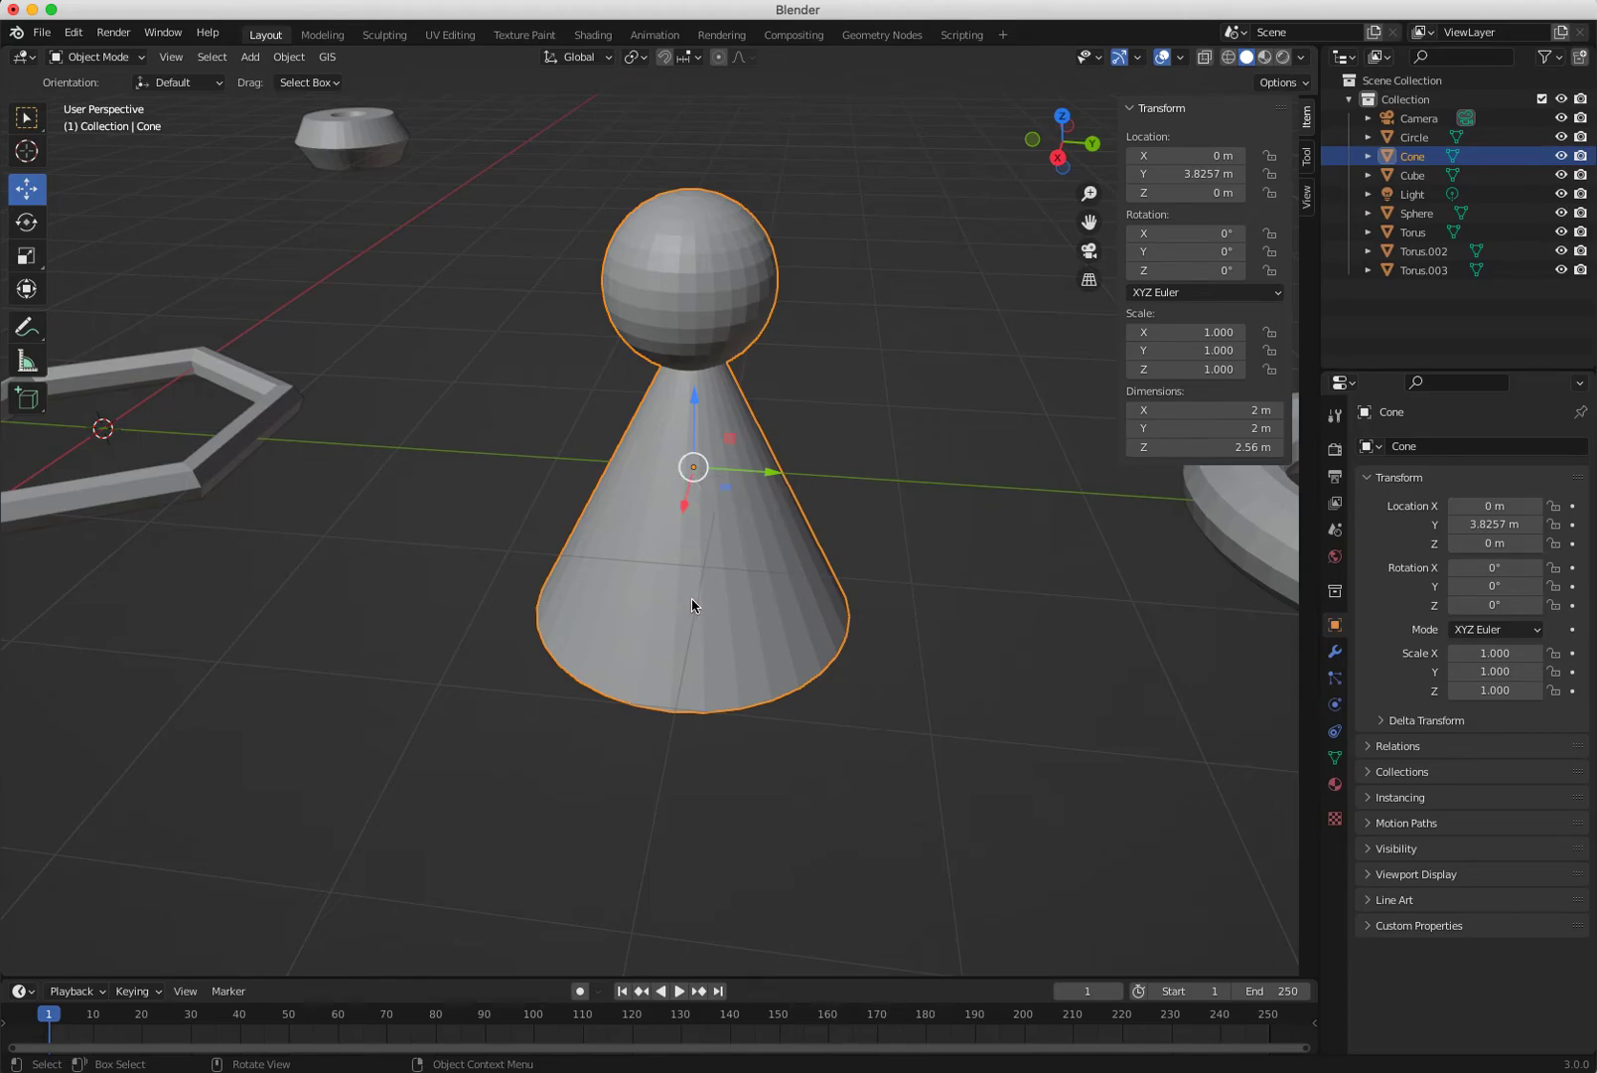
key("r")
left_click_drag(748, 430, 701, 410)
key("ctrl+z")
key("ctrl+z")
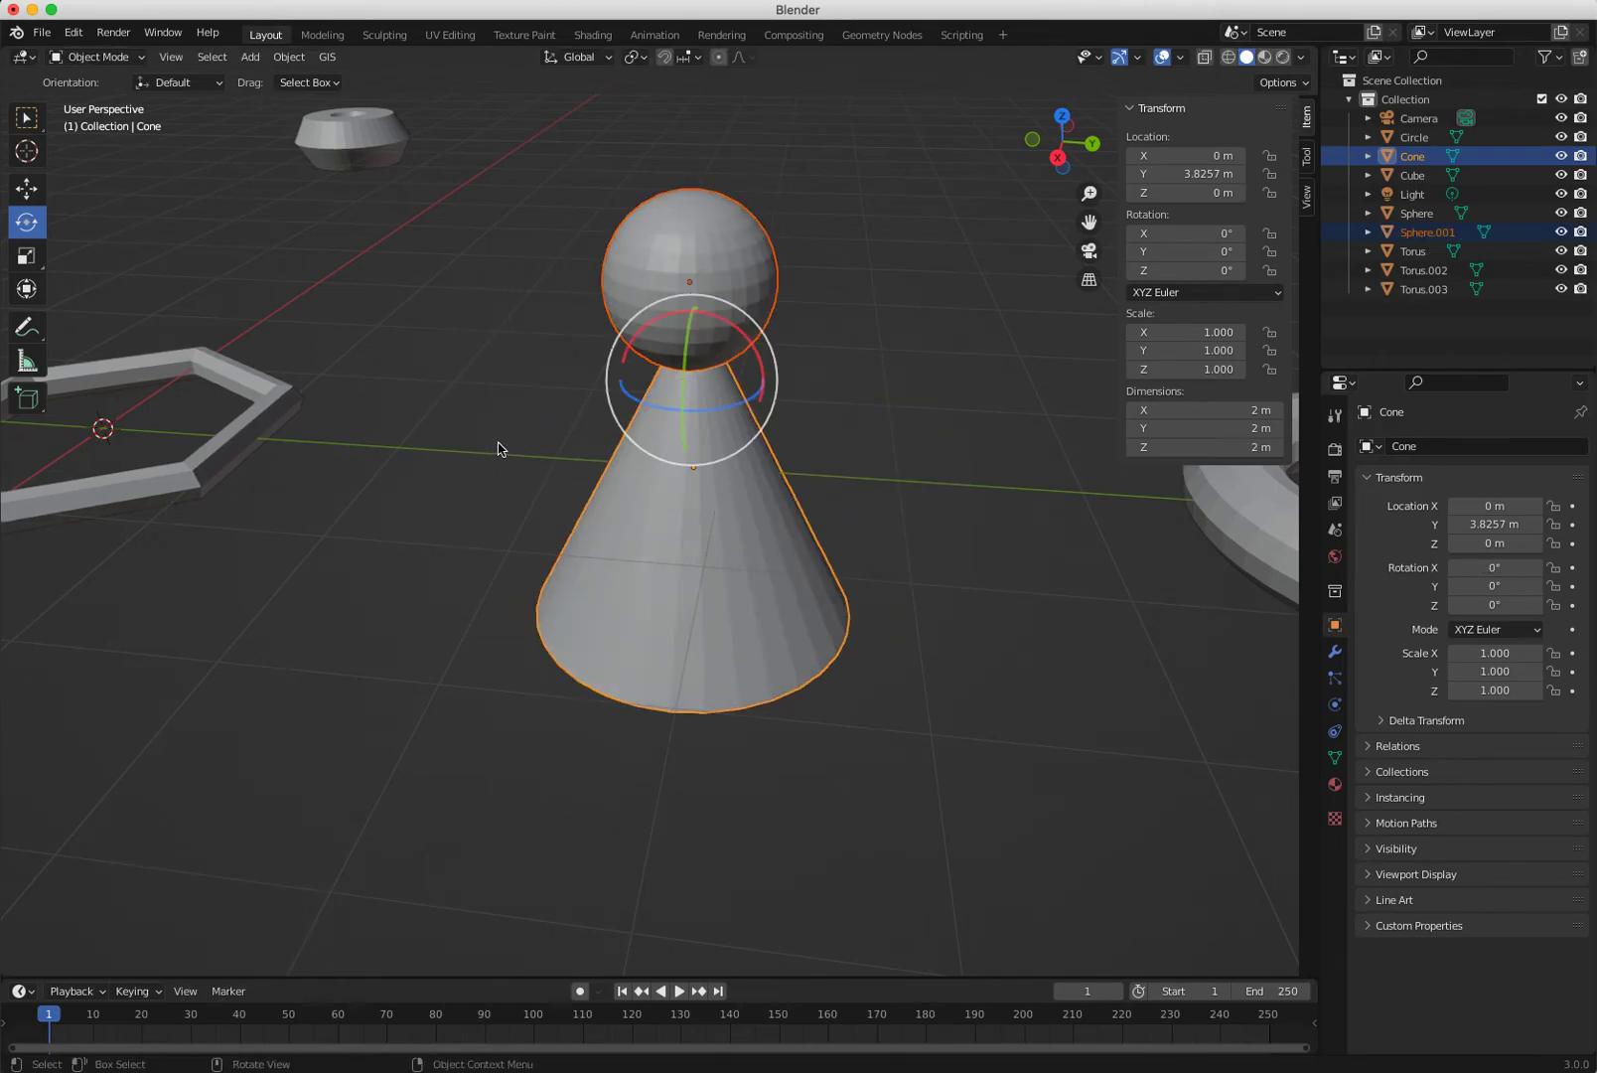
key("ctrl+z")
Select the cone, then the small sphere as active, and join them into Sphere.001.
left_click(482, 399)
left_click(672, 505)
left_click(652, 300)
left_click(464, 450)
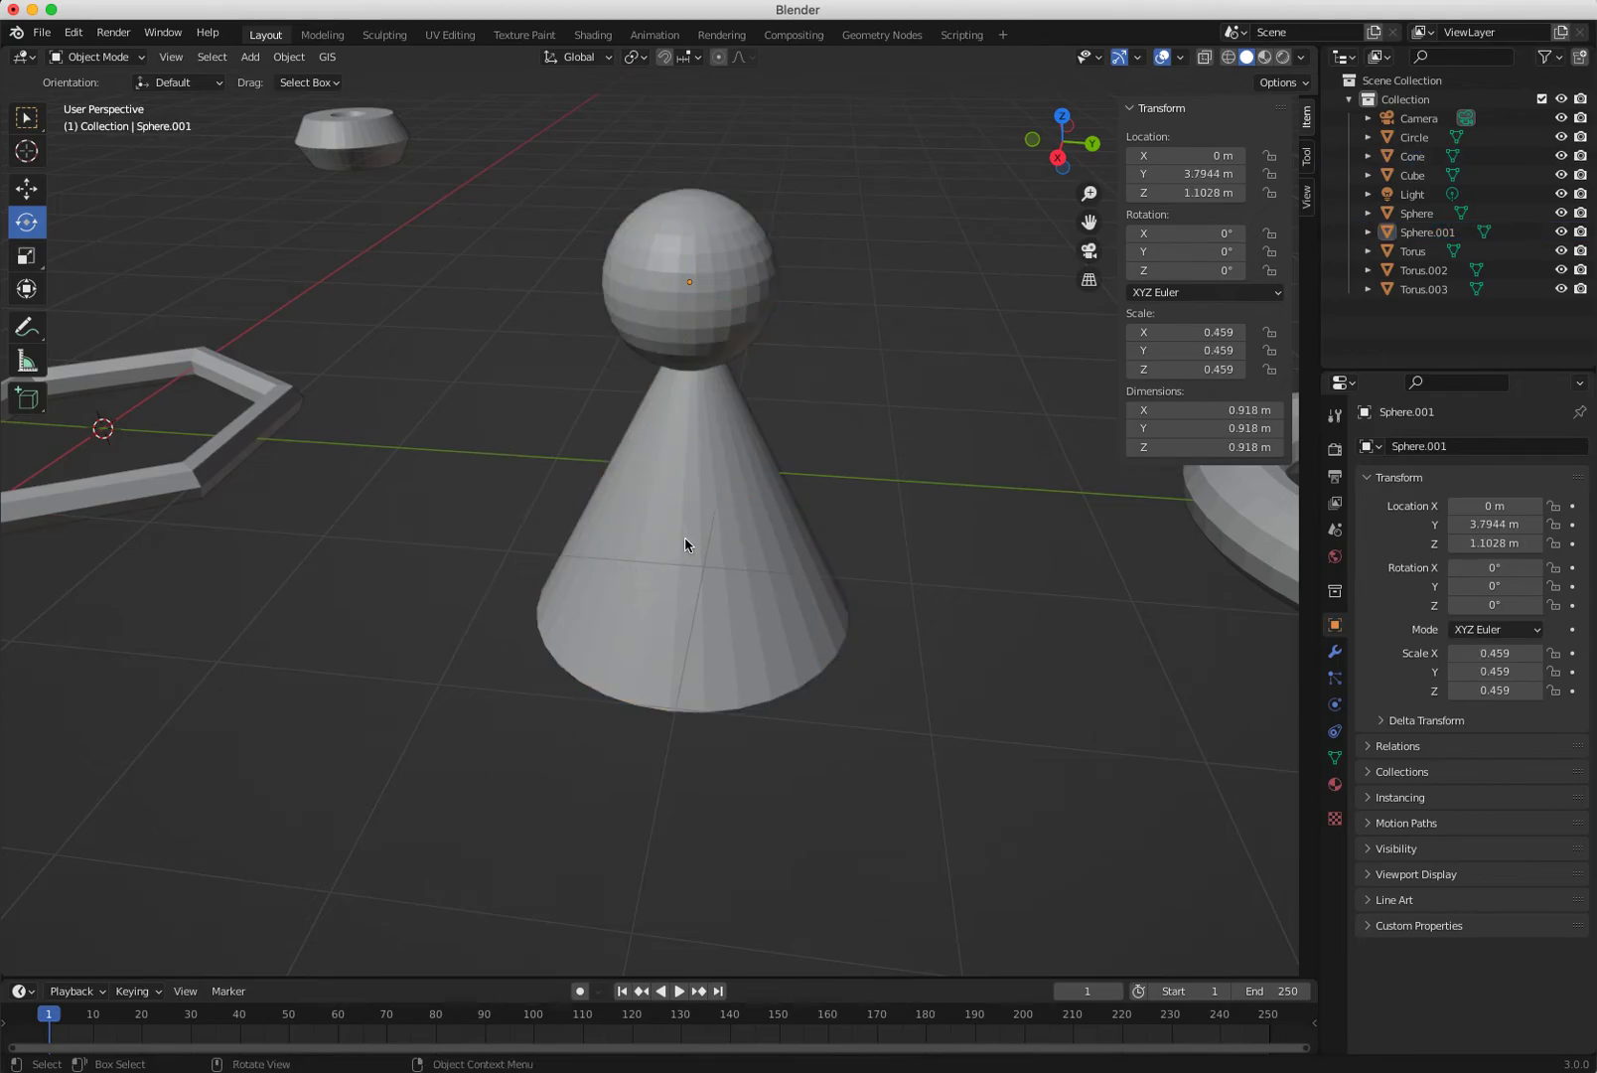
left_click(680, 543)
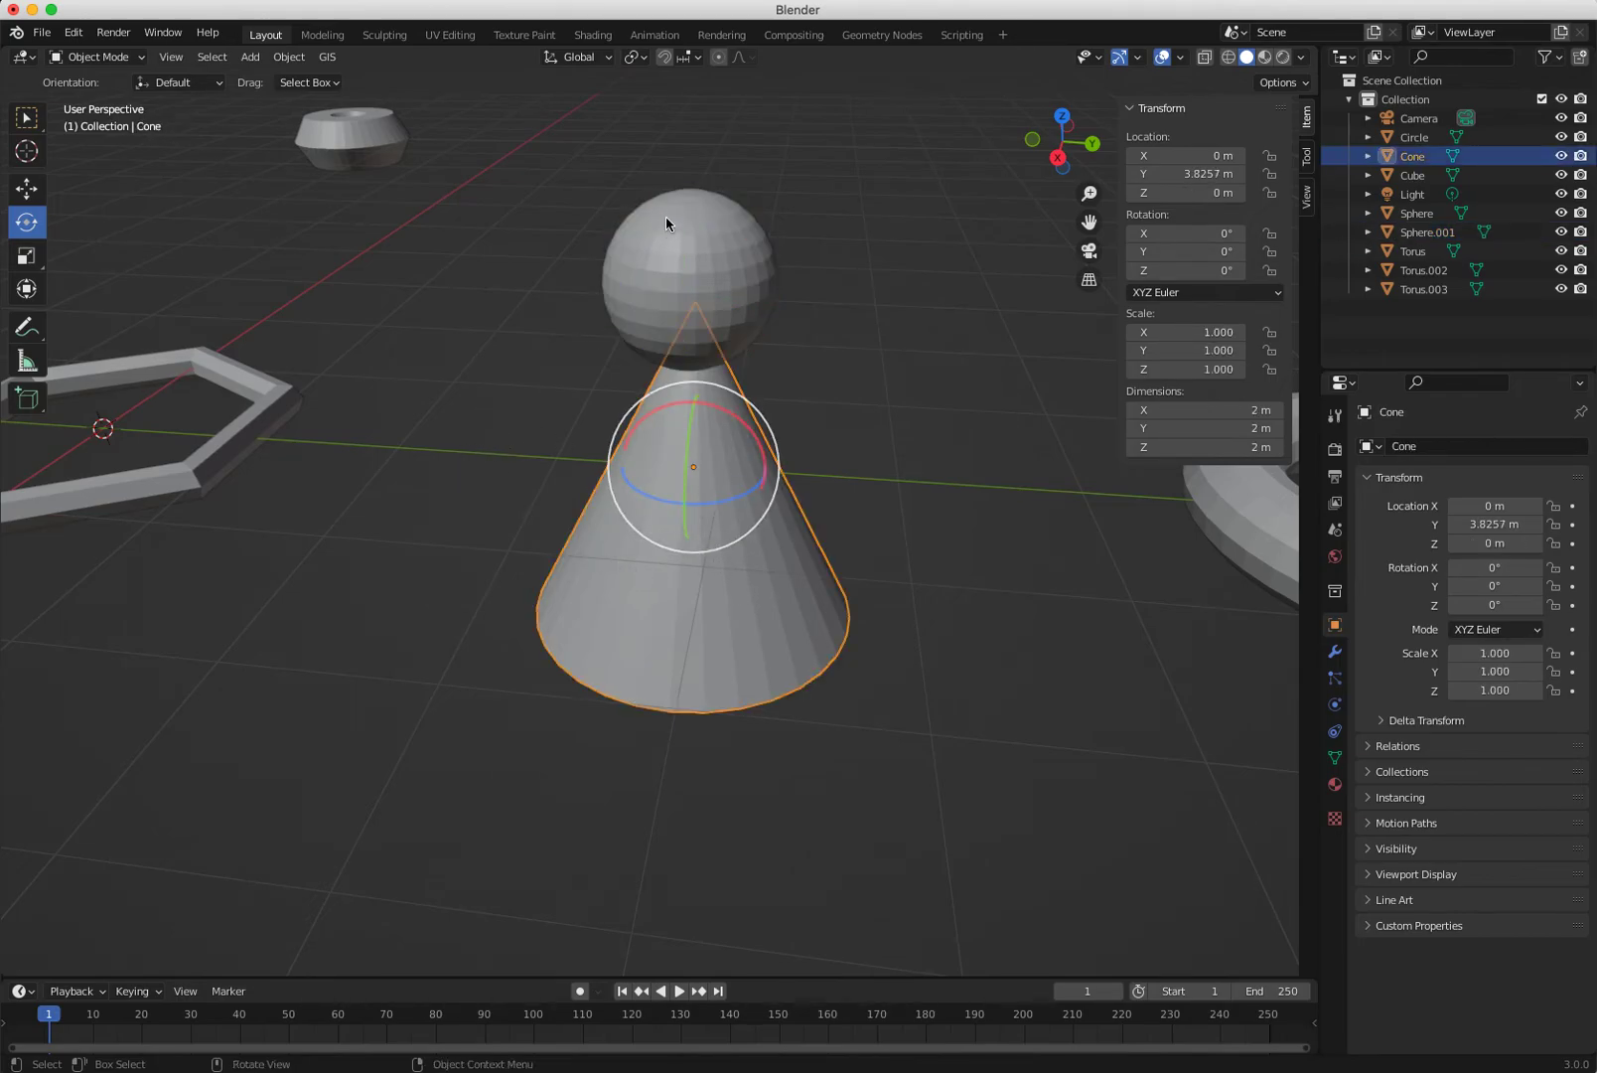
left_click(439, 468)
left_click(662, 584)
left_click(709, 353, "shift")
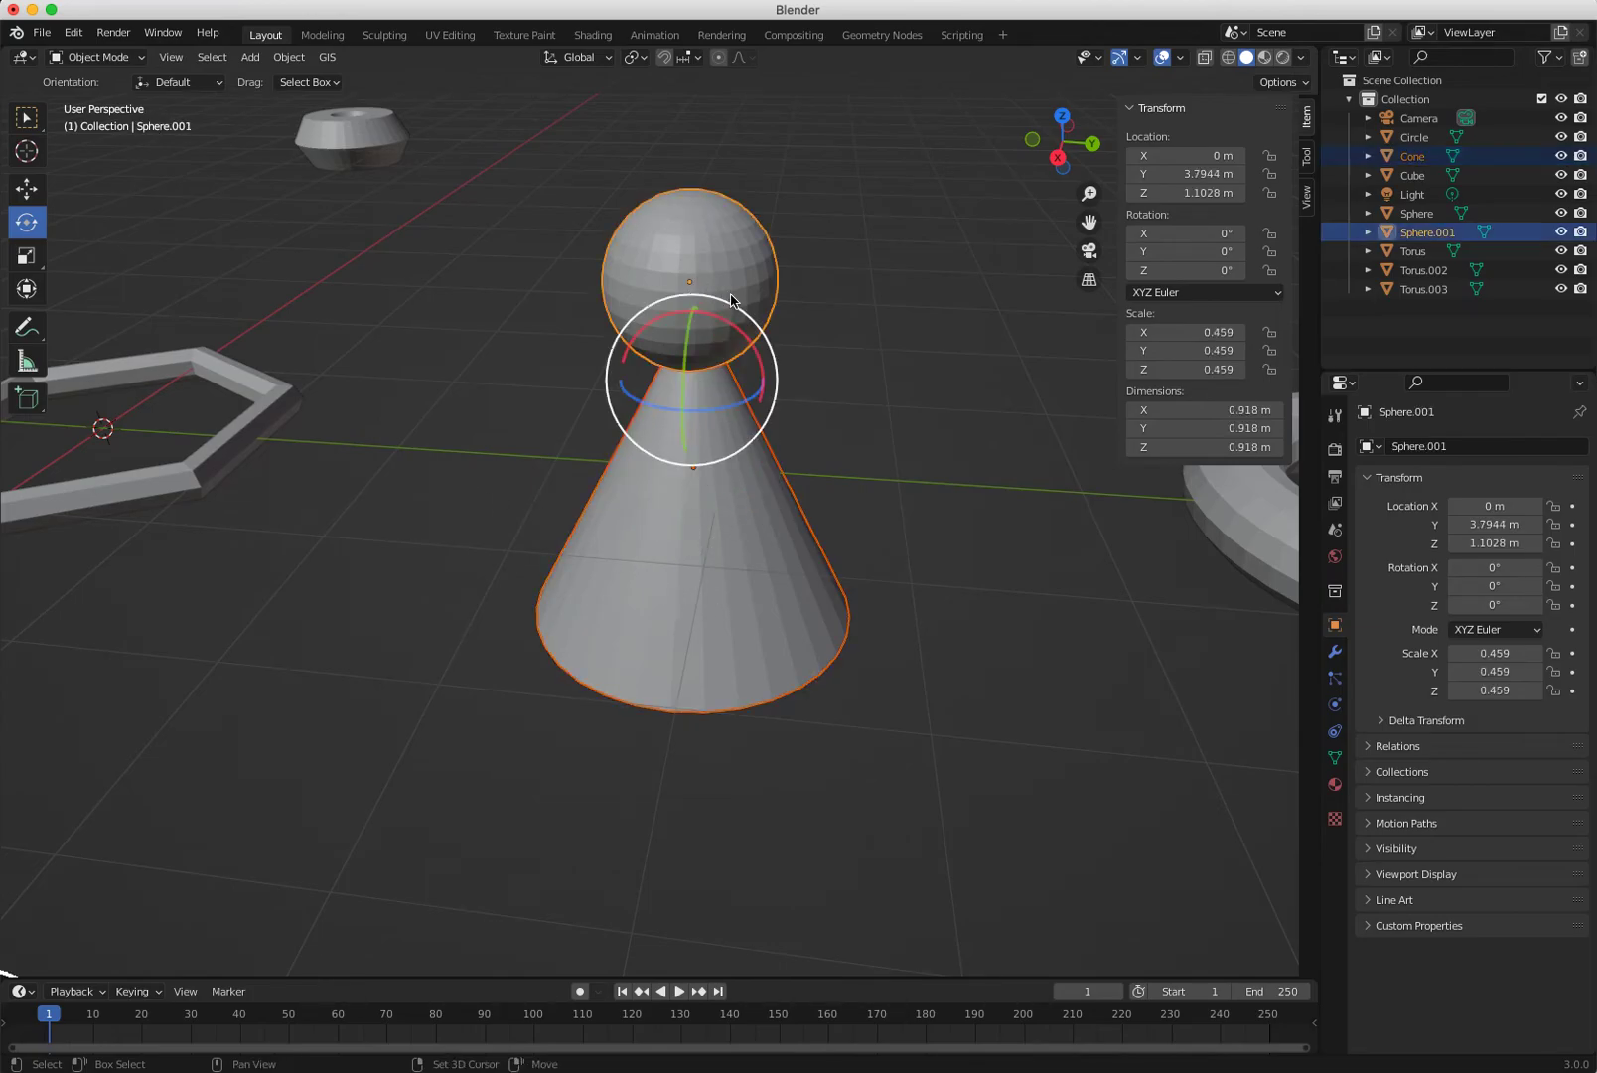
right_click(693, 320)
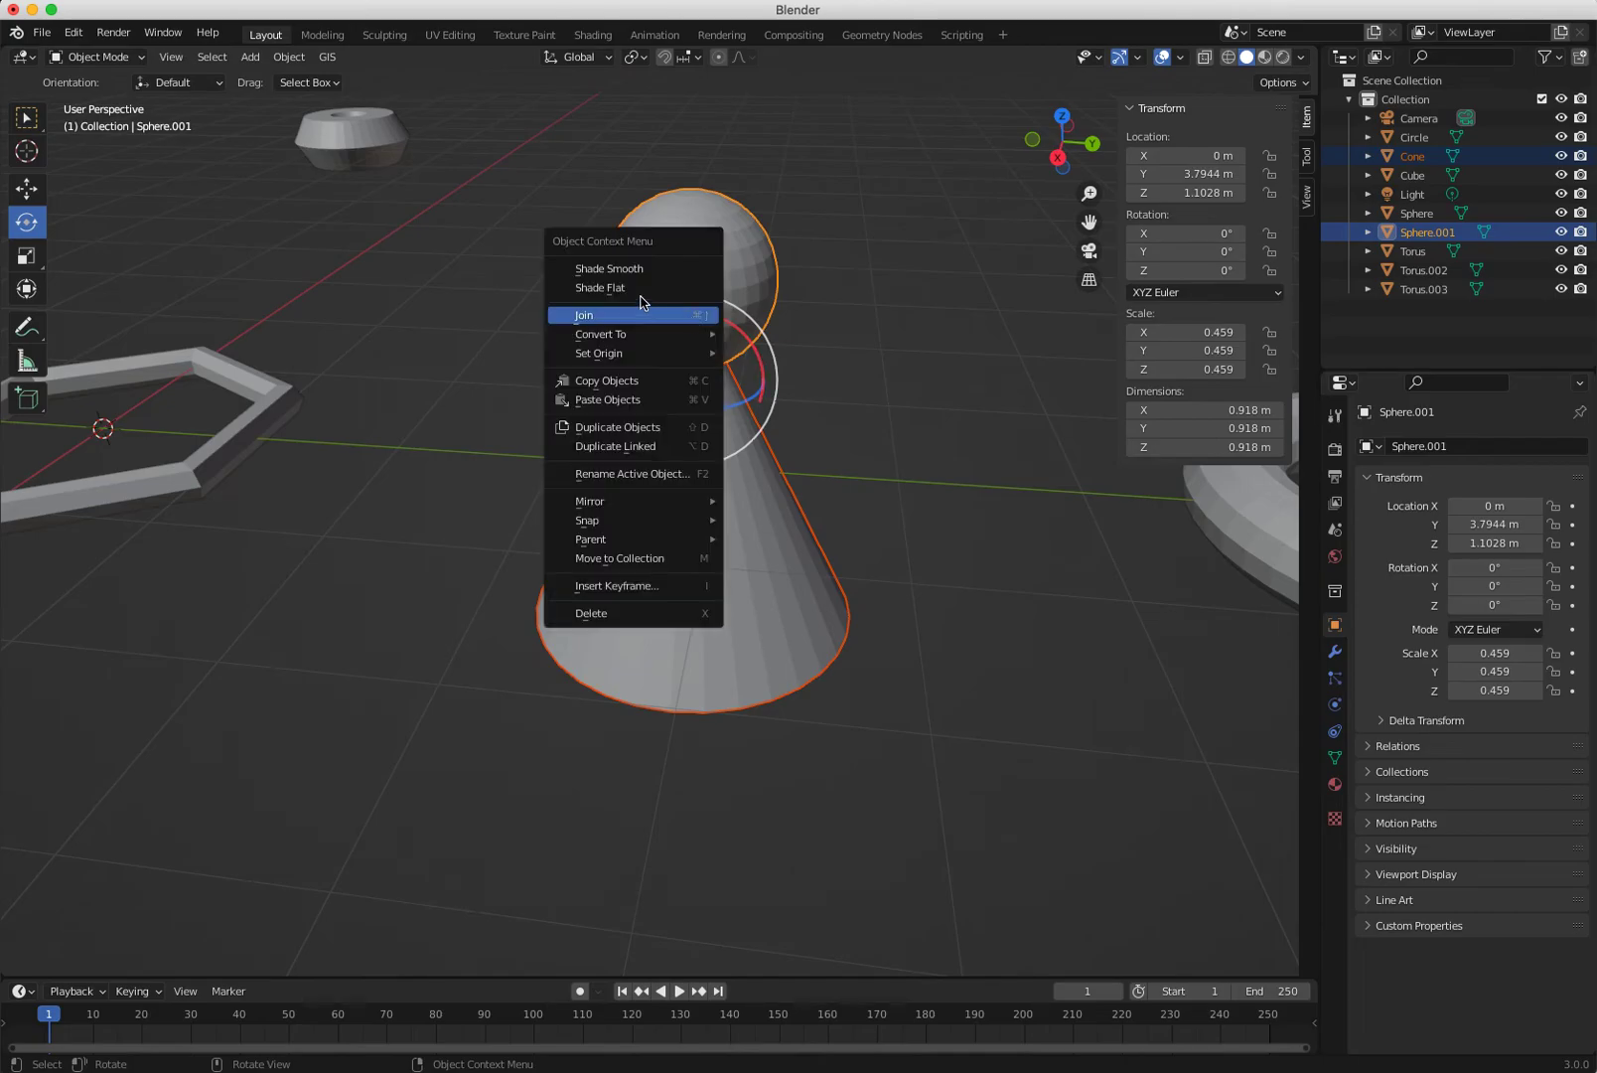
left_click(656, 316)
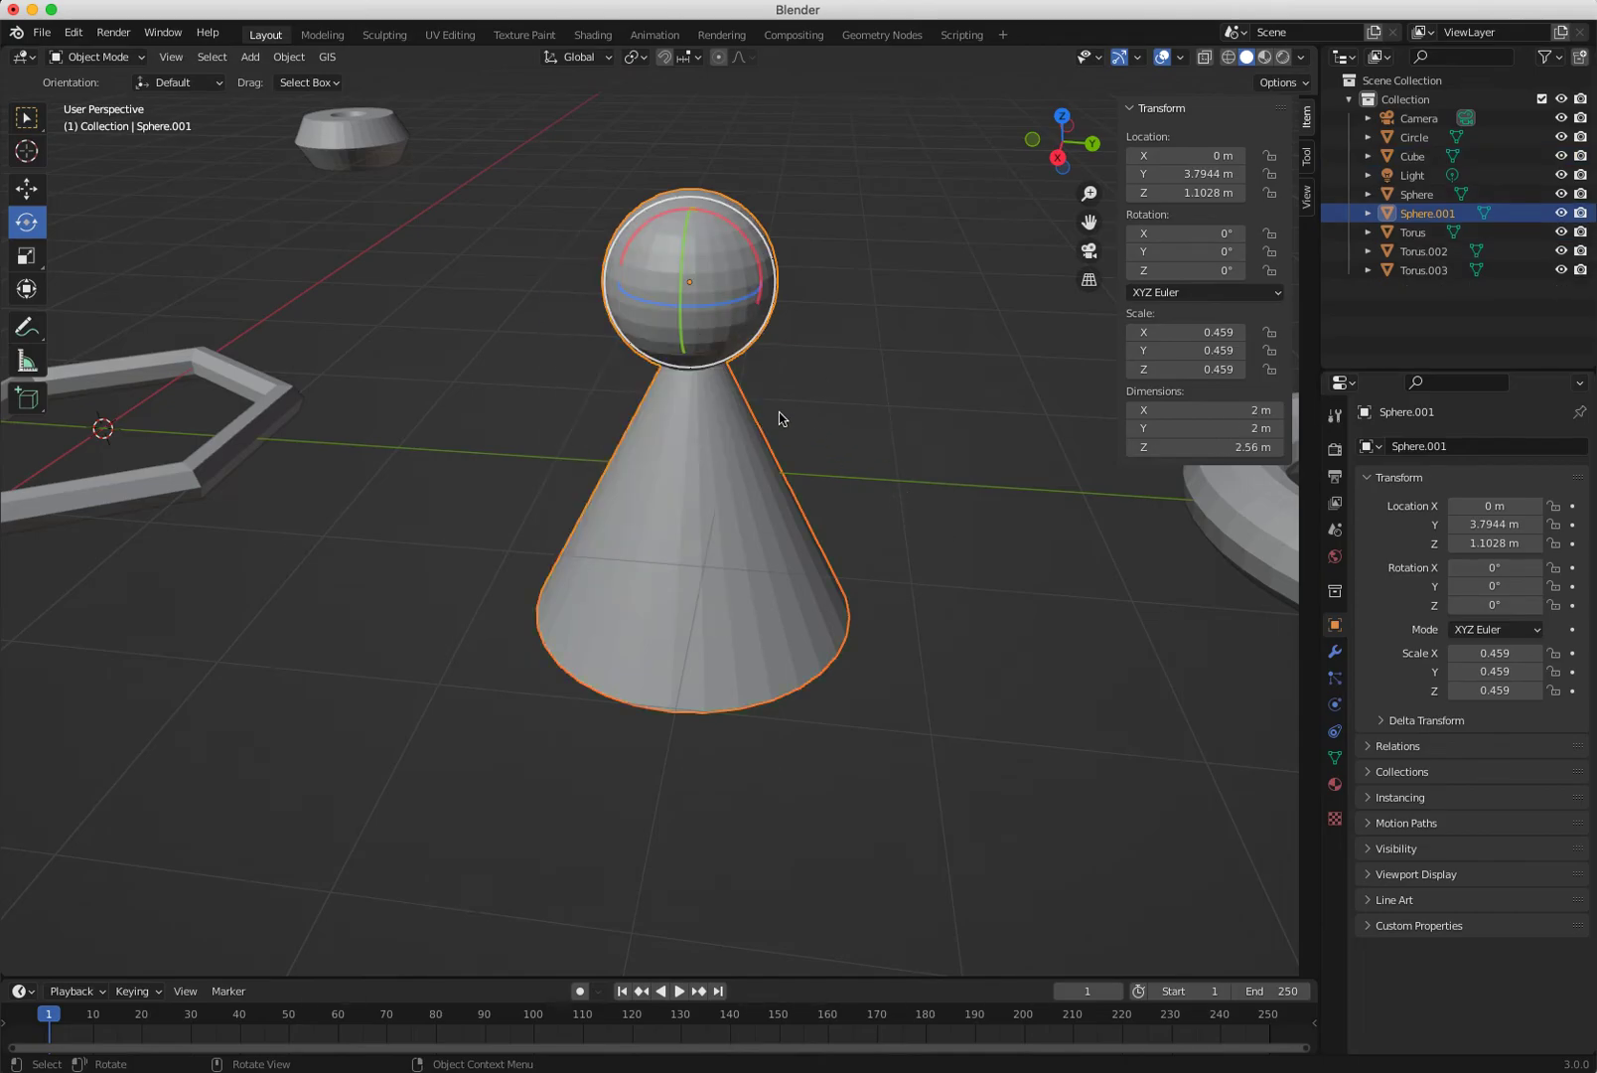
Test-spin the joined pawn around X and undo it so it stands upright.
left_click(991, 721)
left_click(732, 498)
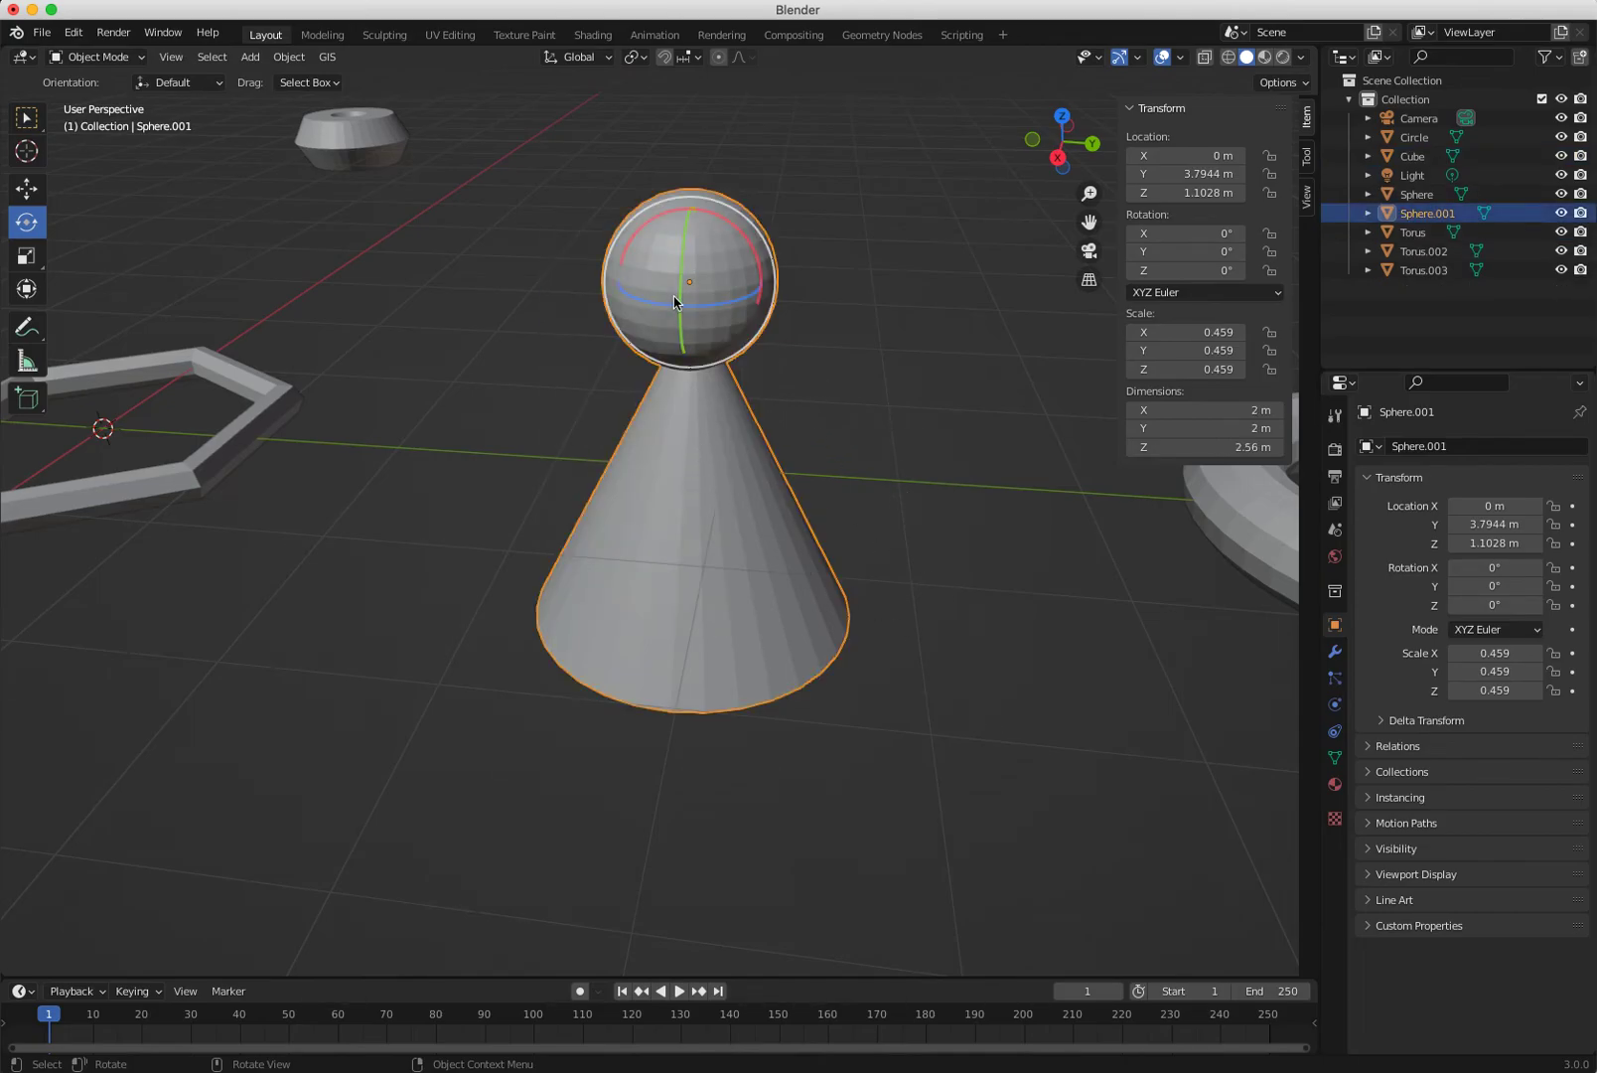
left_click(488, 460)
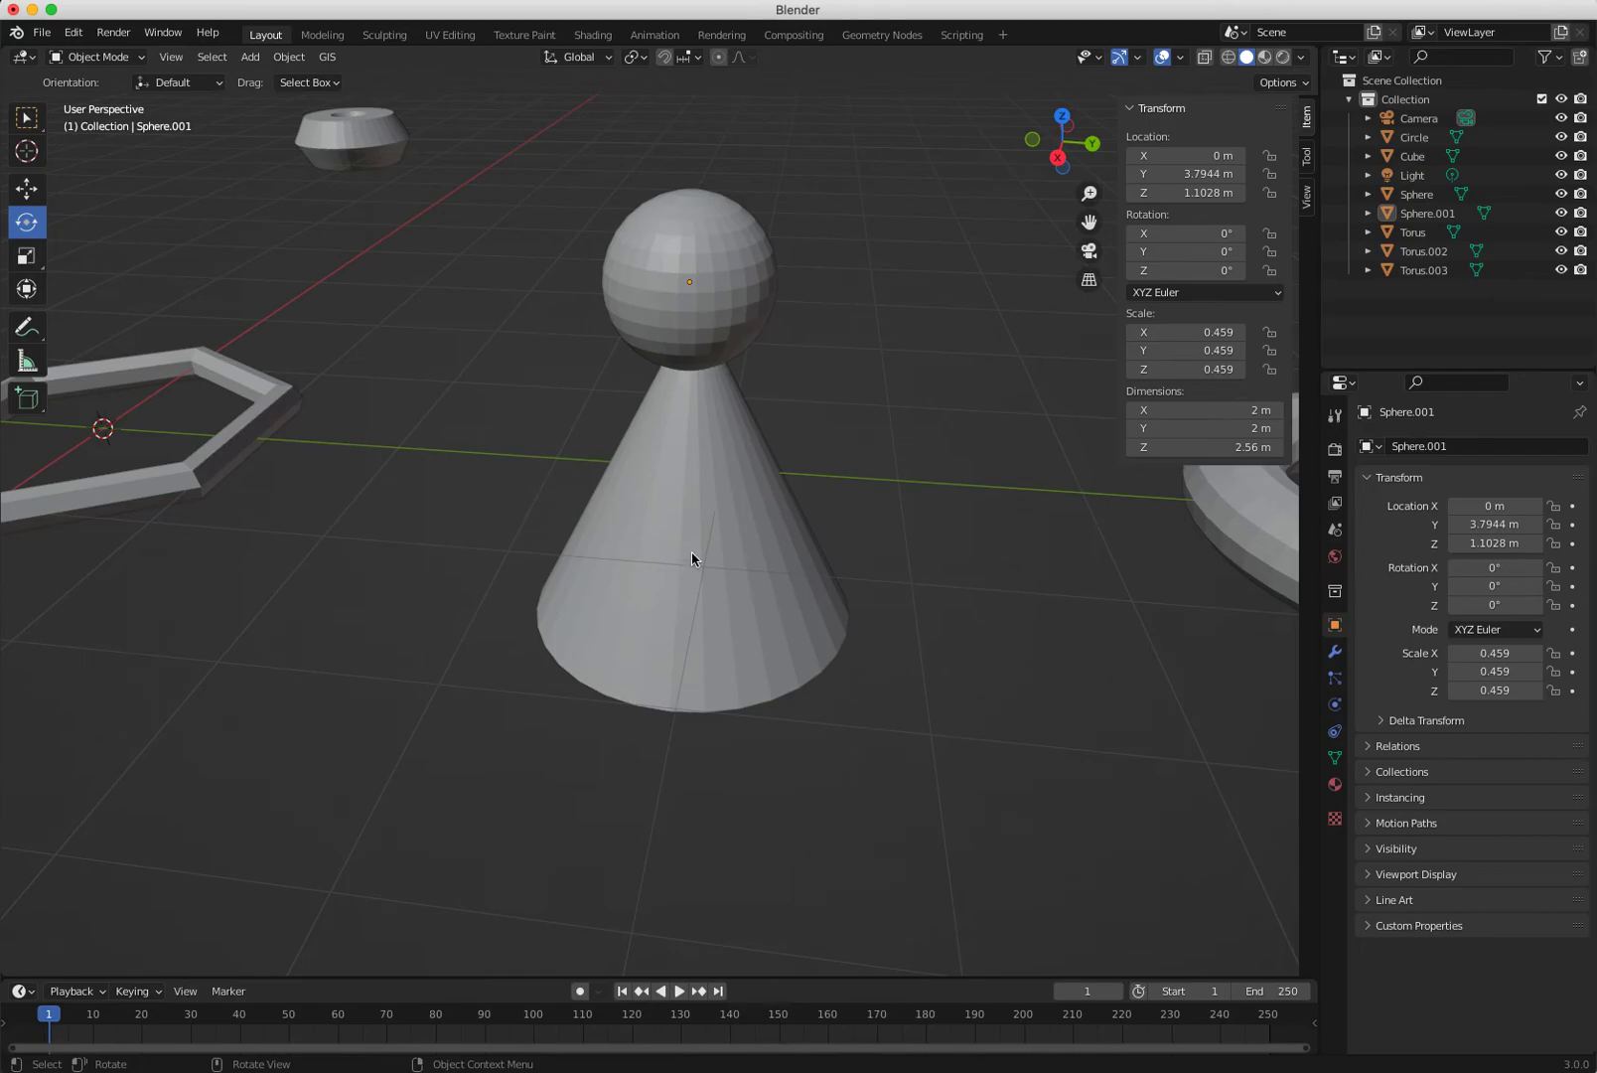
left_click(672, 303)
left_click_drag(727, 242, 745, 487)
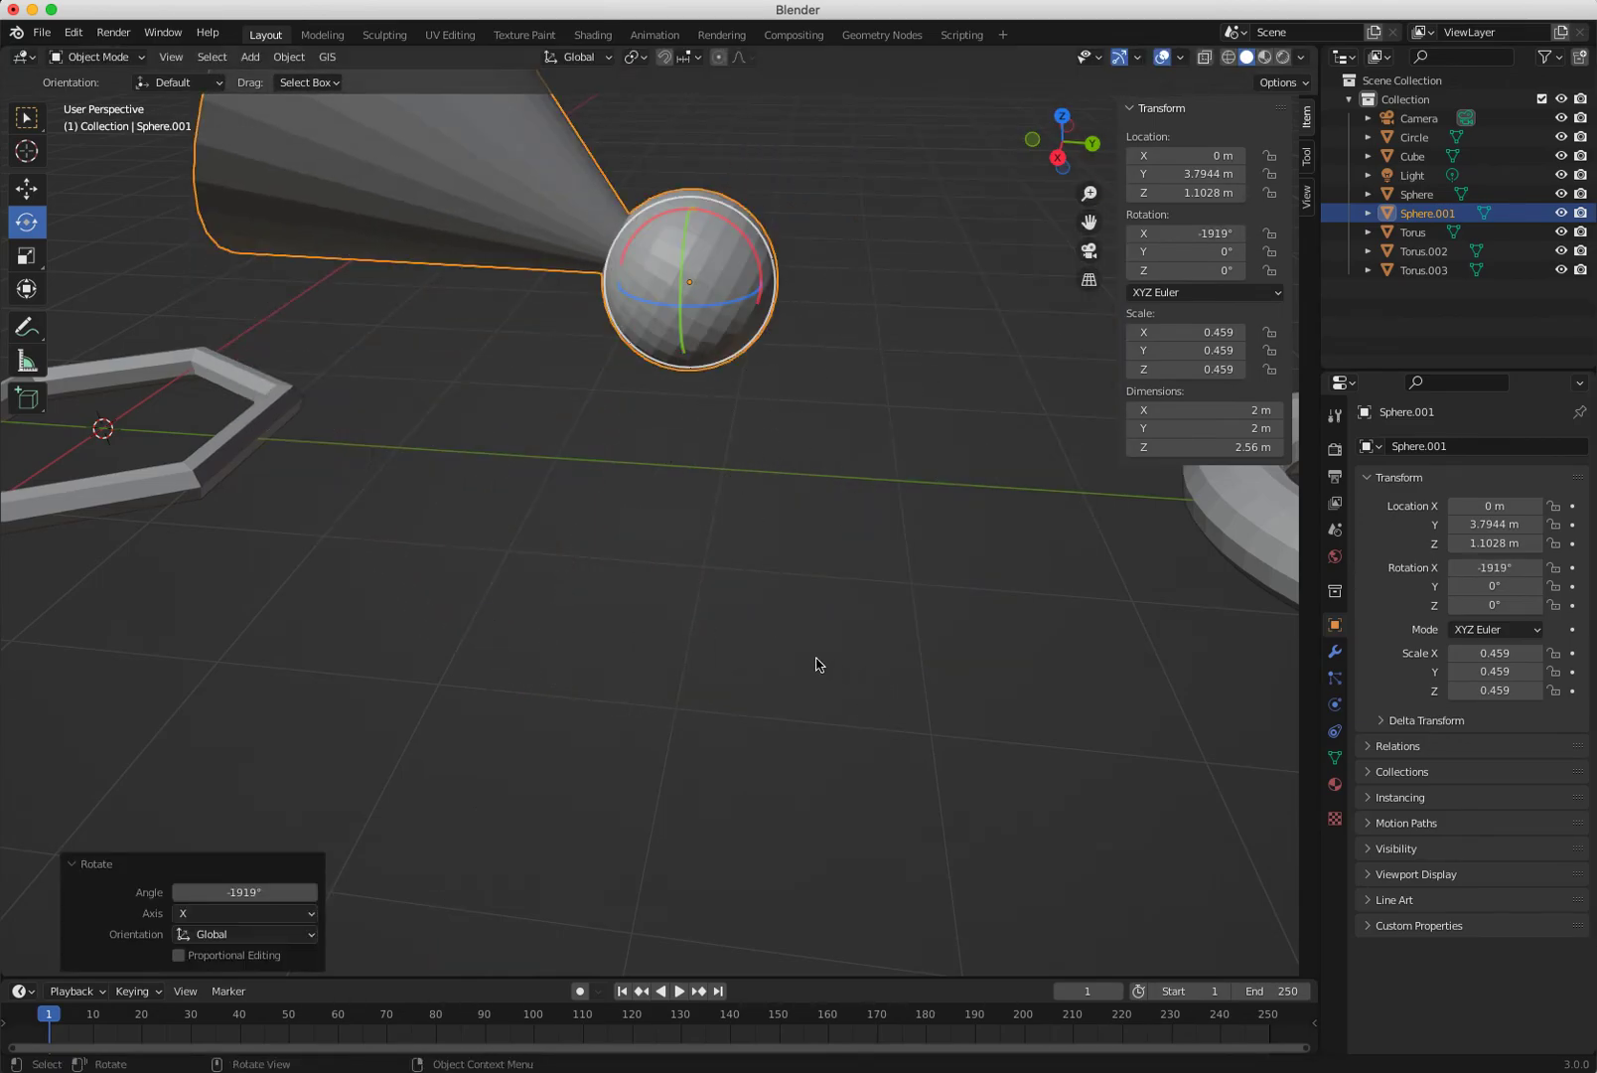
key("super+z")
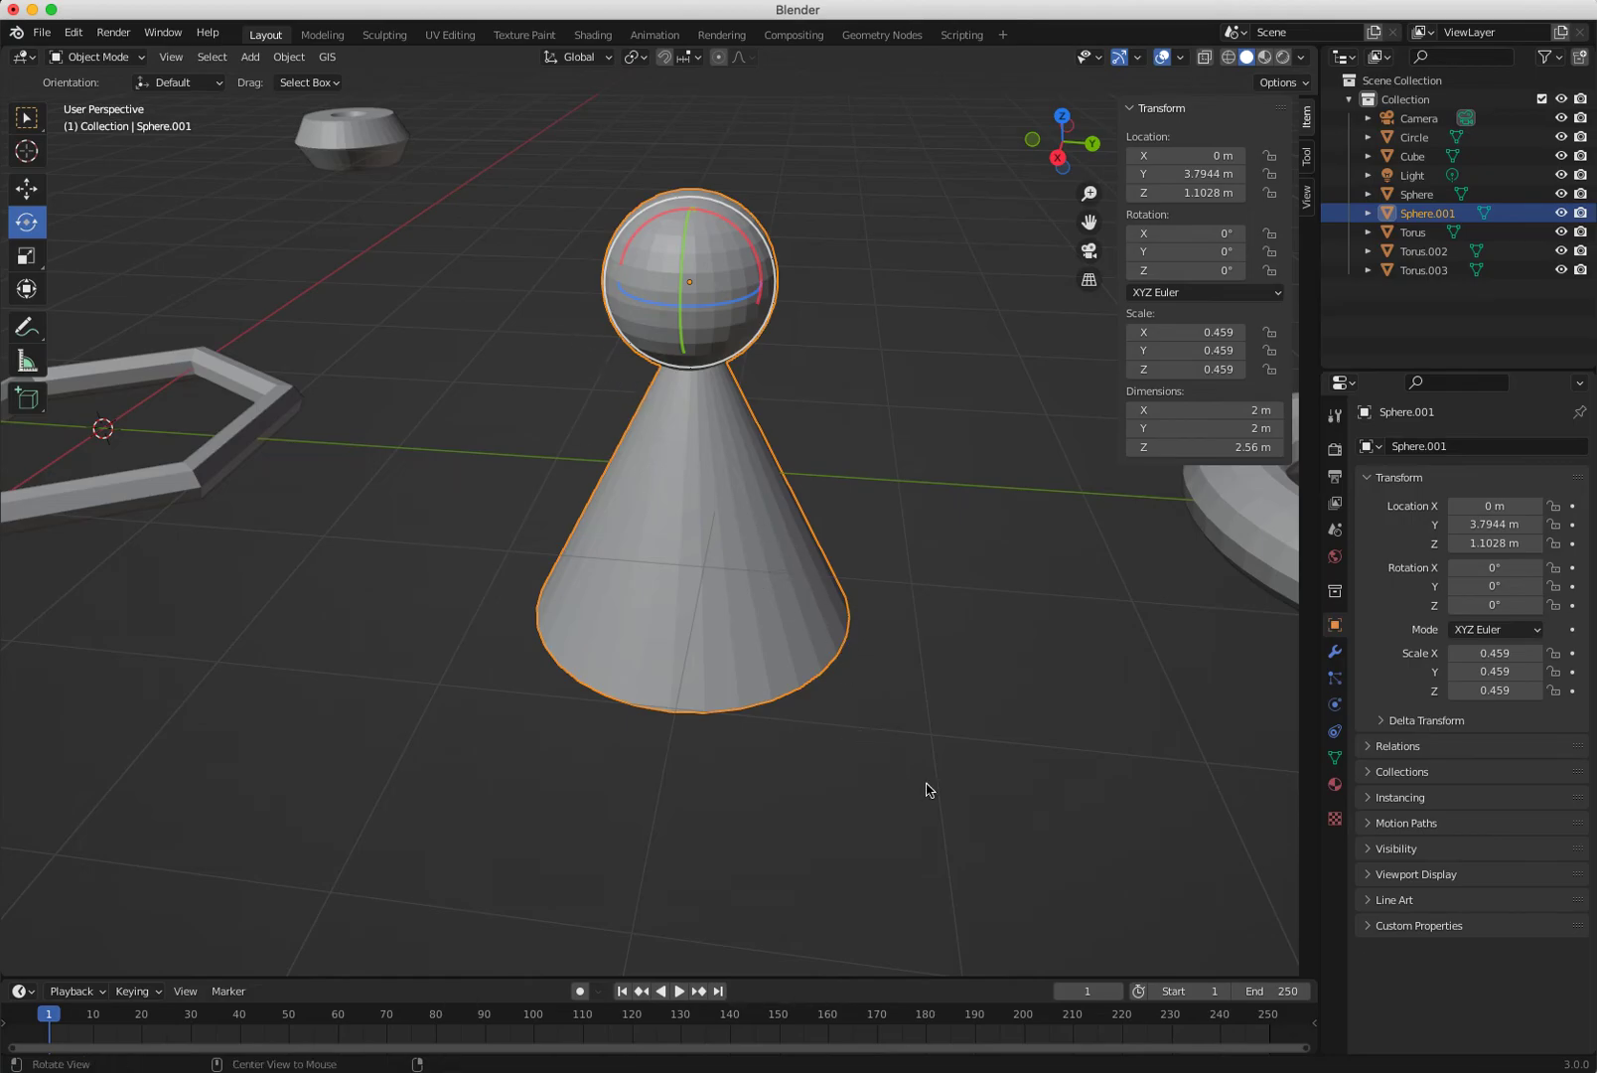
scroll(927, 790, "down", 8)
scroll(1120, 864, "down", 1)
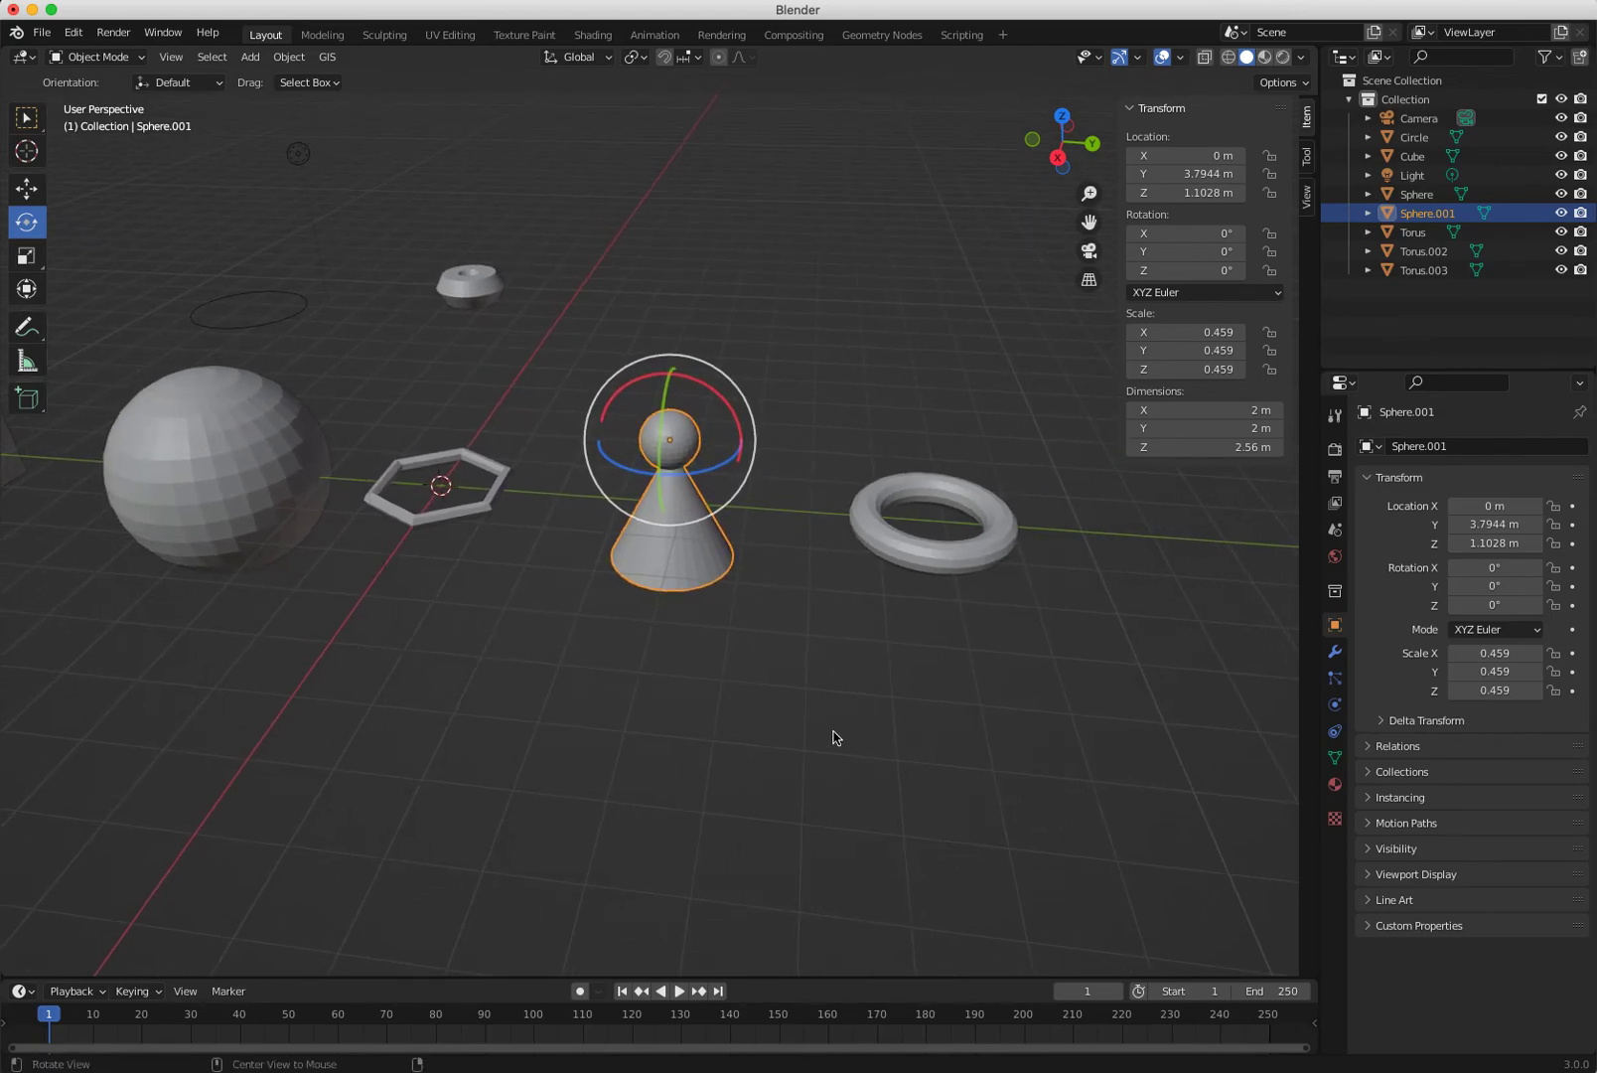
left_click(760, 686)
left_click(228, 467)
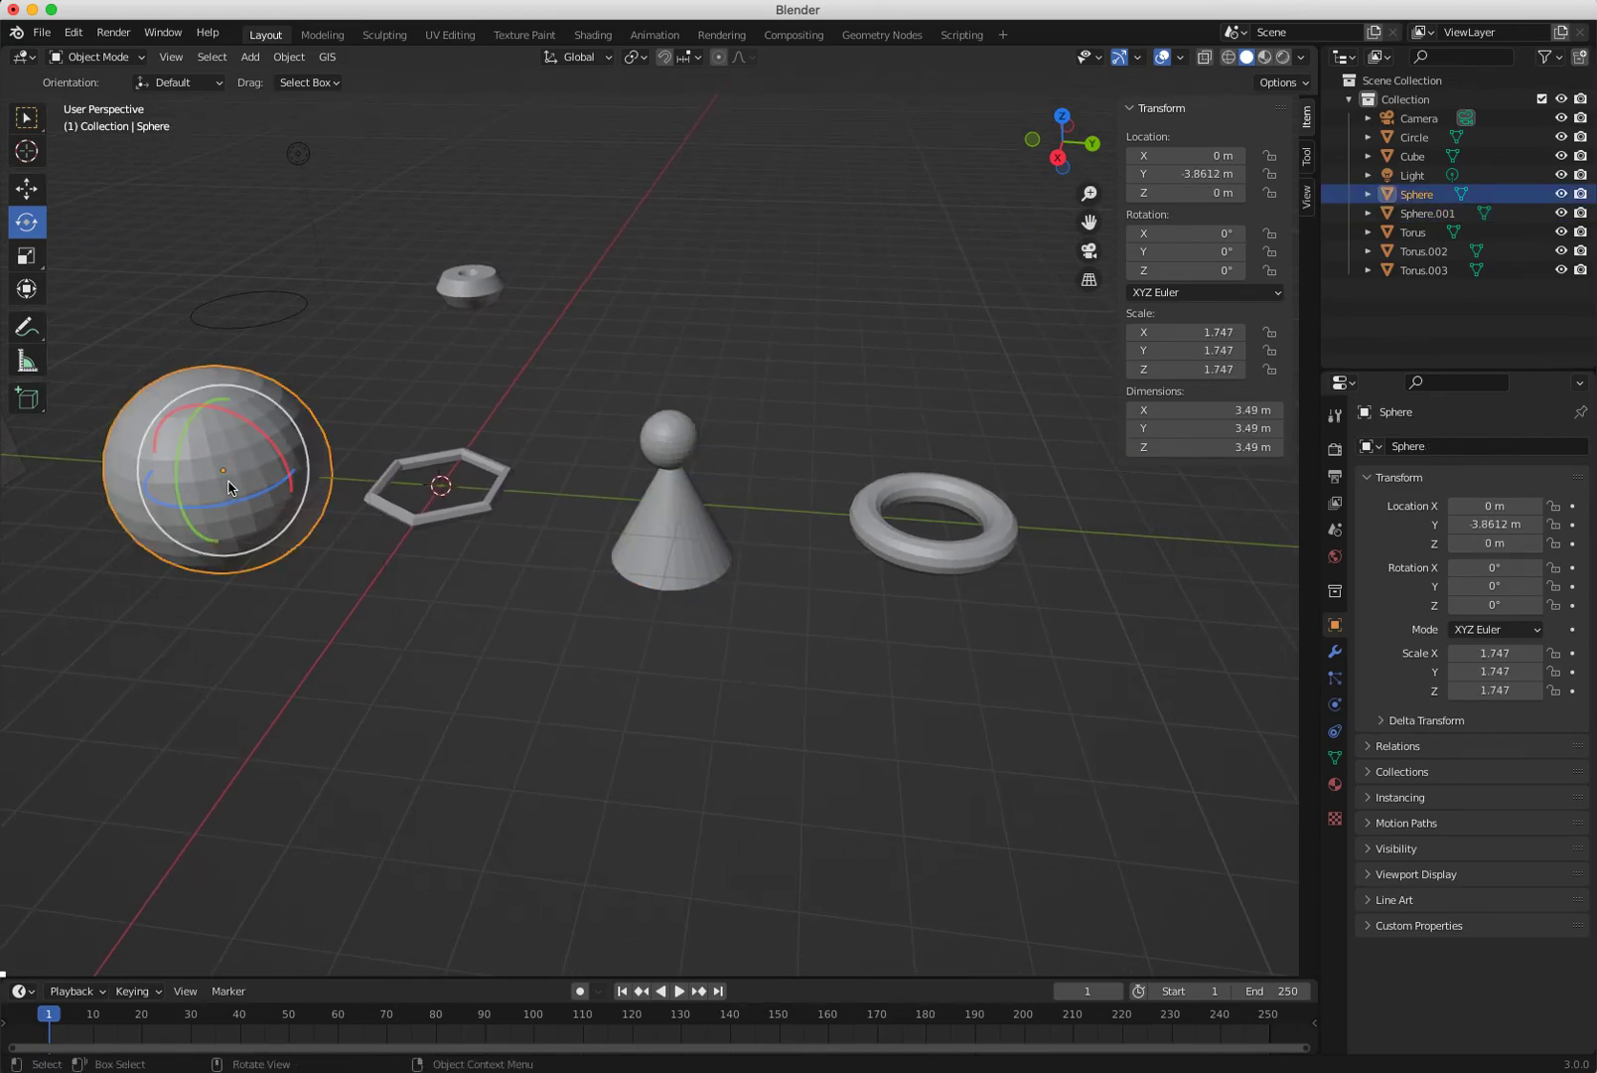
middle_click_drag(720, 756, 894, 724, "shift")
left_click_drag(895, 719, 1178, 800, "ctrl+alt")
left_click_drag(831, 678, 807, 737, "alt+shift")
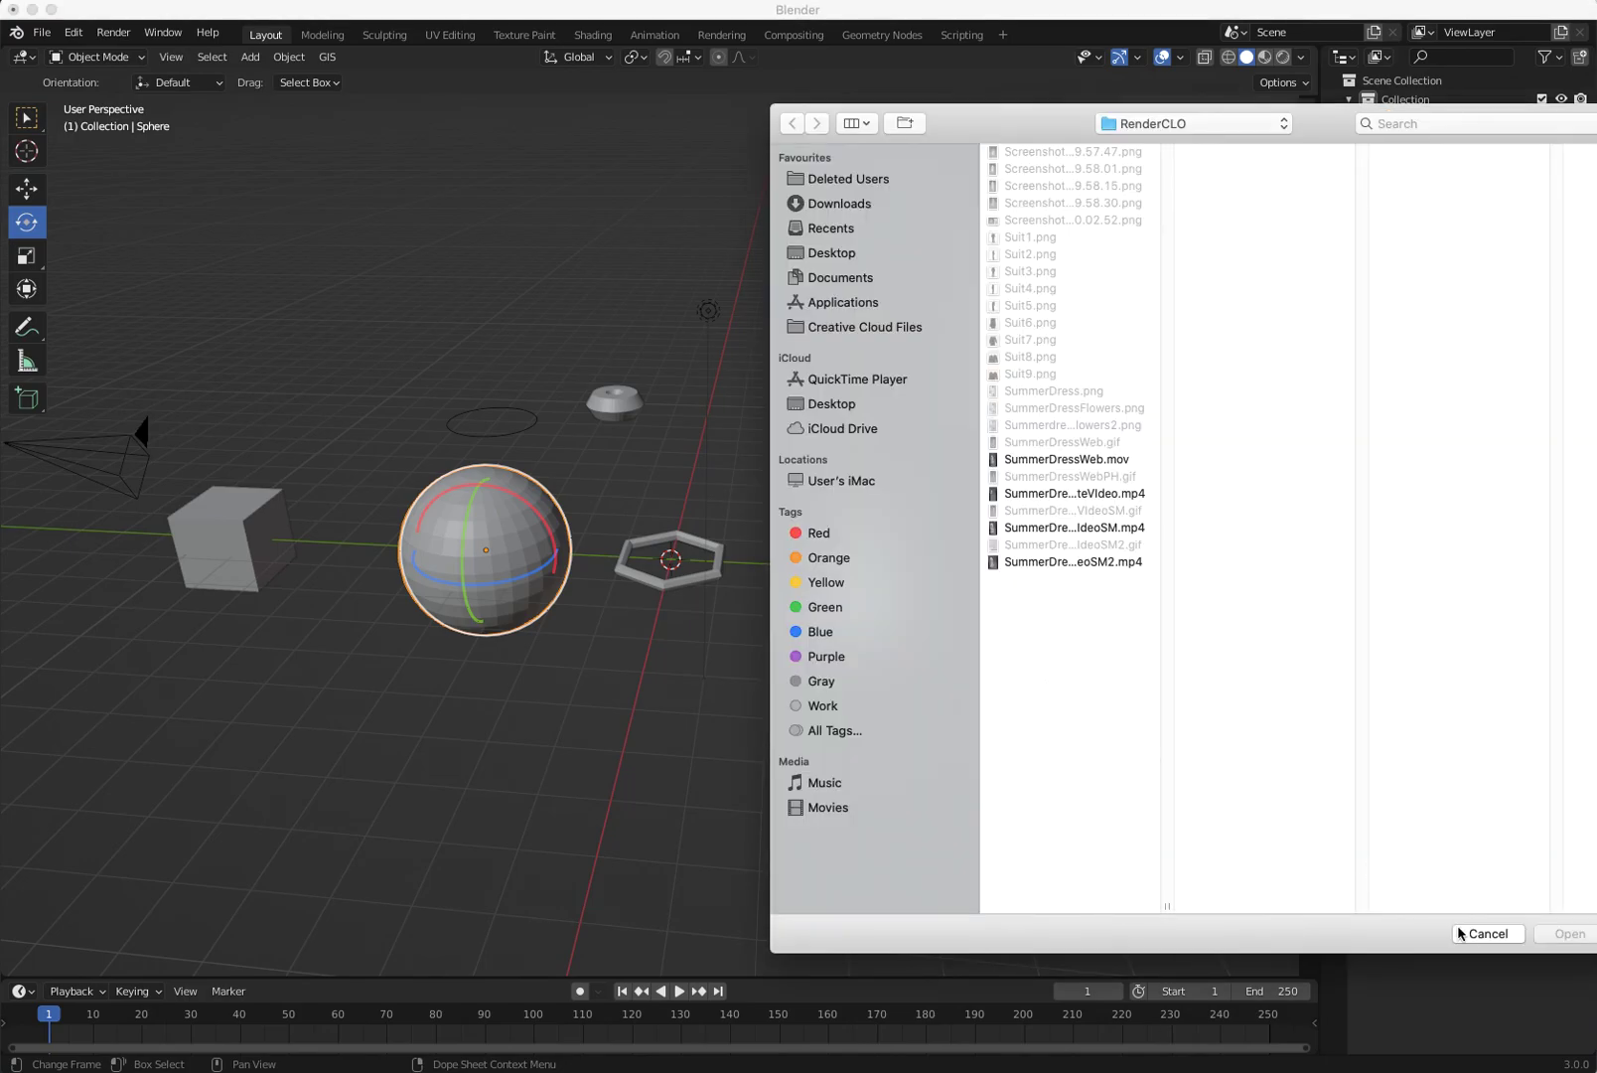
left_click(1487, 934)
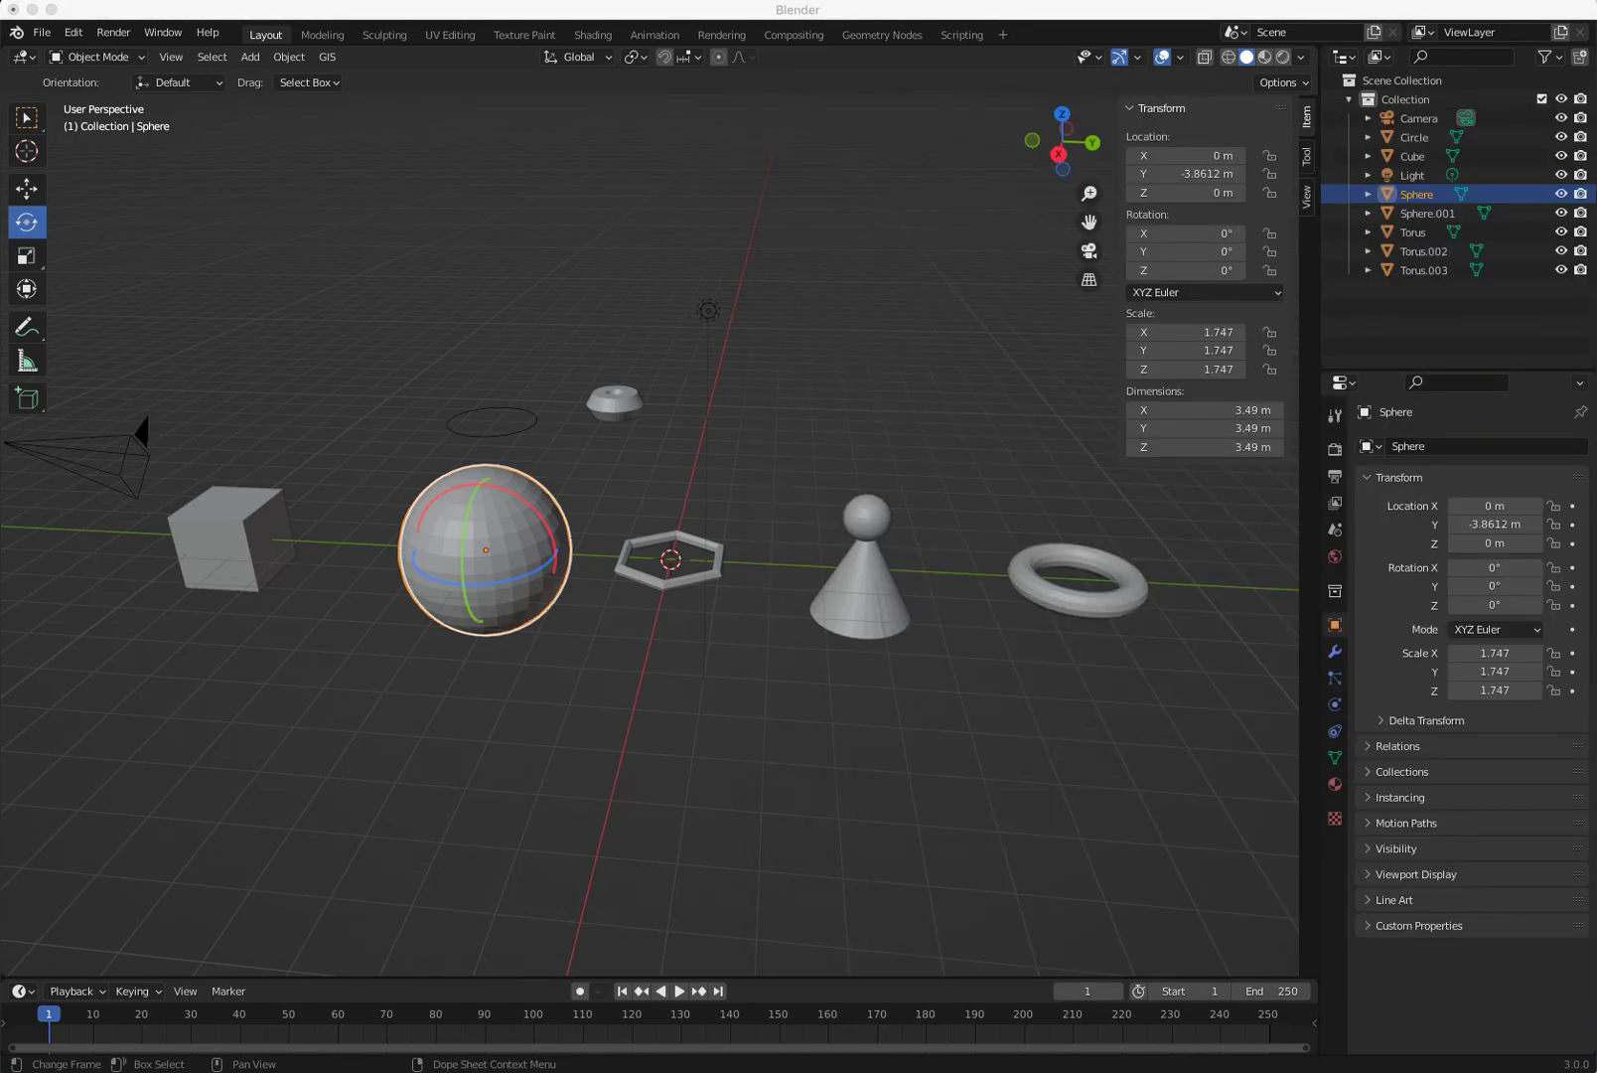
left_click(172, 2)
left_click(212, 32)
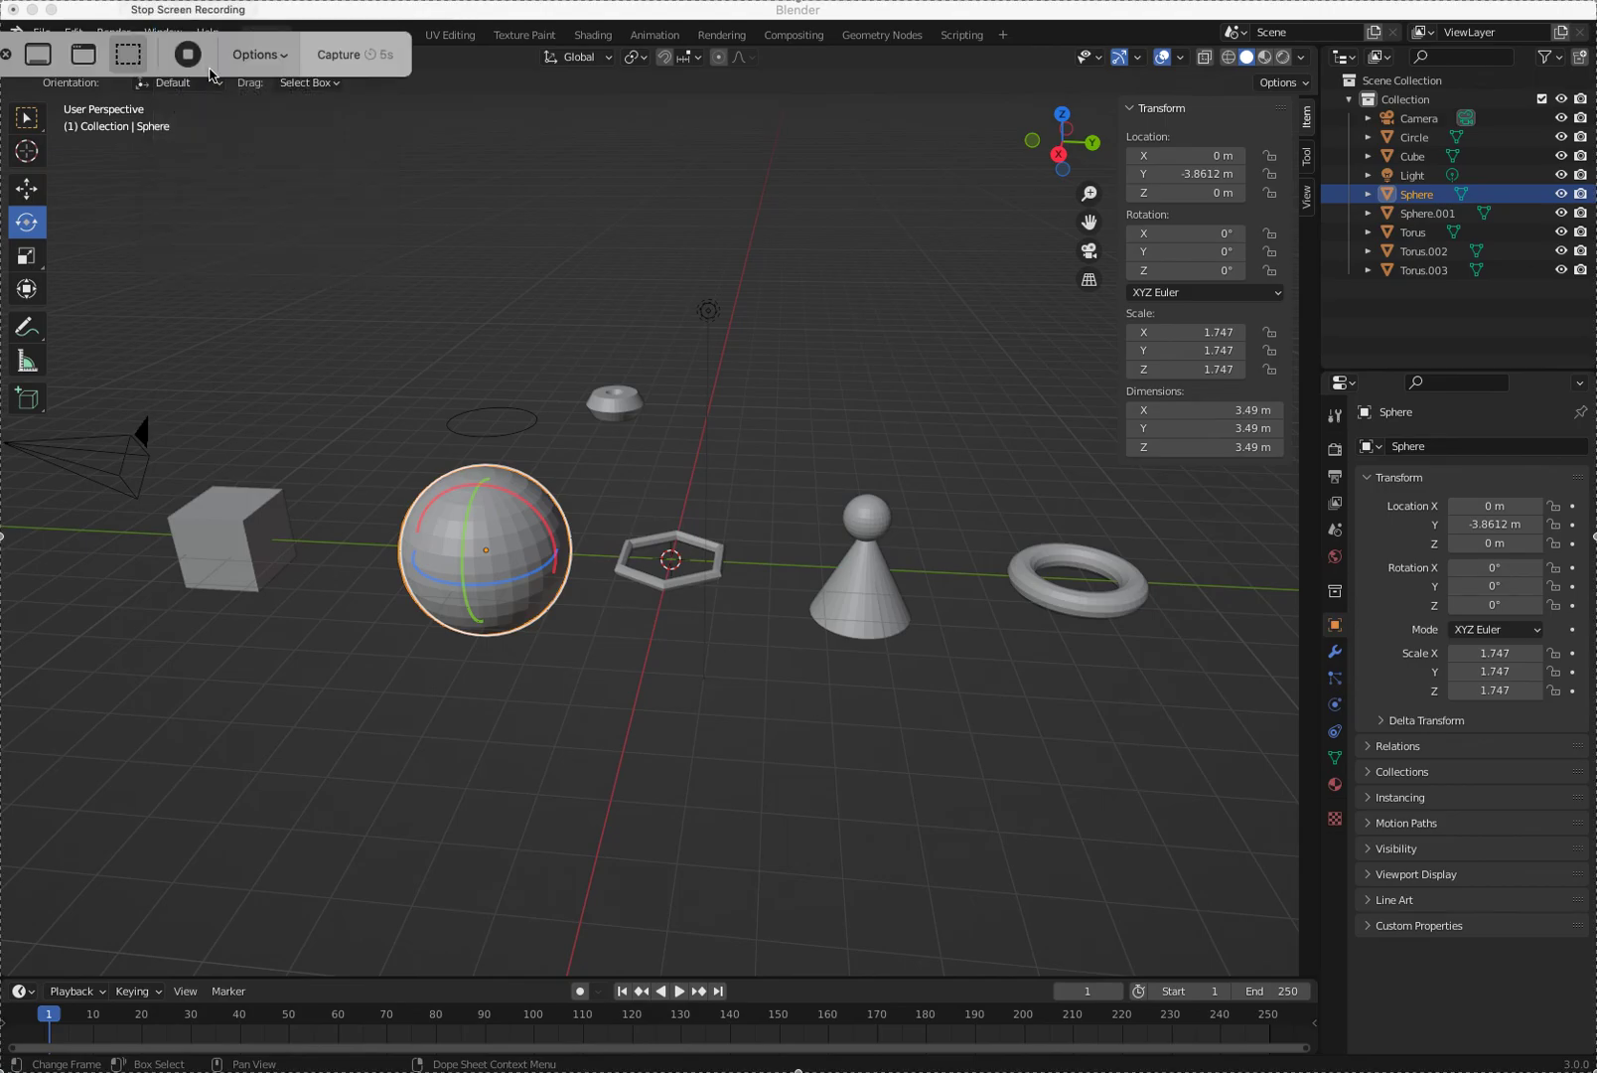